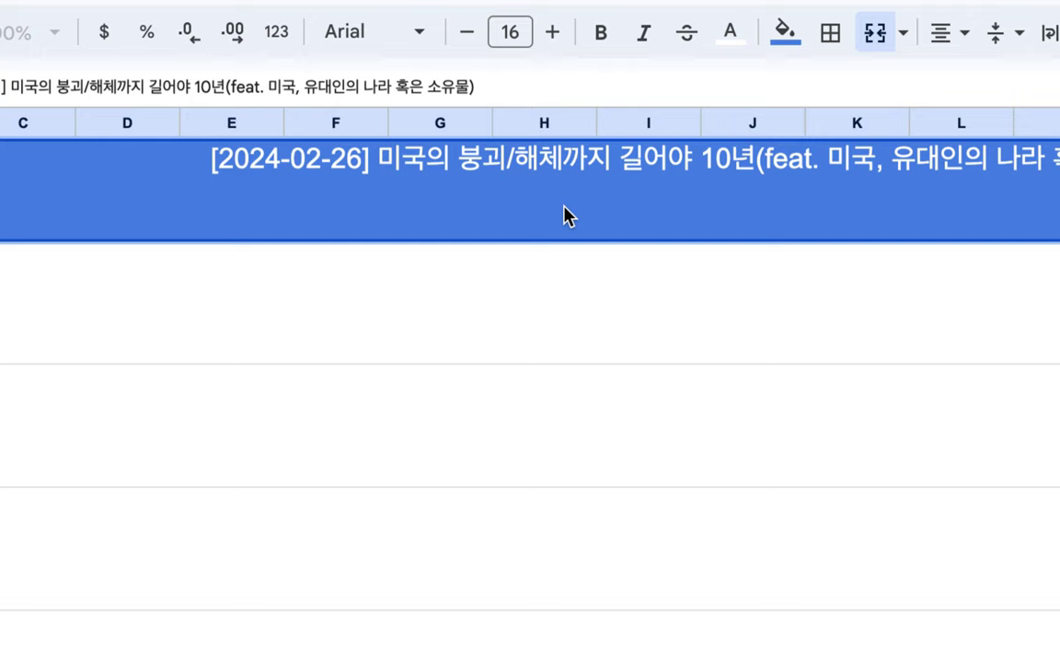
- Examine the row 1 title, highlighting "미국의 붕괴/해체" and the start of "미국, 유대인의 나라"
{"action": "left_click", "coordinate": [566, 295]}
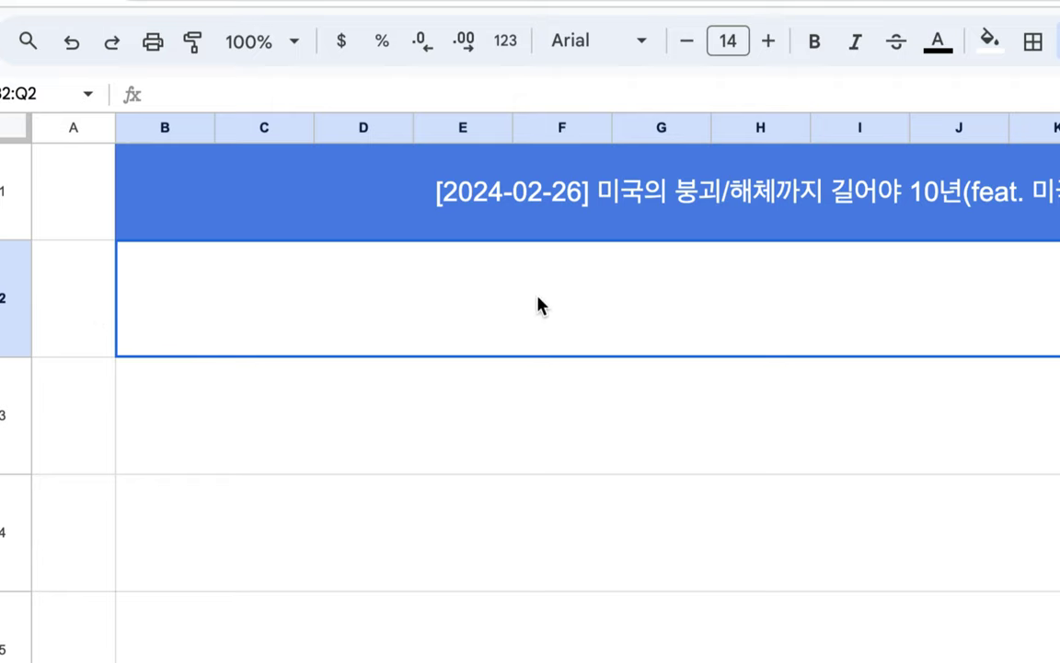
{"action": "double_click", "coordinate": [447, 300]}
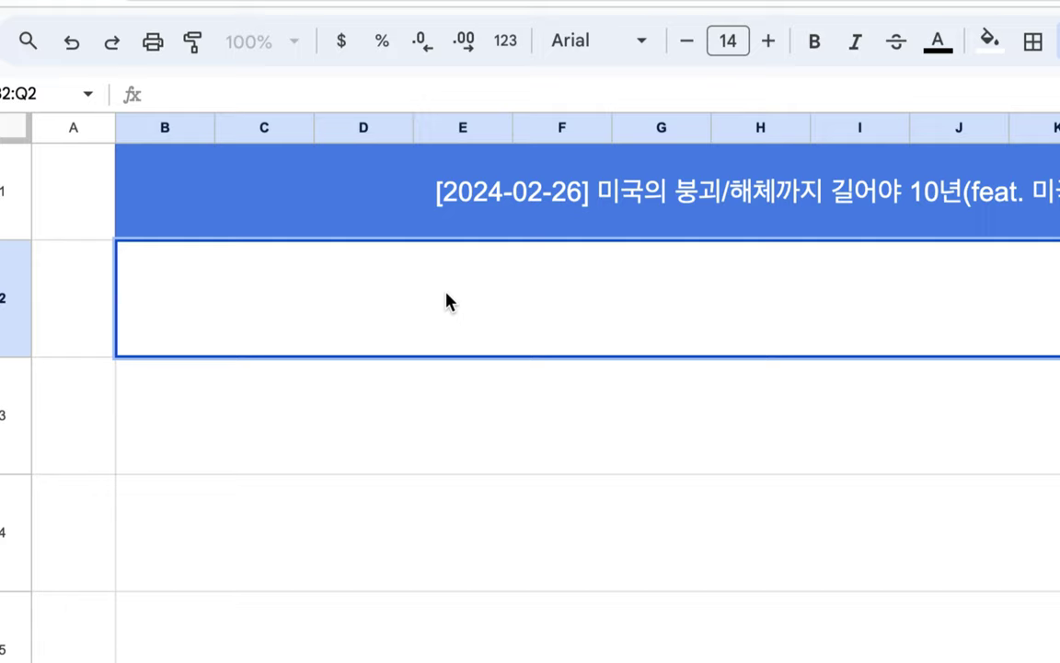
{"action": "left_click", "coordinate": [621, 218]}
{"action": "double_click", "coordinate": [622, 163]}
{"action": "left_click_drag", "start_coordinate": [622, 163], "coordinate": [773, 162]}
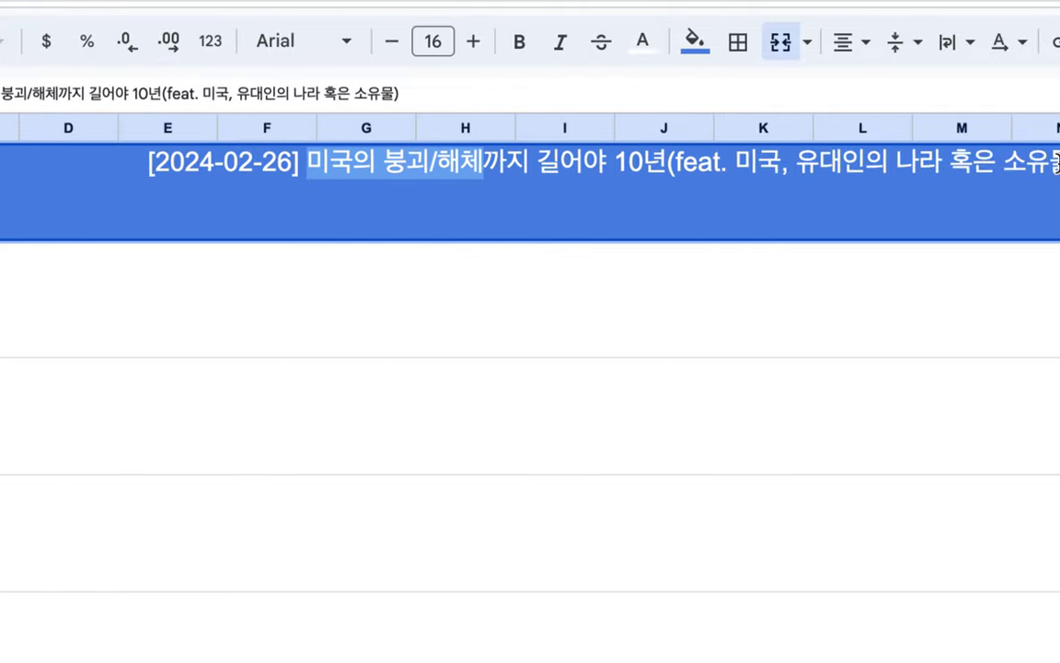
{"action": "left_click", "coordinate": [732, 166]}
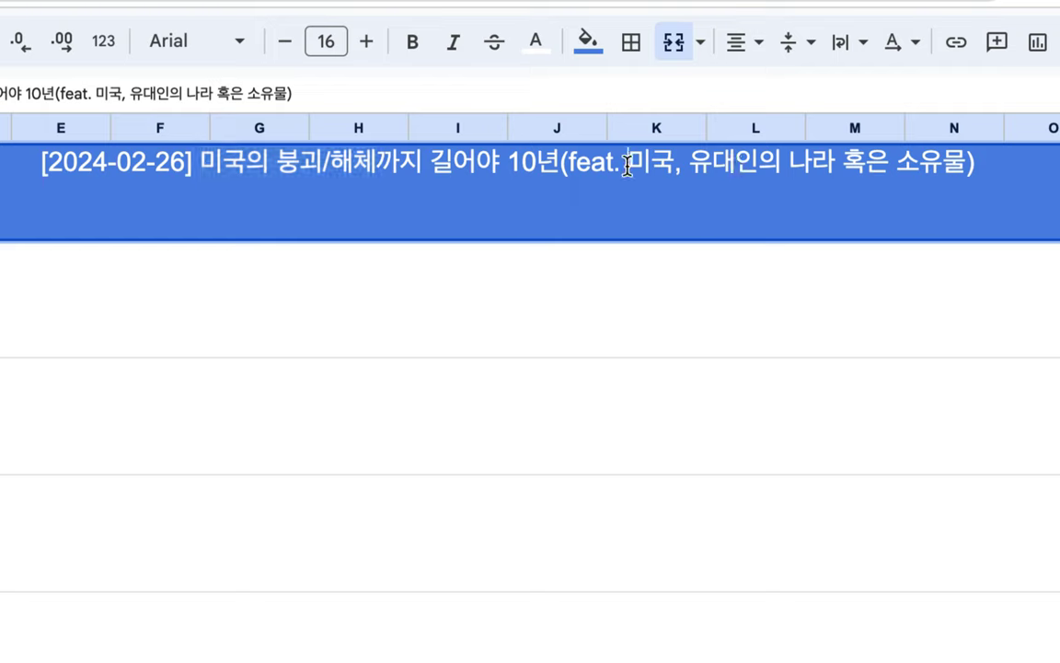
{"action": "left_click_drag", "start_coordinate": [628, 166], "coordinate": [704, 167]}
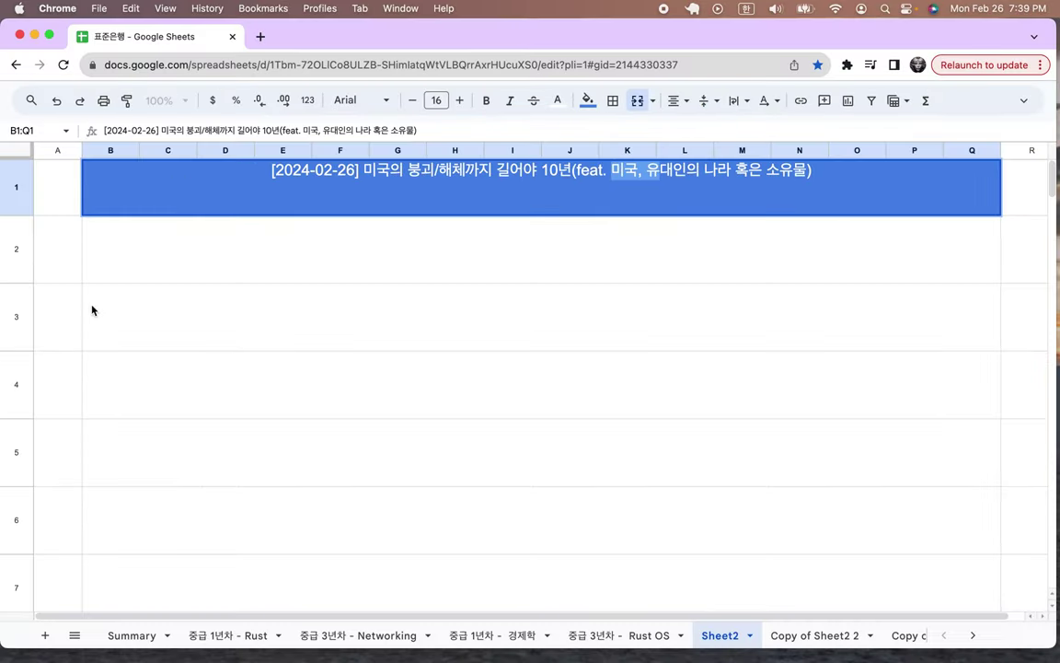
- Enter "사회주의, 자본주의 =>" in the merged cell B2:Q2
{"action": "left_click", "coordinate": [88, 276]}
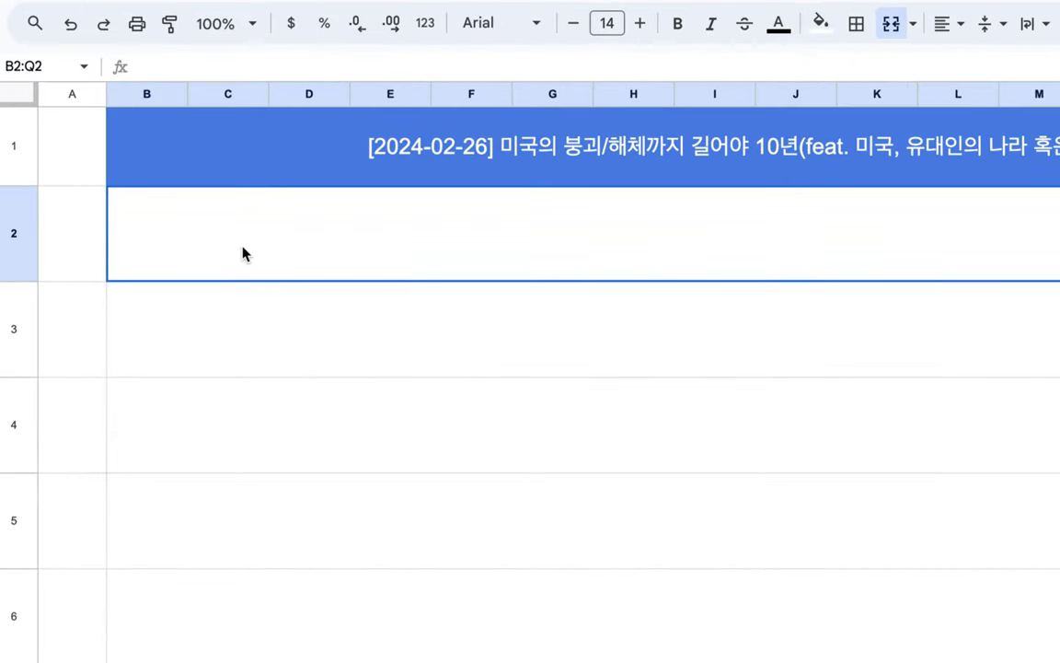
{"action": "key", "text": "Return"}
{"action": "type", "text": "사회주의"}
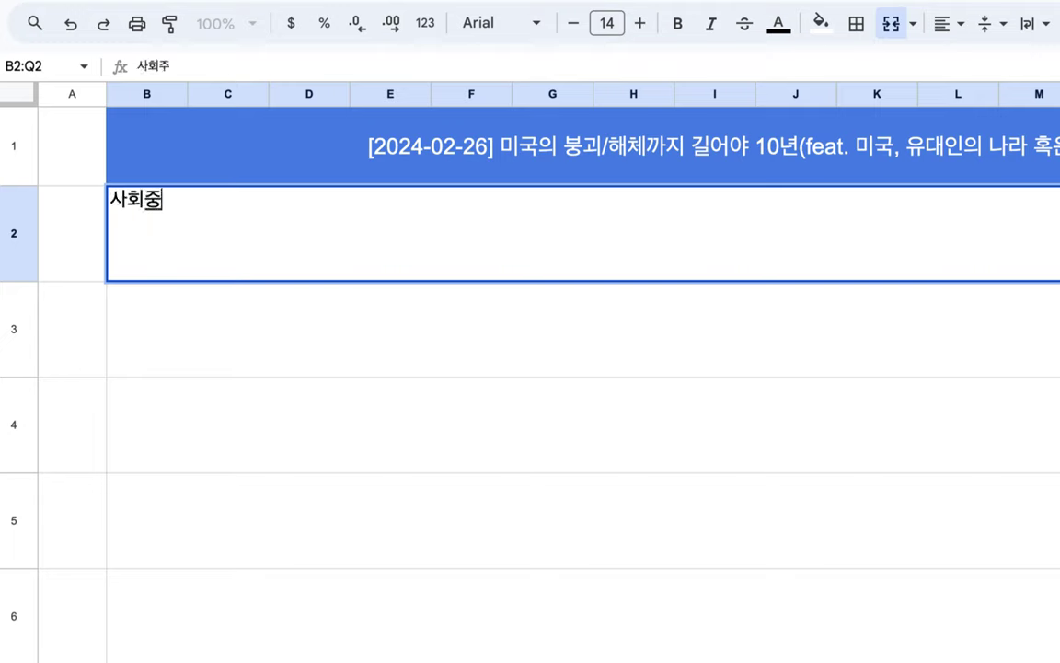
{"action": "type", "text": ", 자본주의 "}
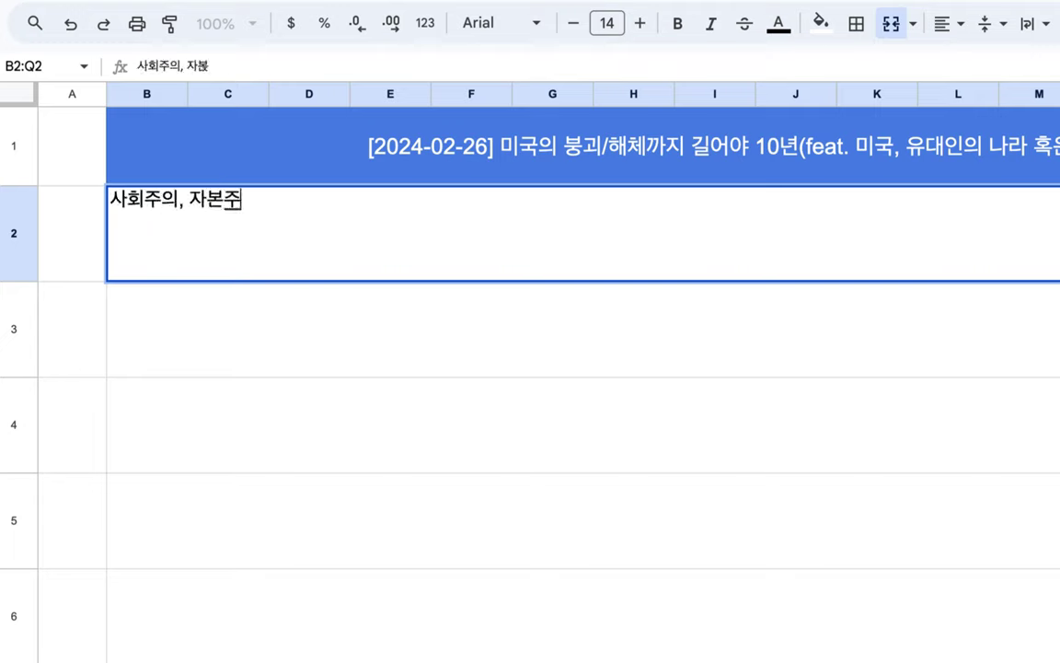
{"action": "type", "text": " =>"}
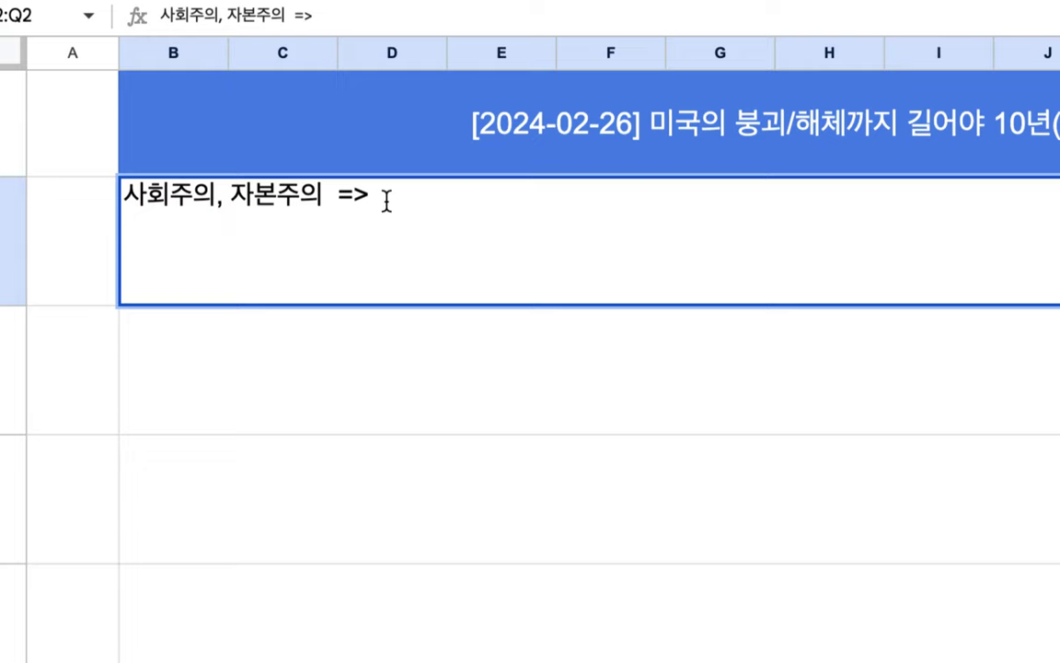
- Continue the row 2 note with "시장 경제, 계획 경제" after the arrow
{"action": "type", "text": "지"}
{"action": "key", "text": "BackSpace"}
{"action": "type", "text": "시장"}
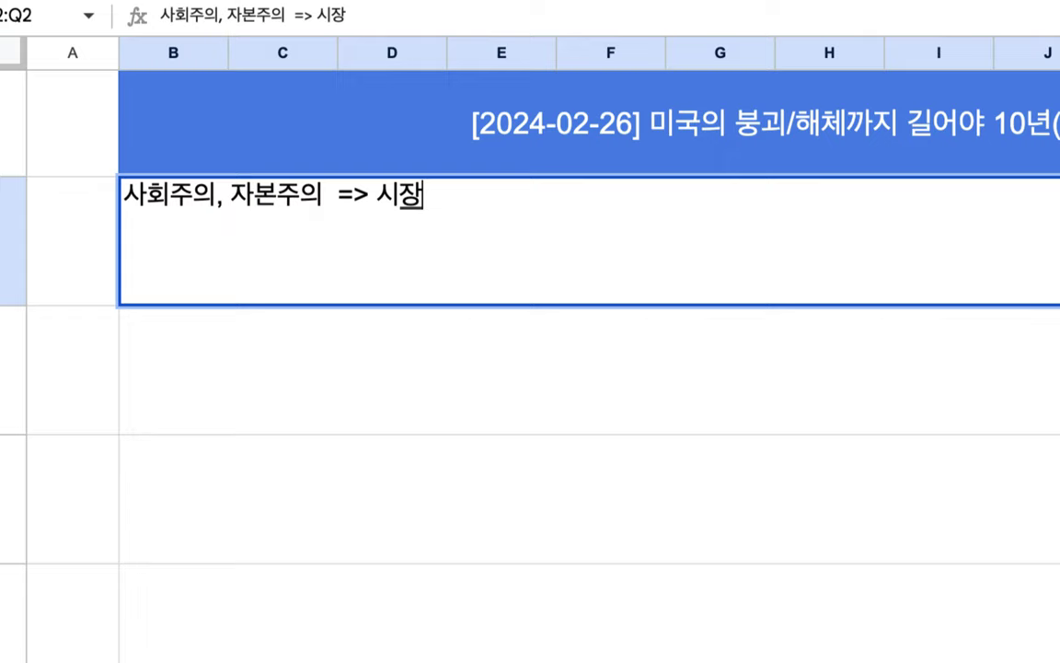
{"action": "type", "text": " 겨제"}
{"action": "key", "text": "BackSpace"}
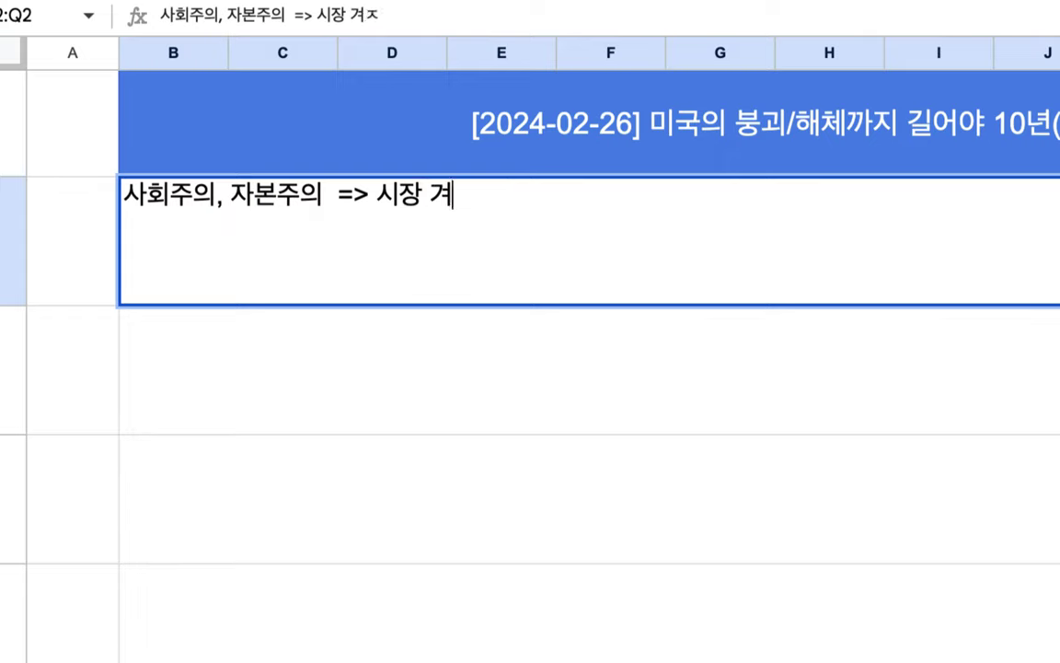
{"action": "key", "text": "BackSpace"}
{"action": "type", "text": "경제"}
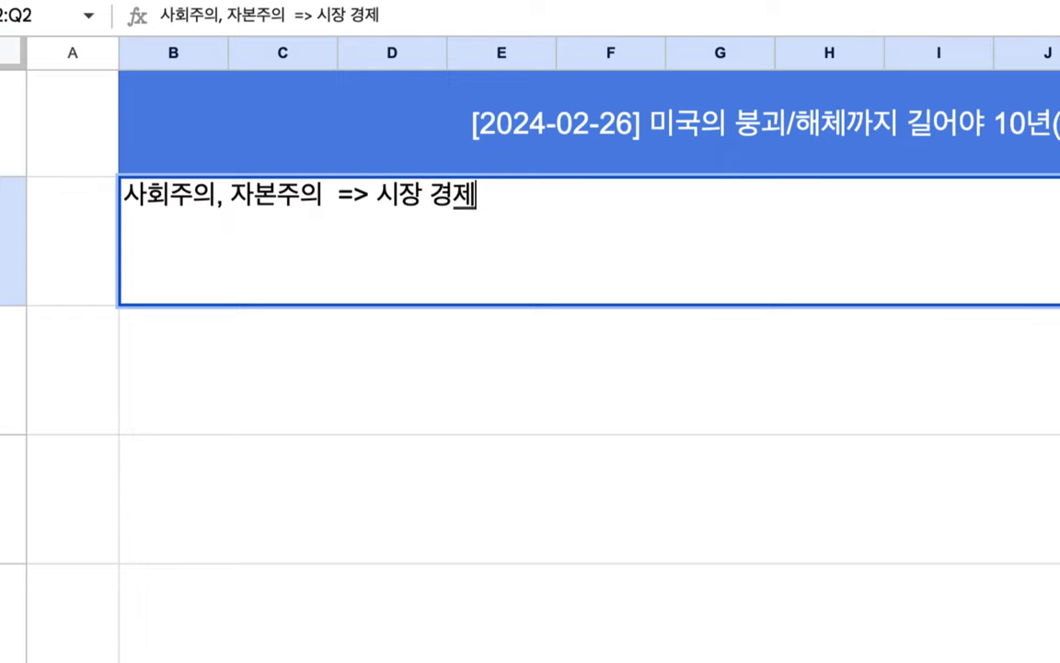
{"action": "type", "text": ", ㄱ"}
{"action": "type", "text": "계획 경제"}
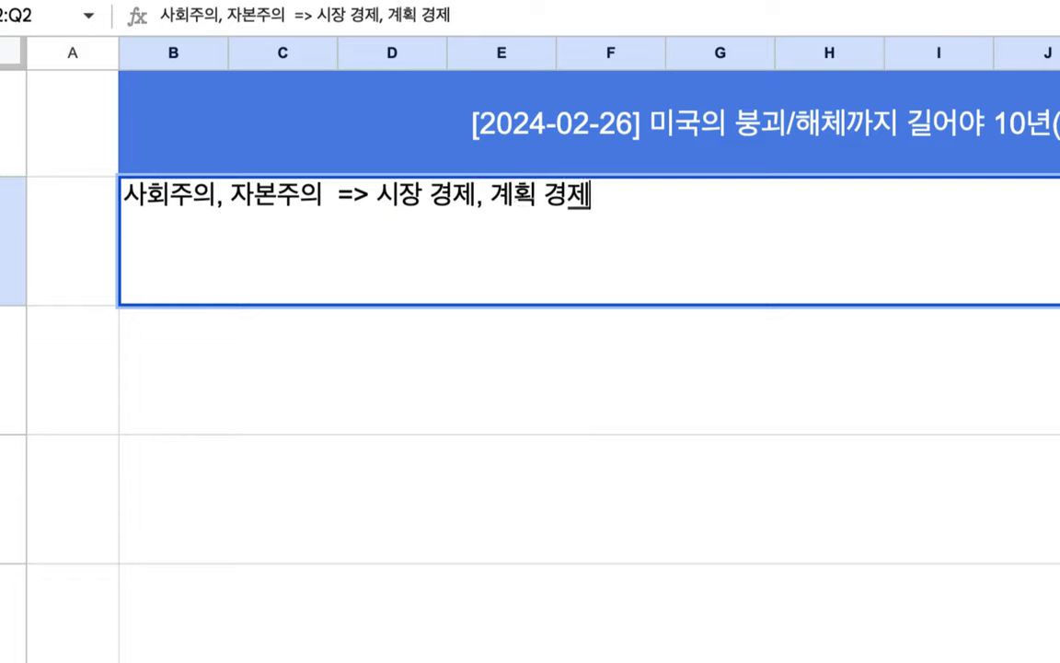
- Highlight the economy terms "시장 경제" and "계획 경제", plus "사회주의" and "자본주의", in the row 2 note
{"action": "left_click_drag", "start_coordinate": [375, 195], "coordinate": [668, 208]}
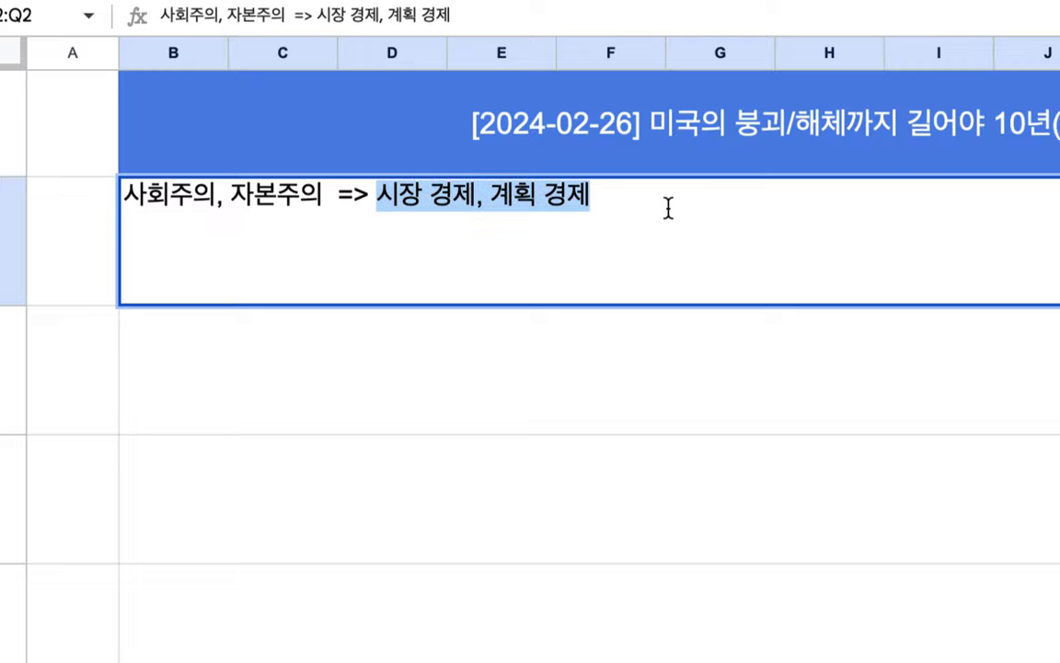
{"action": "left_click", "coordinate": [535, 190]}
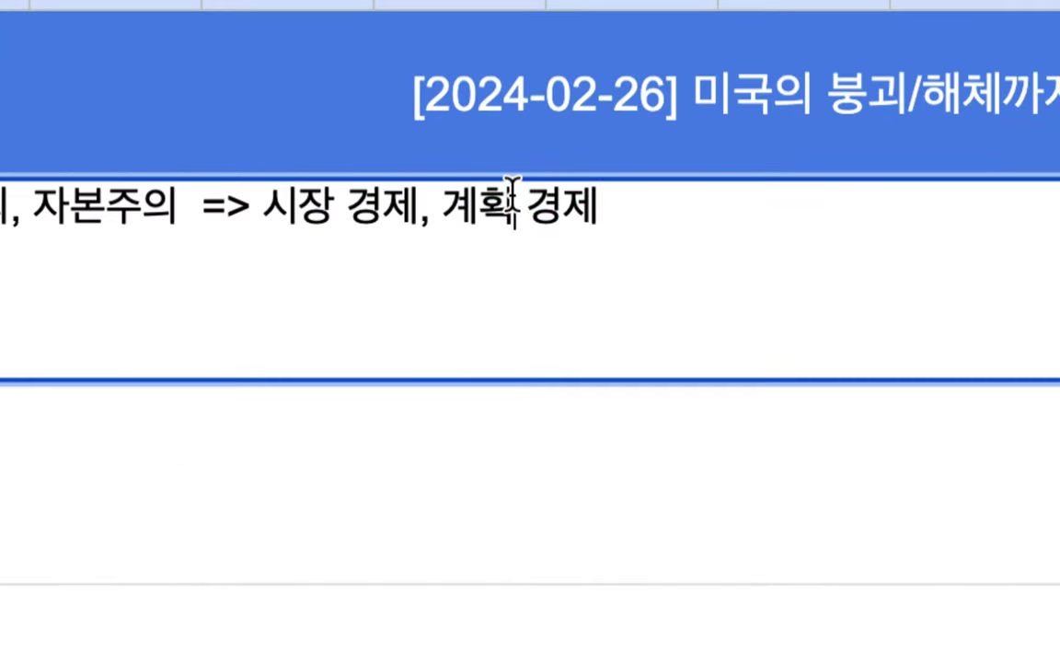
{"action": "left_click_drag", "start_coordinate": [442, 206], "coordinate": [607, 207]}
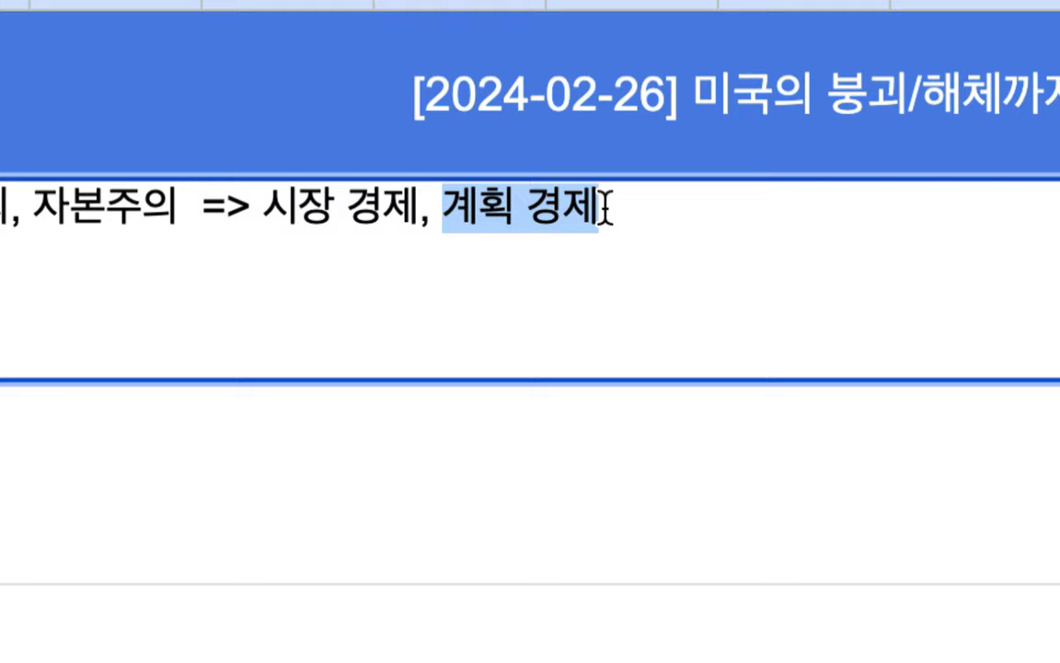
{"action": "left_click_drag", "start_coordinate": [263, 206], "coordinate": [421, 201]}
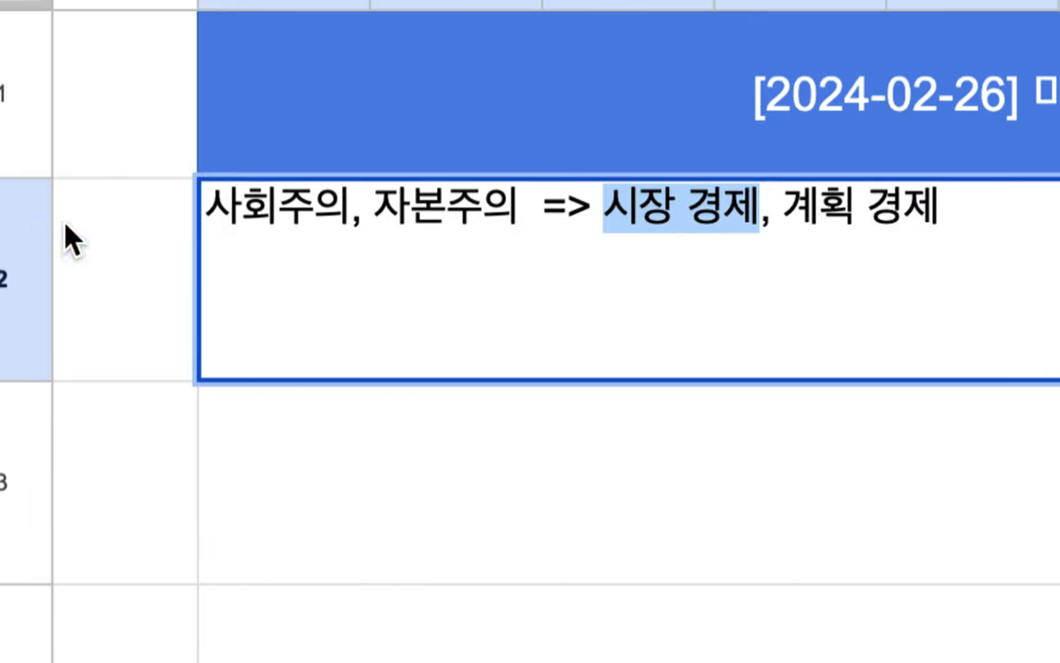
{"action": "left_click_drag", "start_coordinate": [212, 212], "coordinate": [505, 224]}
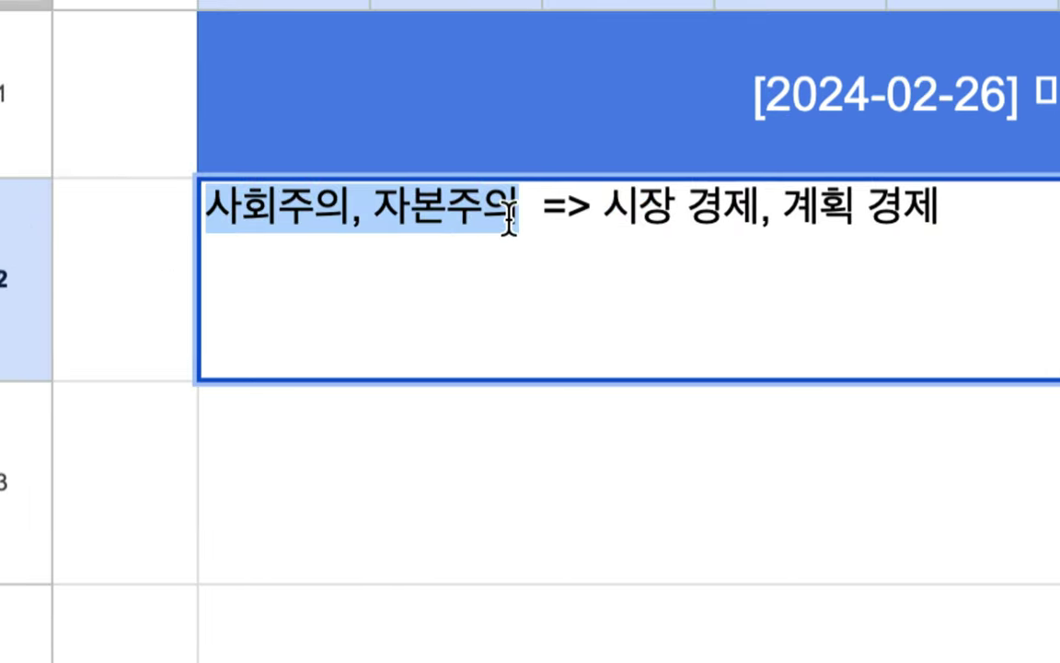
{"action": "left_click", "coordinate": [284, 218]}
{"action": "double_click", "coordinate": [289, 218]}
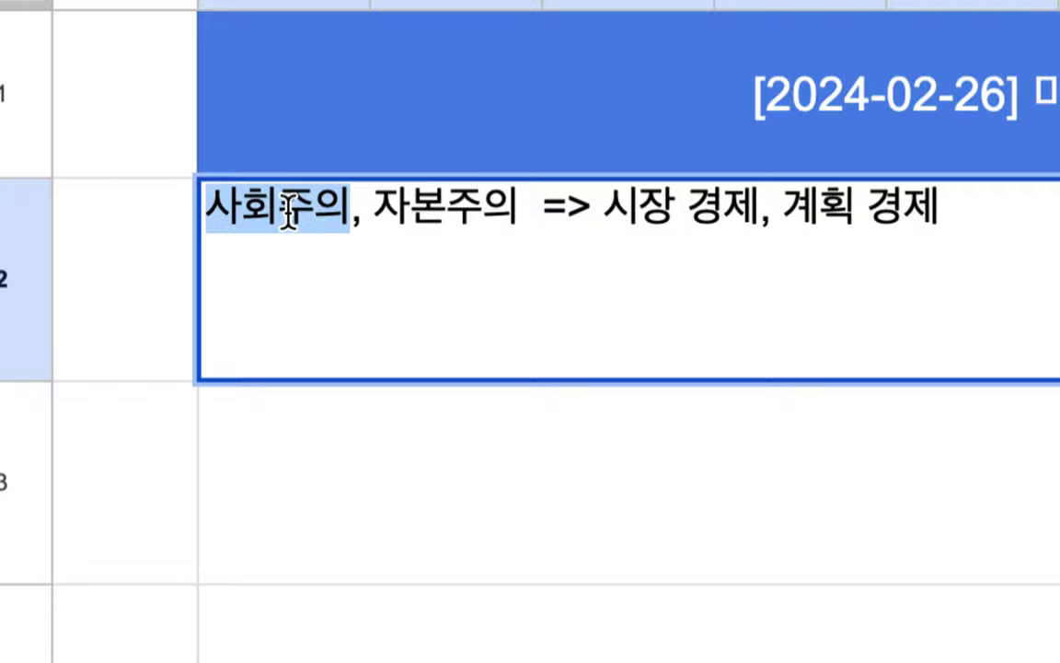
{"action": "left_click", "coordinate": [457, 221]}
{"action": "double_click", "coordinate": [457, 221]}
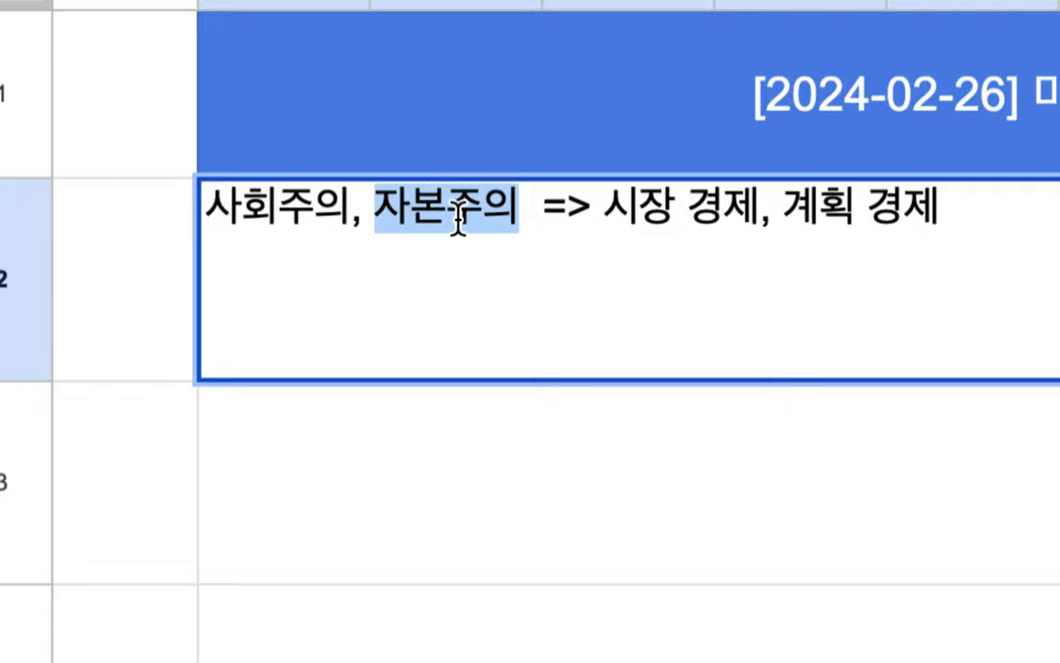
- Append "=> 상속(Inheritance) => abstract class => Intanciation => 금수저와 흙수저 => 필연(자본주의), 선택(사회주의)" to the end of the row 2 note
{"action": "left_click", "coordinate": [1000, 204]}
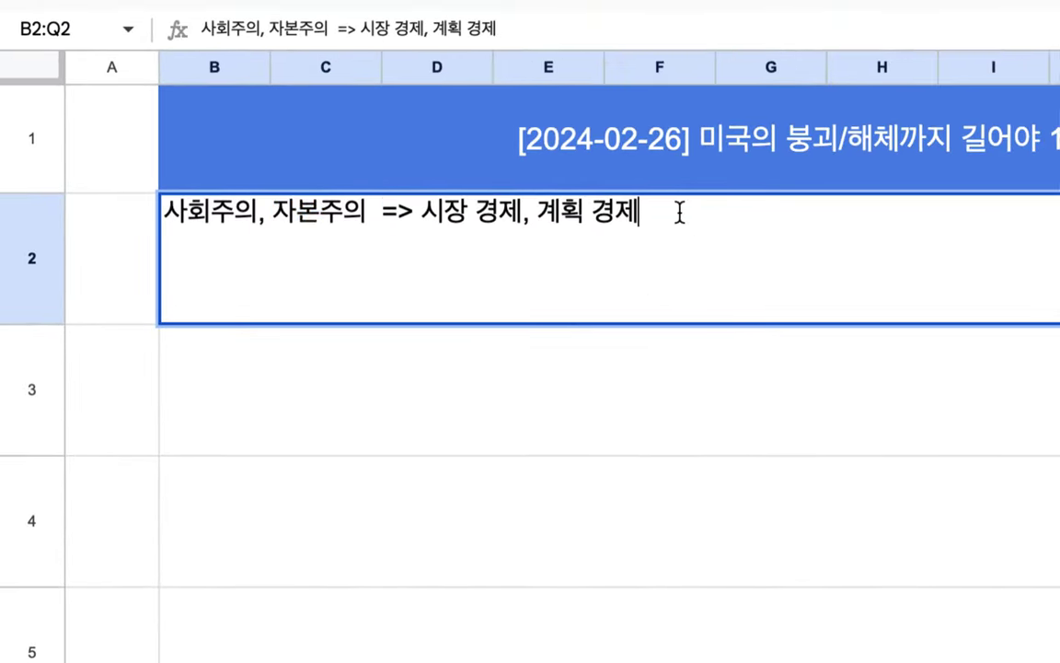
{"action": "type", "text": "=>"}
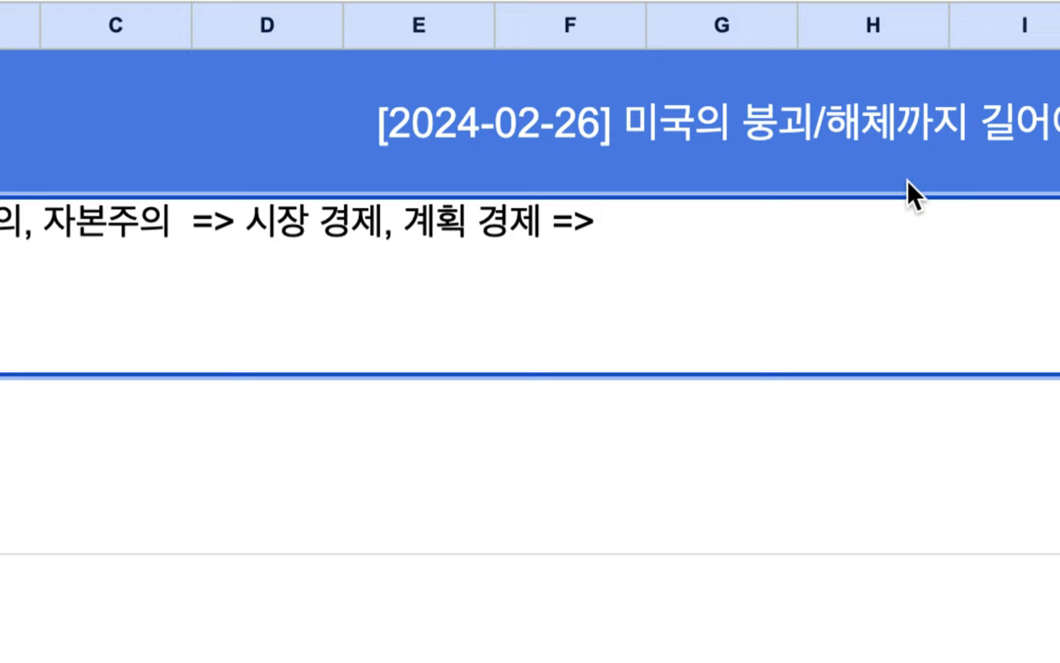
{"action": "type", "text": "상속(Inheri"}
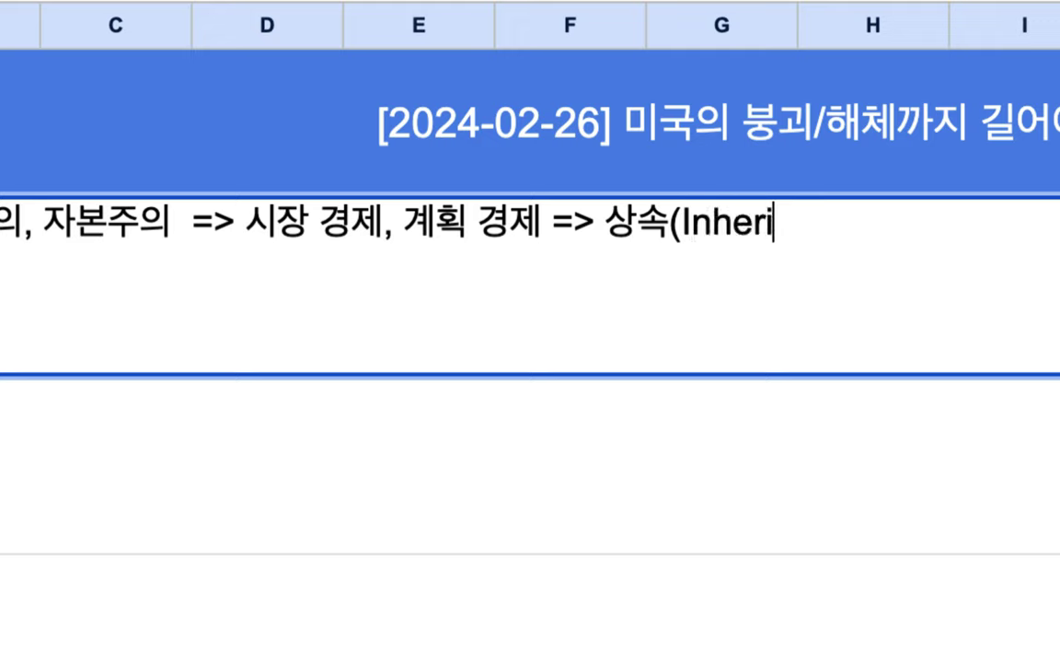
{"action": "type", "text": "tance)"}
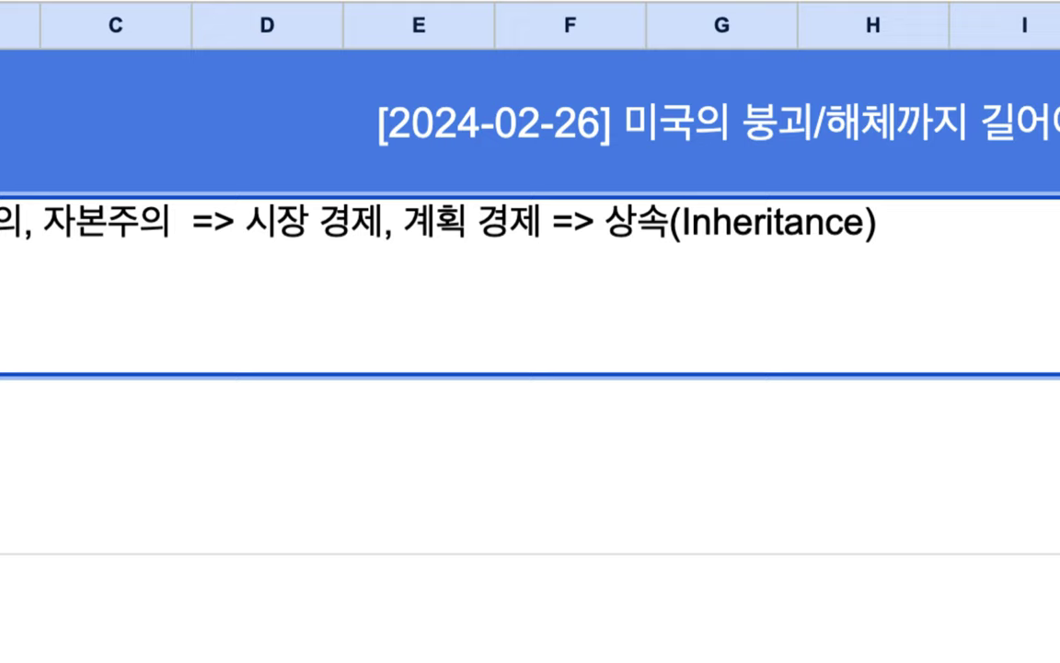
{"action": "type", "text": "=>"}
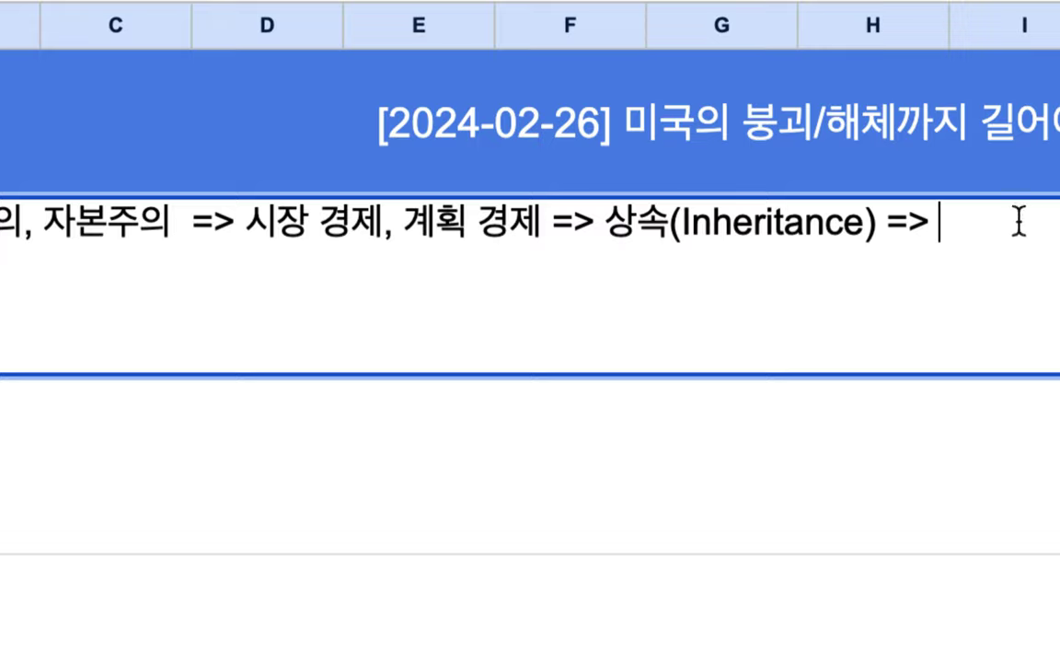
{"action": "scroll", "coordinate": [1018, 219], "scroll_direction": "right", "scroll_amount": 5}
{"action": "type", "text": "abstract"}
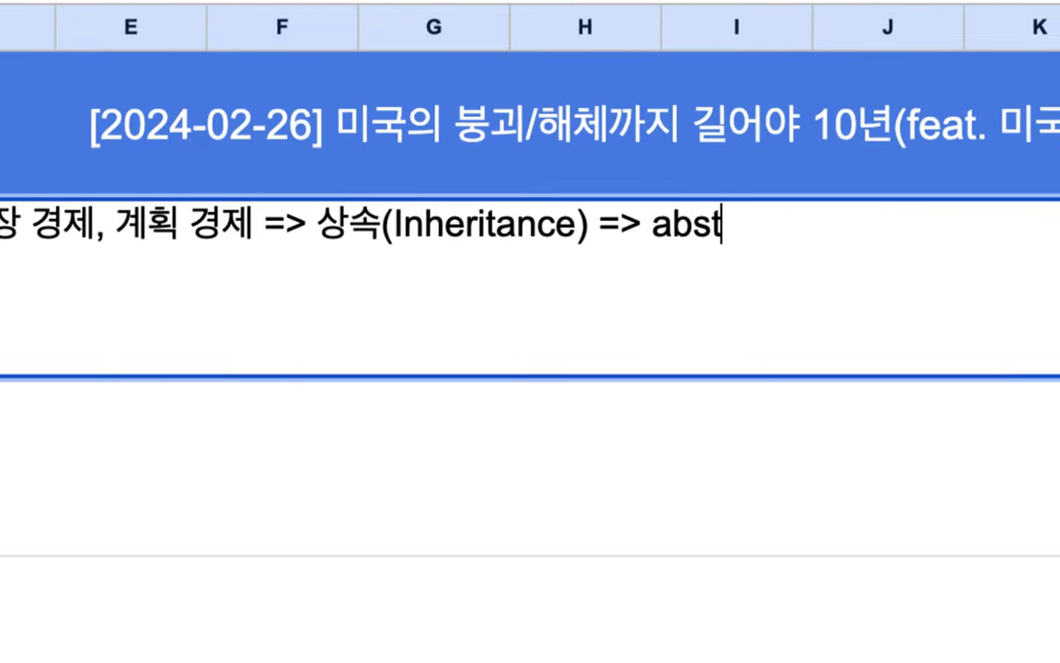
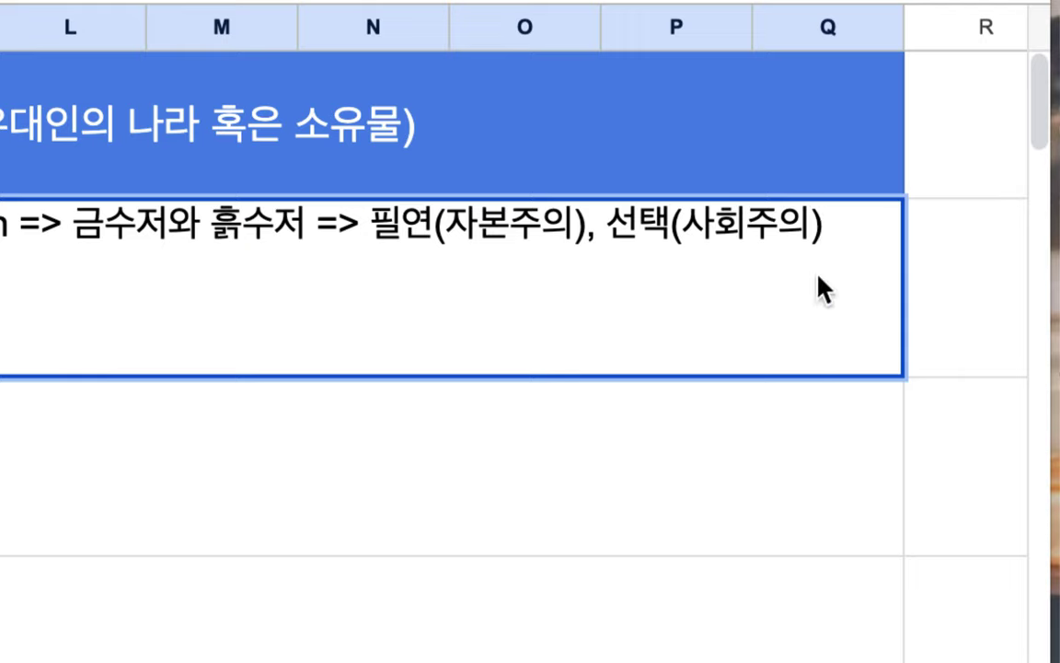
- Highlight "금수저와 흙수저", the "자본주의" after "필연", and "시장" in the row 2 note
{"action": "left_click_drag", "start_coordinate": [73, 220], "coordinate": [303, 229]}
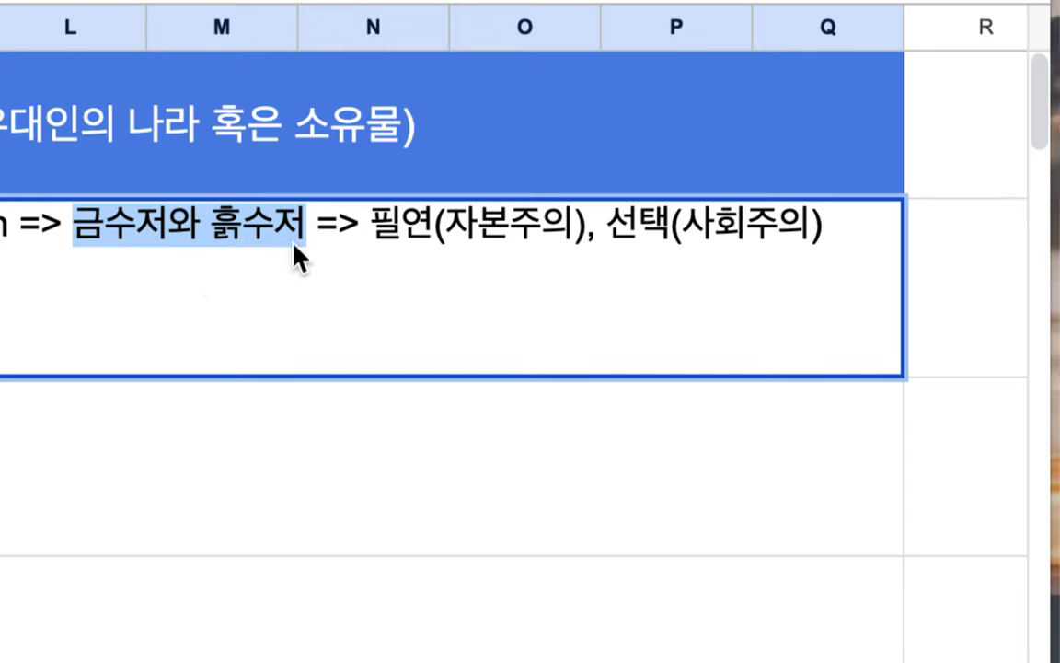
{"action": "left_click_drag", "start_coordinate": [446, 226], "coordinate": [567, 228]}
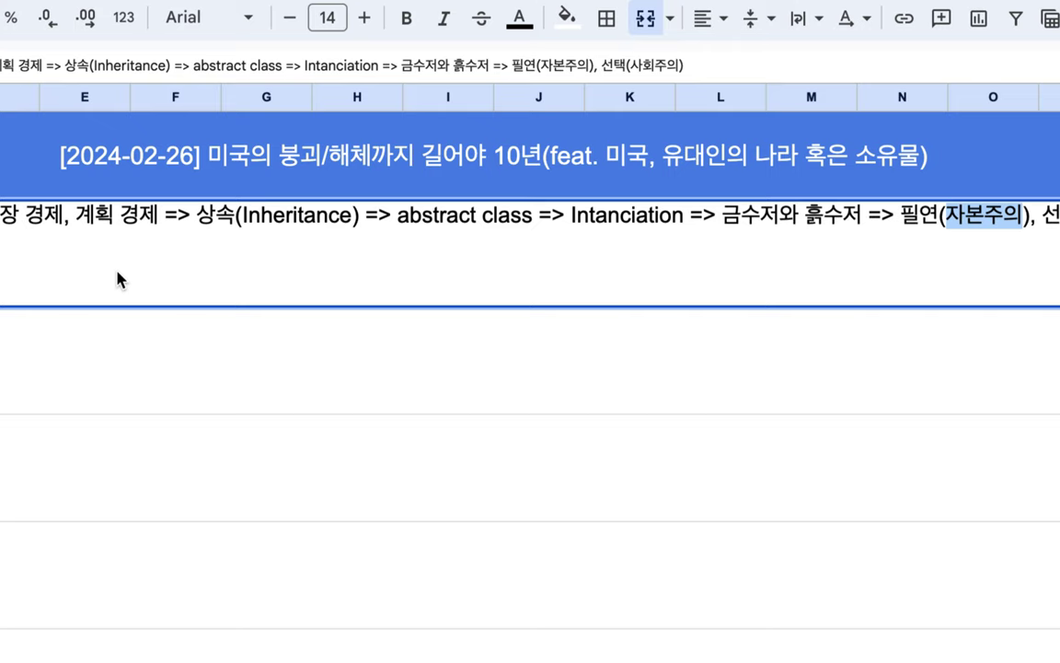
{"action": "double_click", "coordinate": [12, 217]}
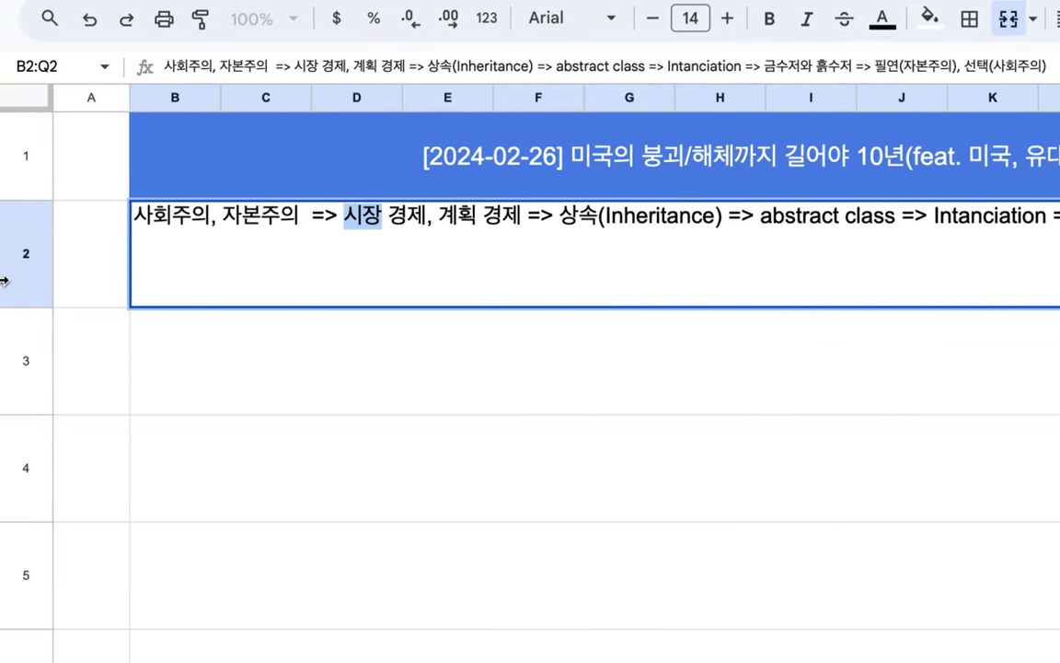
- Delete the entire note in the merged cell B2:Q2
{"action": "left_click", "coordinate": [322, 250]}
{"action": "key", "text": "shift+End"}
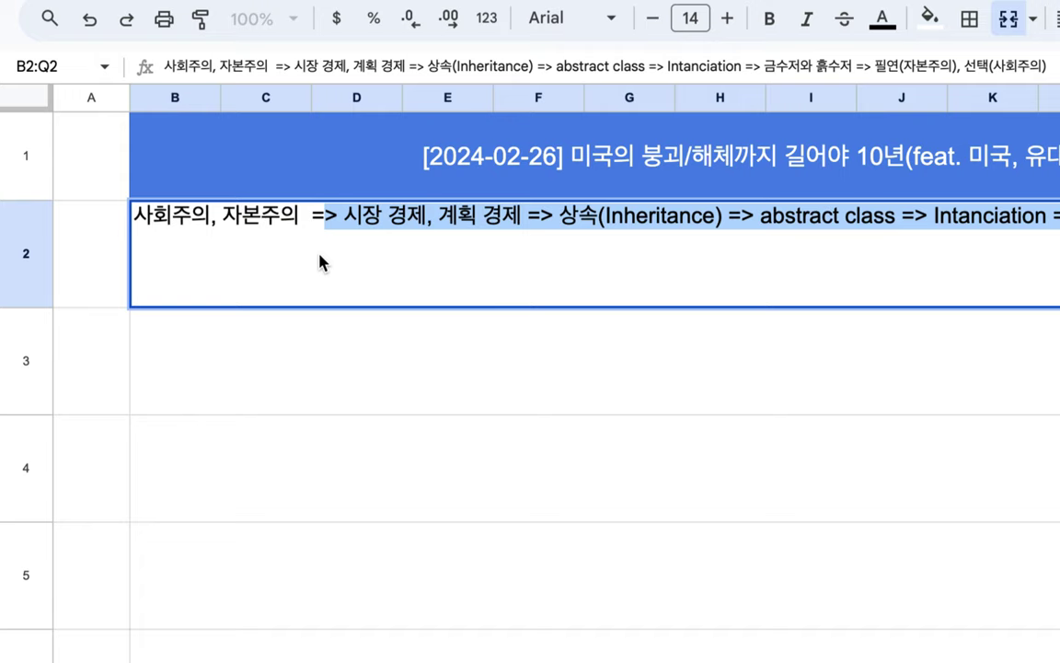
{"action": "key", "text": "BackSpace"}
{"action": "key", "text": "ctrl+a"}
{"action": "key", "text": "BackSpace"}
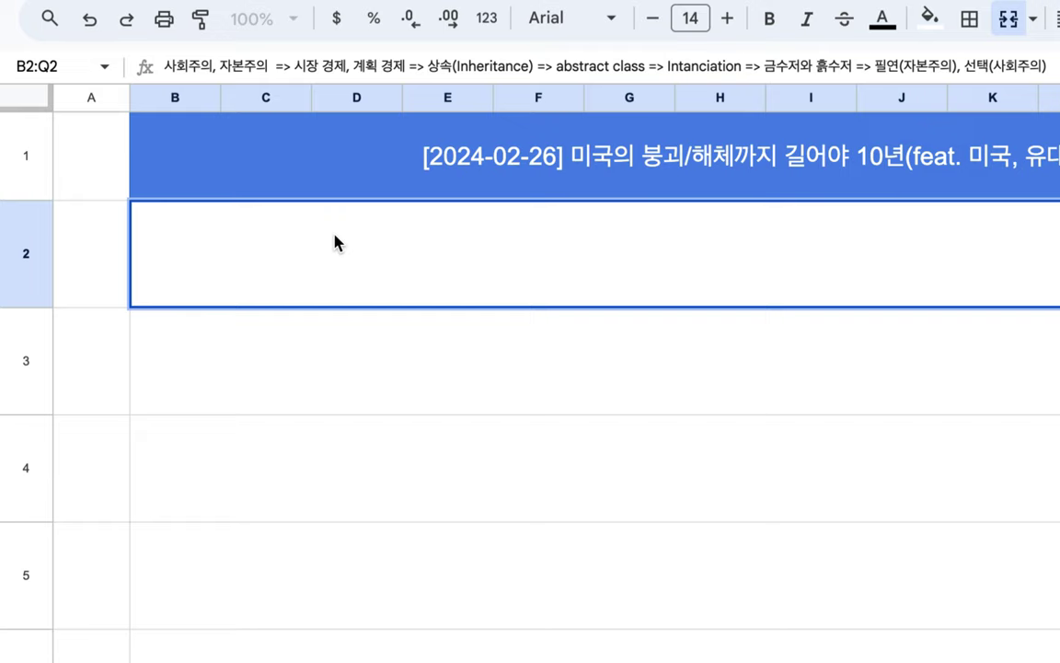
{"action": "left_click", "coordinate": [639, 161]}
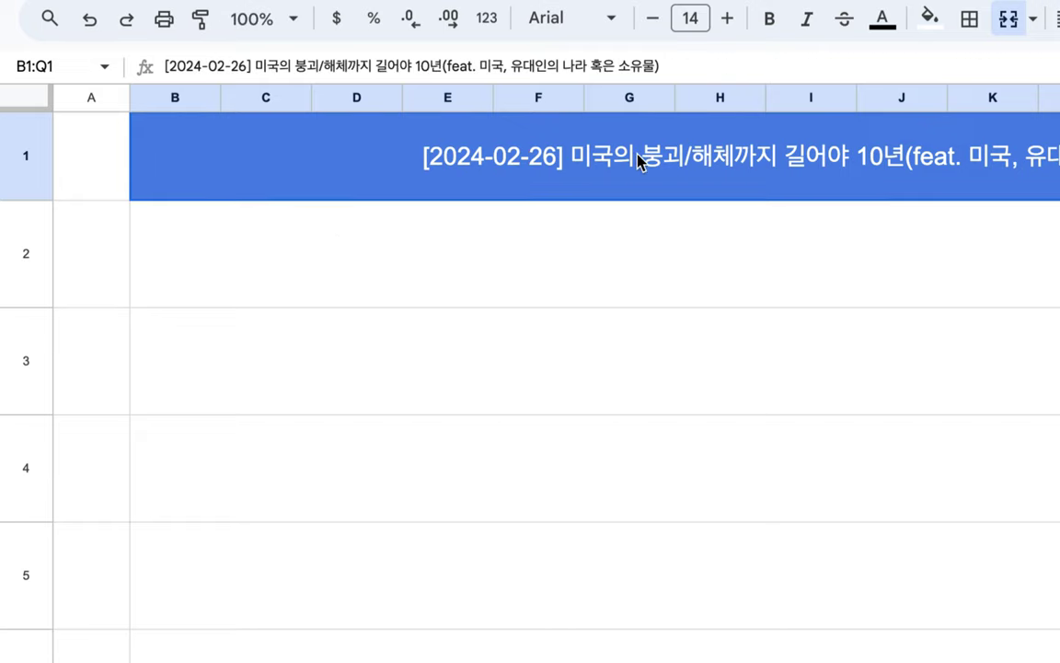
{"action": "key", "text": "ctrl+z"}
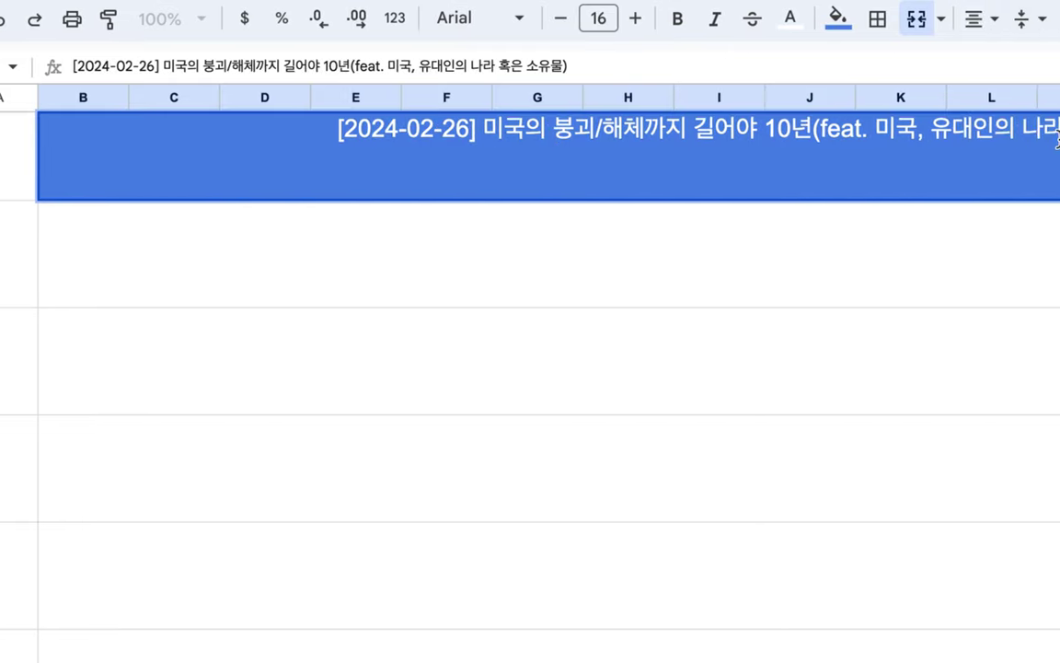
{"action": "left_click", "coordinate": [307, 258]}
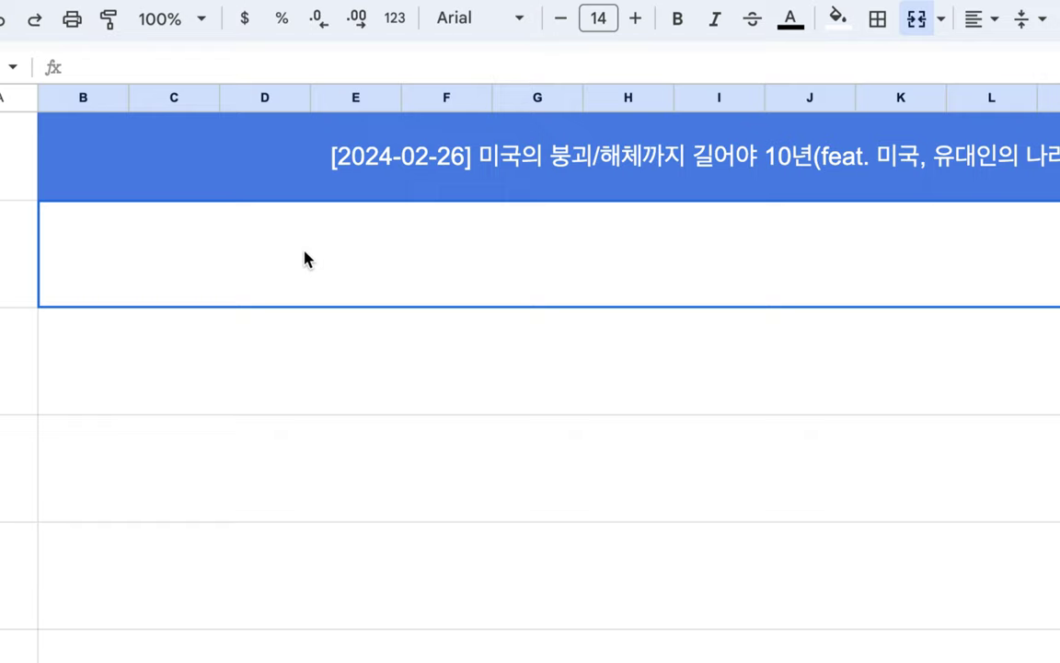
- Write "러시아 경제가 세계 5위권 =>" in the merged cell B2:Q2
{"action": "double_click", "coordinate": [113, 237]}
{"action": "type", "text": "러시아 경제가 세계 5으"}
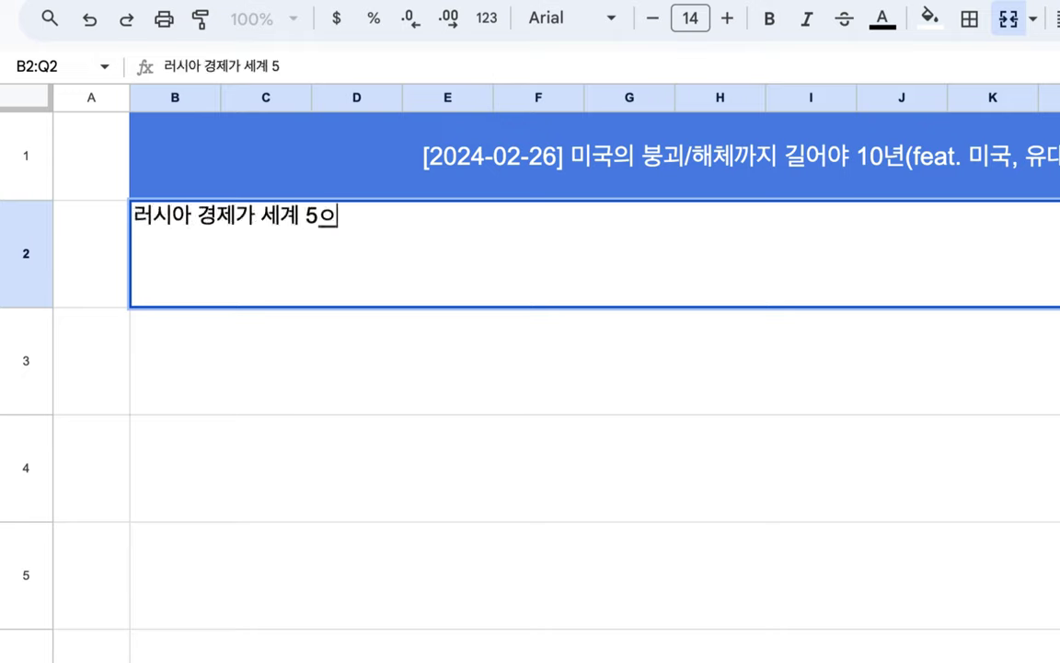
{"action": "key", "text": "BackSpace"}
{"action": "type", "text": "위권 =>"}
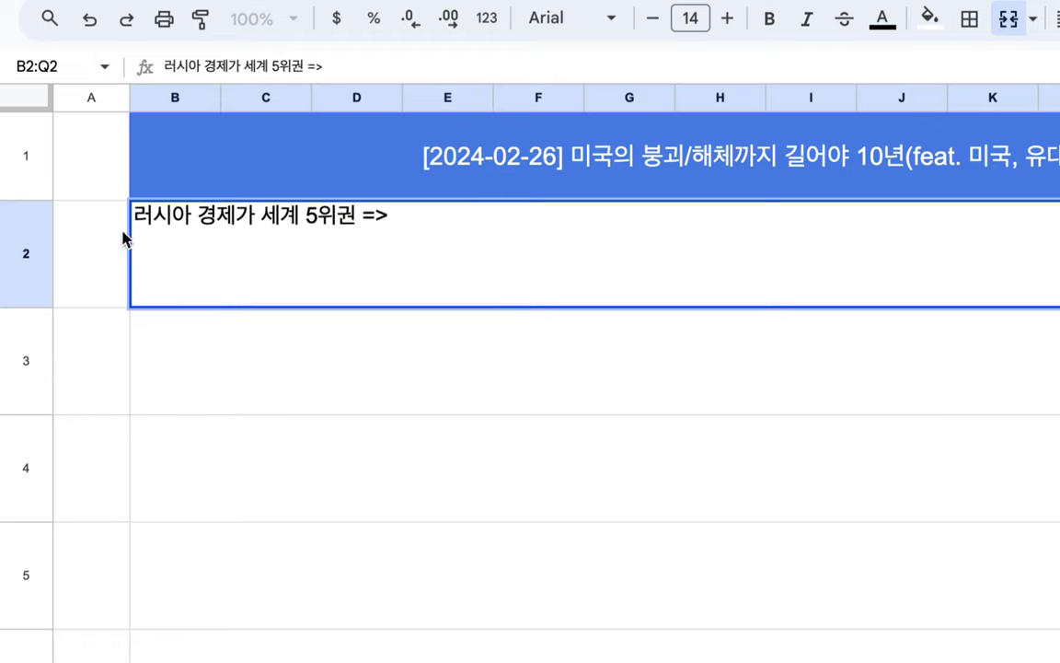
- Insert "3년 내" before "세계" in the row 2 note and highlight the sentence about Russia's economy
{"action": "left_click", "coordinate": [256, 216]}
{"action": "type", "text": "3년대"}
{"action": "left_click", "coordinate": [308, 215]}
{"action": "key", "text": "BackSpace"}
{"action": "type", "text": "내"}
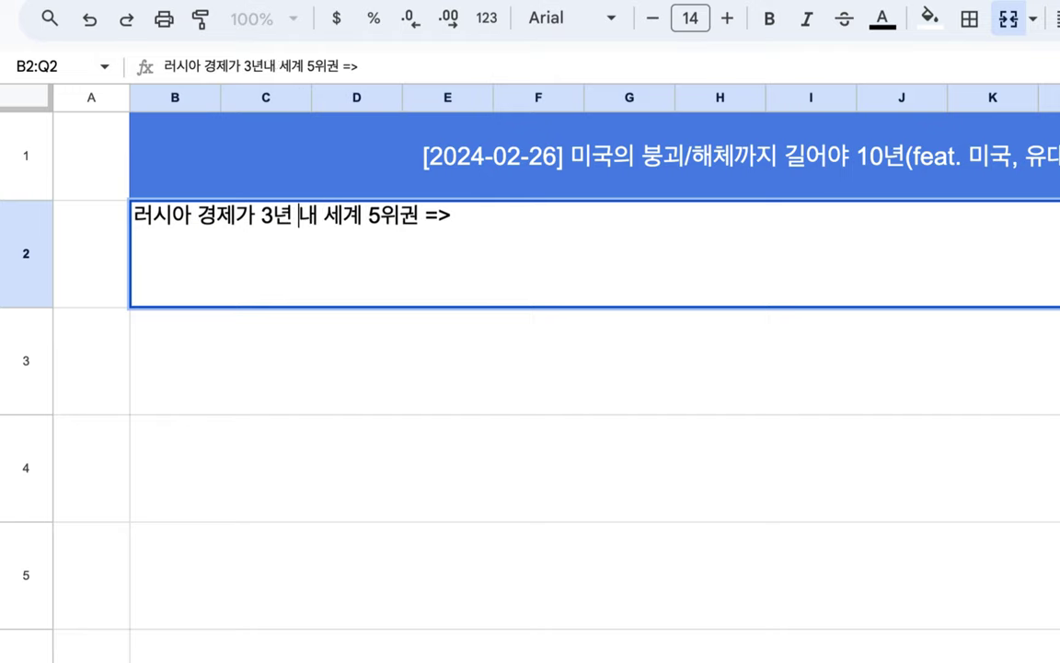
{"action": "left_click_drag", "start_coordinate": [438, 215], "coordinate": [97, 218]}
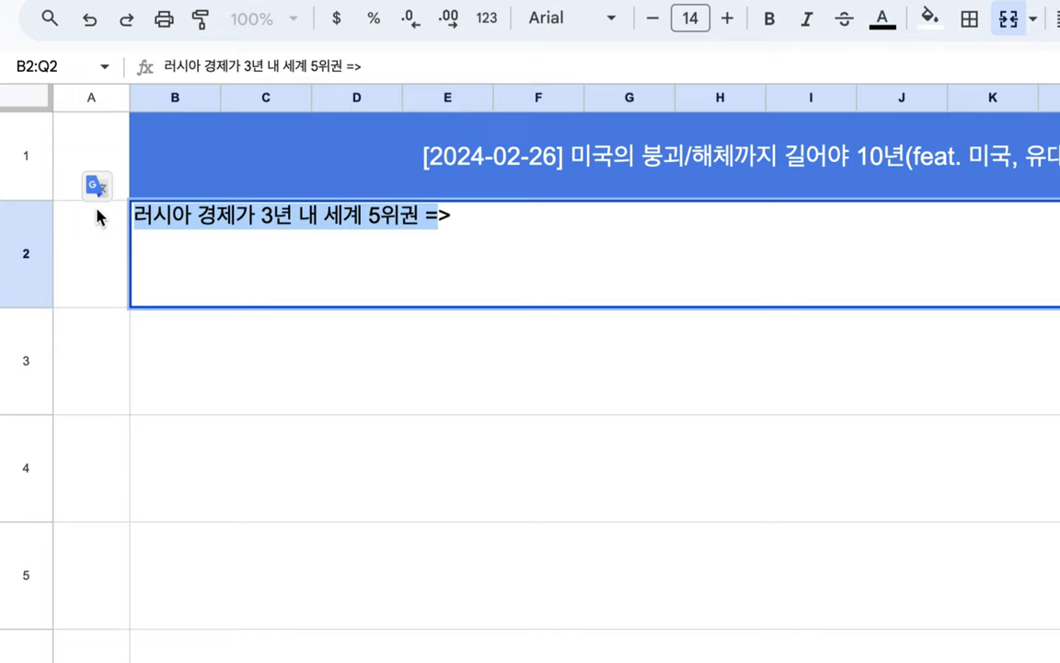
- Append "프랑스, 영국, 독일 => 2026~7년 일본" to the end of the row 2 note
{"action": "left_click", "coordinate": [480, 222]}
{"action": "type", "text": "프랑스, 영"}
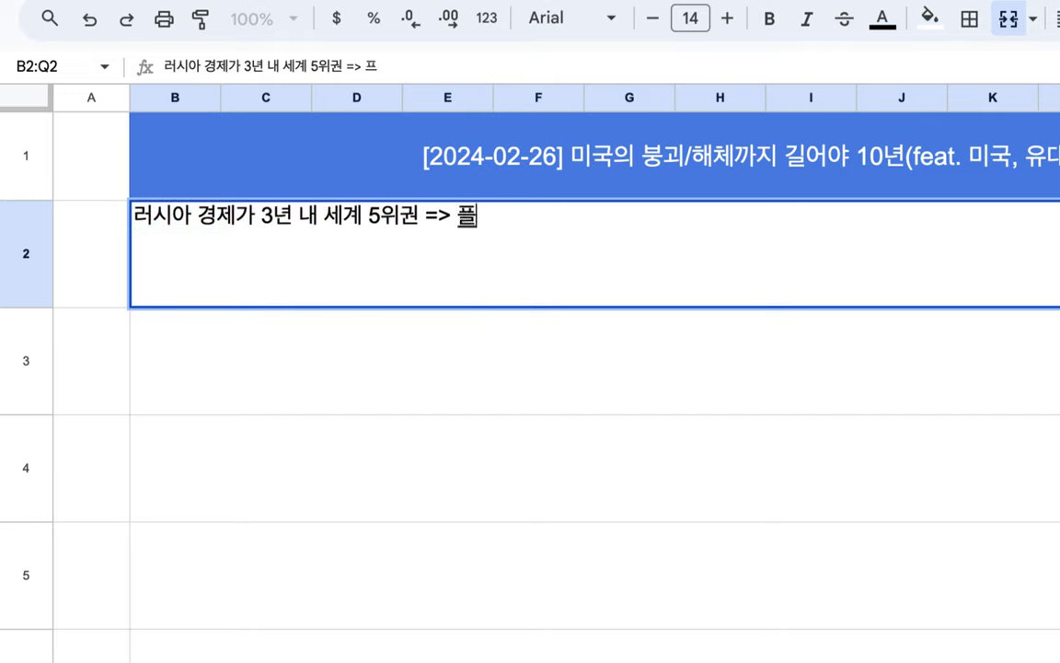
{"action": "type", "text": "국"}
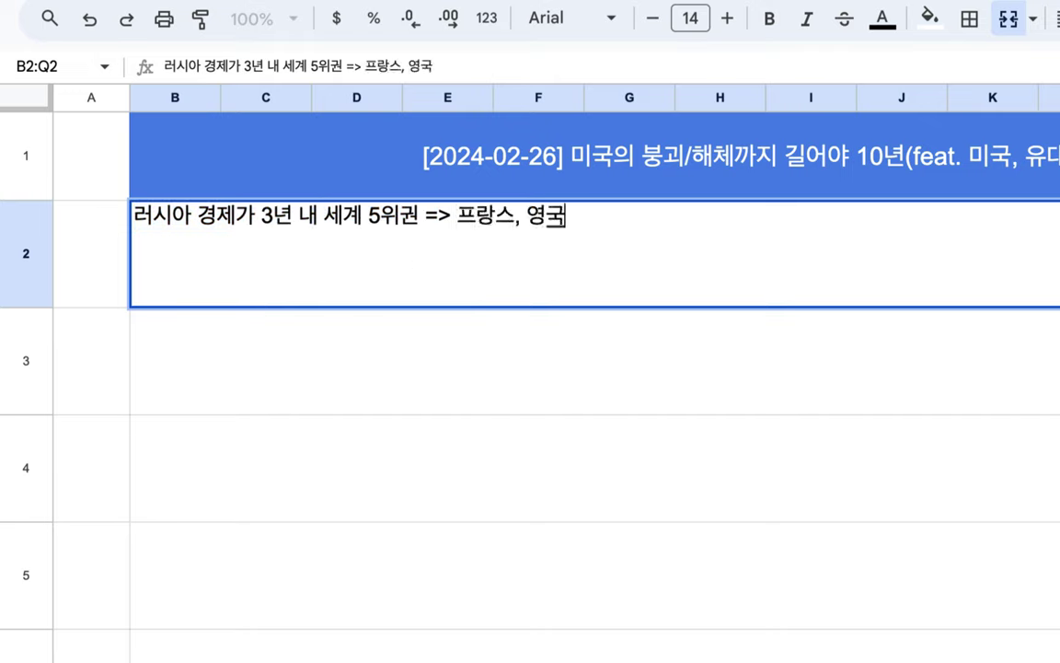
{"action": "type", "text": ", 독일 =>"}
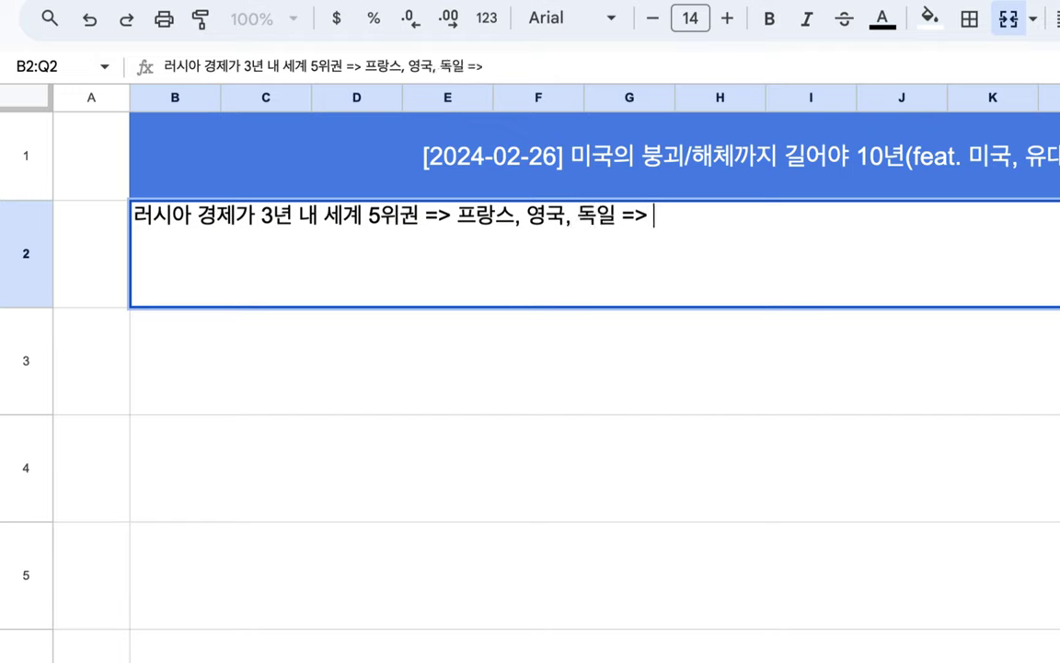
{"action": "type", "text": " 2026"}
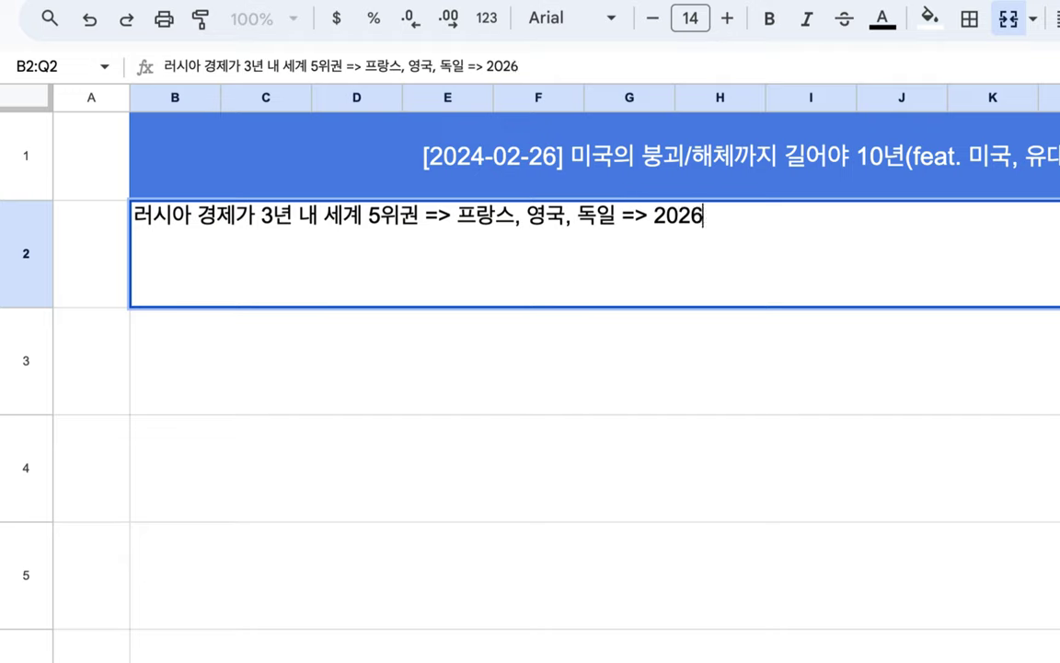
{"action": "type", "text": "~7년"}
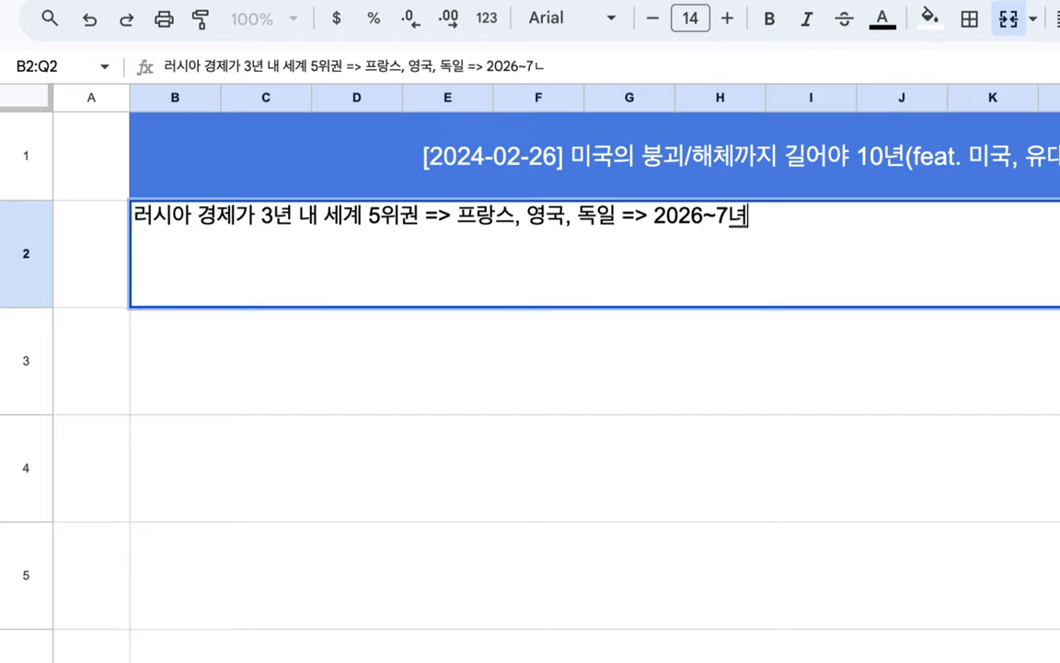
{"action": "type", "text": " 일"}
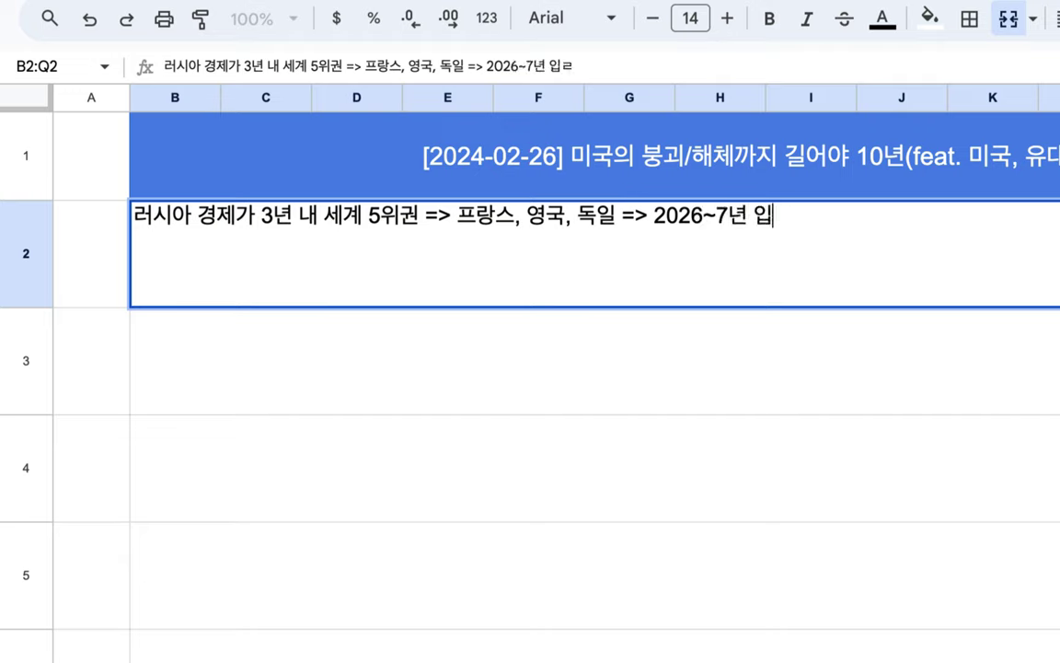
{"action": "type", "text": "본"}
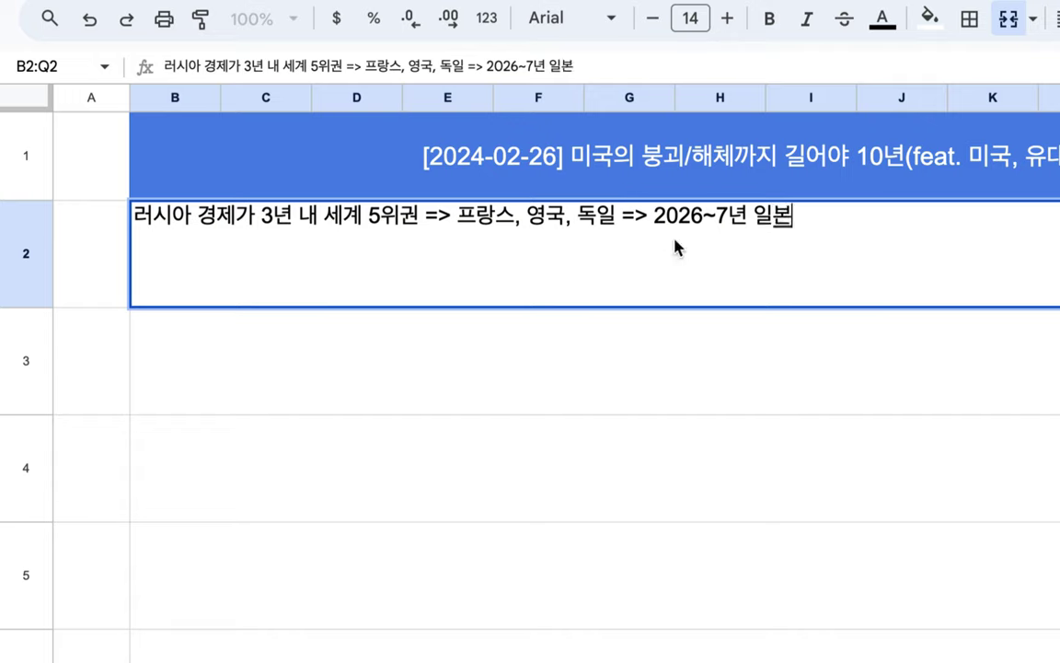
- Add a comma after "2026~7년" in the row 2 note and append "=> 2030년, 미국도 제칠 것." at its end
{"action": "left_click", "coordinate": [742, 218]}
{"action": "type", "text": ","}
{"action": "left_click", "coordinate": [826, 217]}
{"action": "left_click", "coordinate": [240, 220]}
{"action": "left_click", "coordinate": [890, 220]}
{"action": "type", "text": "=>"}
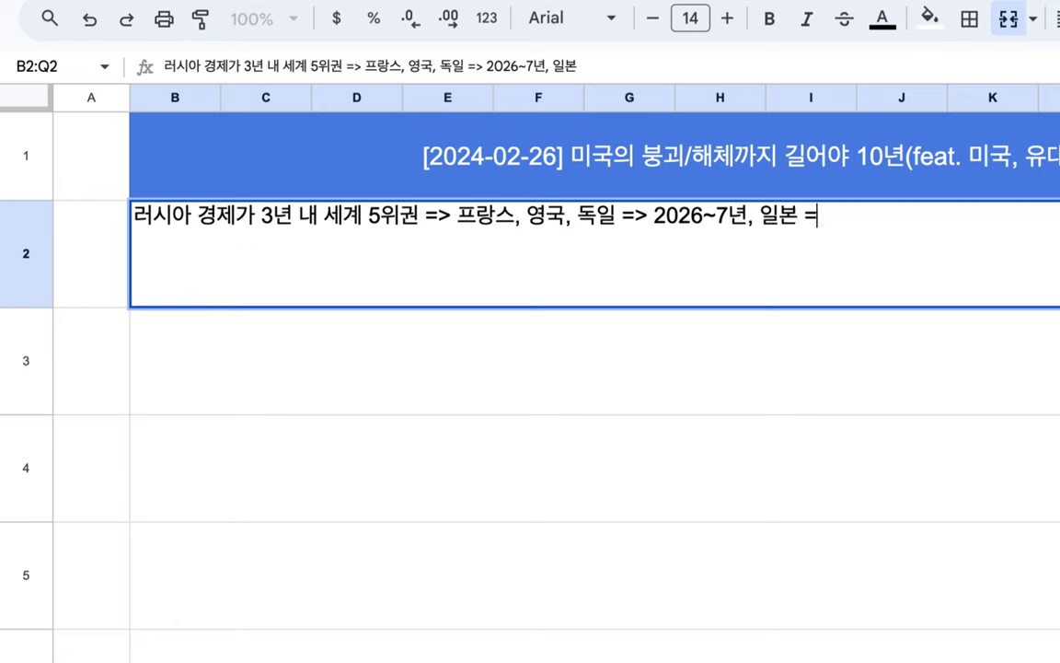
{"action": "type", "text": " 2030년"}
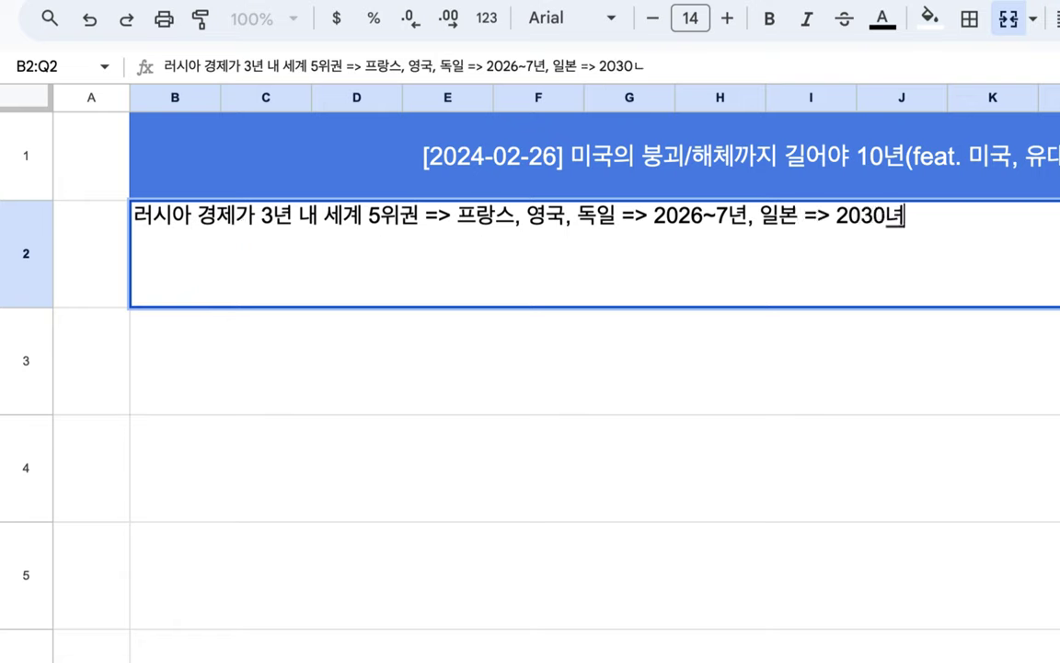
{"action": "type", "text": ", 미국도 "}
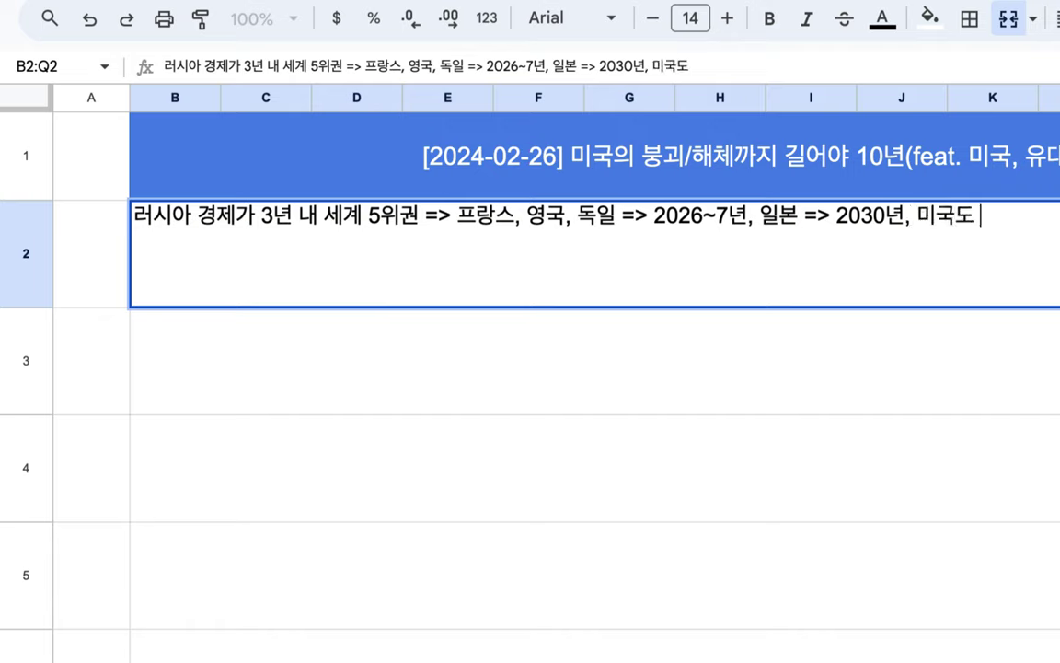
{"action": "type", "text": "제칠 것."}
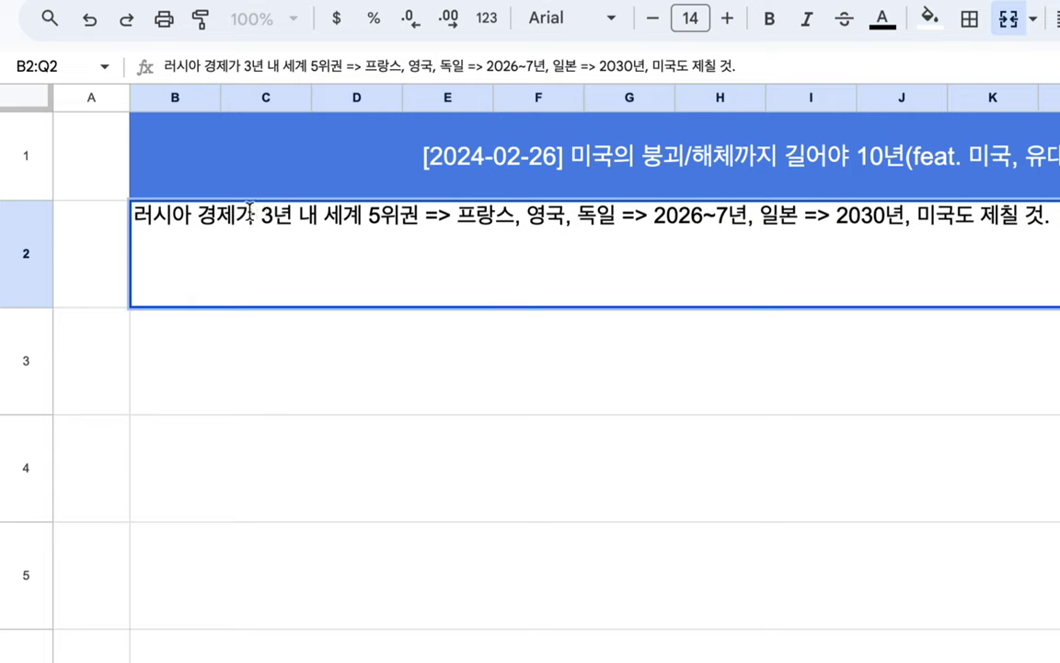
- Highlight "러시아 경제가", the start of "2030년", and "경제가" in the row 2 note
{"action": "left_click_drag", "start_coordinate": [255, 214], "coordinate": [136, 210]}
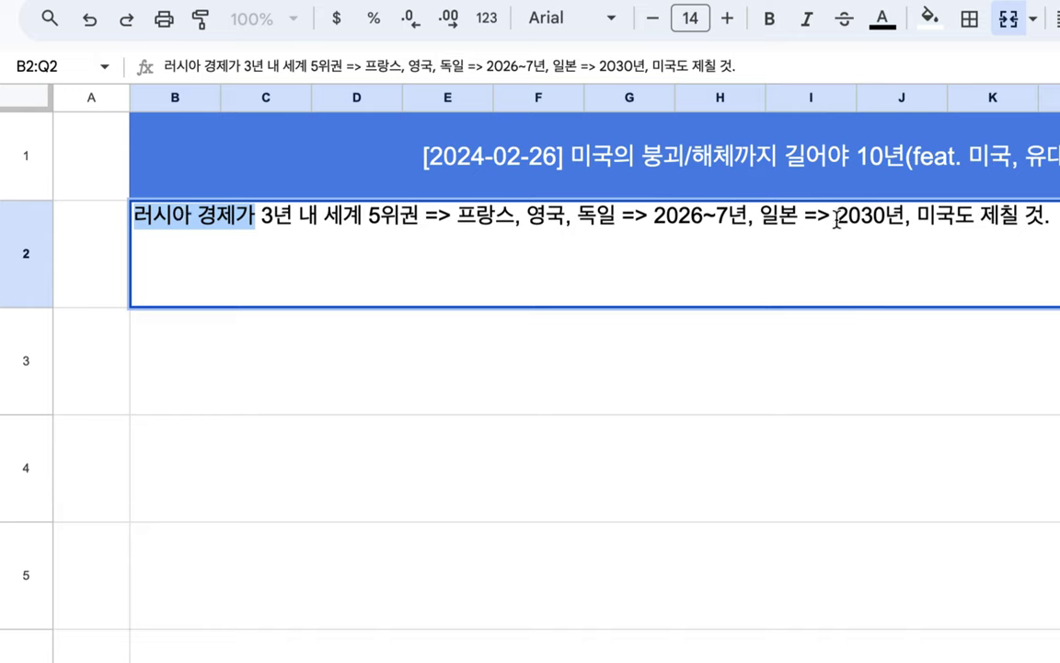
{"action": "left_click_drag", "start_coordinate": [836, 216], "coordinate": [861, 218]}
{"action": "left_click_drag", "start_coordinate": [255, 216], "coordinate": [199, 218]}
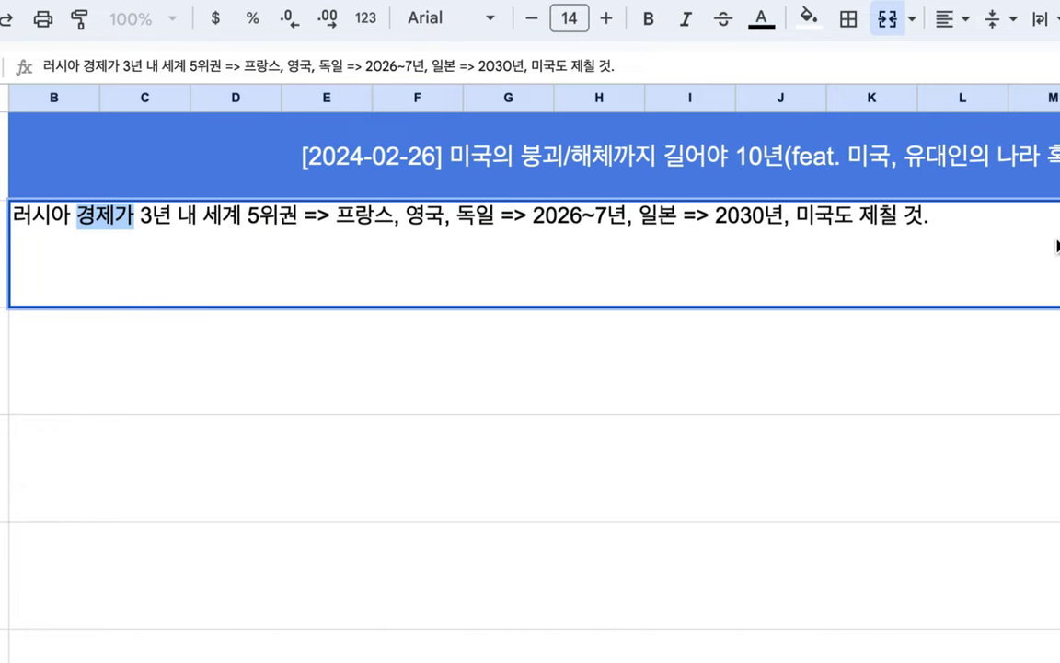
- Append "=> 미국의 해체" to the row 2 note and highlight the year 2030 in it
{"action": "left_click", "coordinate": [958, 222]}
{"action": "type", "text": "=> "}
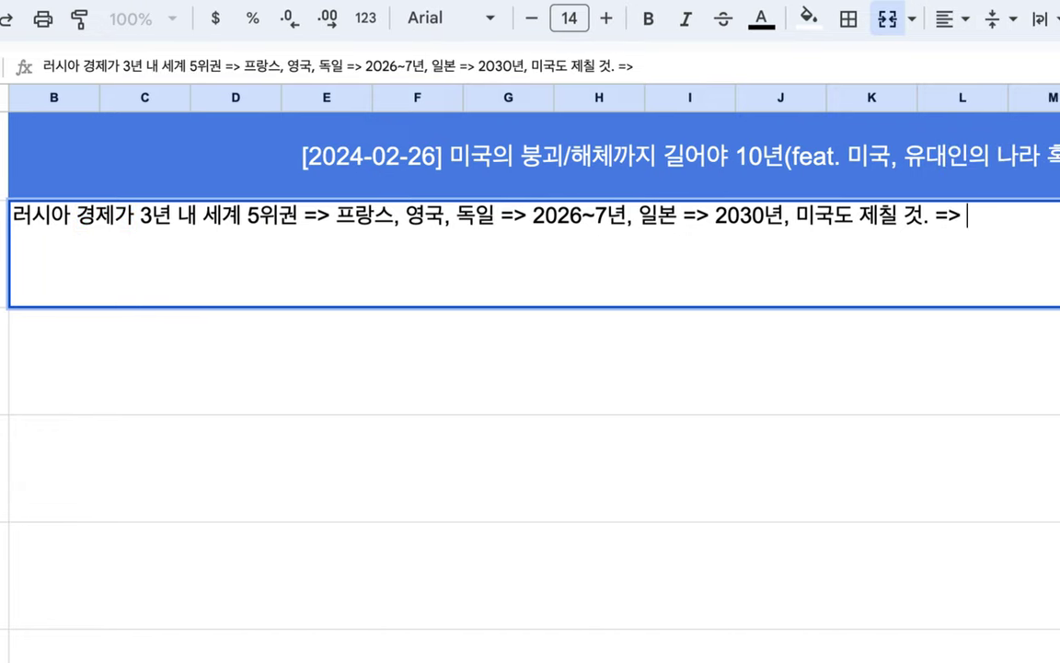
{"action": "type", "text": "미국의 해체"}
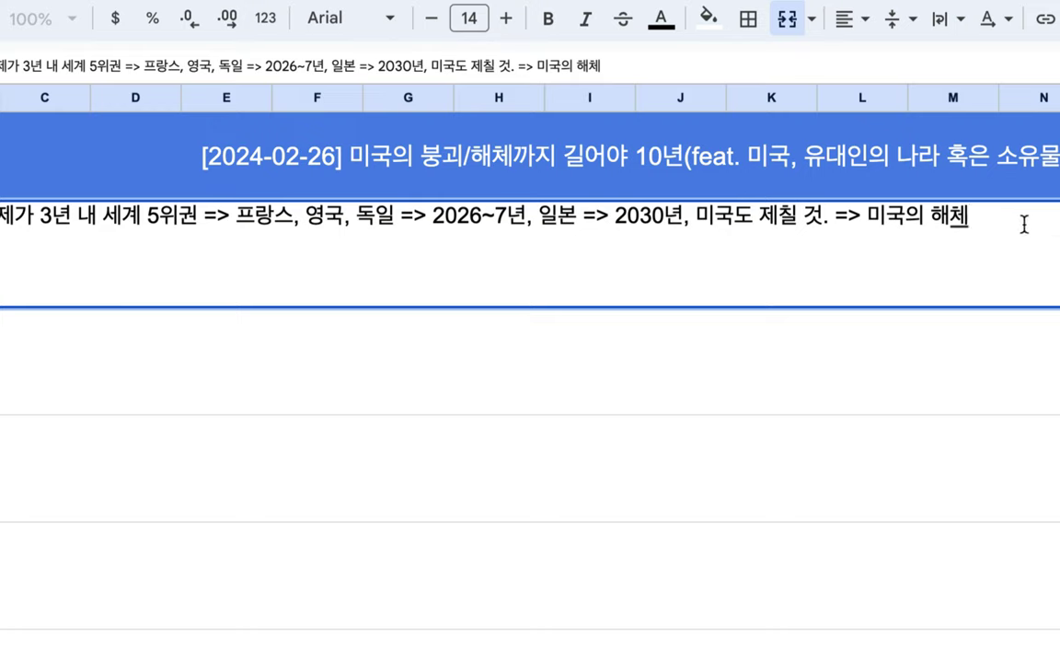
{"action": "left_click_drag", "start_coordinate": [690, 217], "coordinate": [622, 217]}
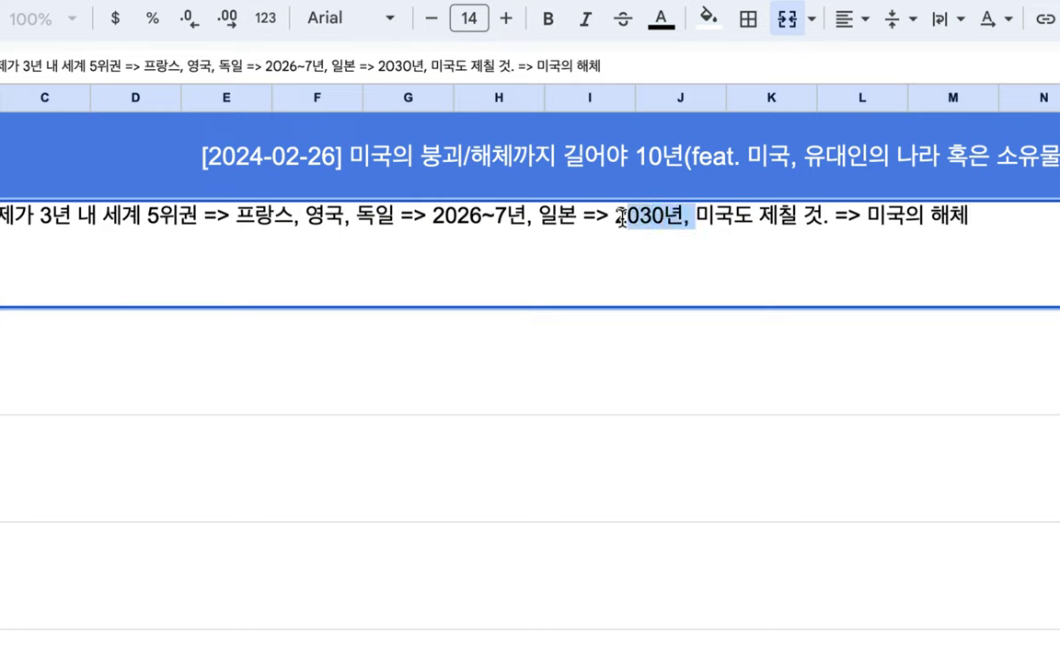
- Change "미국의 해체" to "미 연방의 해체" at the end of the row 2 note and highlight the phrase
{"action": "left_click", "coordinate": [892, 218]}
{"action": "key", "text": "BackSpace"}
{"action": "type", "text": "연바"}
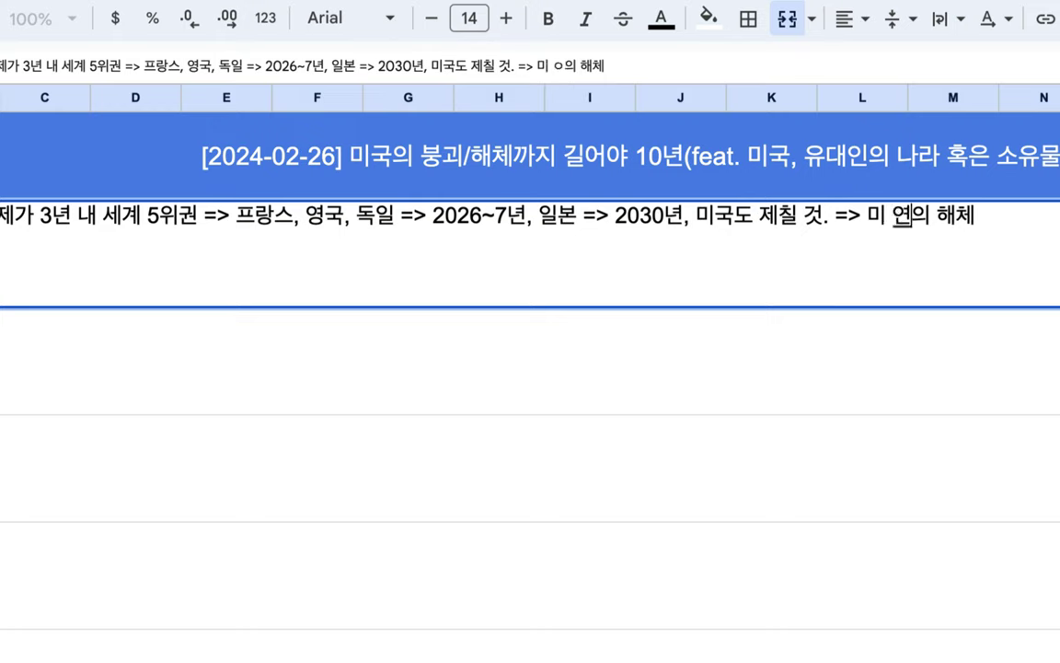
{"action": "type", "text": "ㅇ"}
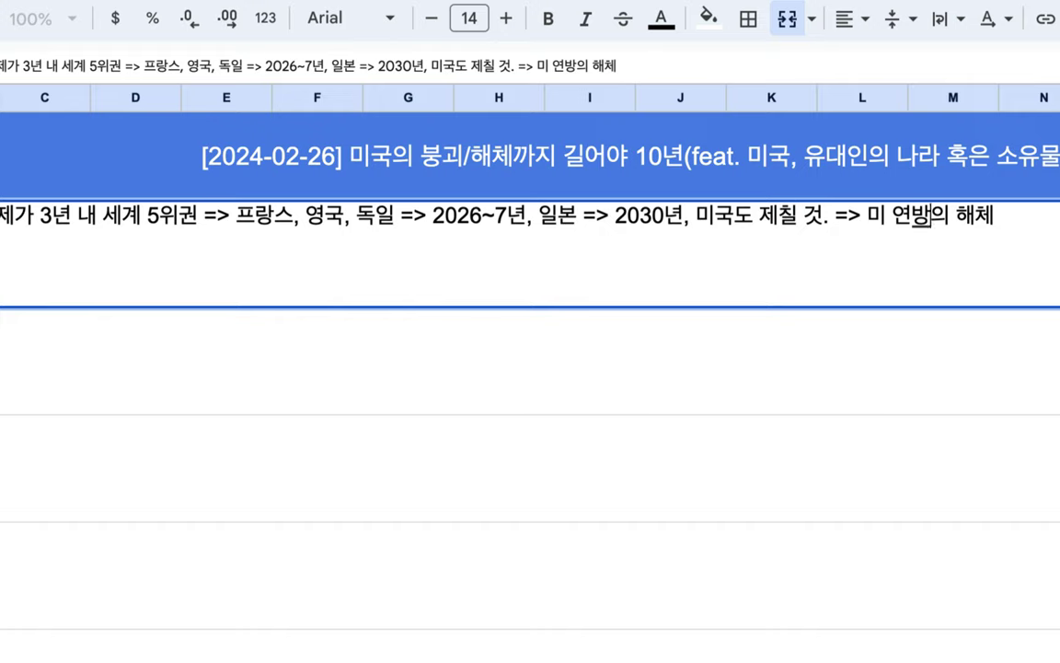
{"action": "left_click_drag", "start_coordinate": [872, 217], "coordinate": [962, 208]}
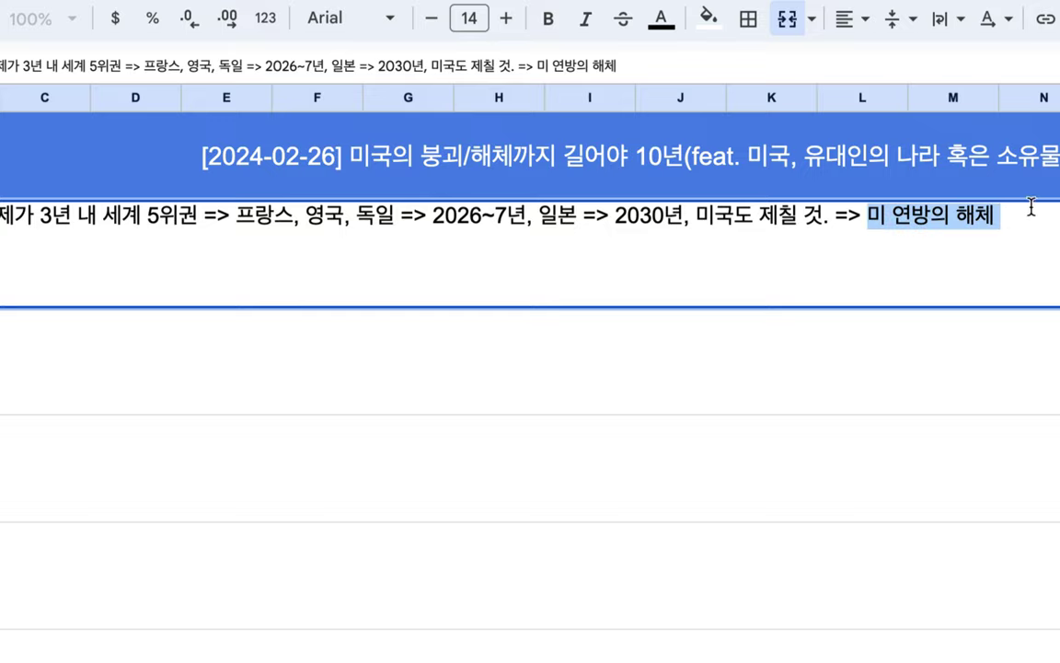
- Write "체제 경쟁 => 패자의 운명 => 내전" in the merged cell B3:Q3
{"action": "left_click", "coordinate": [732, 326]}
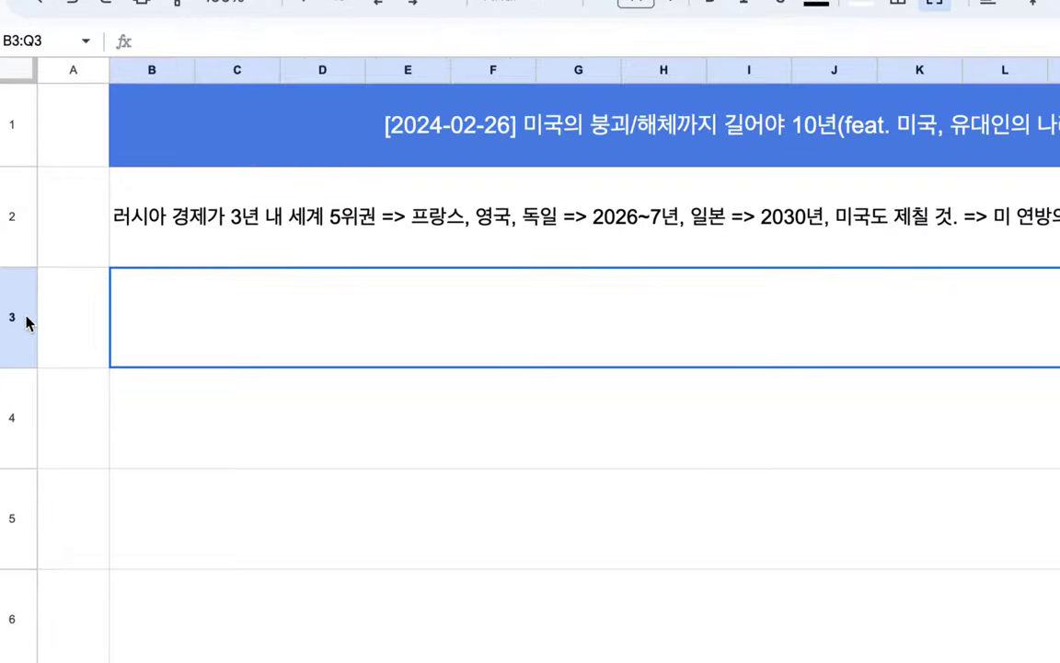
{"action": "double_click", "coordinate": [137, 330]}
{"action": "type", "text": "ㅊㅔ제 경쟁"}
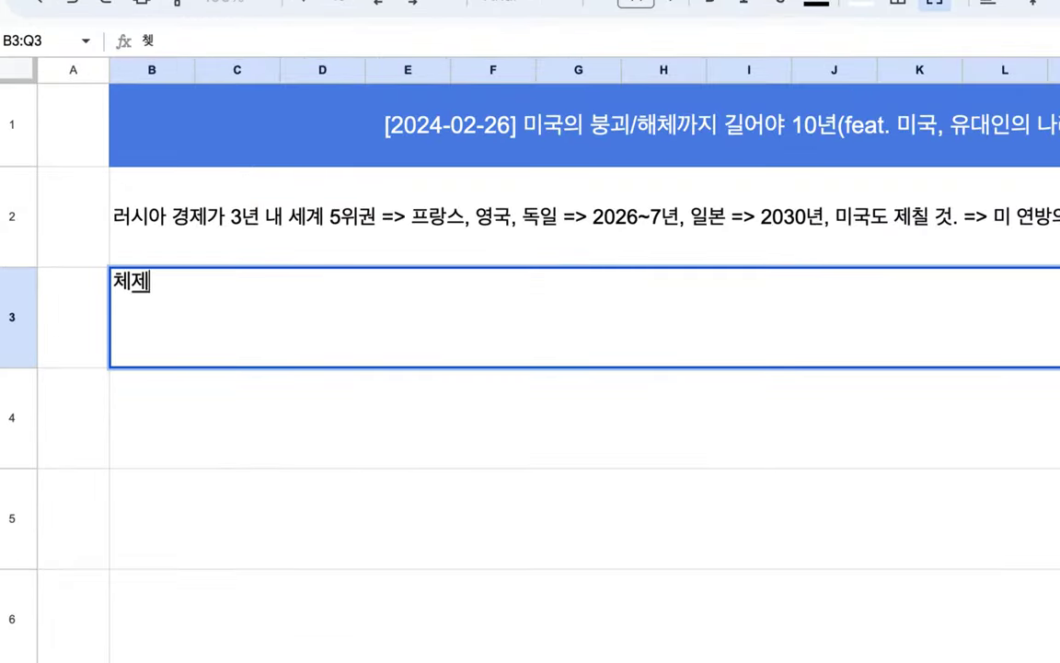
{"action": "type", "text": " =>"}
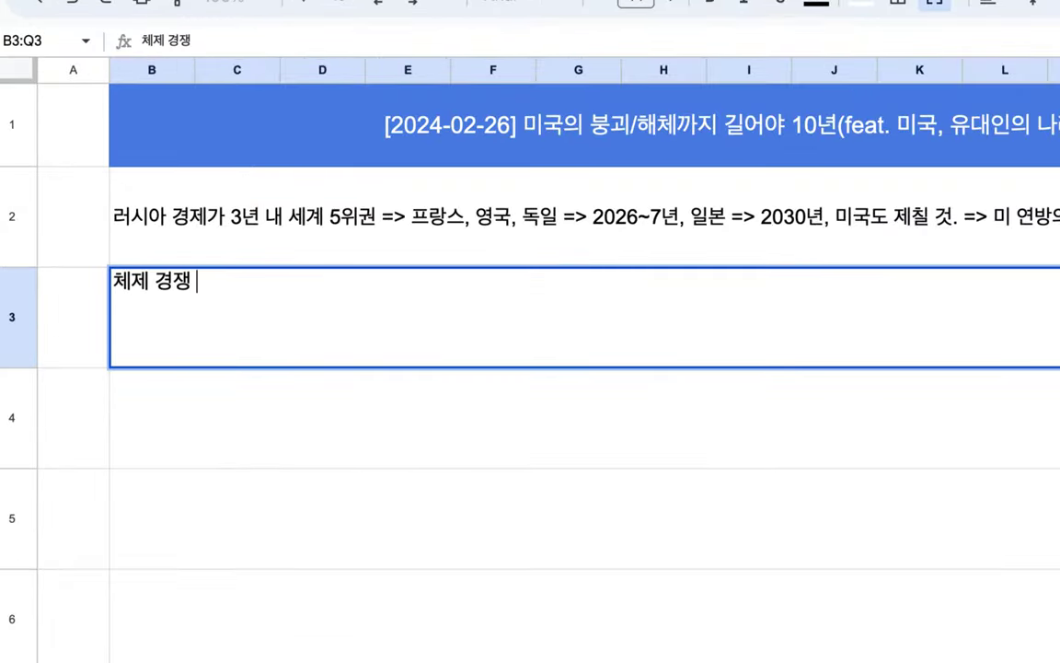
{"action": "type", "text": "ㅐ자의"}
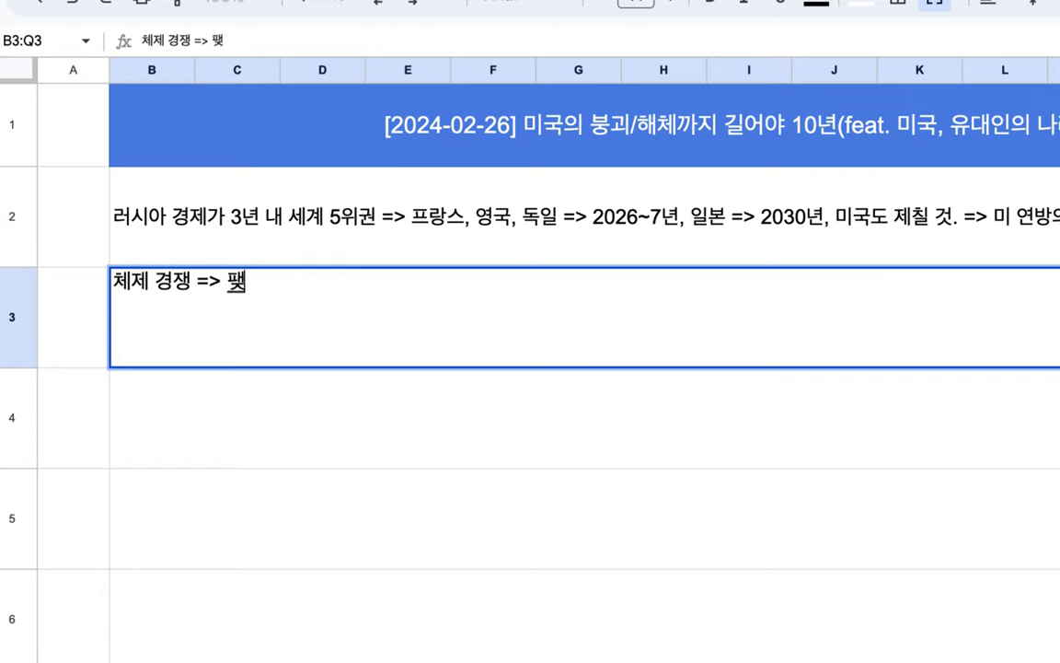
{"action": "key", "text": "BackSpace"}
{"action": "type", "text": "의 운명"}
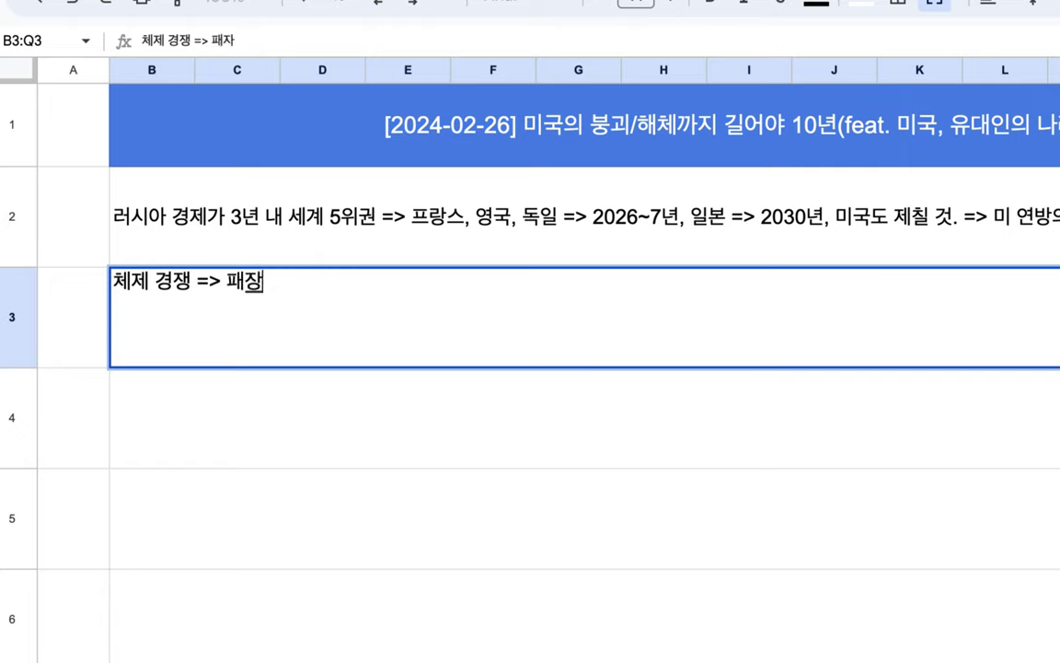
{"action": "type", "text": " => 내전"}
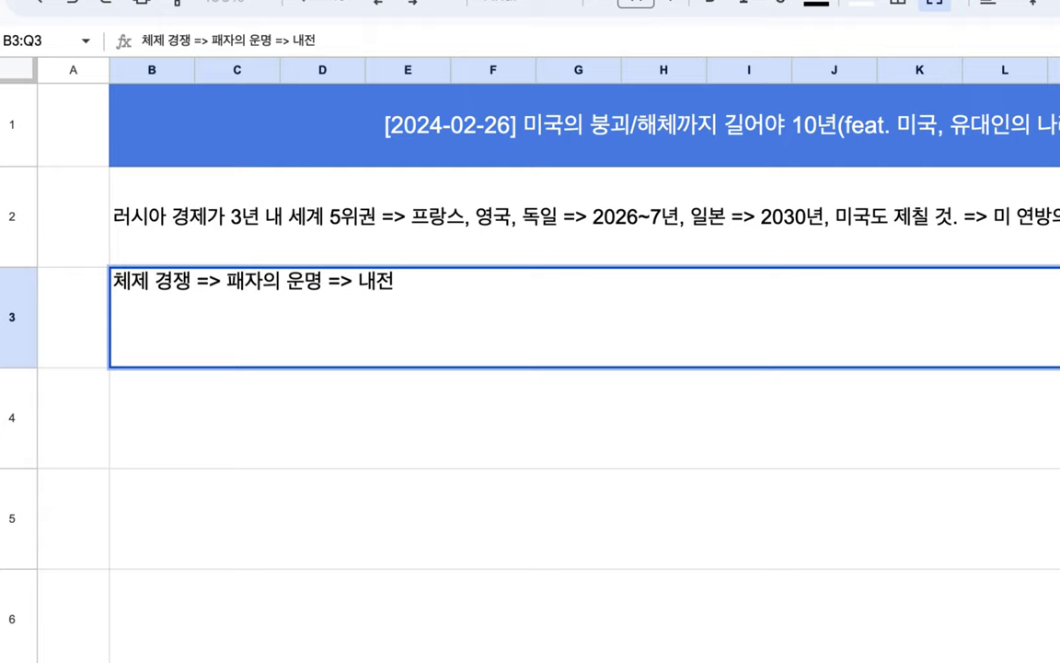
- Write "91년 소비에트 해체 => 내전 => 유고, 체고, 루마니아, 조지아, 체첸, ..." in the merged cell B4:Q4
{"action": "left_click", "coordinate": [161, 433]}
{"action": "type", "text": "9"}
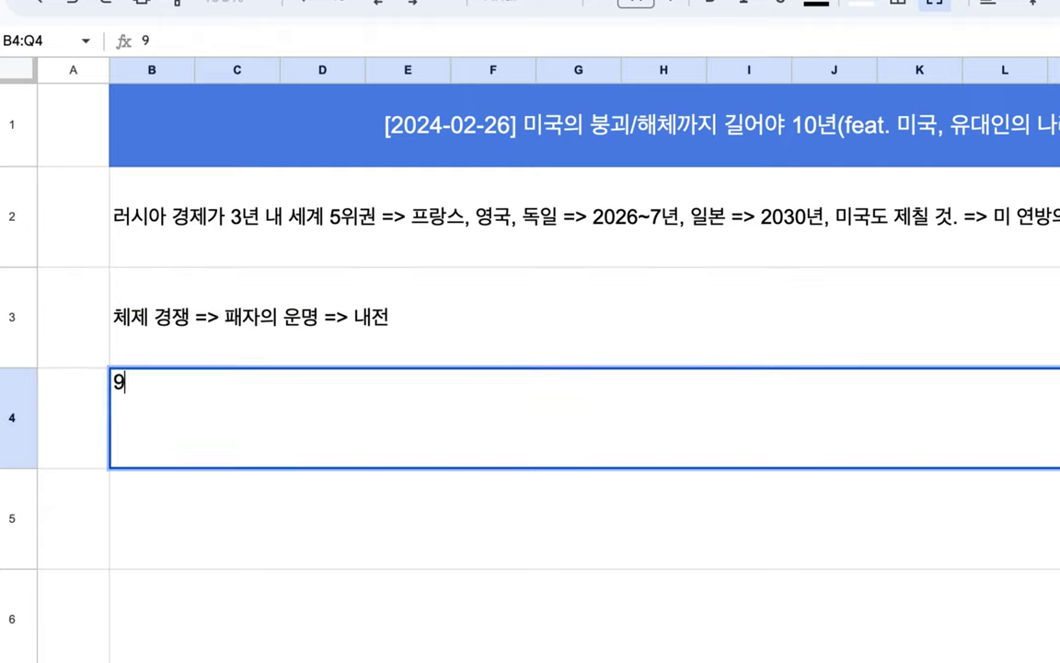
{"action": "type", "text": "1년 소비에트 행체 => 내전 => 유고,"}
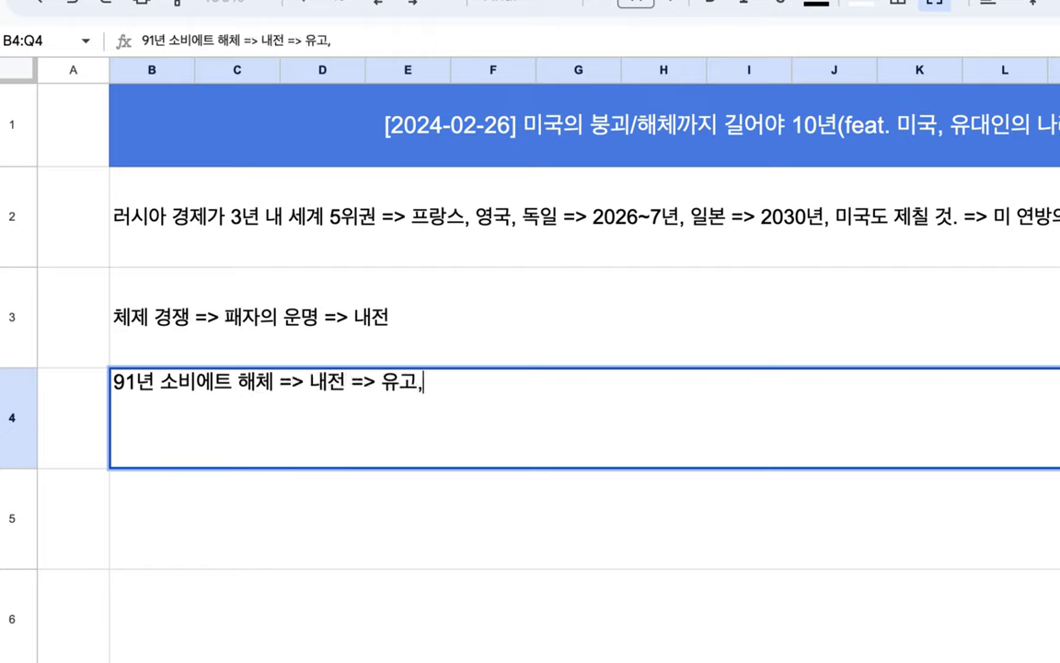
{"action": "type", "text": " 체고, 루마니아"}
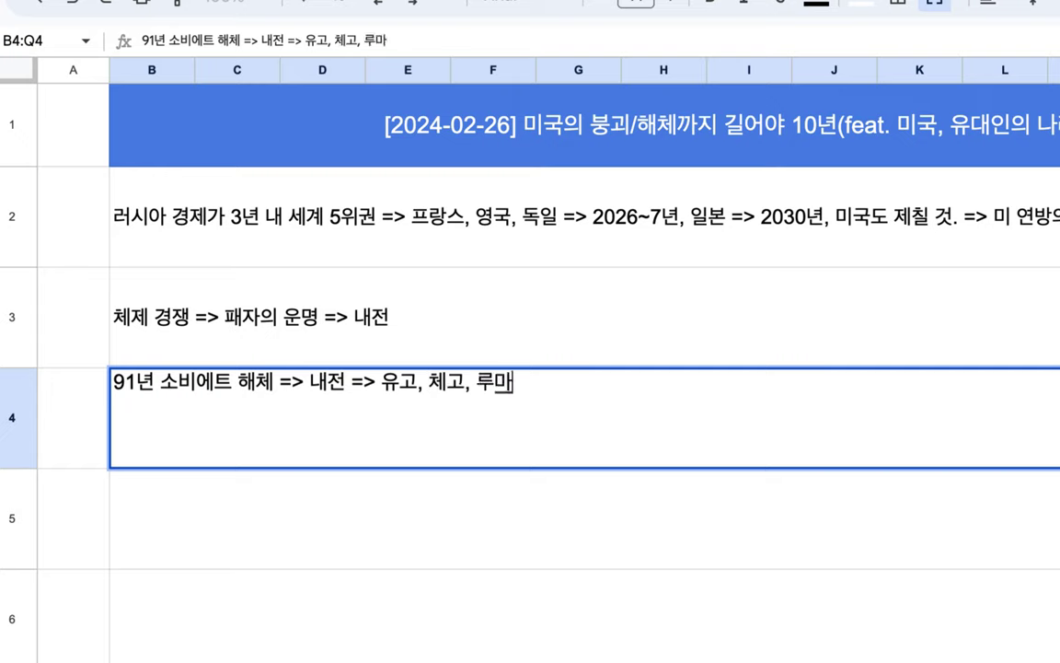
{"action": "type", "text": ", "}
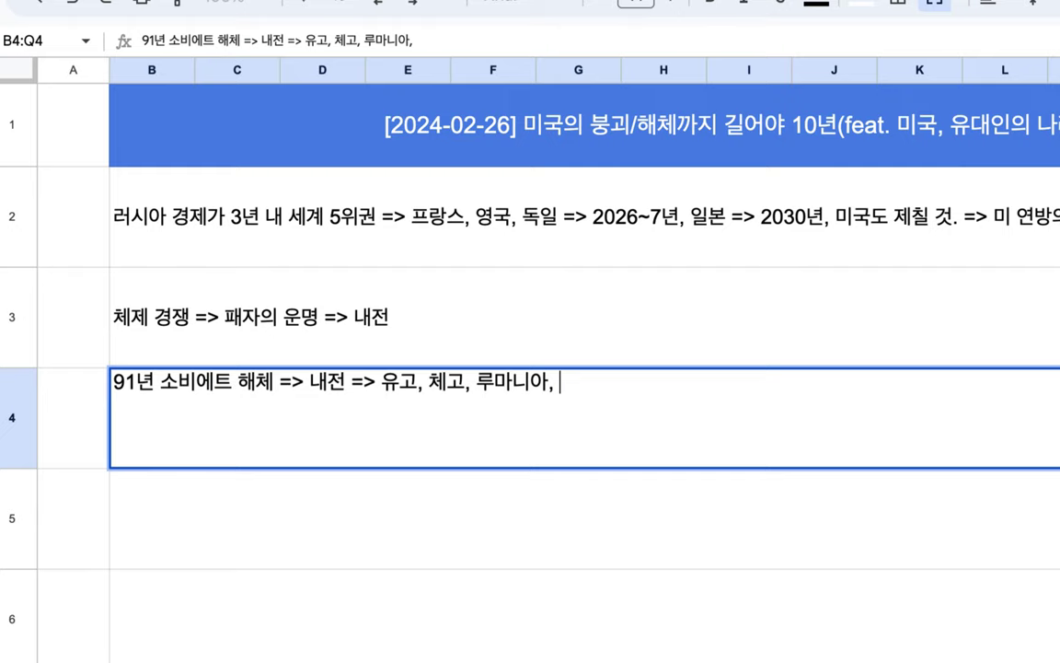
{"action": "type", "text": "조지"}
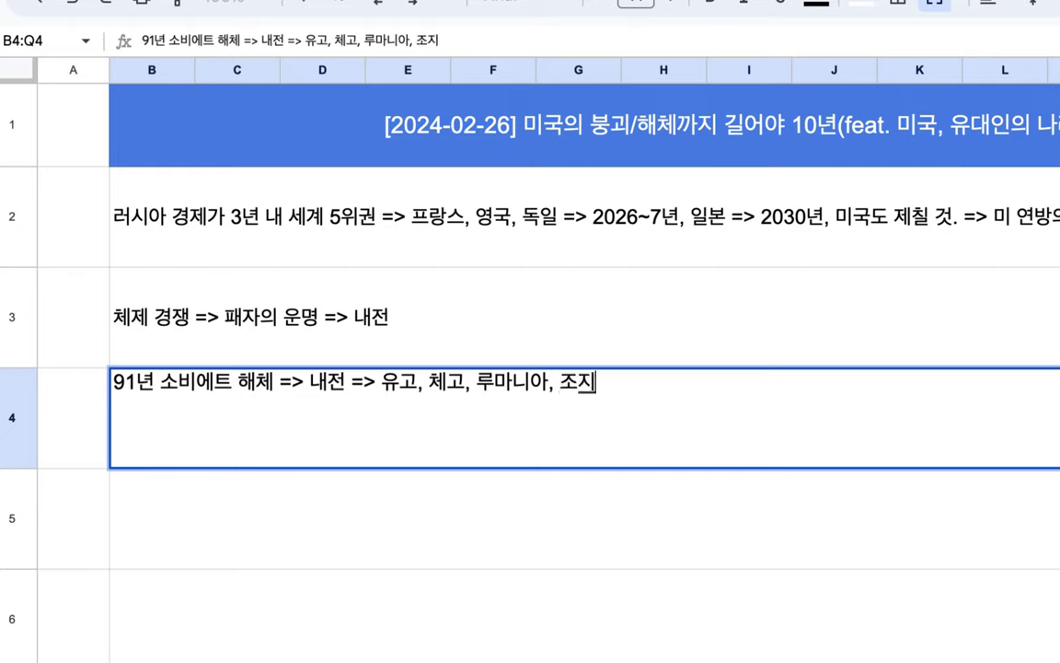
{"action": "type", "text": "아, 체"}
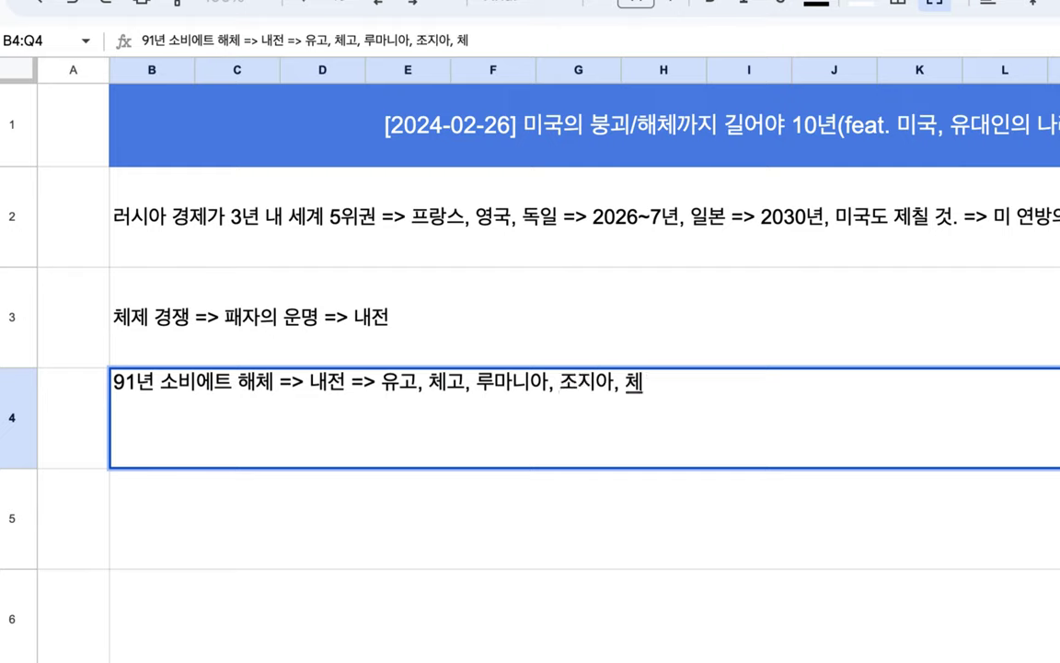
{"action": "type", "text": "첸, ..."}
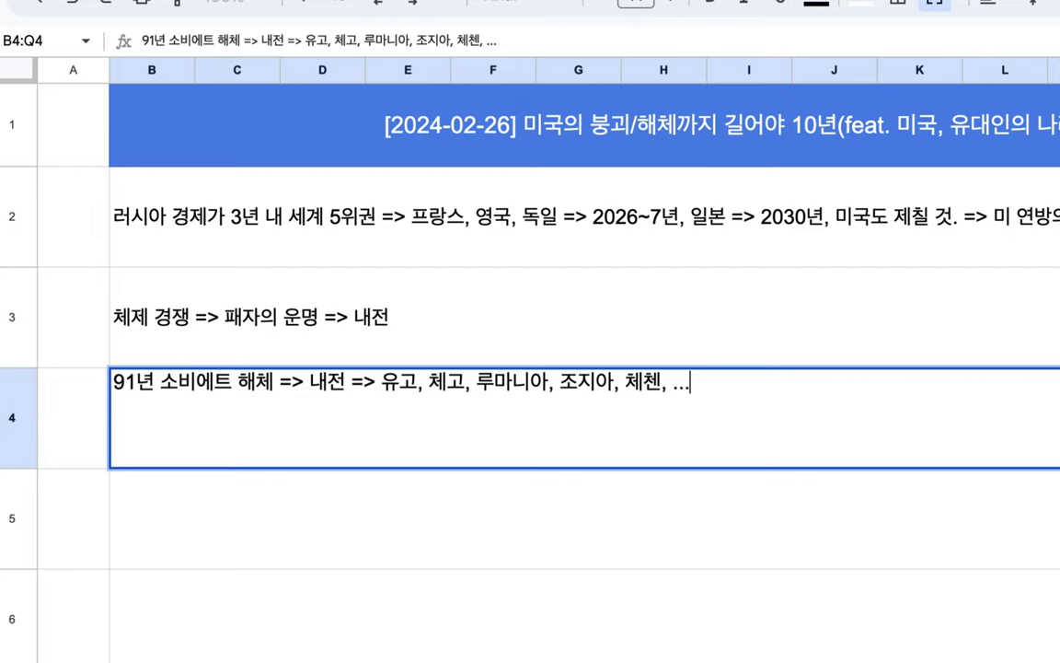
- Append "벨라루시, 카자흐스탄... => 우크라이나" to the row 4 note
{"action": "type", "text": "벨라룻"}
{"action": "type", "text": "시,"}
{"action": "type", "text": " 카자흐슬"}
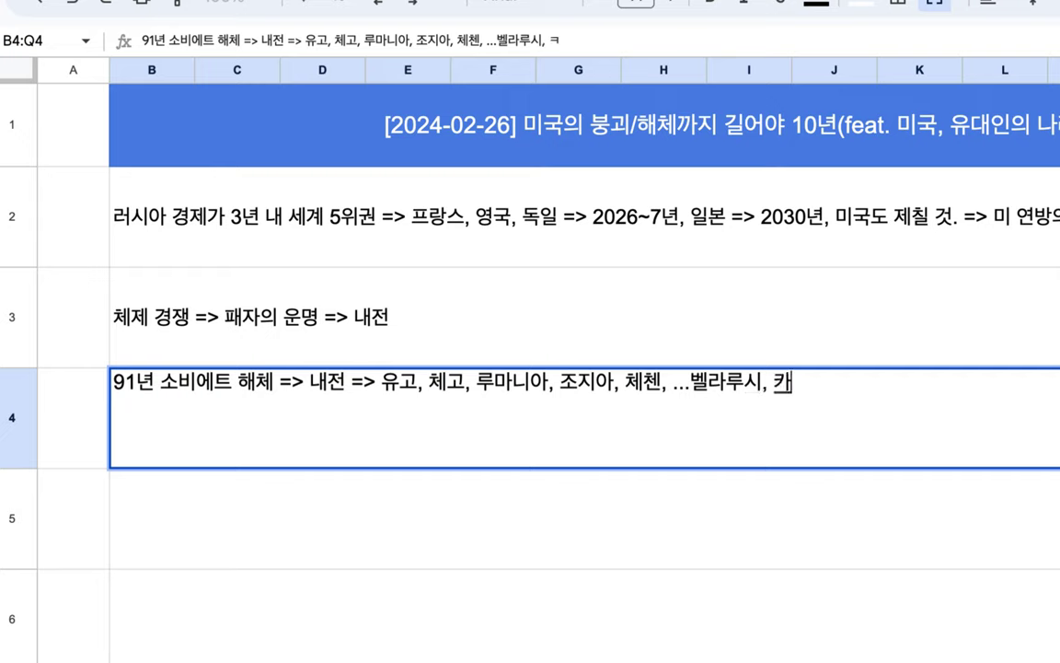
{"action": "type", "text": "탄..."}
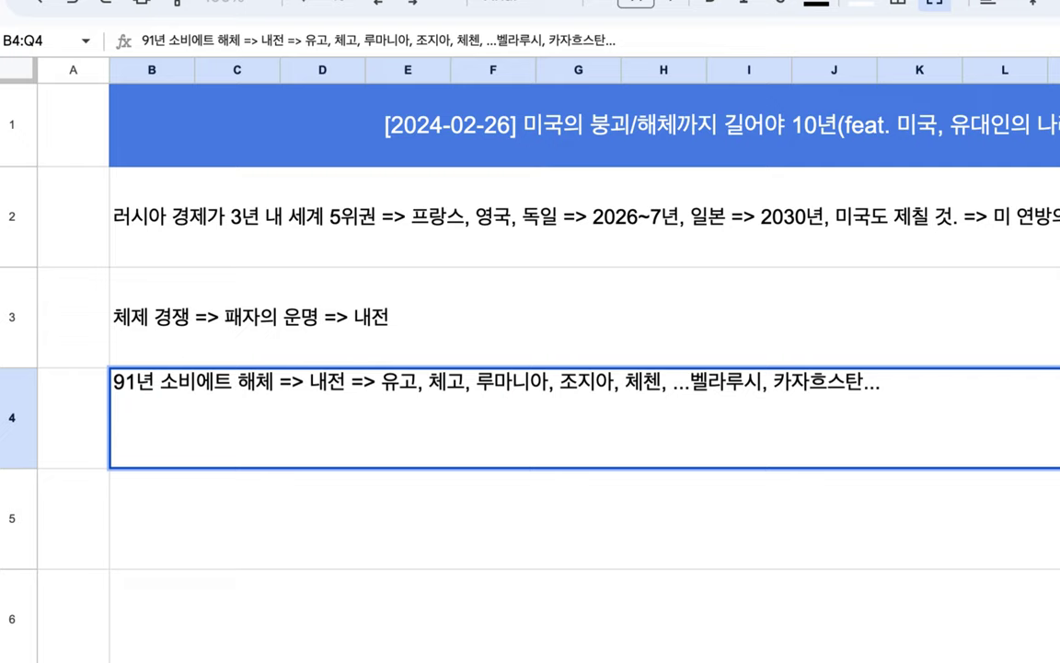
{"action": "type", "text": " => 우클"}
{"action": "type", "text": "라이나"}
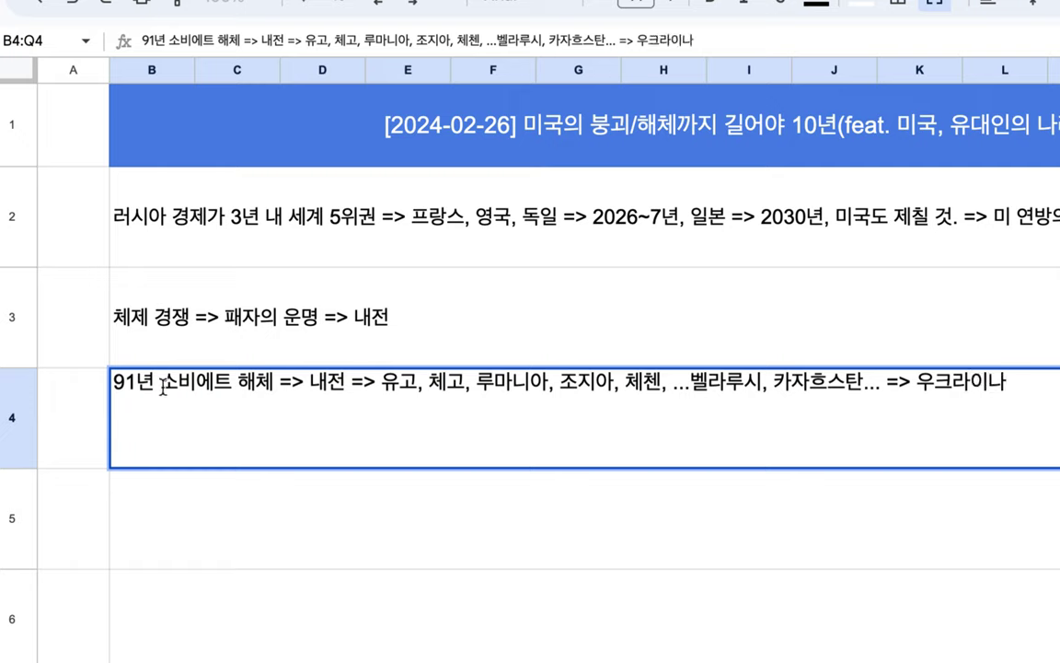
- Highlight "91년 소비에트 해체" at the start and "우크라이나" at the end of the row 4 note
{"action": "left_click_drag", "start_coordinate": [291, 381], "coordinate": [81, 373]}
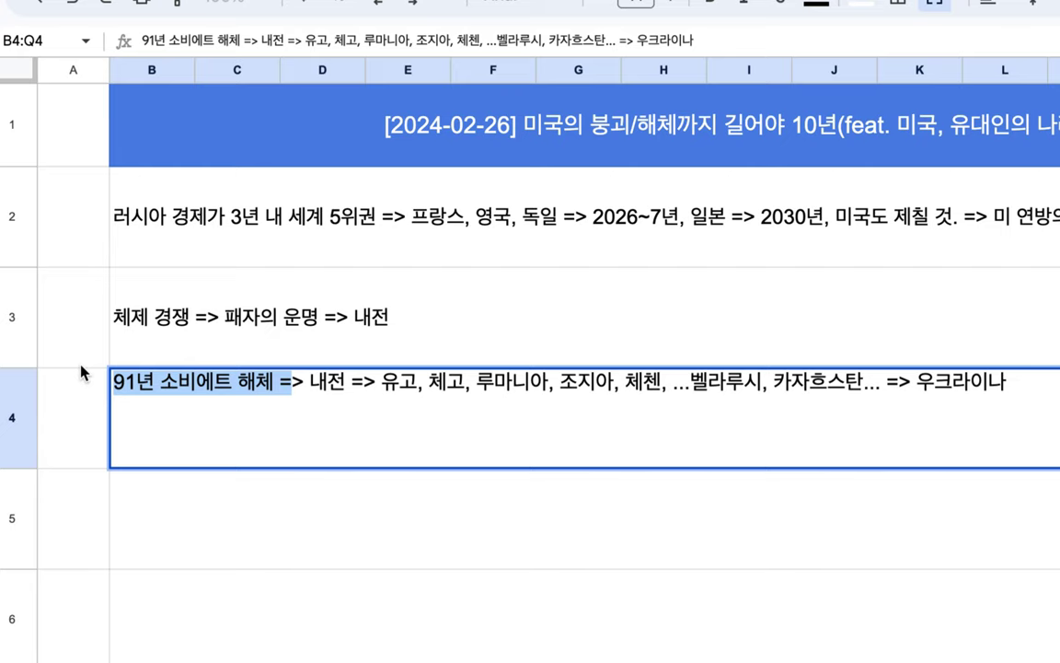
{"action": "double_click", "coordinate": [988, 383]}
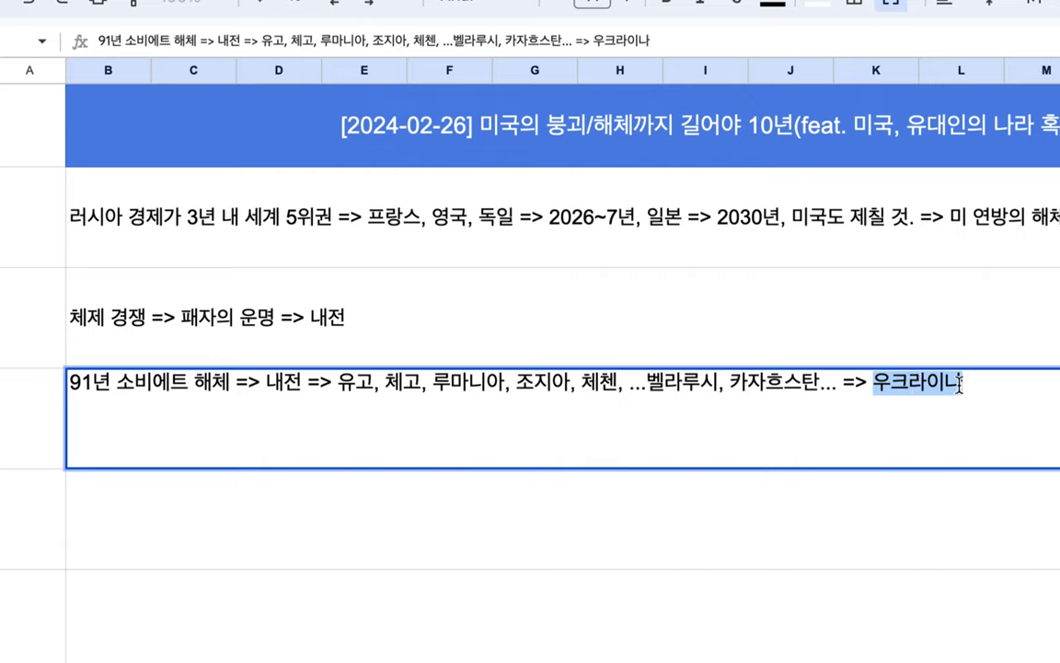
{"action": "left_click", "coordinate": [960, 385]}
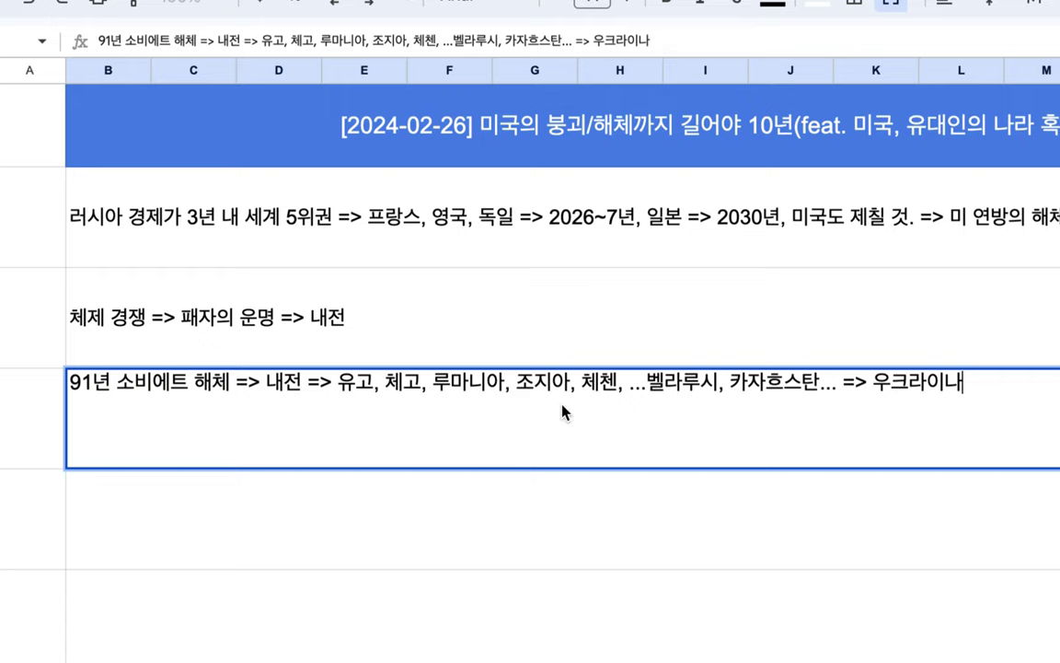
- Extend the end of the row 3 note with "과 분열" so that it reads "내전과 분열"
{"action": "double_click", "coordinate": [161, 313]}
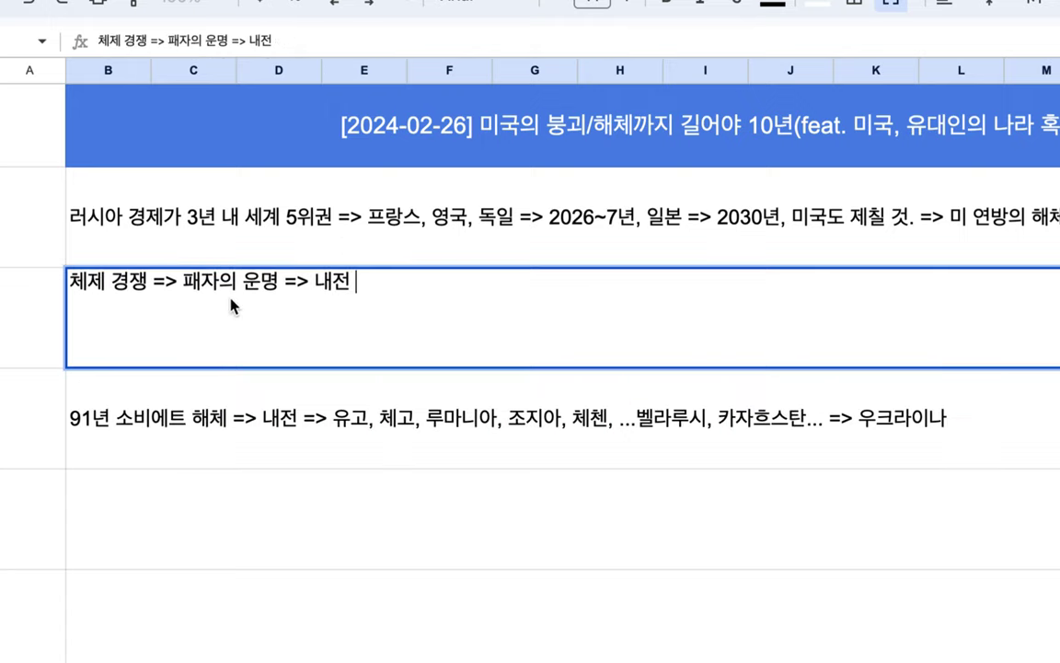
{"action": "left_click_drag", "start_coordinate": [184, 303], "coordinate": [303, 248]}
{"action": "left_click", "coordinate": [368, 279]}
{"action": "type", "text": "과 분열"}
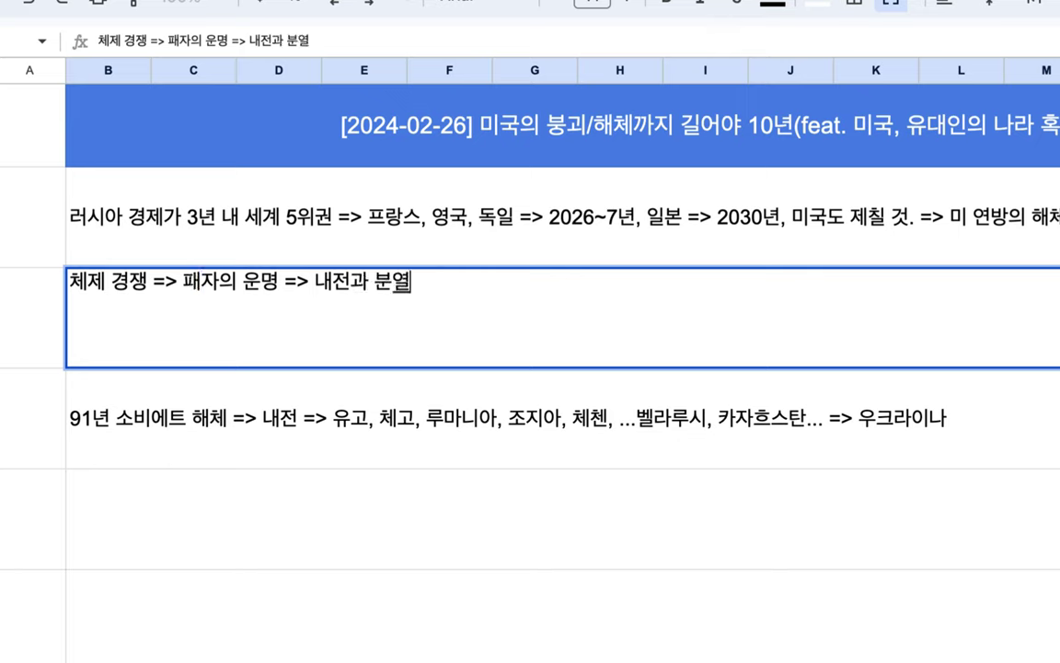
- Add a second line reading "미국과 중국 간 체제 전쟁 =>" to the row 3 note
{"action": "key", "text": "alt+Return"}
{"action": "type", "text": "미국과 중"}
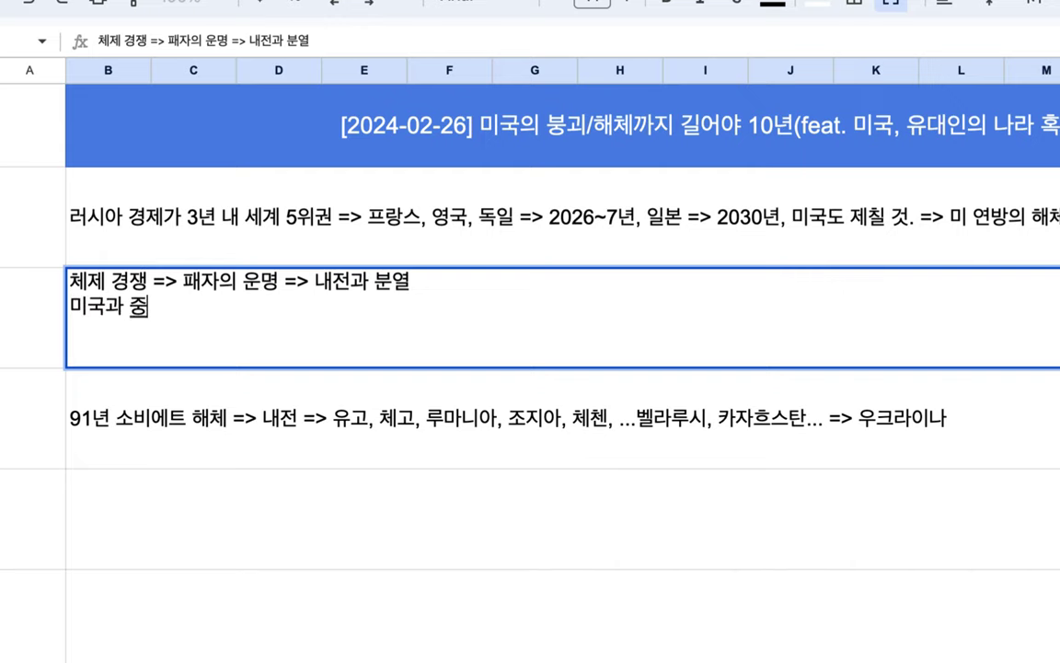
{"action": "type", "text": "국 간 쳊제 전쟁 "}
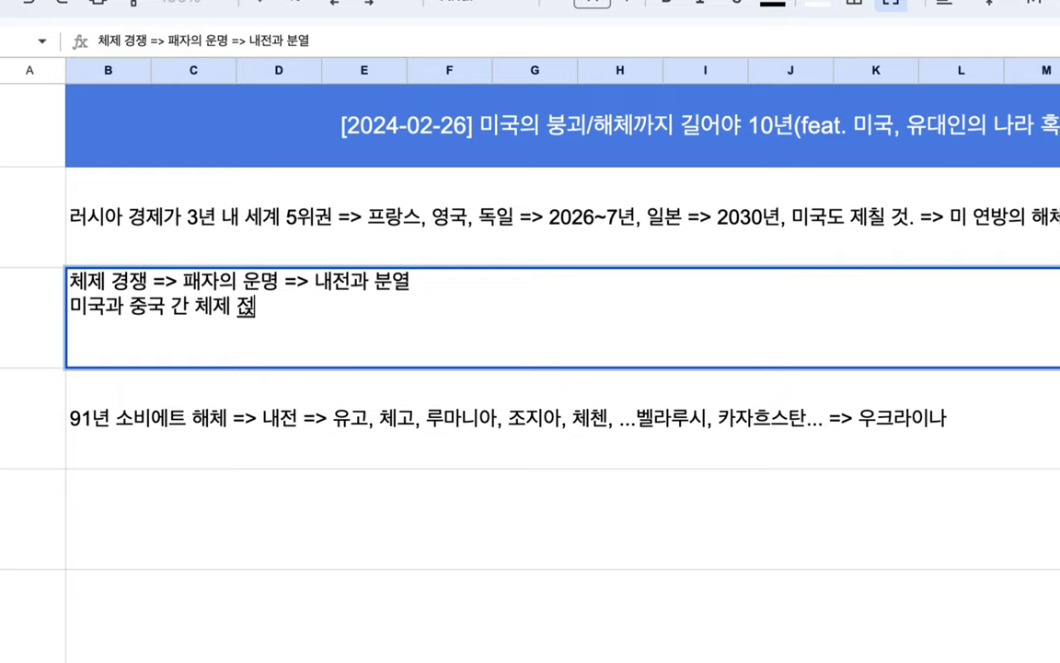
{"action": "type", "text": "=>"}
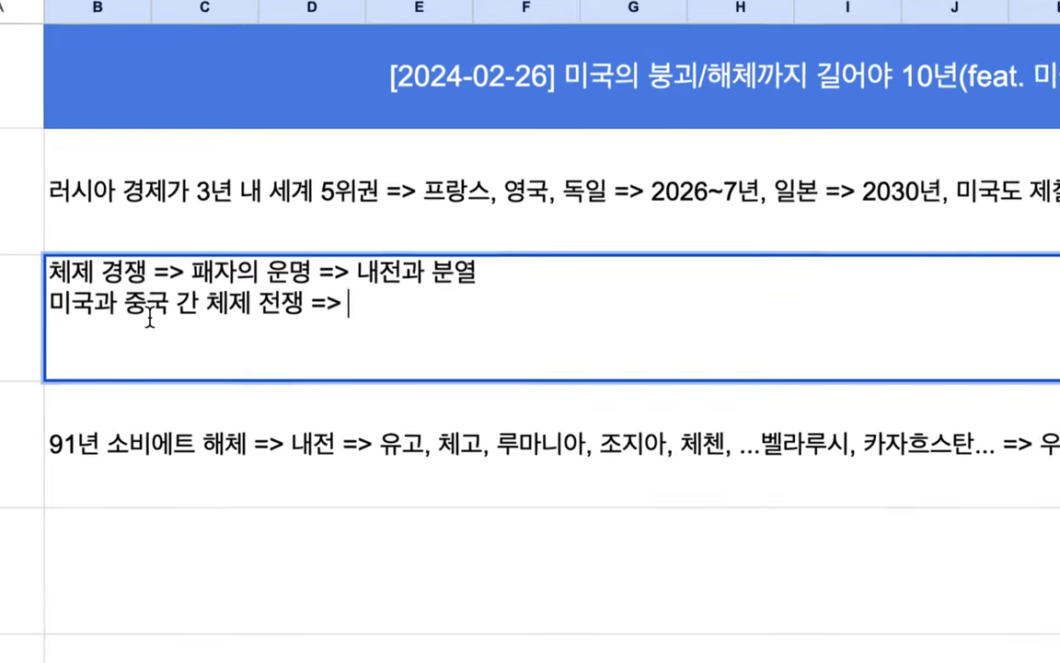
- Change "전쟁" to "경쟁" in the second line of the row 3 note and highlight the word
{"action": "left_click", "coordinate": [279, 304]}
{"action": "type", "text": "=경"}
{"action": "key", "text": "BackSpace"}
{"action": "key", "text": "BackSpace"}
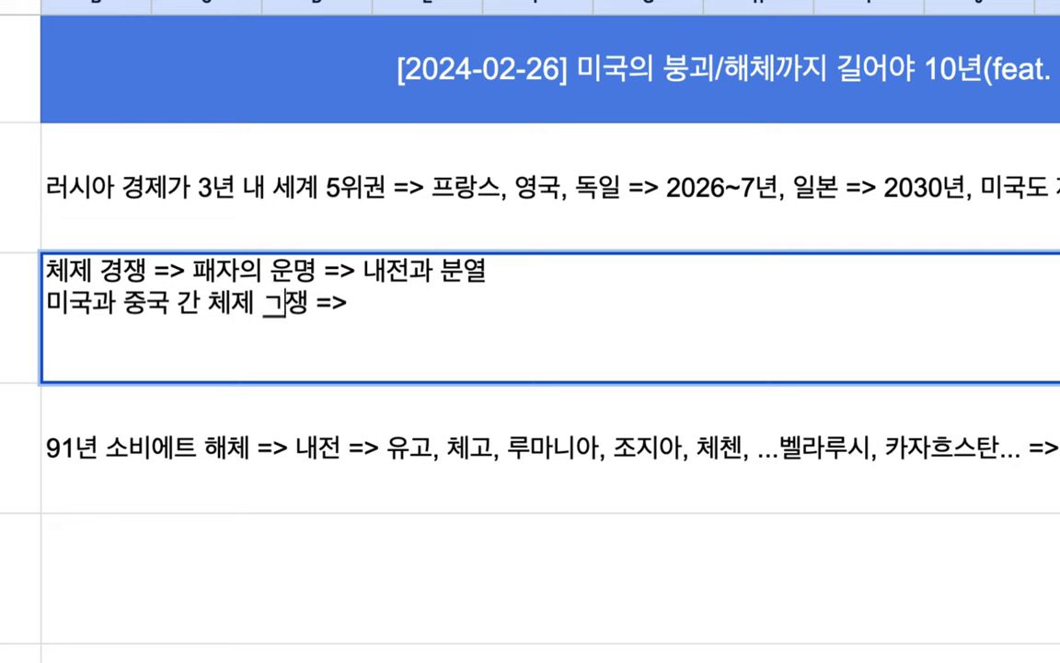
{"action": "double_click", "coordinate": [318, 312]}
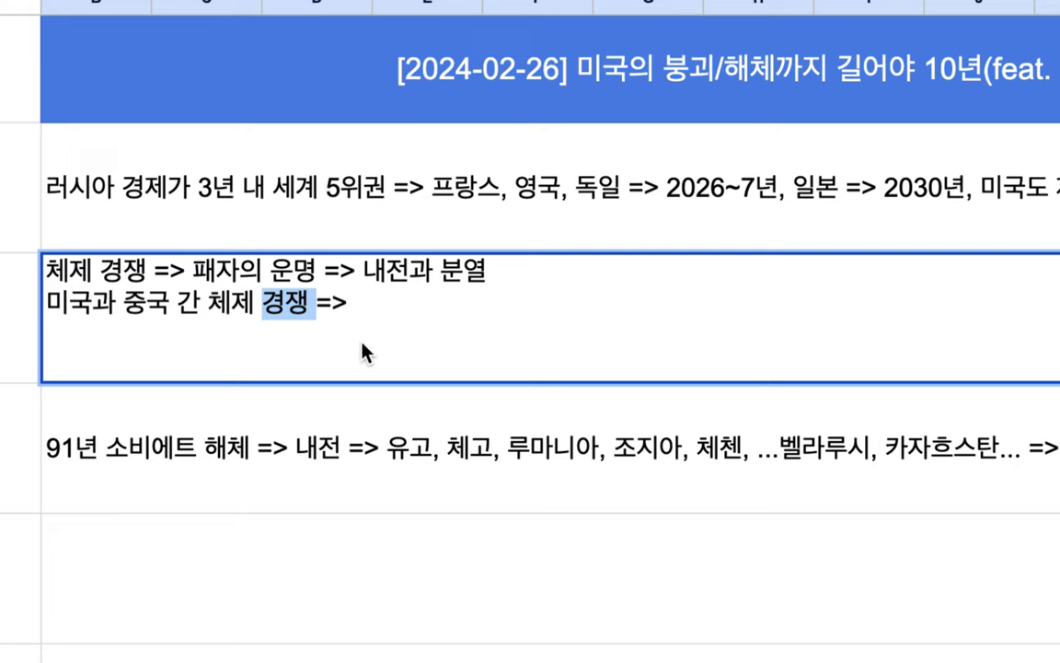
- Append "중국 Win => 150개 국가들의 선택" to the second line of the row 3 note
{"action": "left_click", "coordinate": [407, 296]}
{"action": "type", "text": "중구ㄱ Win ="}
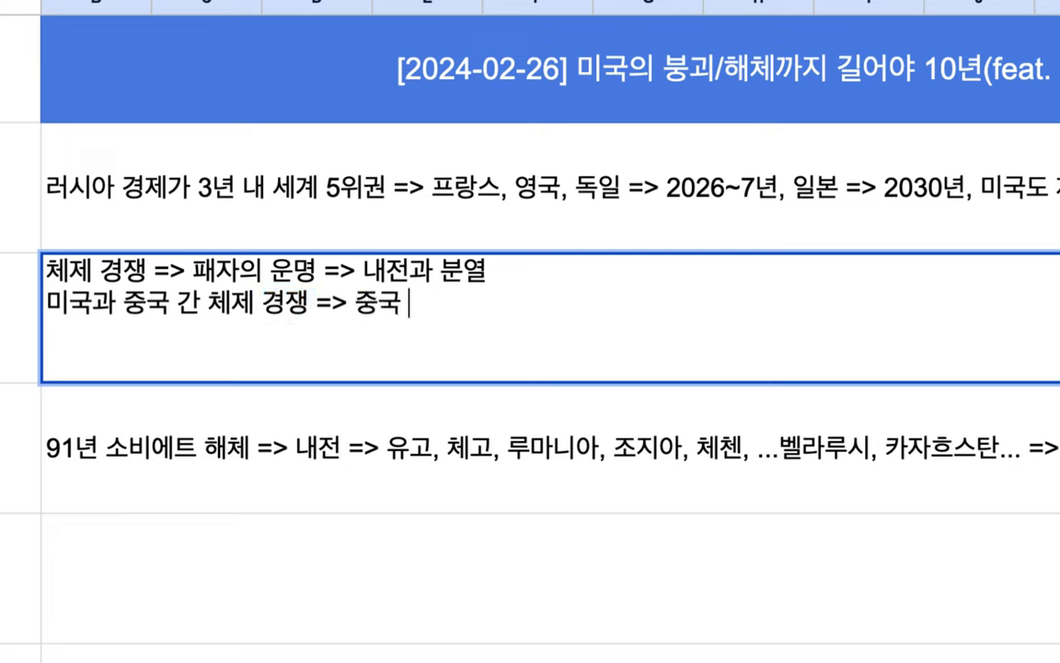
{"action": "type", "text": ">"}
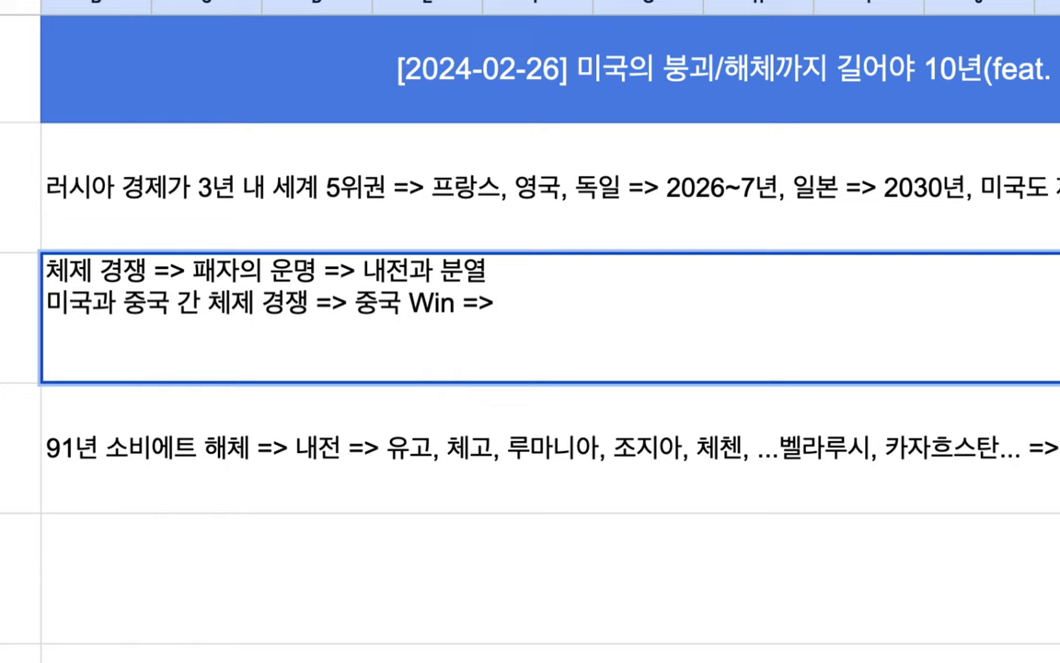
{"action": "type", "text": "150ro"}
{"action": "key", "text": "BackSpace"}
{"action": "key", "text": "BackSpace"}
{"action": "type", "text": "개 국가들"}
{"action": "type", "text": "의 선택"}
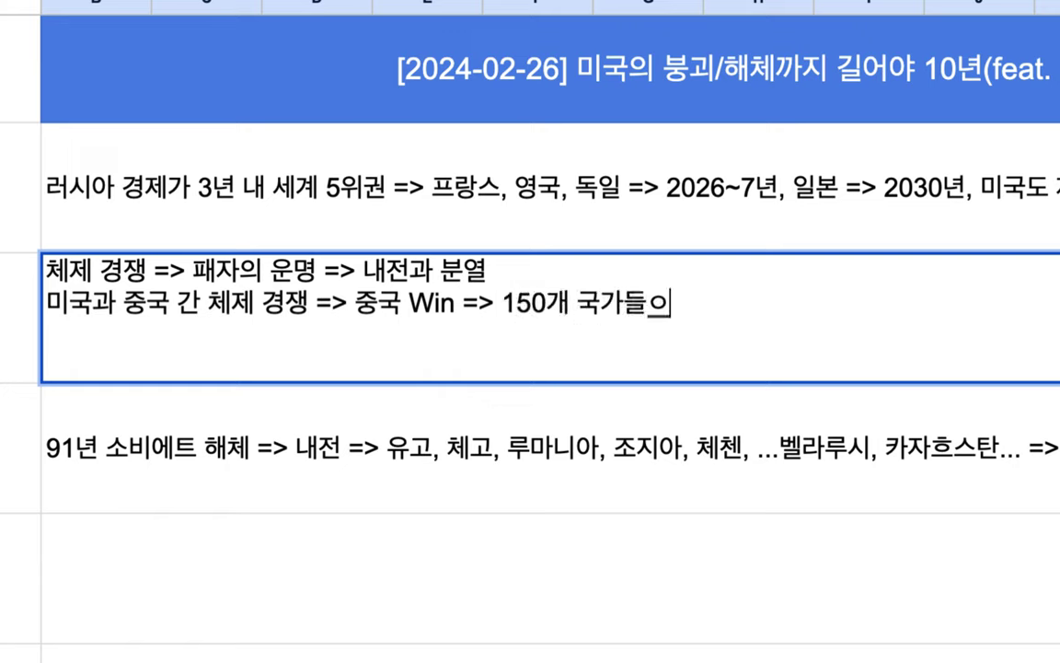
- Continue the second line of the row 3 note with "=> 중국 모델 =>"
{"action": "type", "text": " => 중"}
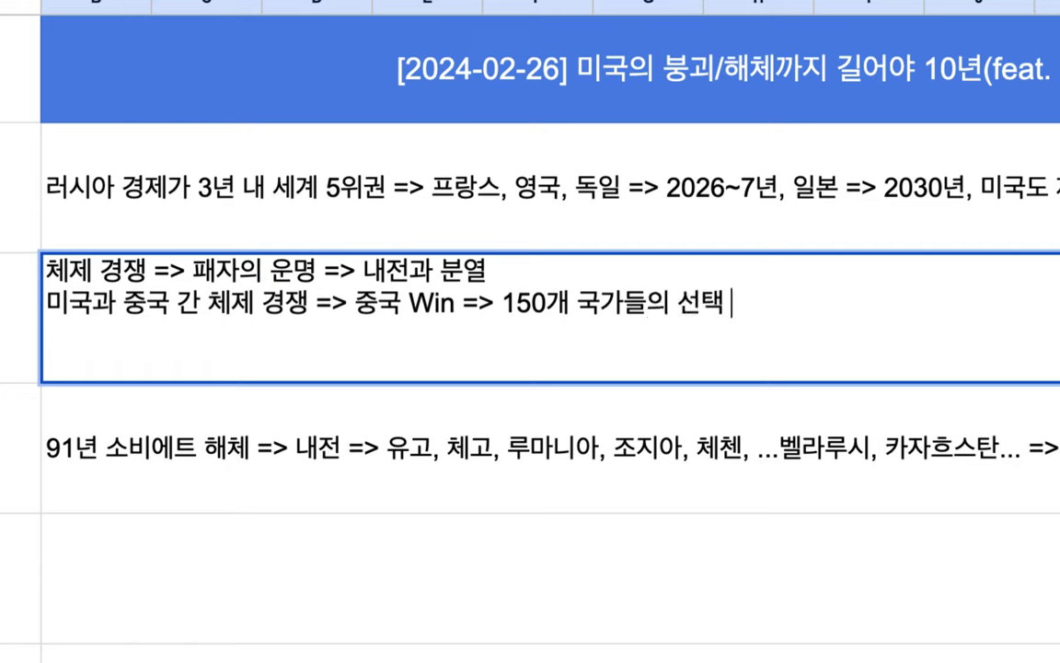
{"action": "type", "text": "국"}
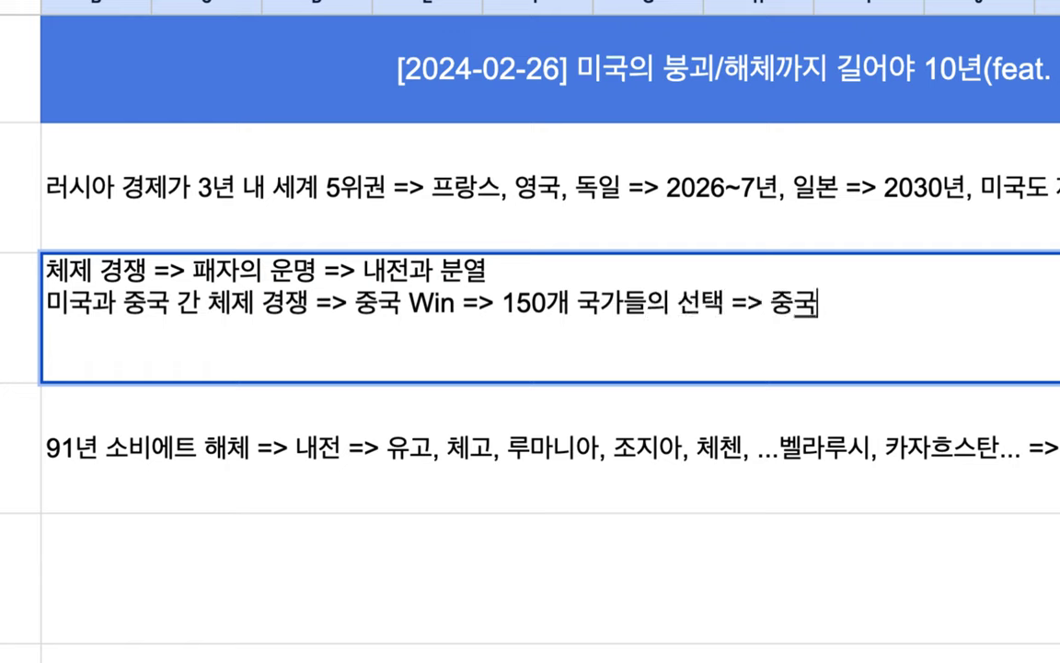
{"action": "type", "text": " 몰델"}
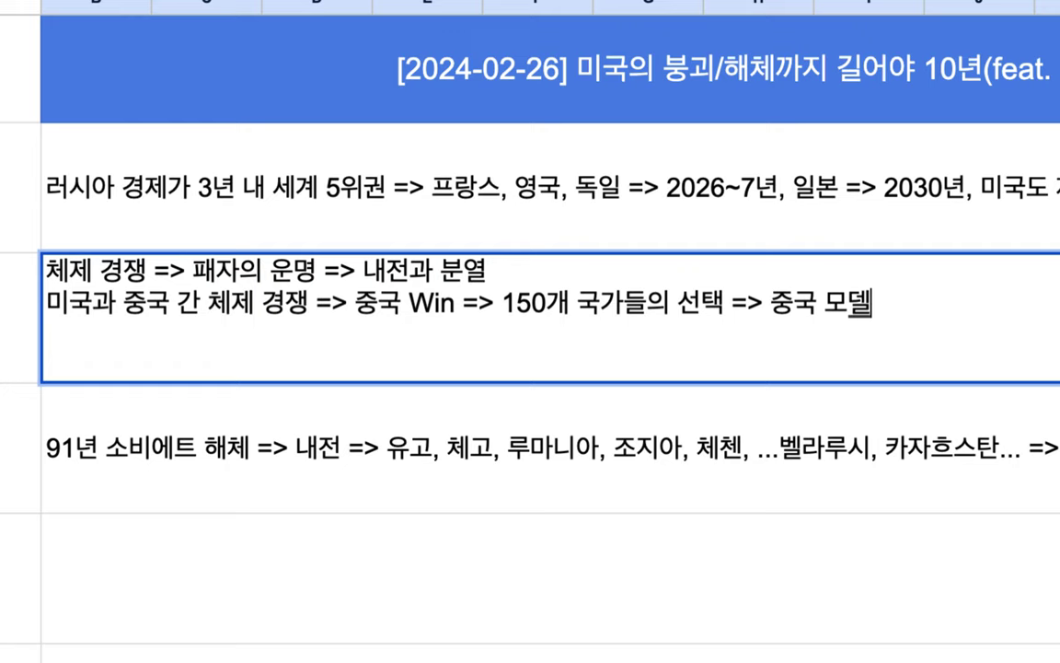
{"action": "type", "text": "=>"}
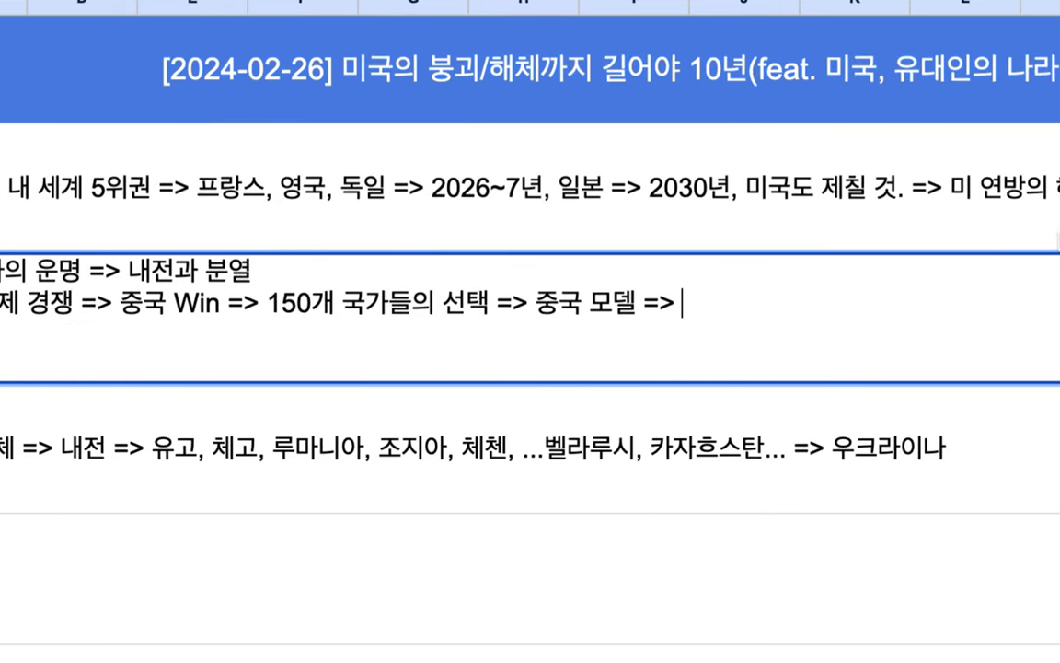
- Append "상속 == 부의 대물림, 금수저" to the second line of the row 3 note
{"action": "type", "text": " 상속"}
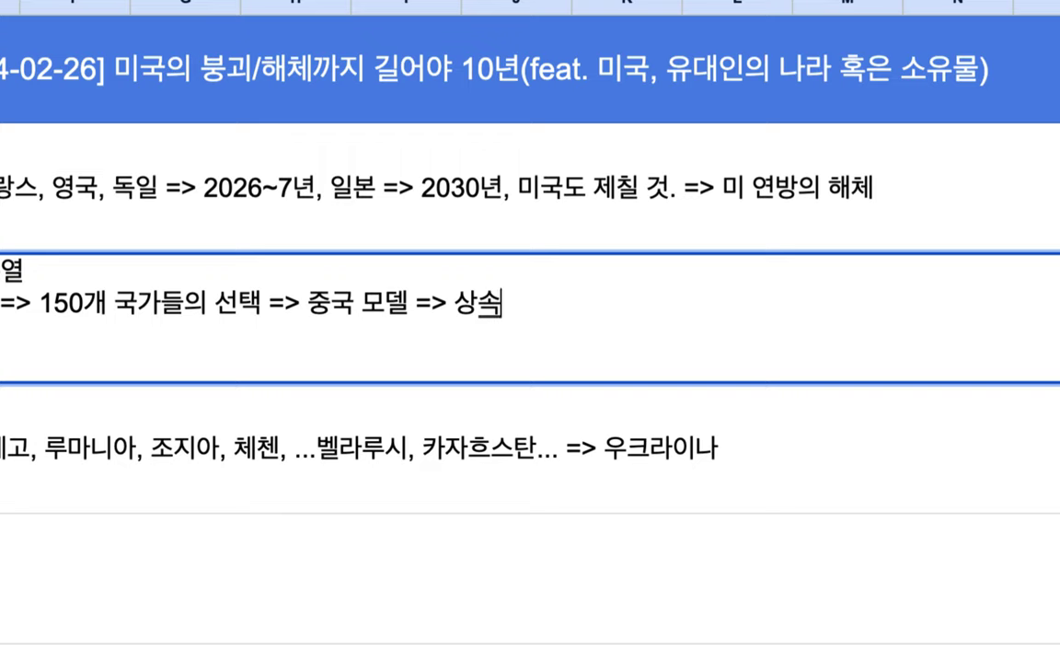
{"action": "type", "text": "== 부의 대무"}
{"action": "type", "text": "ㄹ림, 긂"}
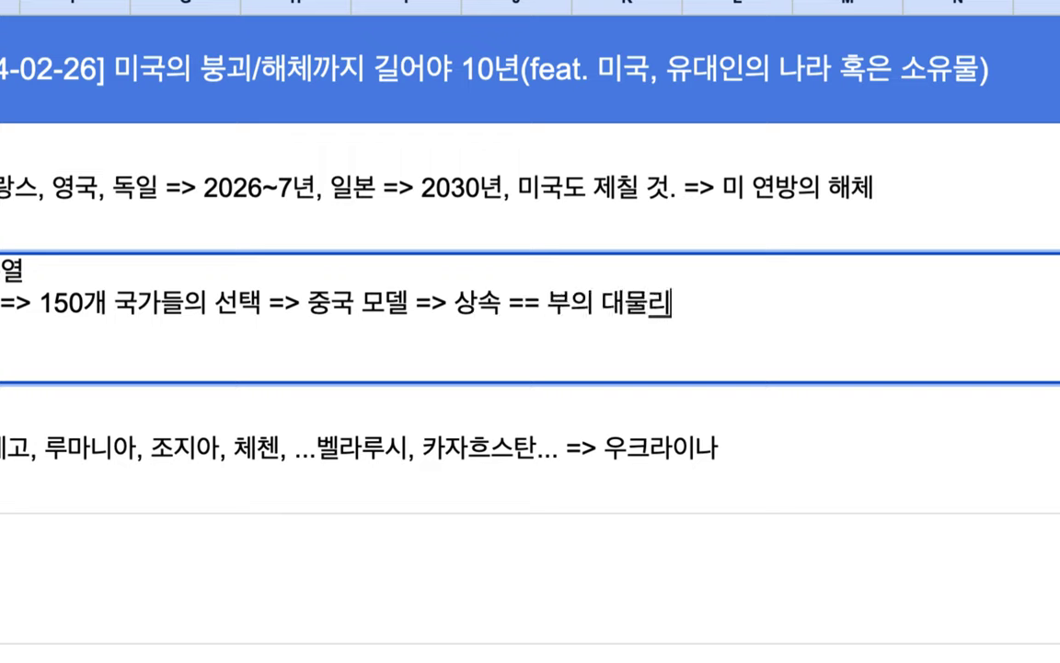
{"action": "type", "text": "ㅈ"}
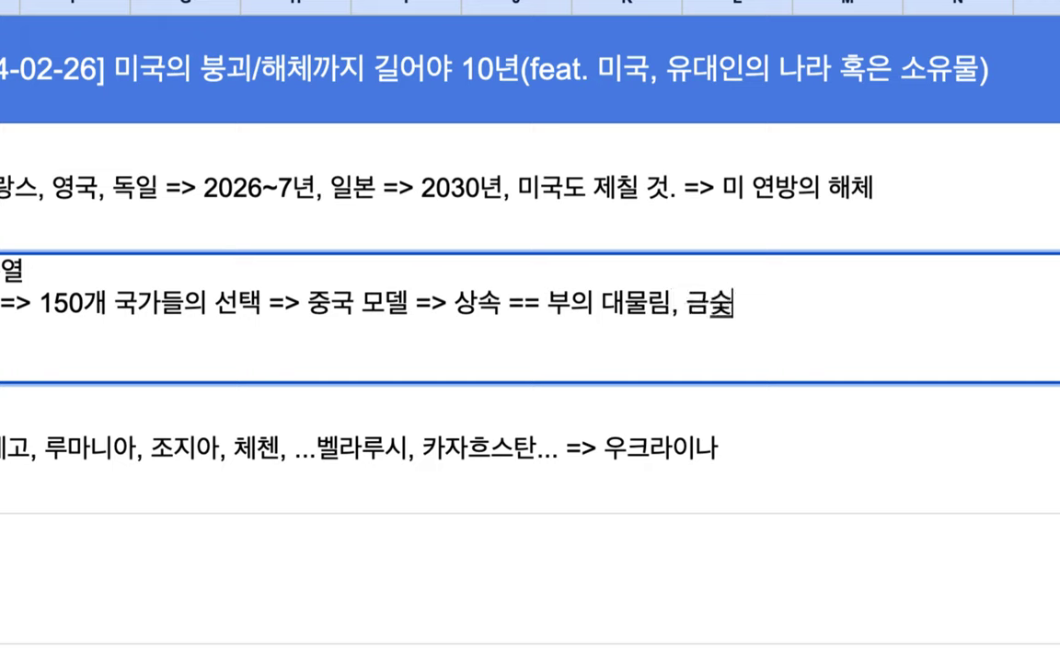
{"action": "type", "text": "ㅓ"}
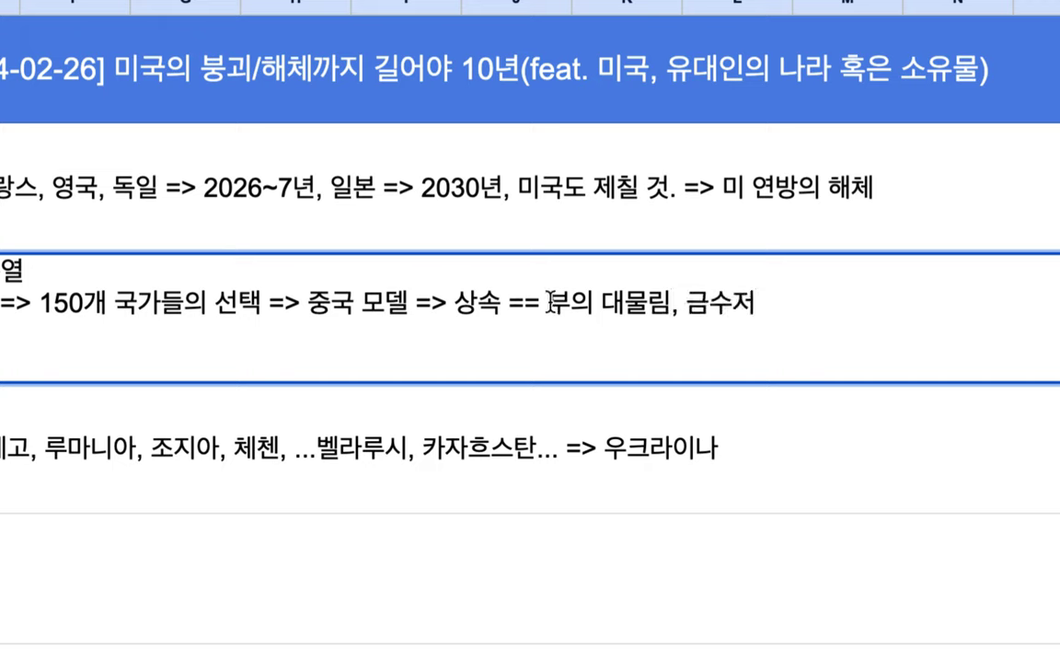
- Highlight "부의 대물림, 금수저" and "중국" before "모델" in the row 3 note, and return the cursor to the line's end
{"action": "left_click_drag", "start_coordinate": [548, 304], "coordinate": [762, 303]}
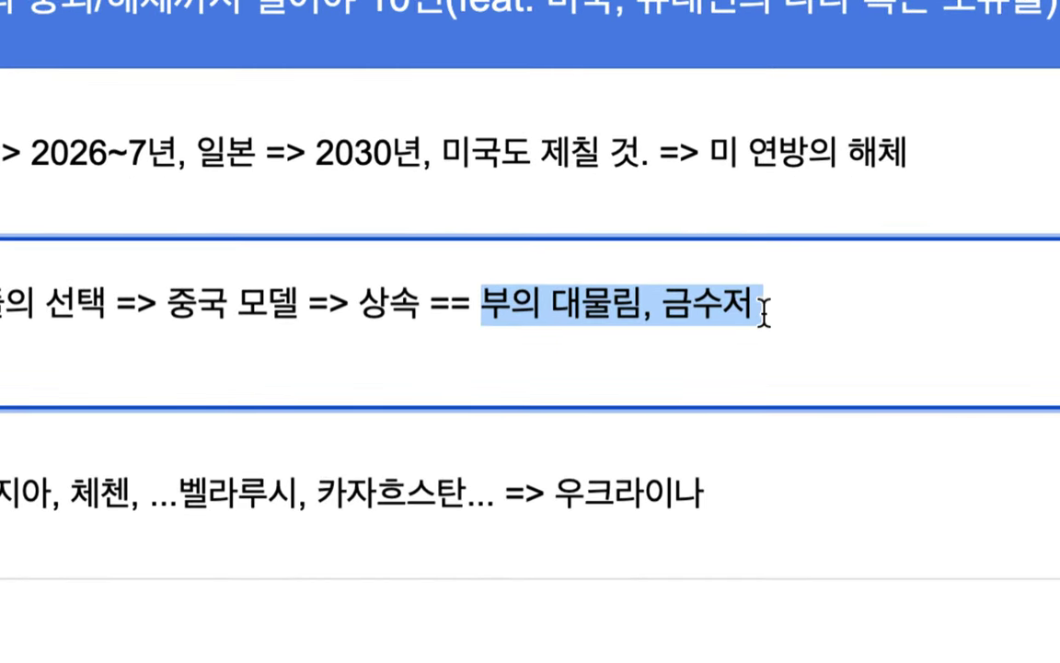
{"action": "left_click", "coordinate": [765, 311]}
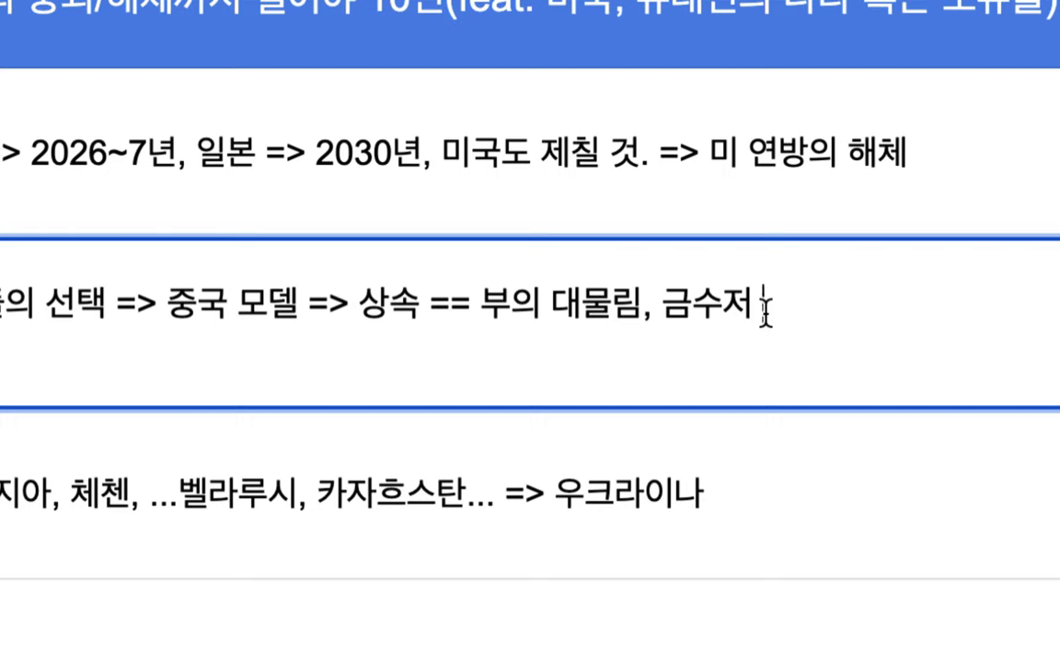
{"action": "left_click_drag", "start_coordinate": [154, 304], "coordinate": [245, 313]}
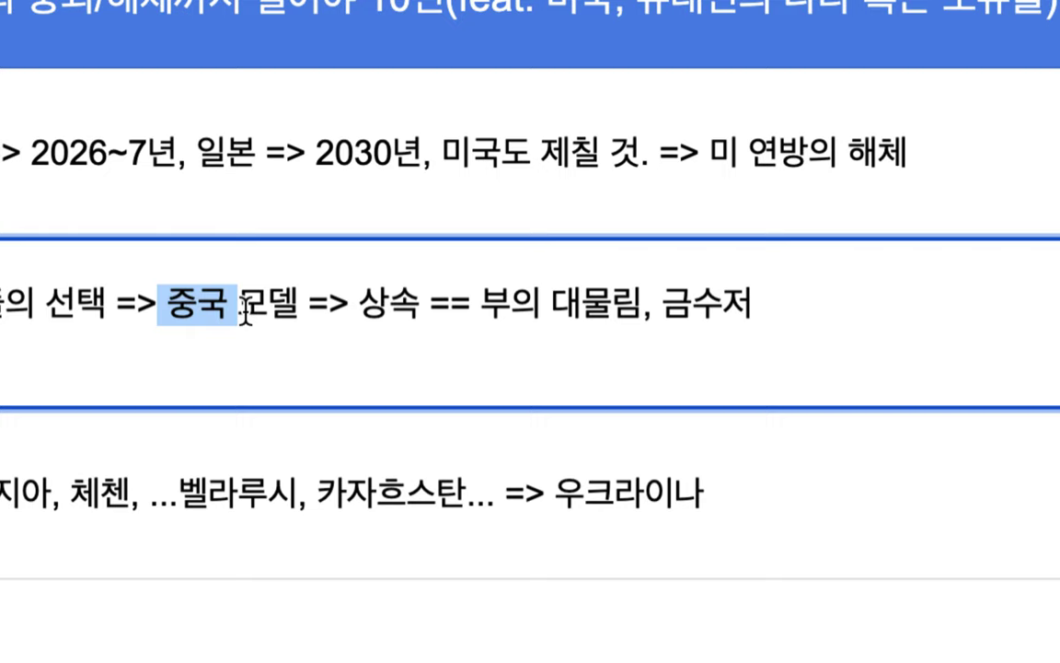
{"action": "left_click", "coordinate": [762, 303]}
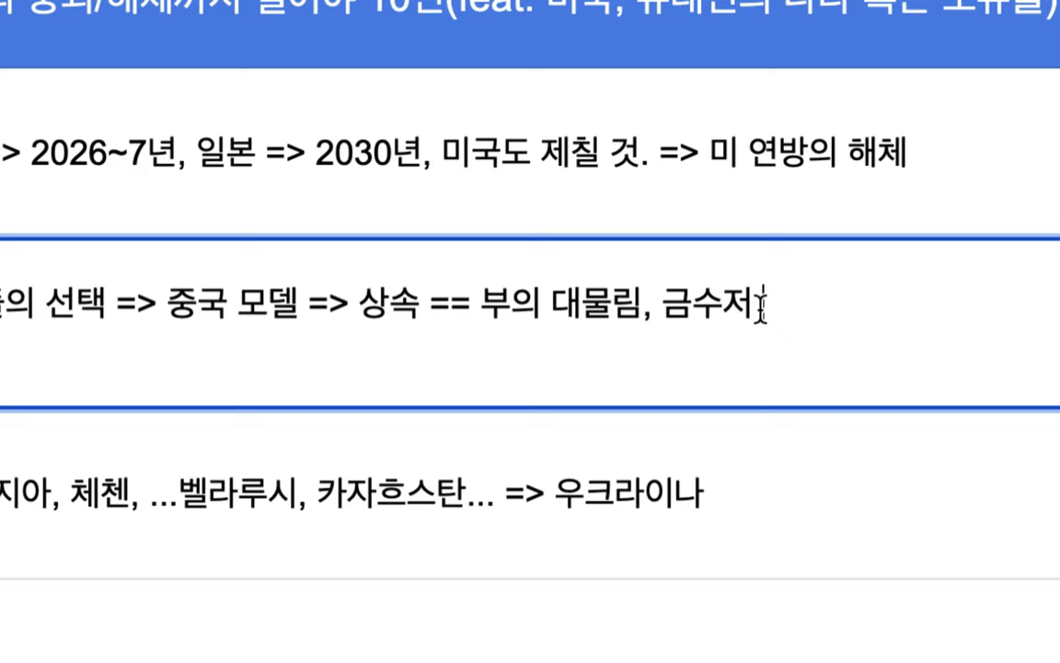
- Append "=> 상품 가격의 차이 => 체제 경쟁의 결과" to the second line of the row 3 note
{"action": "type", "text": "=> 상품"}
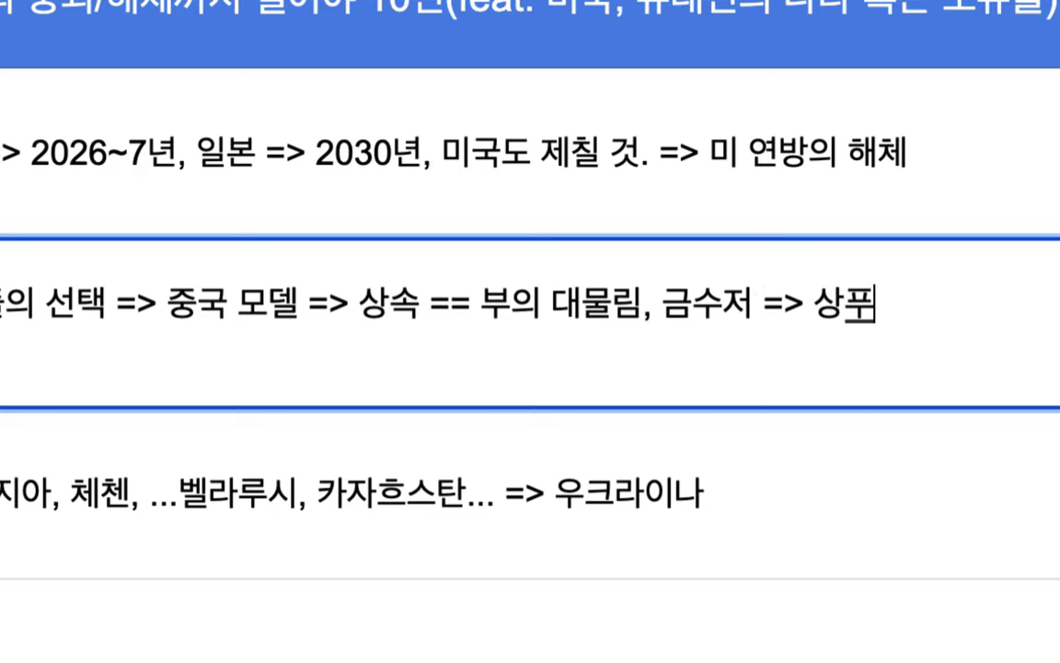
{"action": "type", "text": " 각격의 차이"}
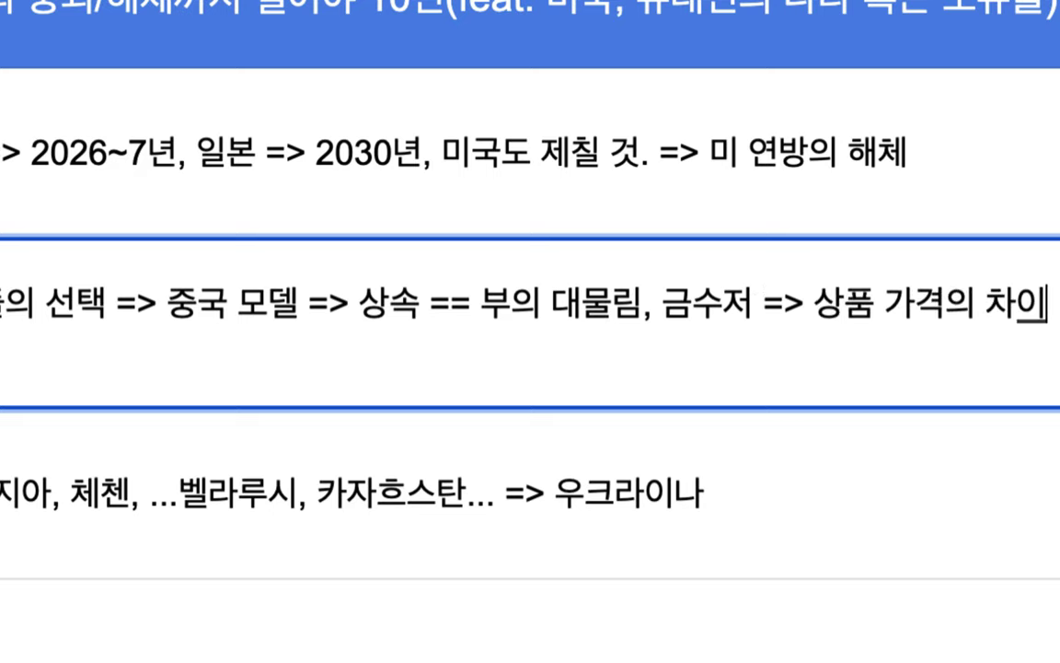
{"action": "type", "text": " => "}
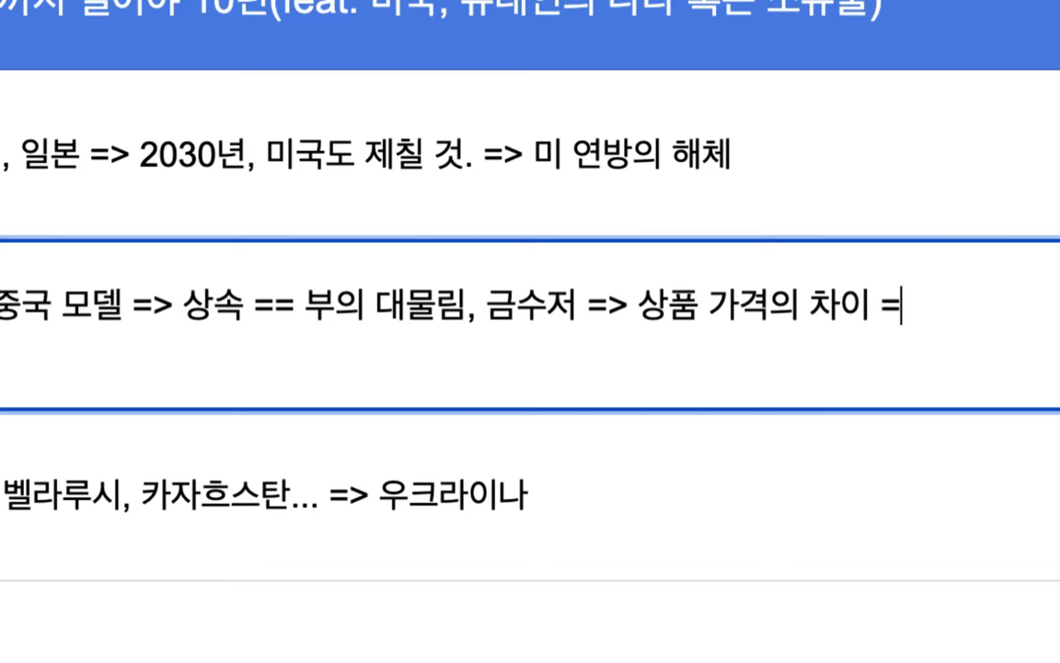
{"action": "type", "text": "제제"}
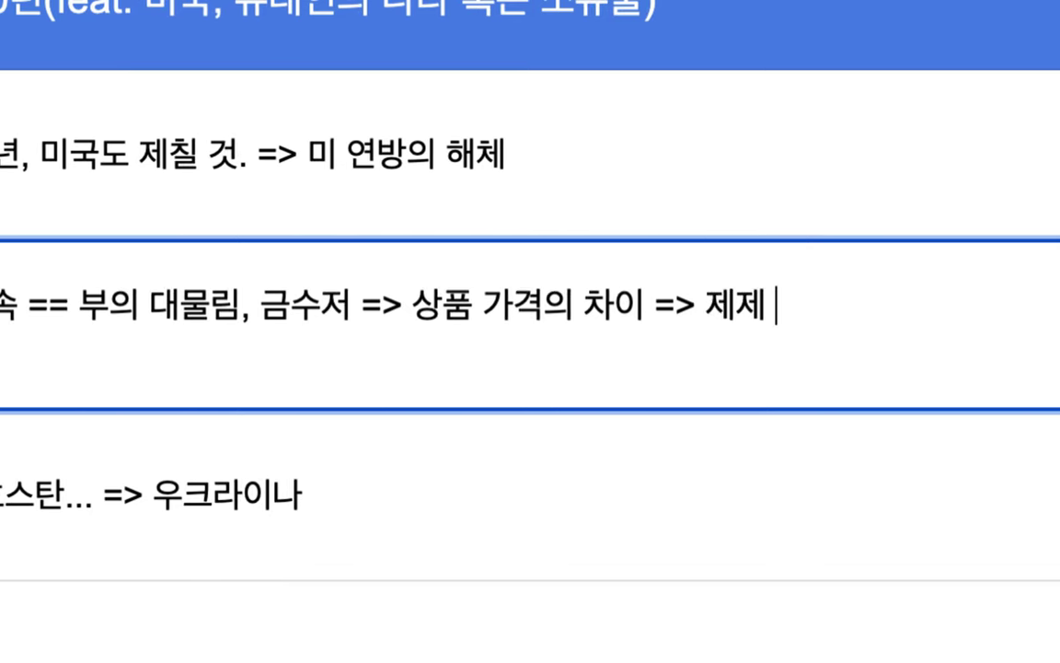
{"action": "type", "text": " 경쟁의 "}
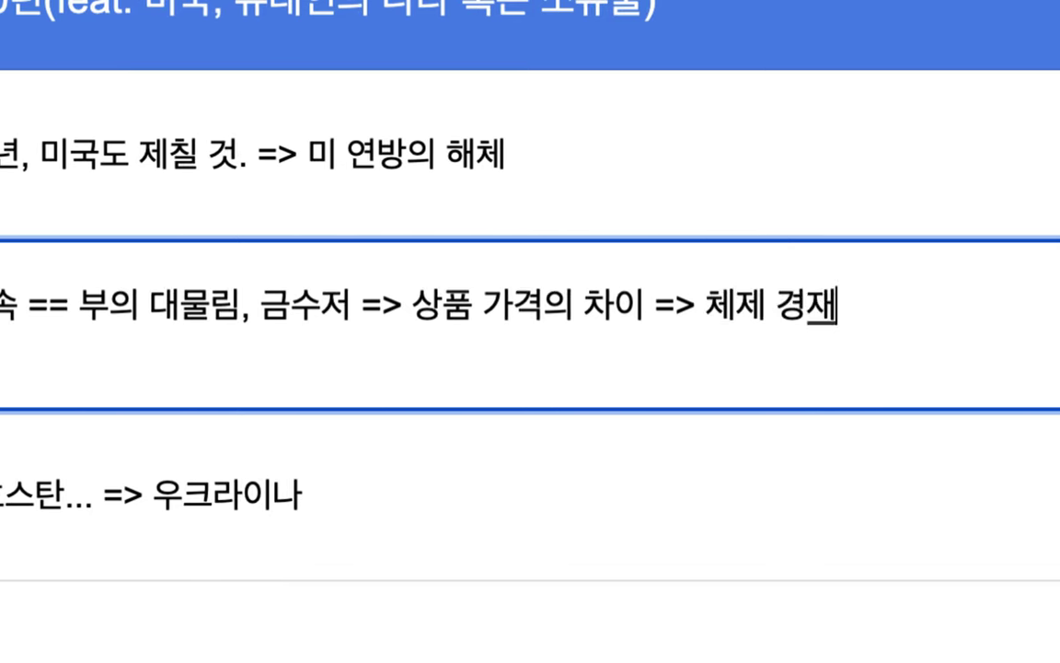
{"action": "type", "text": "결과"}
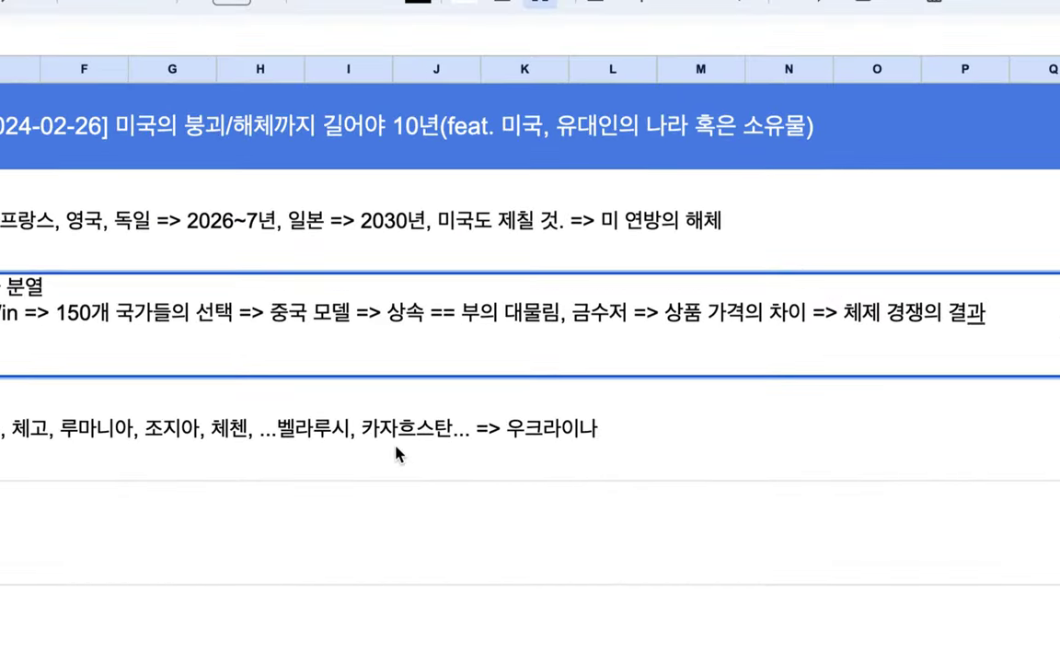
- Clear the notes in rows 2 to 4, keeping the title row
{"action": "key", "text": "Up"}
{"action": "key", "text": "shift+Down"}
{"action": "key", "text": "shift+Down"}
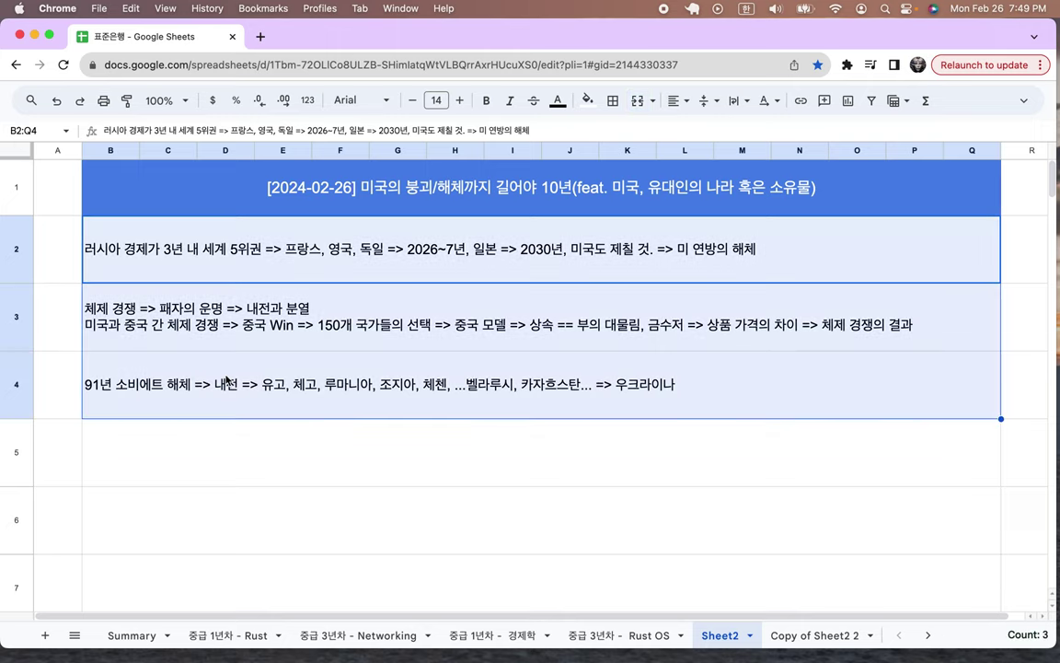
{"action": "key", "text": "BackSpace"}
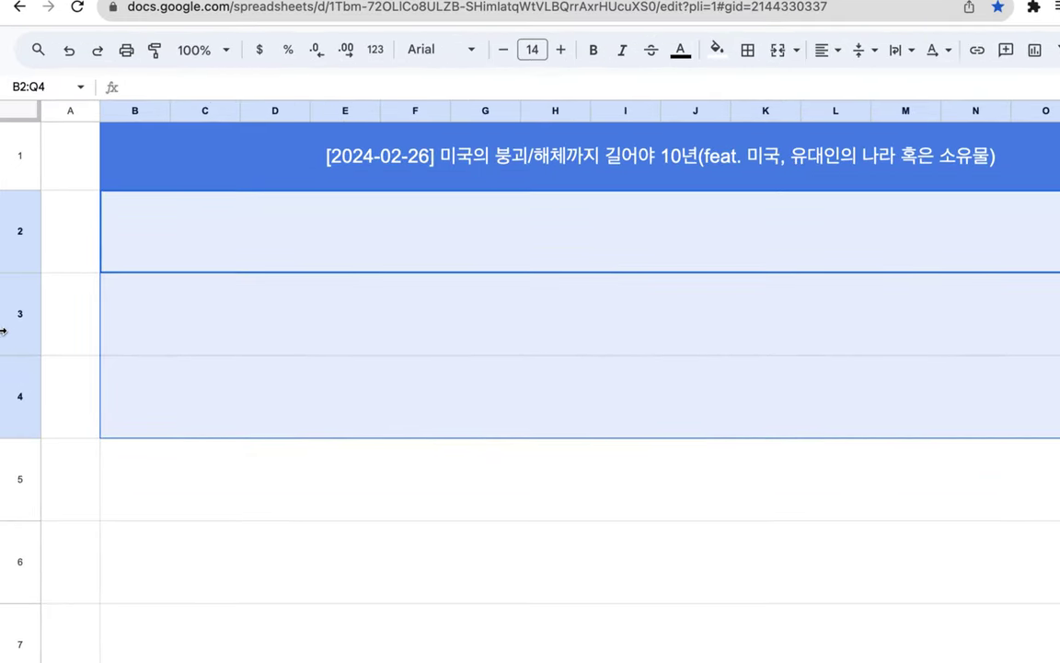
- Enter "미국의 달러 패권의 해체 Dedollarization" as a new note in row 2 and highlight "Dedollarization"
{"action": "left_click", "coordinate": [183, 237]}
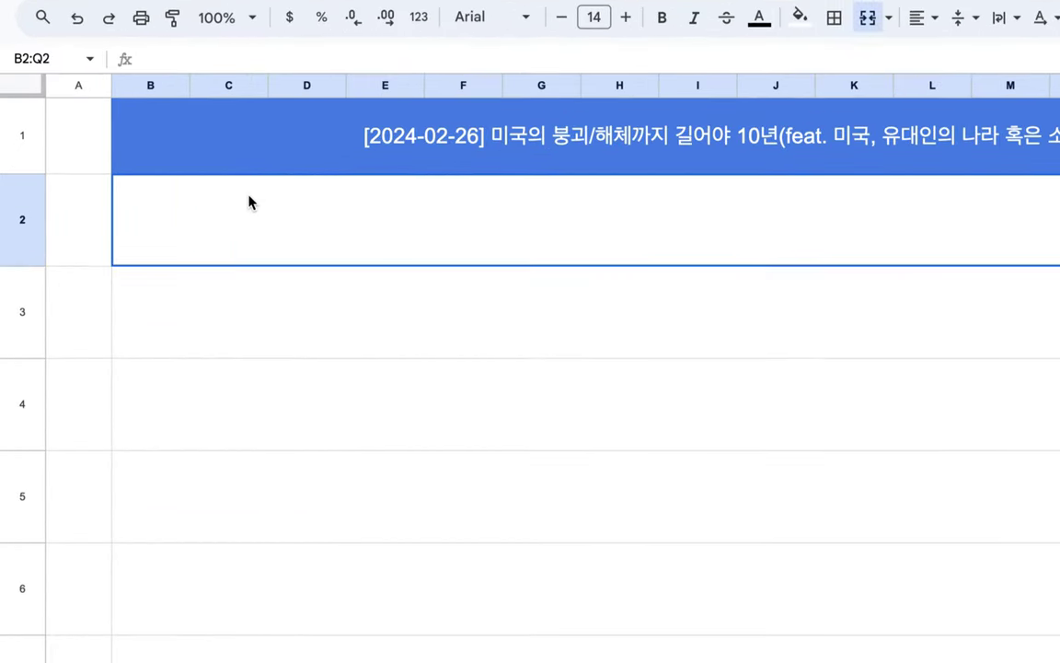
{"action": "type", "text": "미국의 달"}
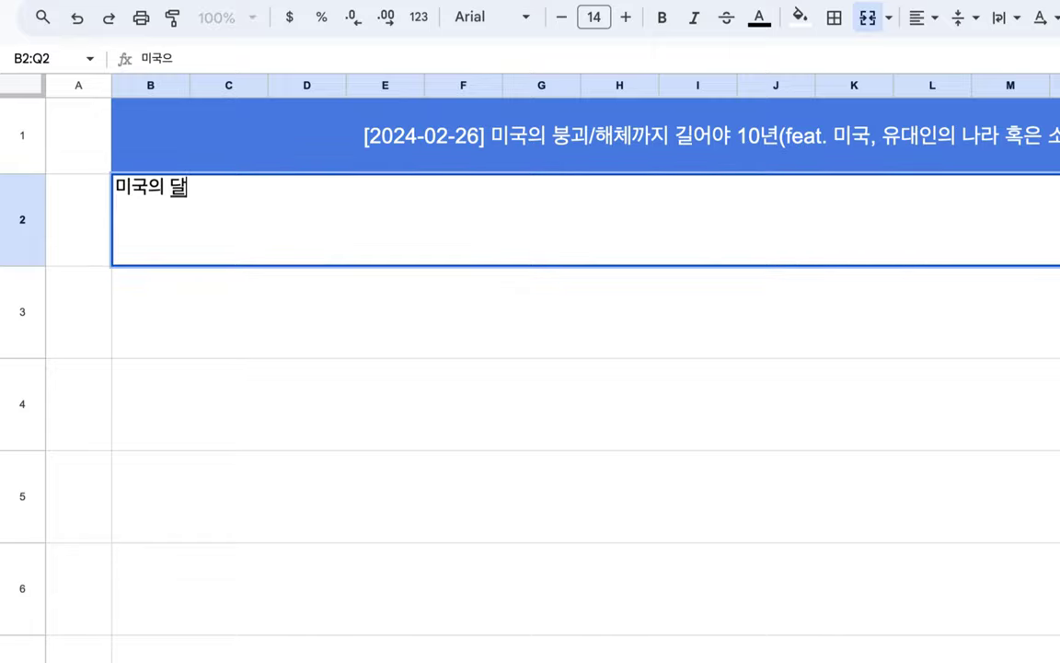
{"action": "type", "text": "ㄹ 패권의 해"}
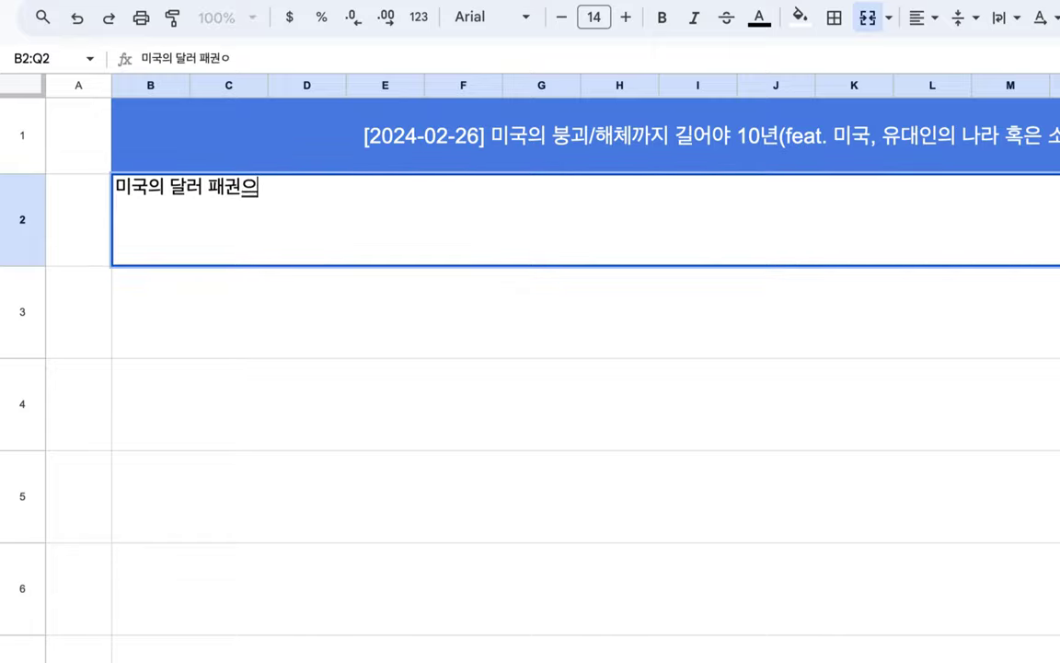
{"action": "type", "text": "체 "}
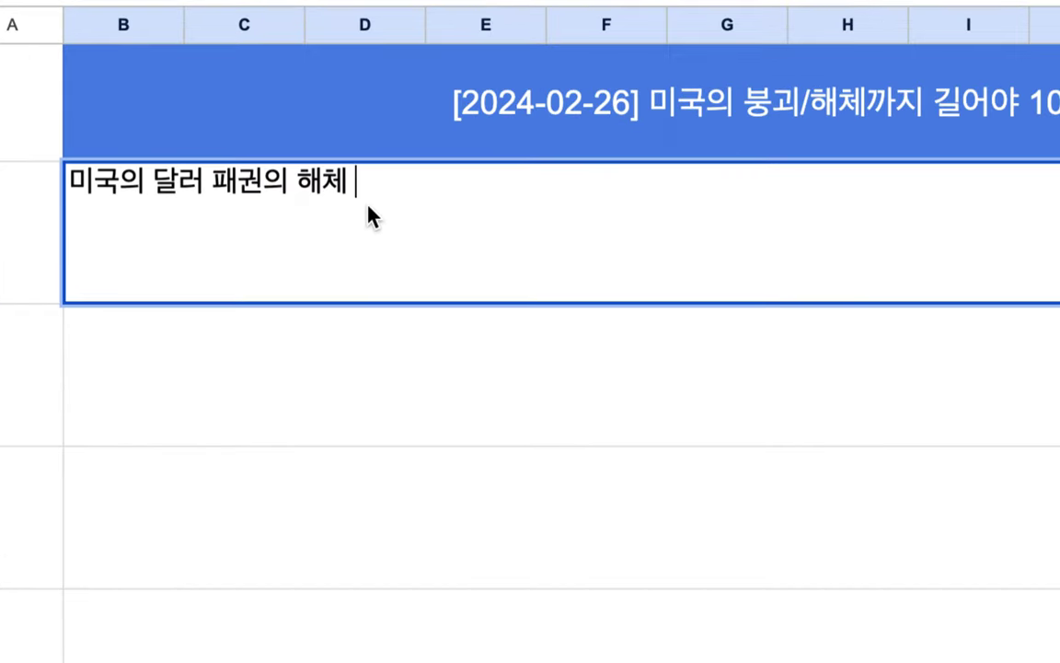
{"action": "type", "text": "Dedollar"}
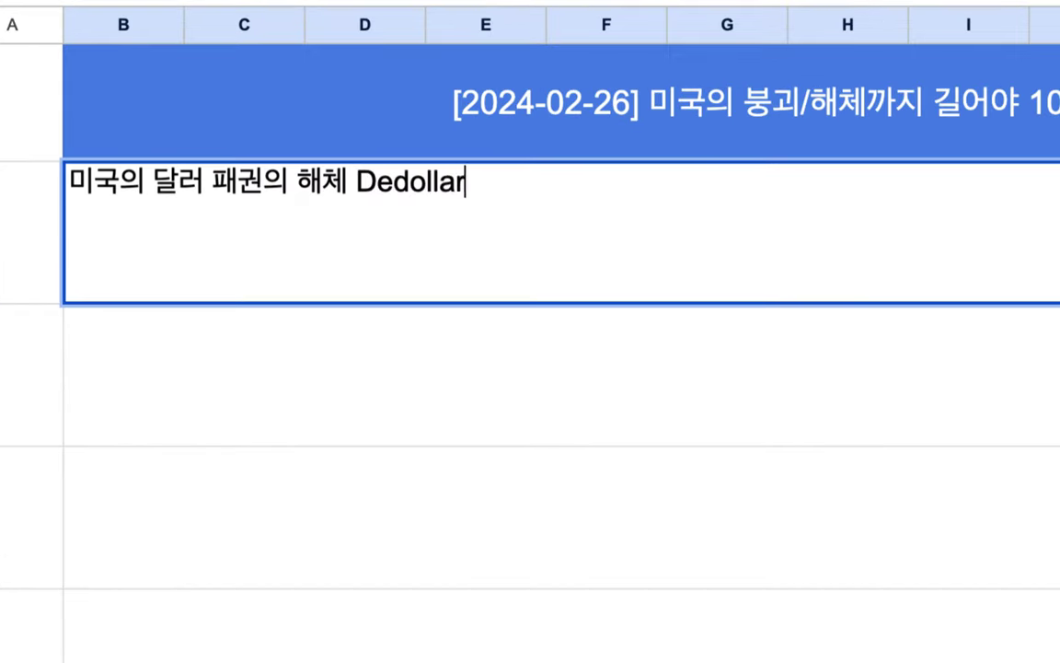
{"action": "type", "text": "ization"}
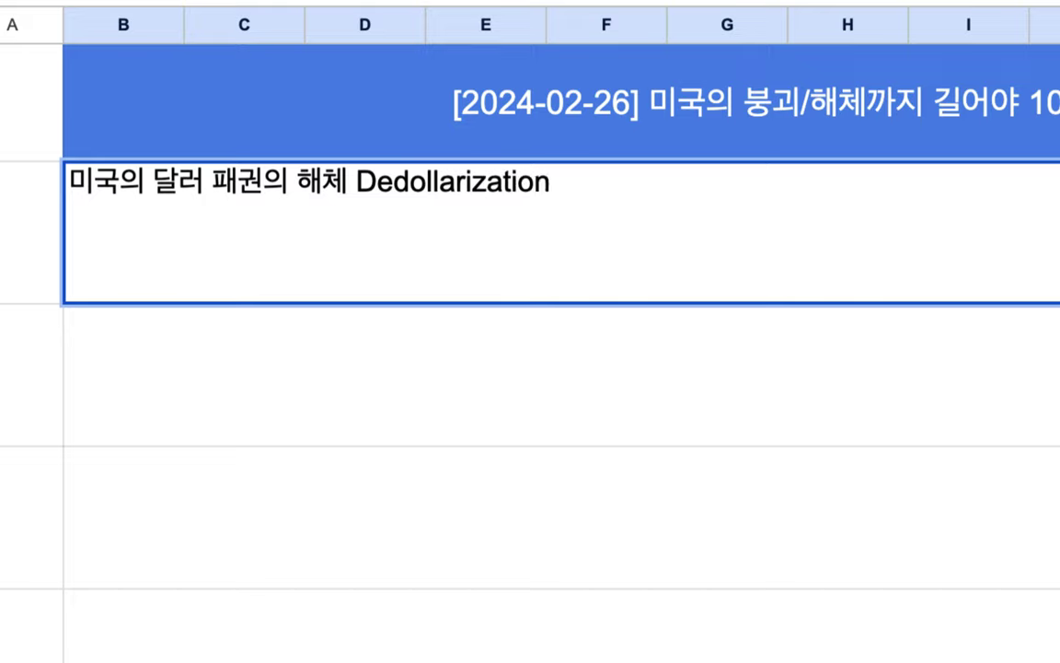
{"action": "double_click", "coordinate": [440, 181]}
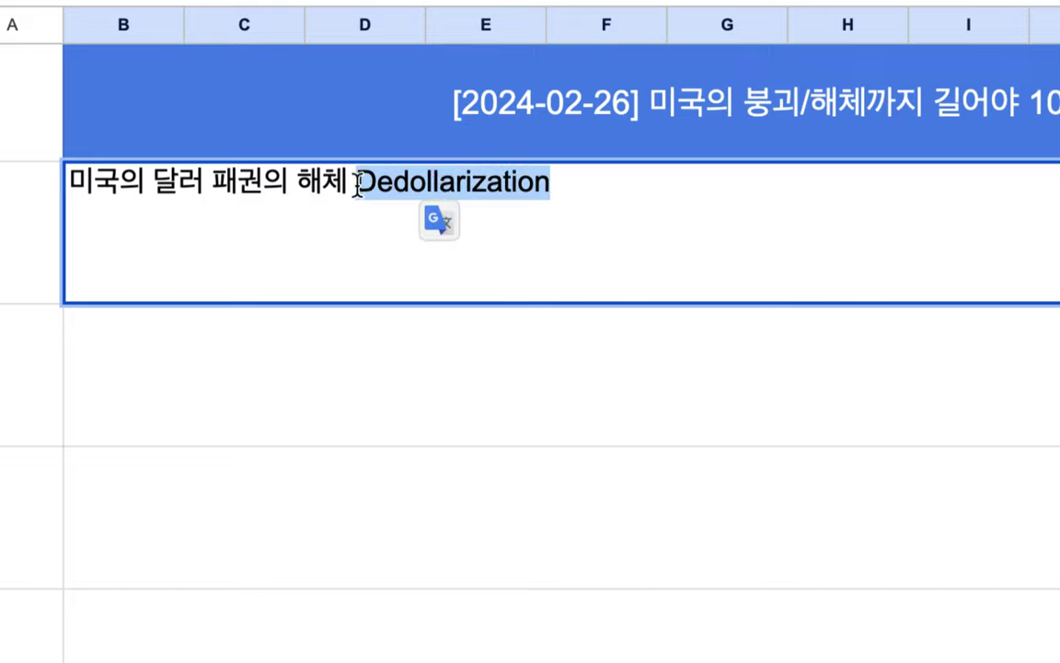
- Add a second line to the row 2 note reading "Dollarization => Dedollarization =>", copying the second term from the first line
{"action": "left_click", "coordinate": [583, 184]}
{"action": "type", "text": "Dollarization"}
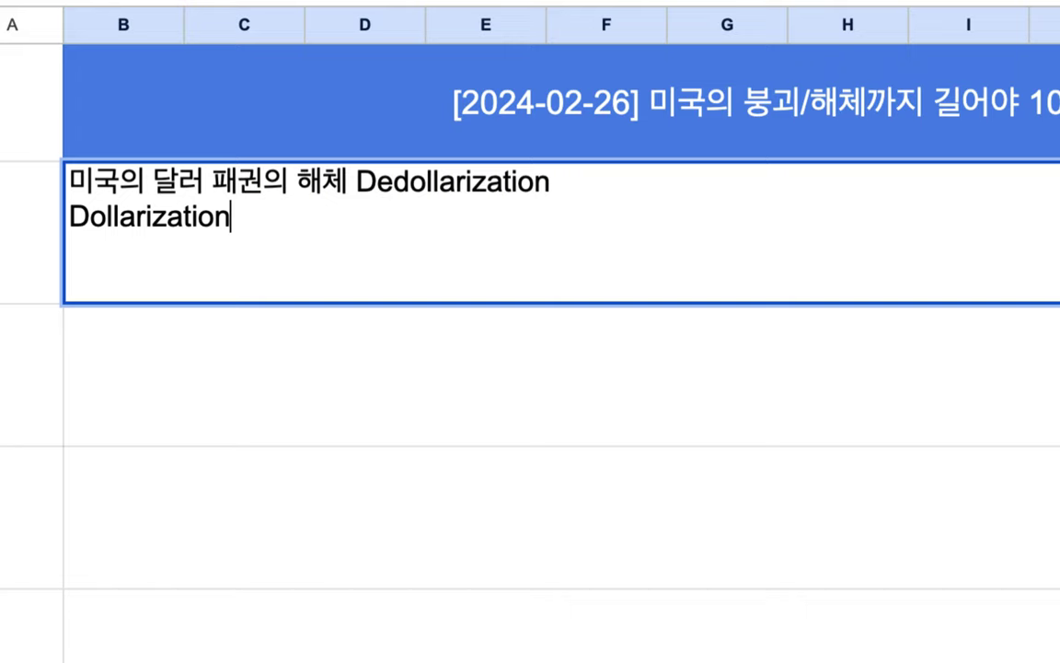
{"action": "double_click", "coordinate": [476, 195]}
{"action": "key", "text": "ctrl+c"}
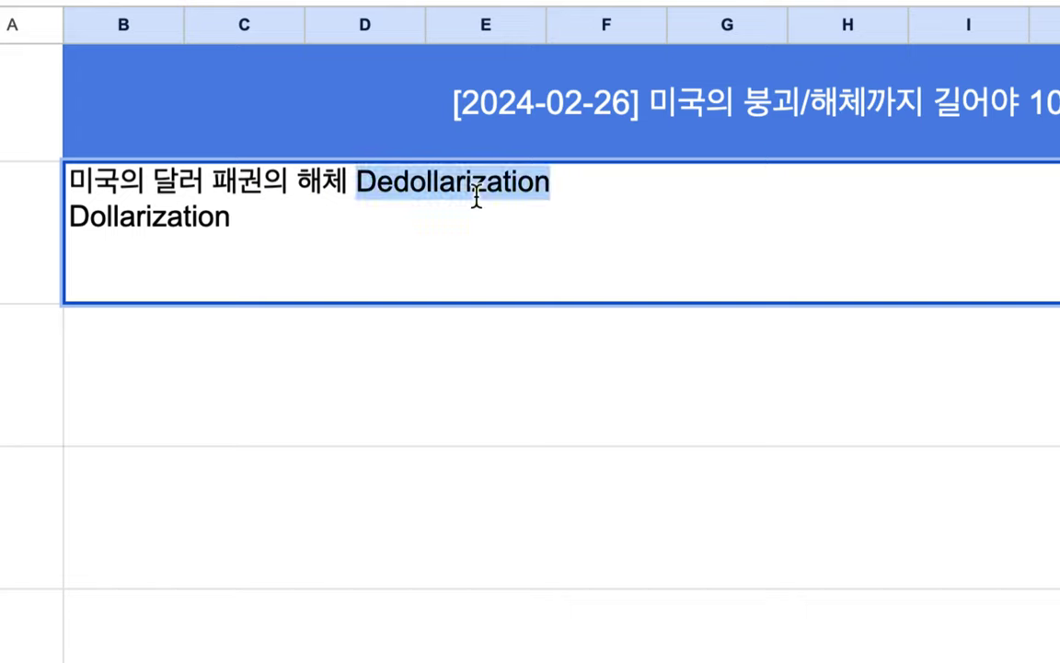
{"action": "left_click", "coordinate": [331, 226]}
{"action": "type", "text": "=>"}
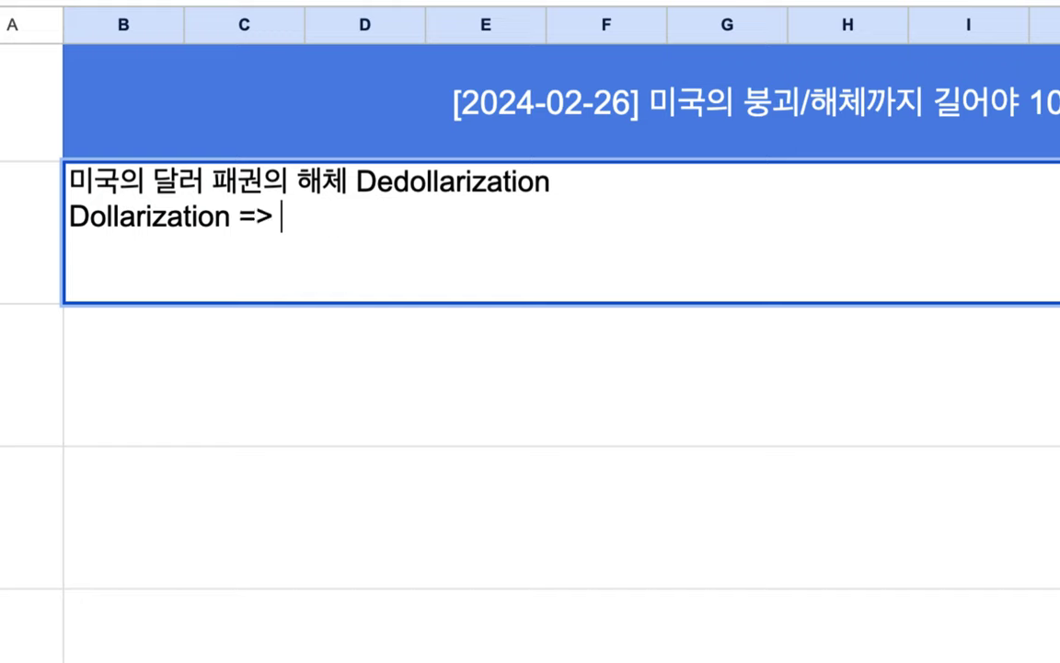
{"action": "key", "text": "ctrl+v"}
{"action": "type", "text": "=> "}
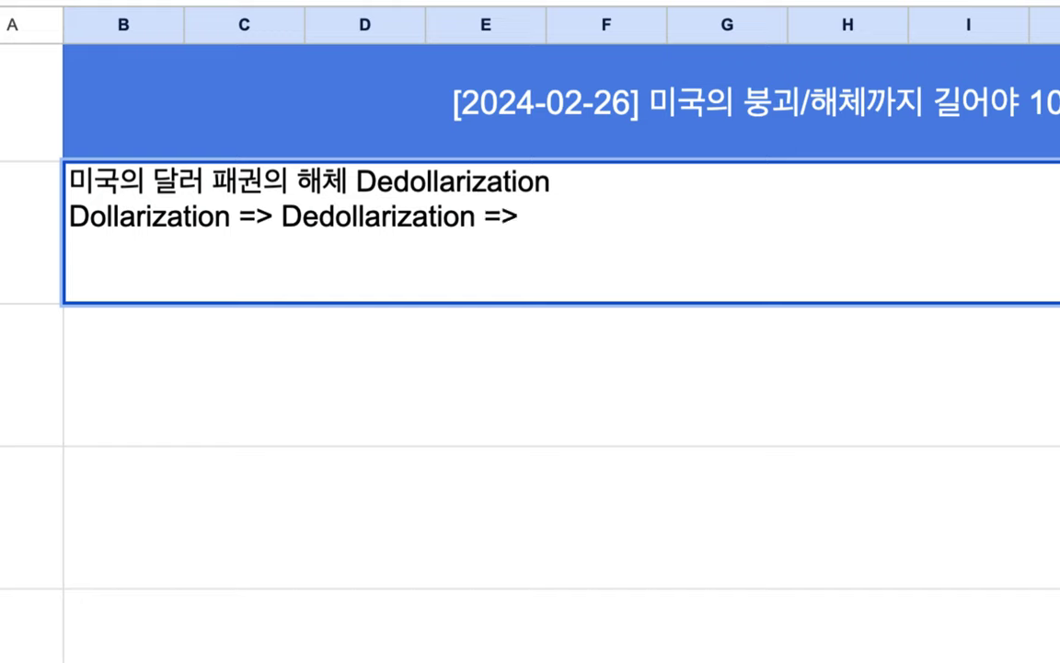
- Continue the second line of the row 2 note with "80개 국가의 800개 군사 기지"
{"action": "type", "text": "800ro"}
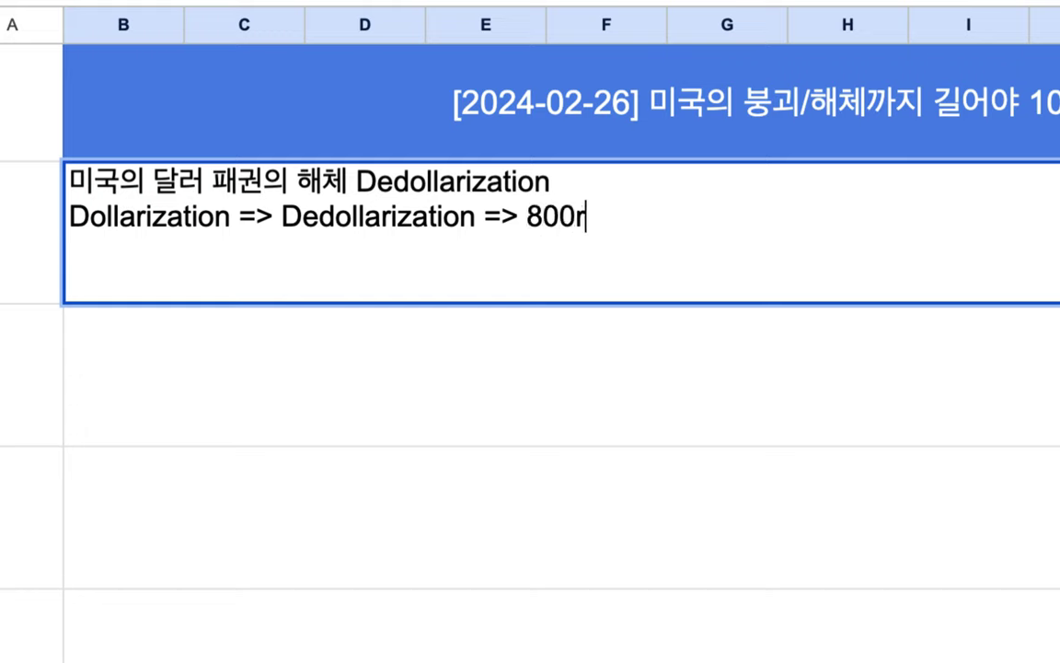
{"action": "key", "text": "BackSpace"}
{"action": "key", "text": "BackSpace"}
{"action": "type", "text": "개 군스"}
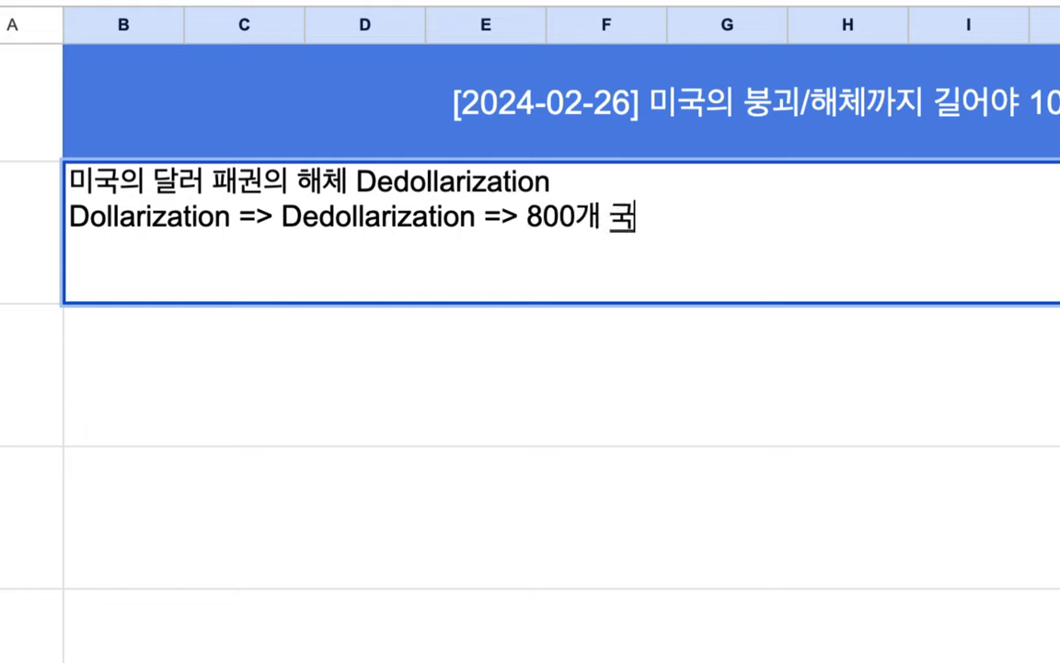
{"action": "type", "text": "ㅏ 기지"}
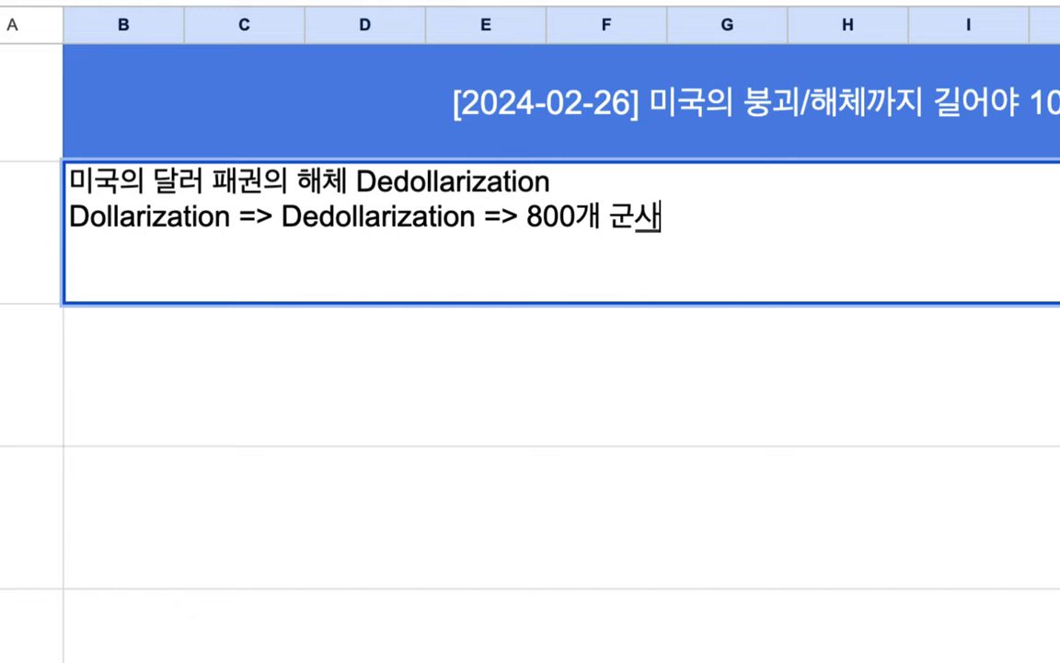
{"action": "left_click", "coordinate": [521, 212]}
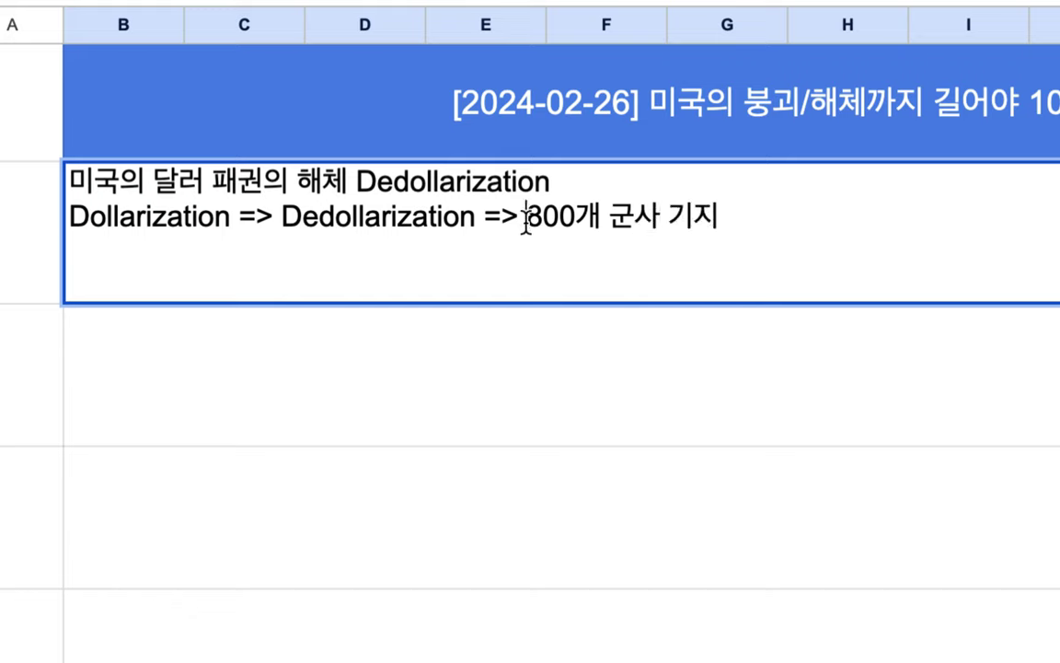
{"action": "type", "text": "80개"}
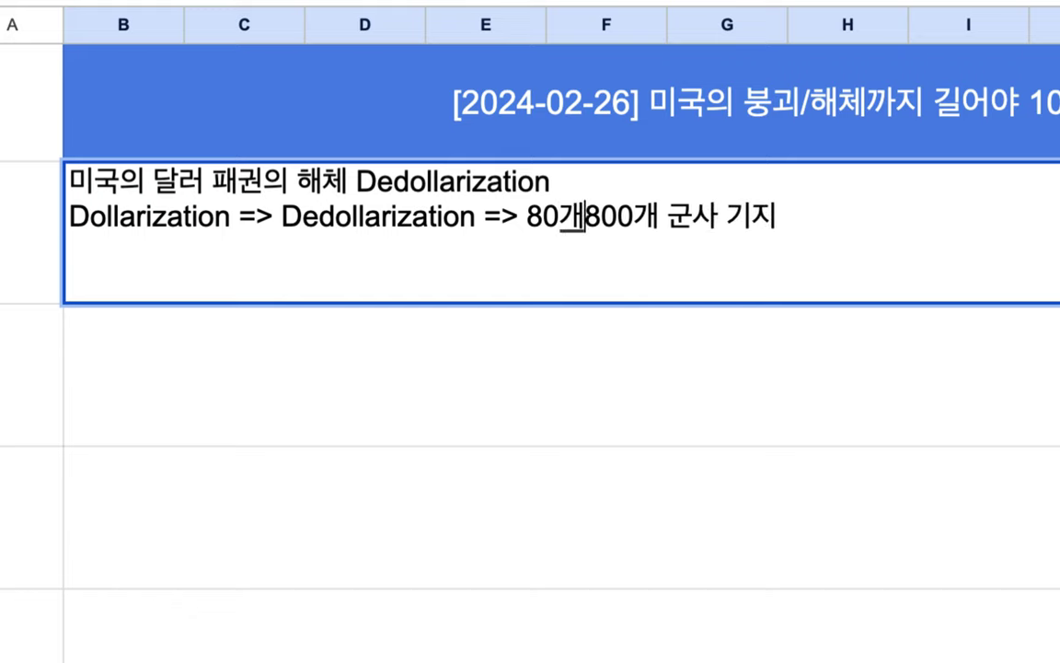
{"action": "type", "text": " 국가의 "}
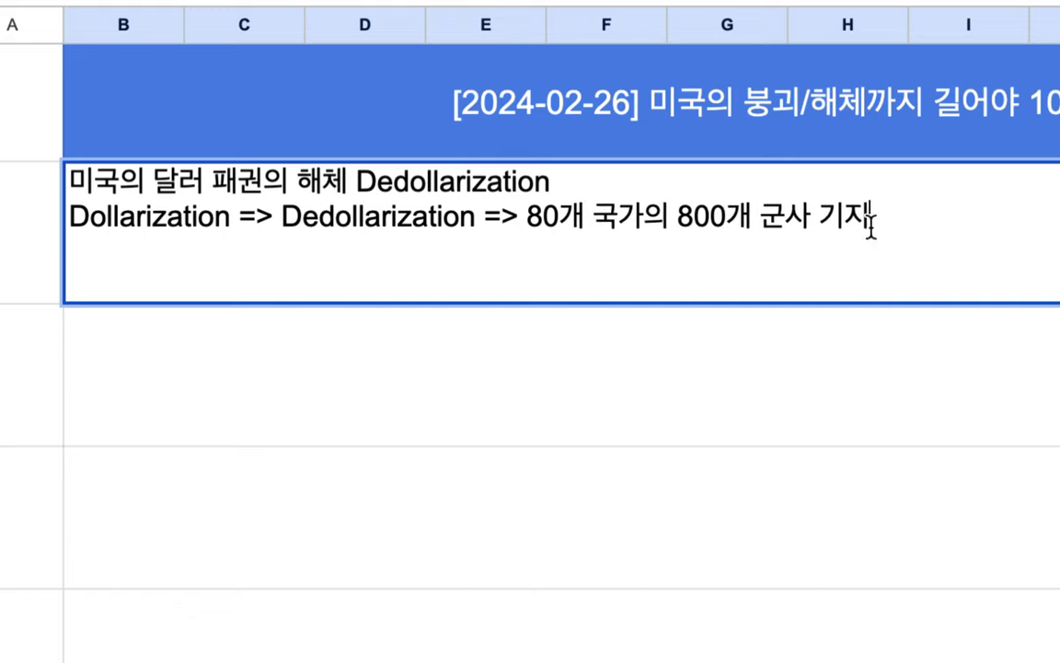
- Append "의 자금(X) =>" after "군사 기지" on the second line of the row 2 note
{"action": "type", "text": "의 자금"}
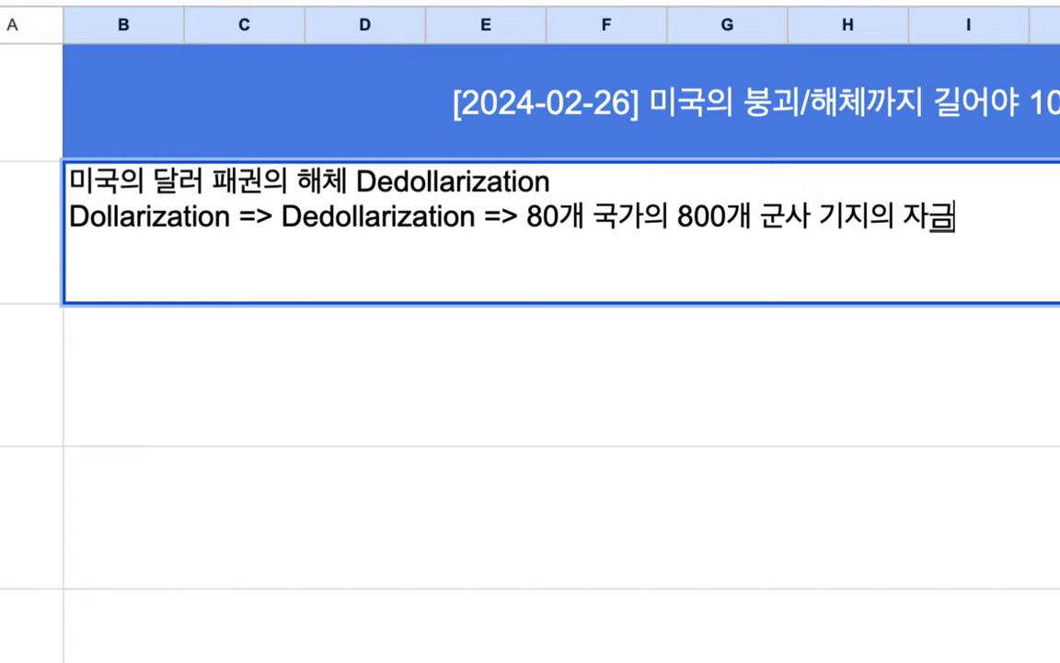
{"action": "type", "text": "(X)"}
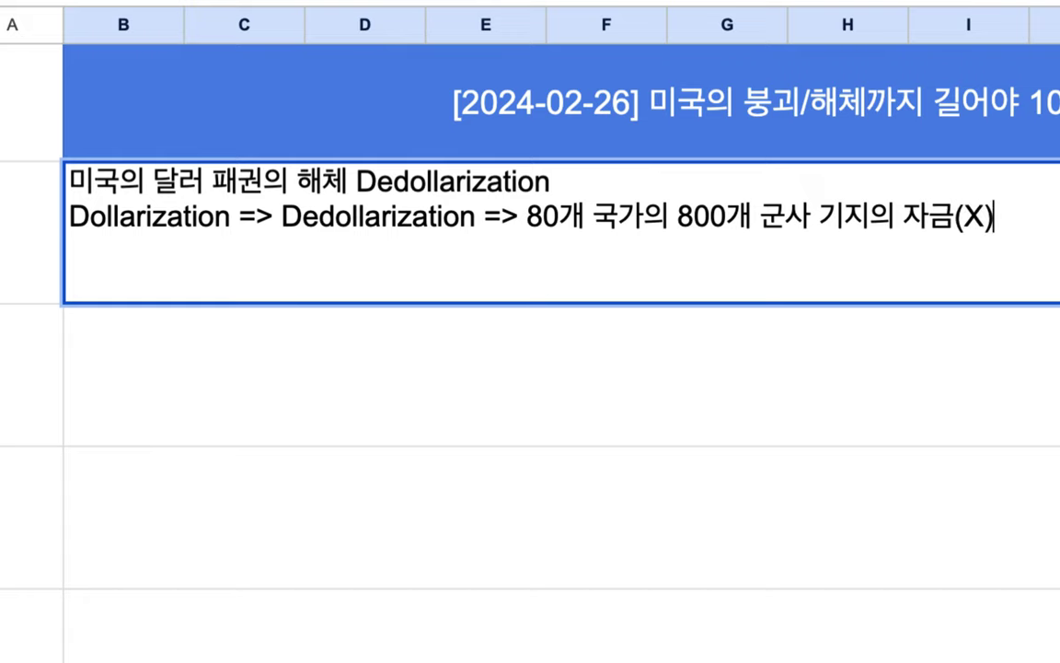
{"action": "type", "text": " => "}
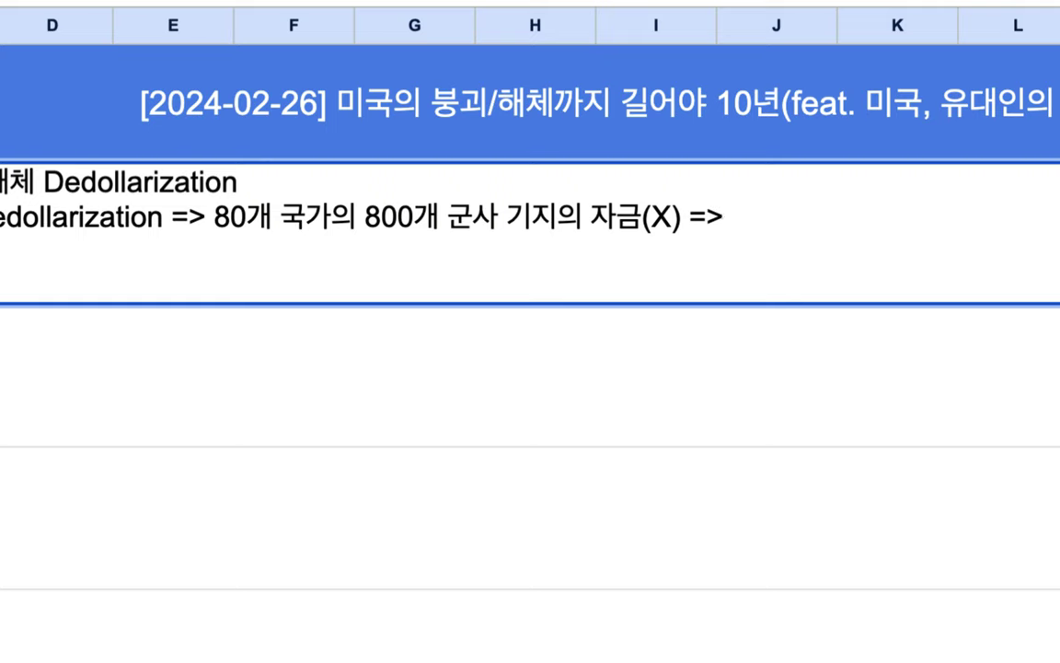
- Continue the second line of the row 2 note with "금융 패권주의, 금융 자본주의(X) => 미국은 금융 국가"
{"action": "type", "text": "금융 패구권주의, 금융 자본중"}
{"action": "type", "text": "의 "}
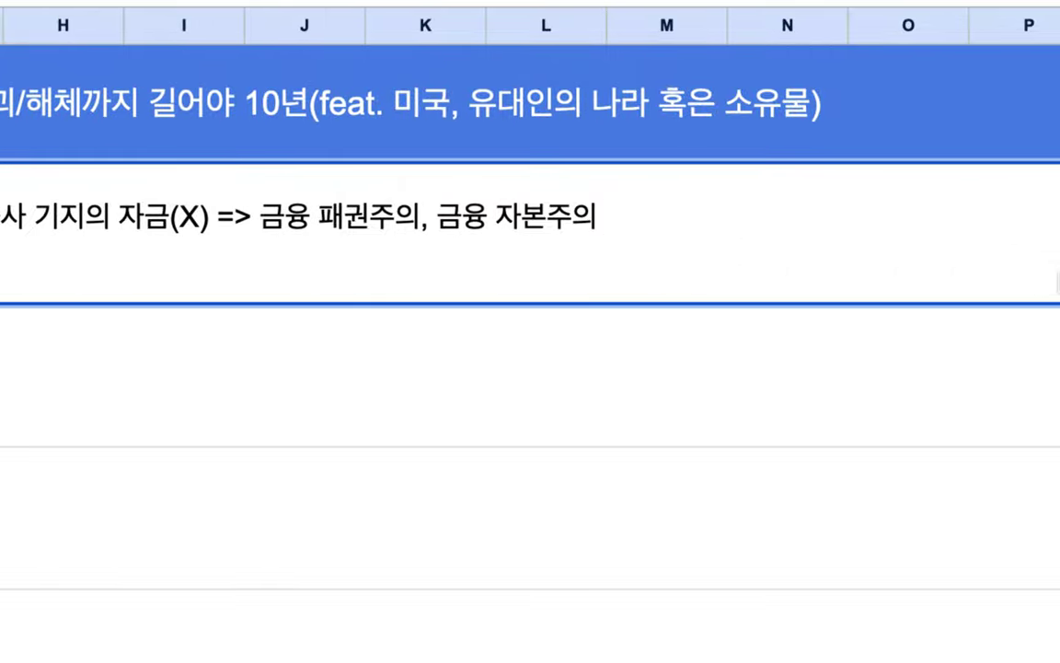
{"action": "type", "text": "(X) =>"}
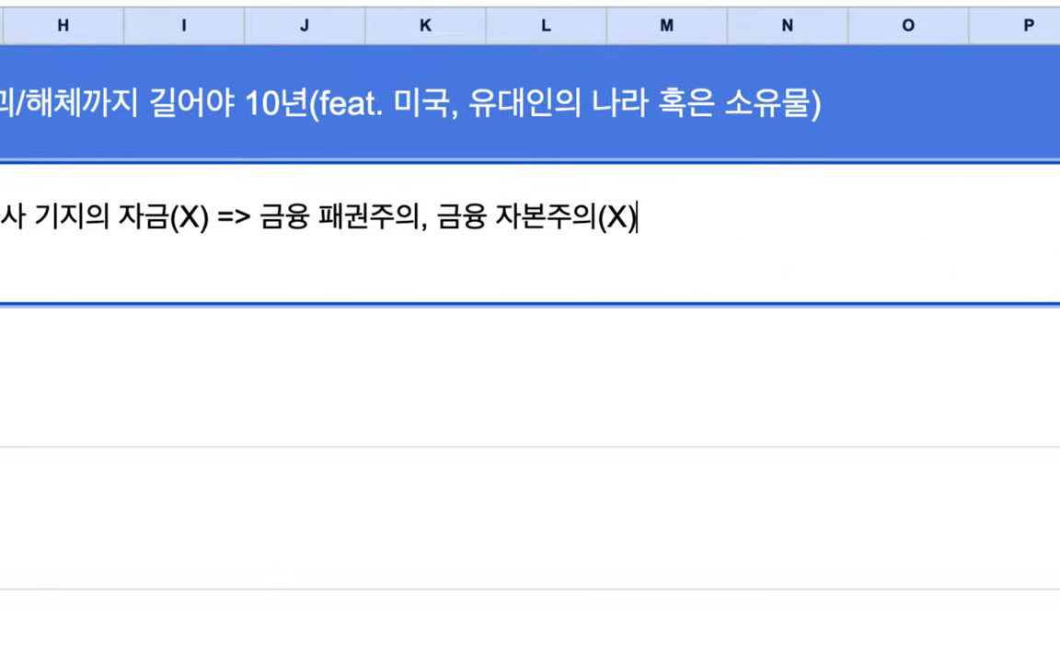
{"action": "type", "text": " 미국은"}
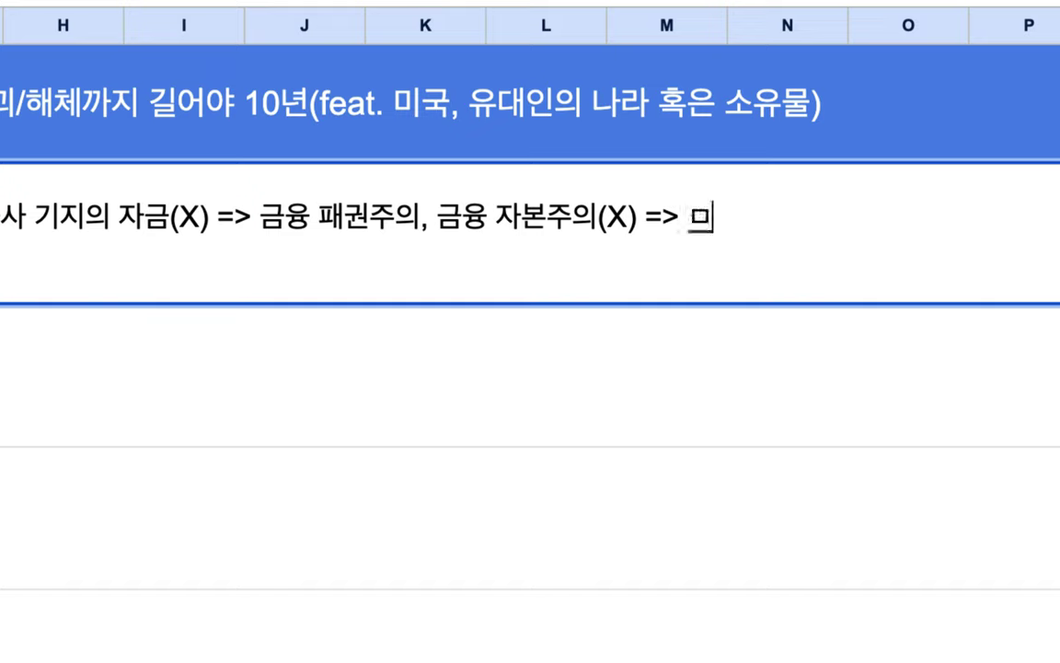
{"action": "type", "text": " 금융 국ㄱ"}
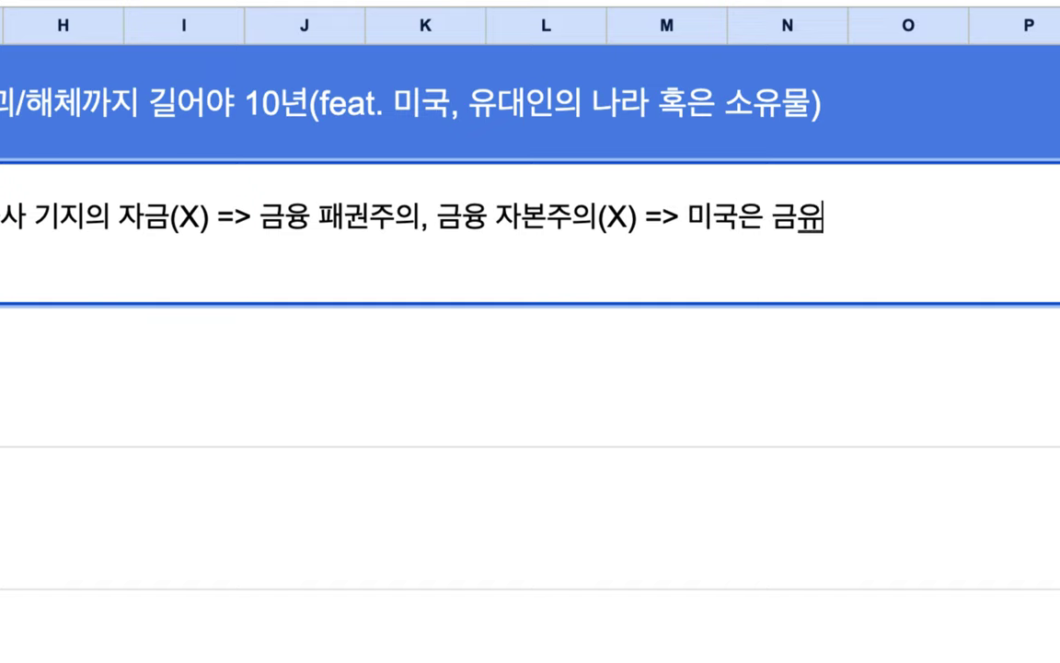
{"action": "type", "text": "ㅏ"}
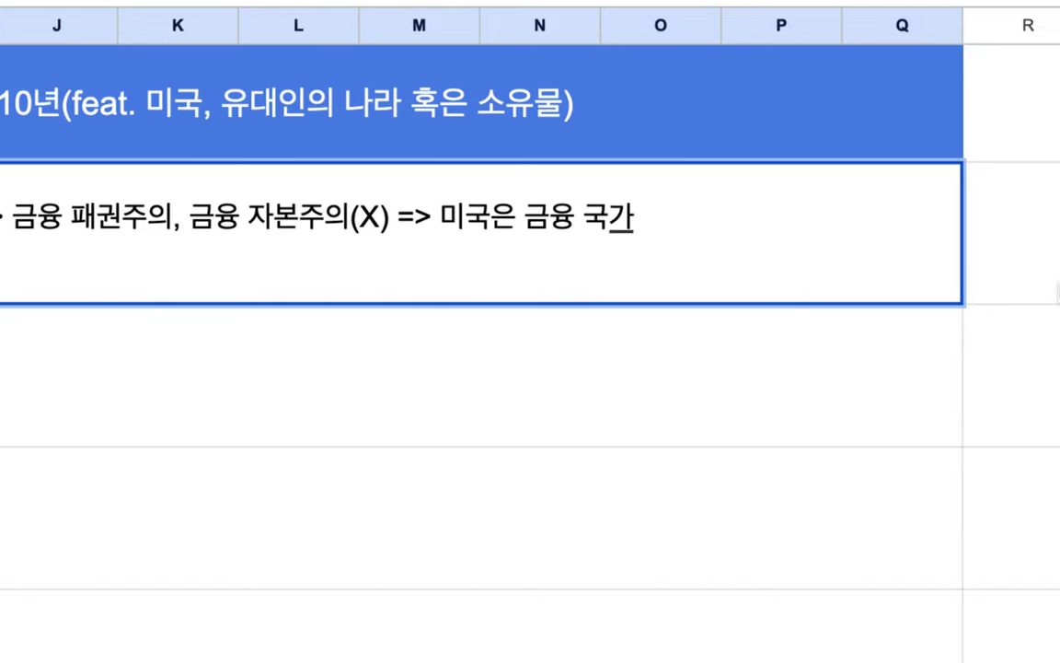
- Append "=> 분열, 내전 =>" after "미국은 금융 국가" on the second line of the row 2 note
{"action": "double_click", "coordinate": [541, 214]}
{"action": "left_click", "coordinate": [285, 206]}
{"action": "left_click", "coordinate": [649, 219]}
{"action": "key", "text": "BackSpace"}
{"action": "type", "text": "개"}
{"action": "type", "text": " => "}
{"action": "type", "text": "분열"}
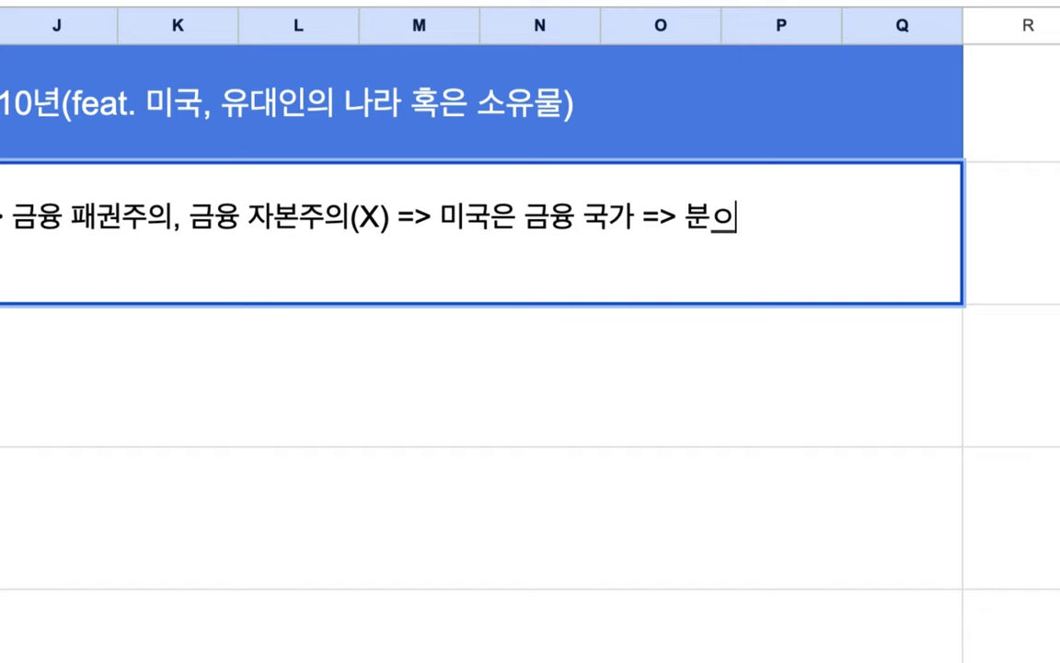
{"action": "type", "text": ", "}
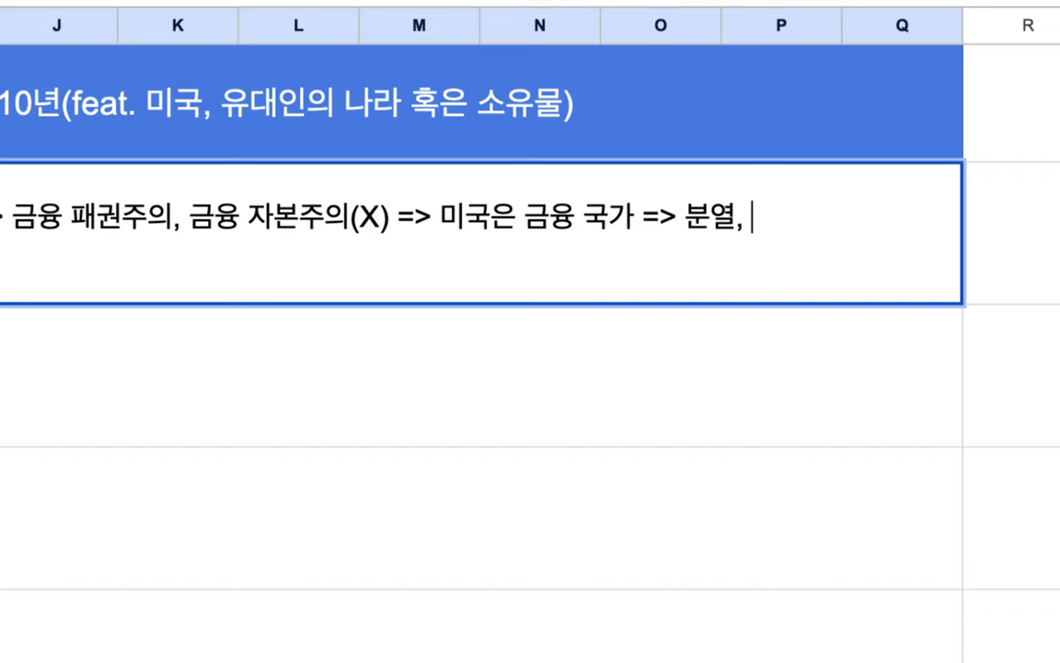
{"action": "type", "text": "내전 => "}
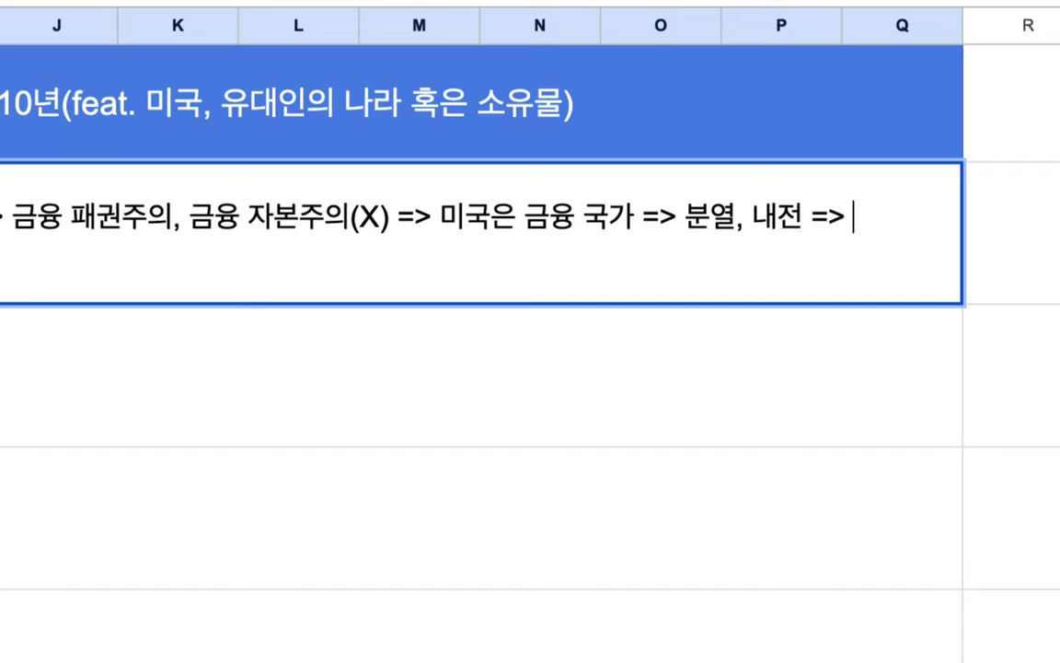
- Continue the row 2 note with "3~5개 국가로 분열 => 5년 안팎" and highlight the "=> 5년 안팎" part
{"action": "type", "text": "3~5"}
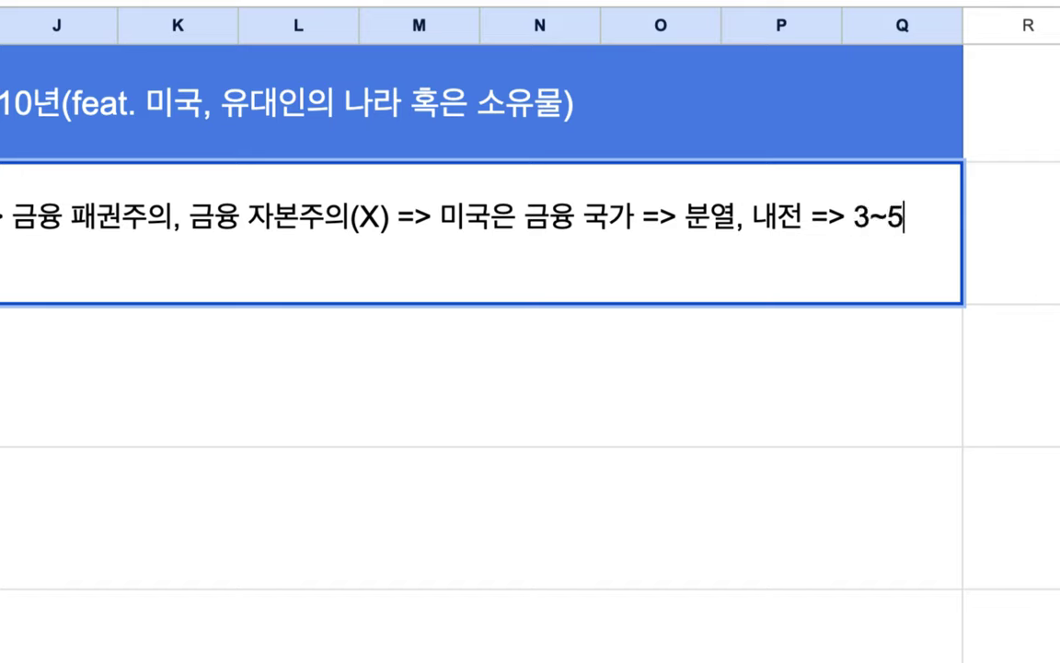
{"action": "type", "text": "개 국가로 부"}
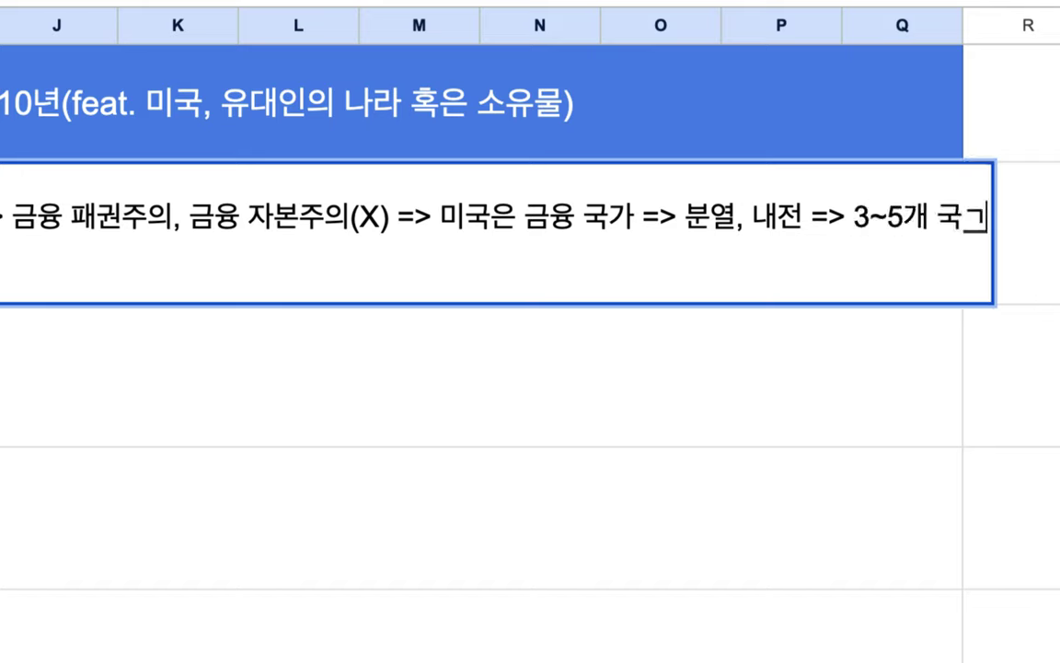
{"action": "type", "text": "ㄴ"}
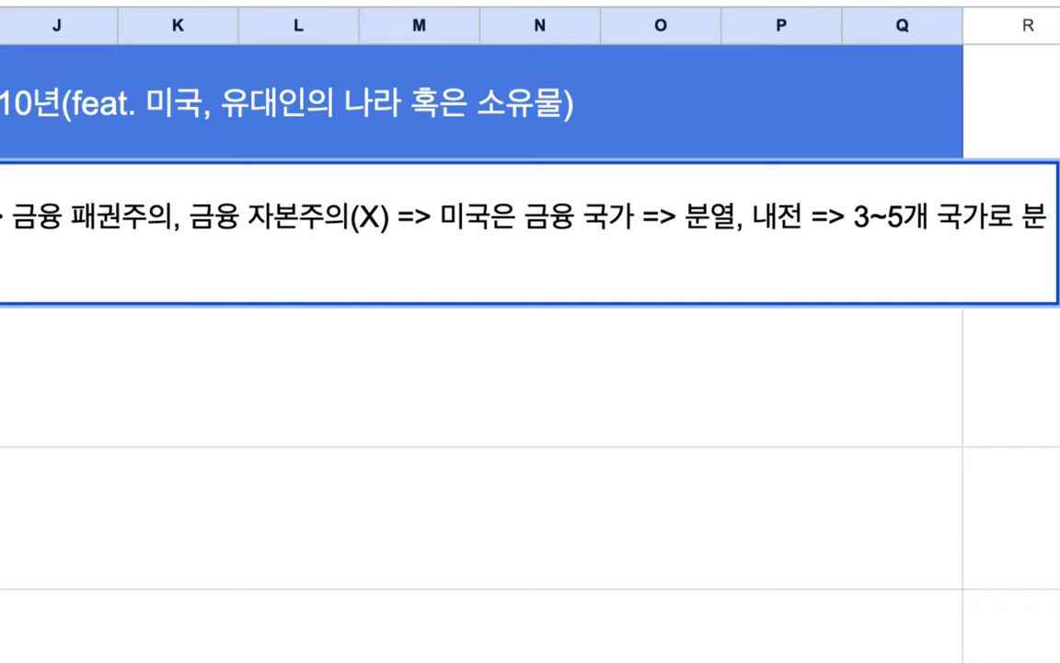
{"action": "type", "text": "열"}
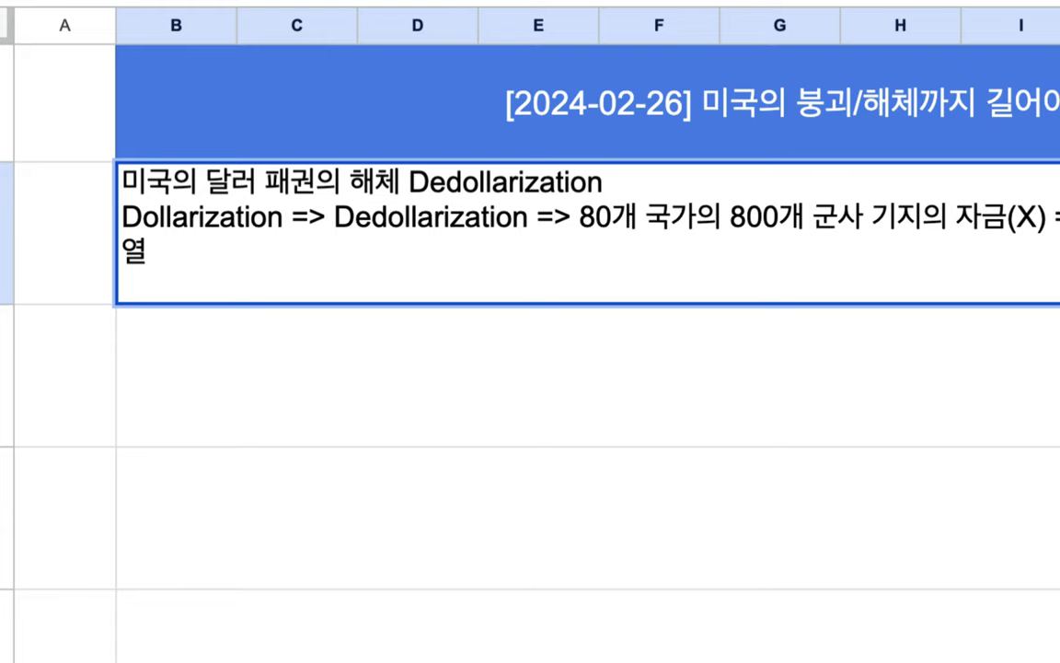
{"action": "type", "text": "=> 5"}
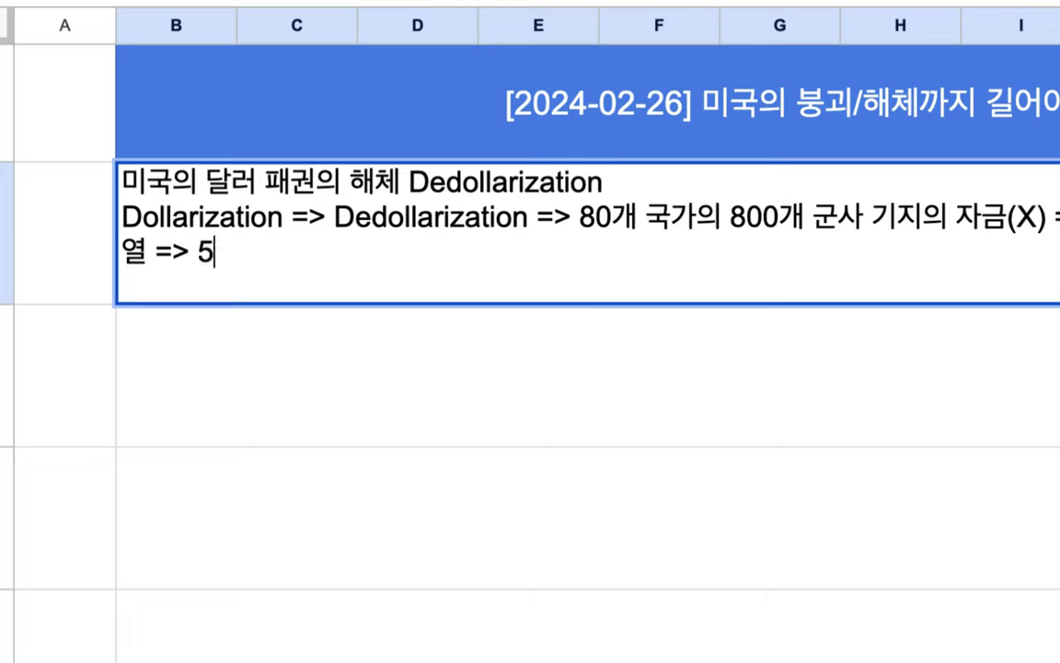
{"action": "type", "text": "년 아ㄴ팎"}
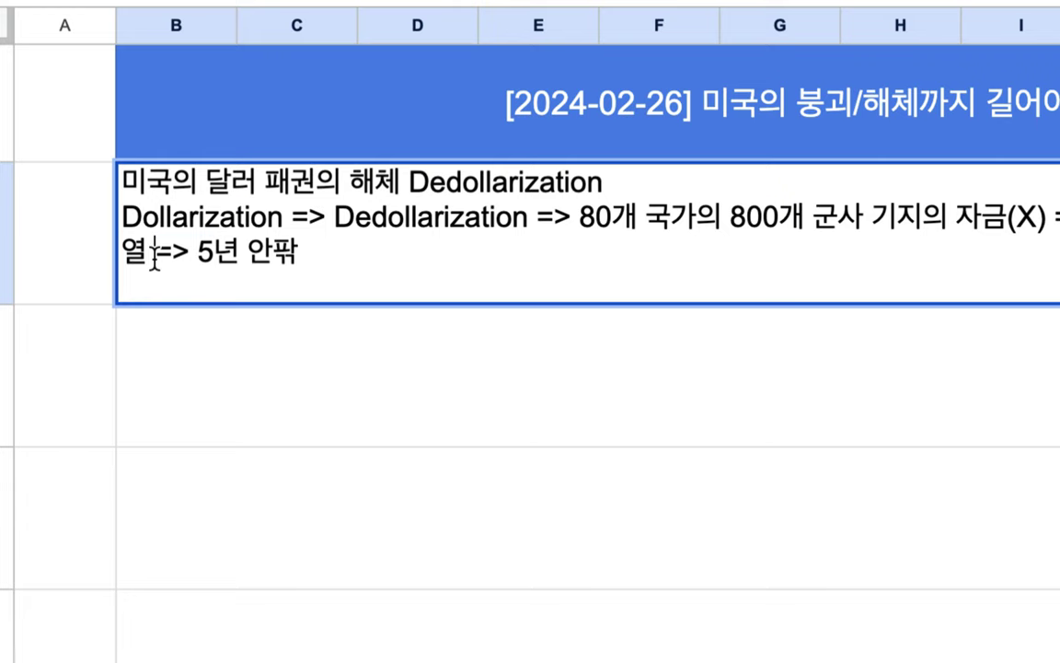
{"action": "left_click_drag", "start_coordinate": [155, 254], "coordinate": [311, 255]}
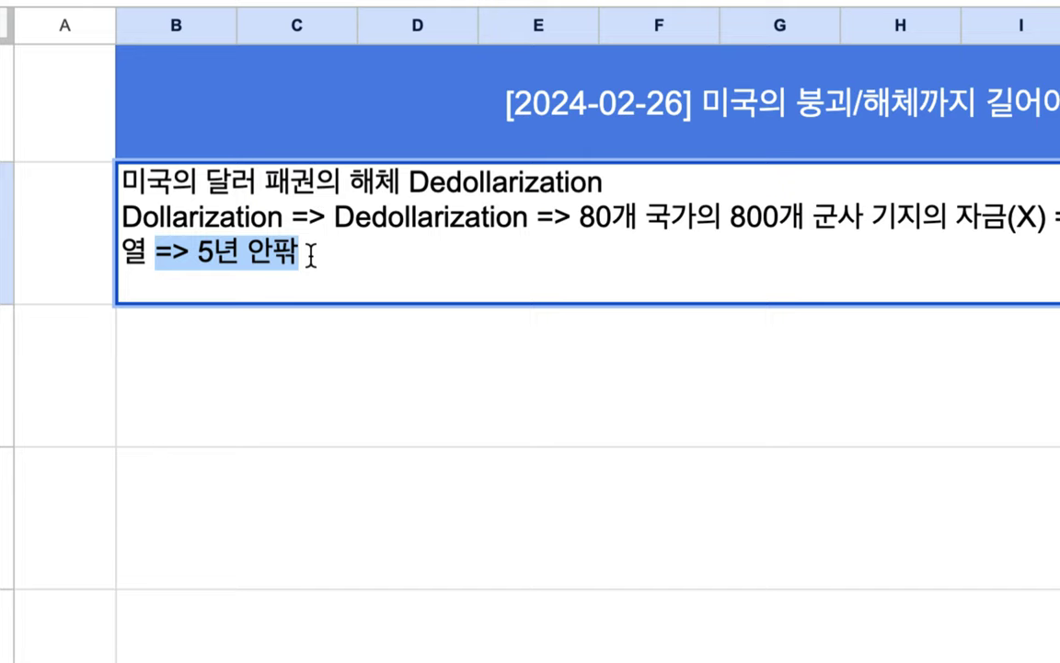
- Append "=> 10년 내에 분열의 가시화" to the end of the row 2 note and highlight part of the new phrase
{"action": "left_click", "coordinate": [311, 256]}
{"action": "type", "text": "=> "}
{"action": "type", "text": "10년 내에 ㄱ"}
{"action": "type", "text": "ㅏ시호ㅐ"}
{"action": "key", "text": "BackSpace"}
{"action": "type", "text": "ㅏ"}
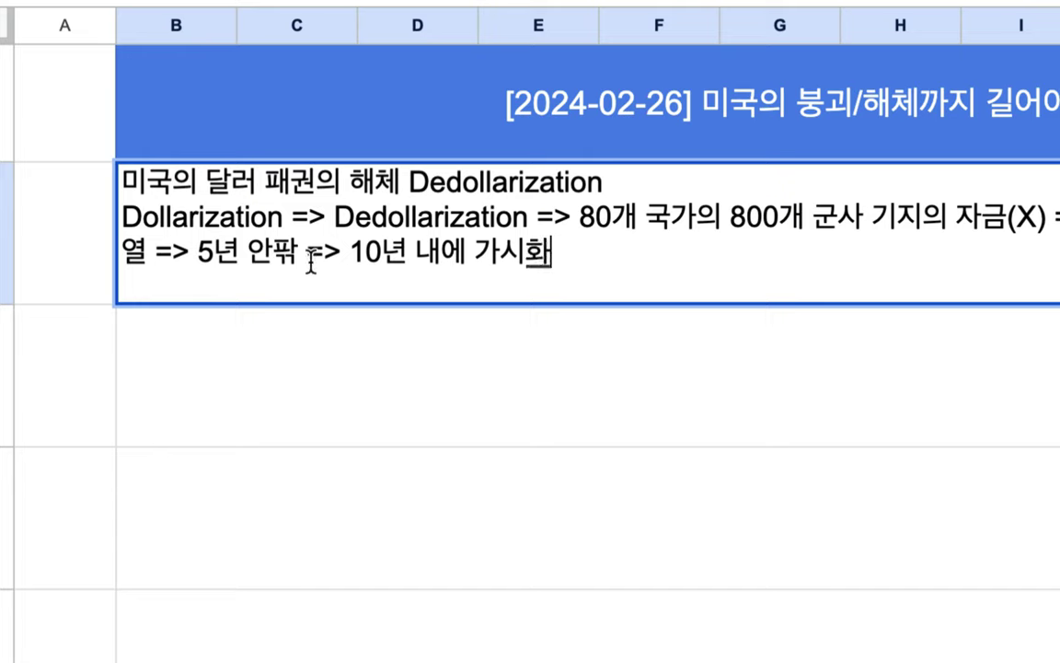
{"action": "left_click", "coordinate": [467, 254]}
{"action": "type", "text": "분열의"}
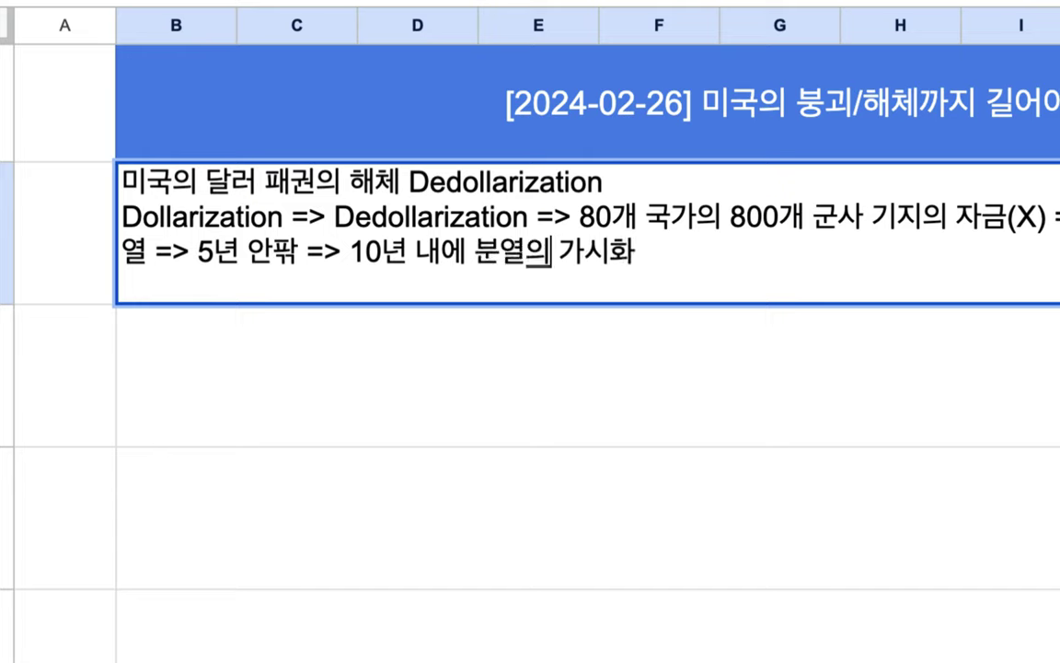
{"action": "left_click_drag", "start_coordinate": [471, 256], "coordinate": [577, 255]}
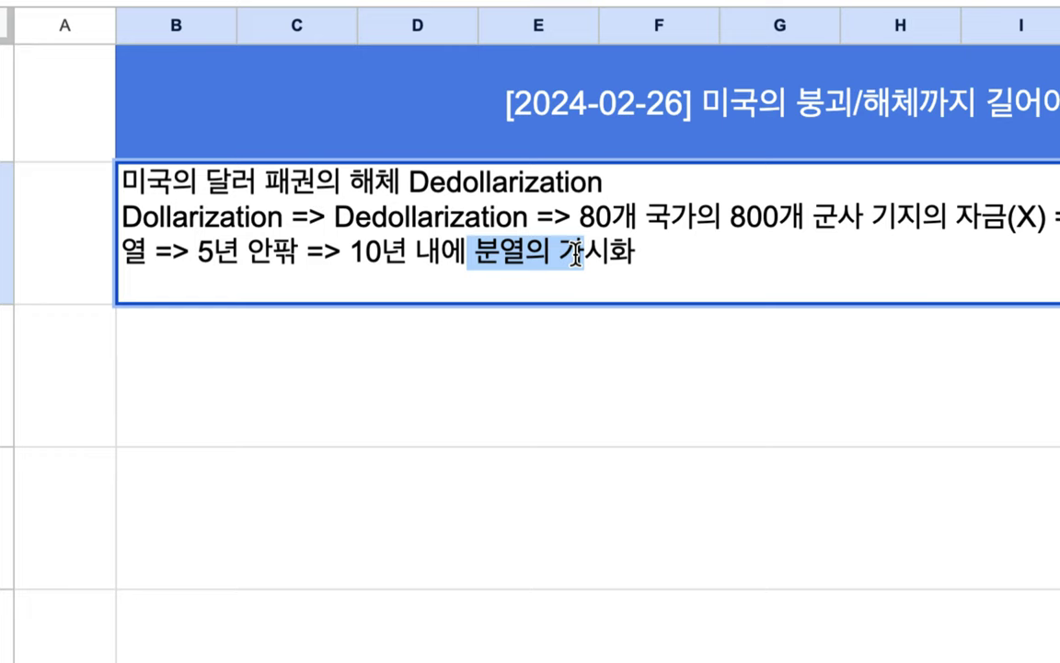
- Finish the row 2 note and start a note in the row 3 cell reading "자원의 소유권 => 땅"
{"action": "left_click", "coordinate": [357, 387]}
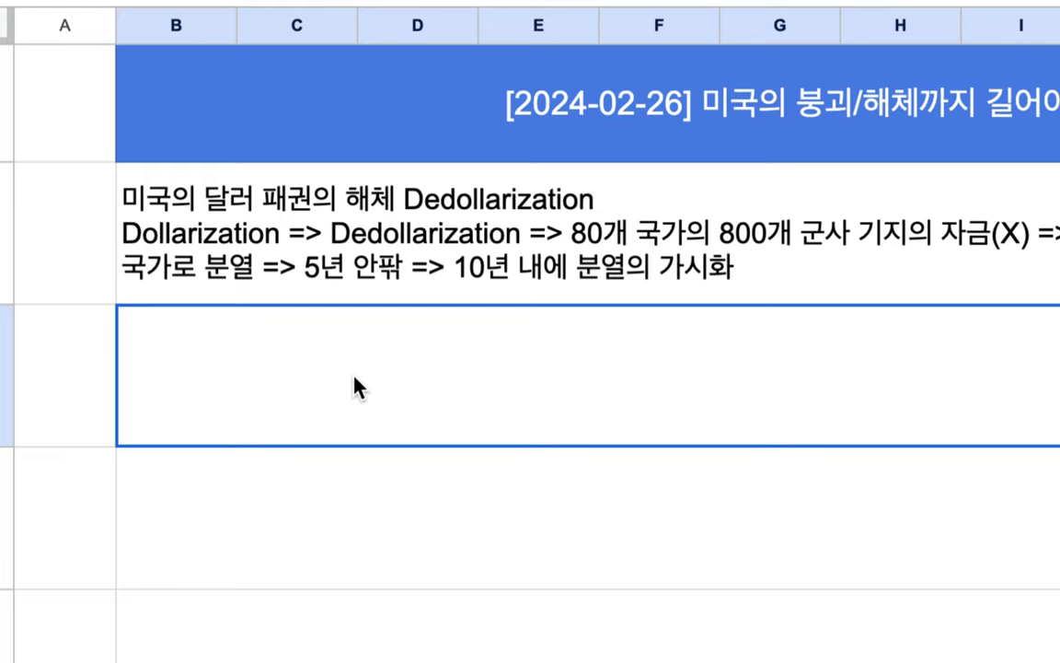
{"action": "type", "text": "자원으"}
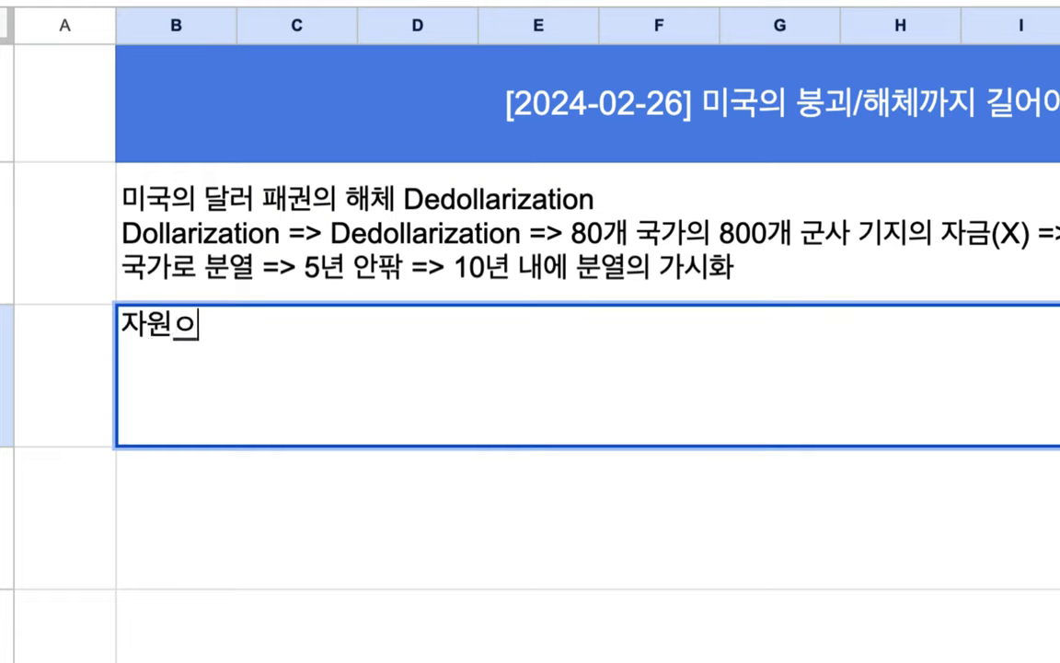
{"action": "key", "text": "BackSpace"}
{"action": "type", "text": "에 댕ㄴ 쇼"}
{"action": "key", "text": "BackSpace"}
{"action": "key", "text": "BackSpace"}
{"action": "key", "text": "BackSpace"}
{"action": "key", "text": "BackSpace"}
{"action": "key", "text": "BackSpace"}
{"action": "type", "text": "대한 소유"}
{"action": "key", "text": "BackSpace"}
{"action": "key", "text": "BackSpace"}
{"action": "key", "text": "BackSpace"}
{"action": "key", "text": "BackSpace"}
{"action": "key", "text": "BackSpace"}
{"action": "key", "text": "BackSpace"}
{"action": "key", "text": "BackSpace"}
{"action": "type", "text": "의 소유"}
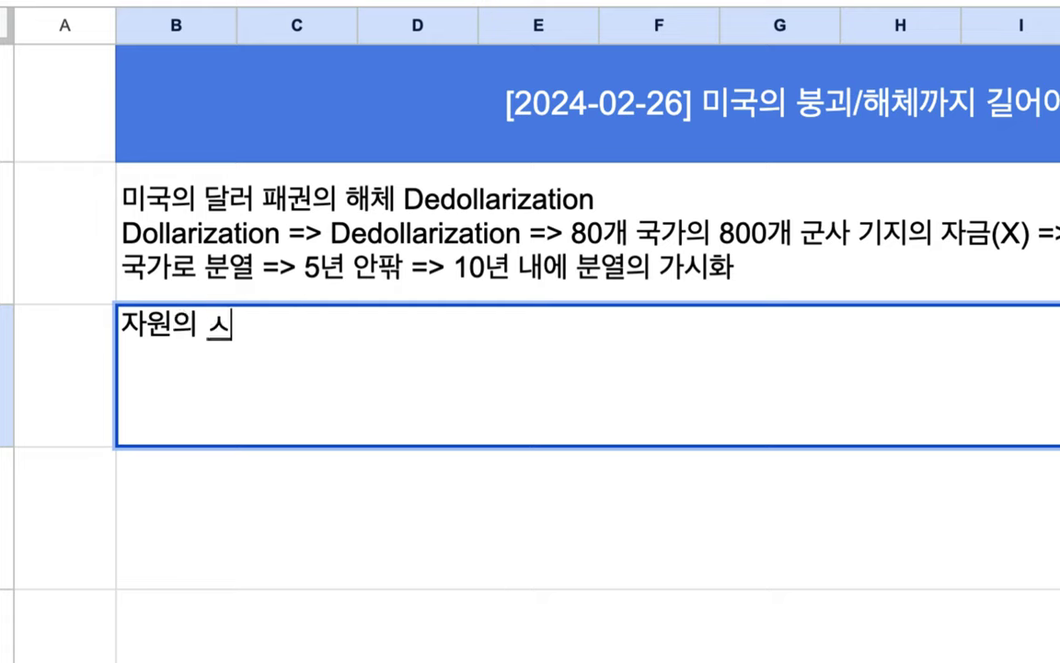
{"action": "type", "text": "권 ="}
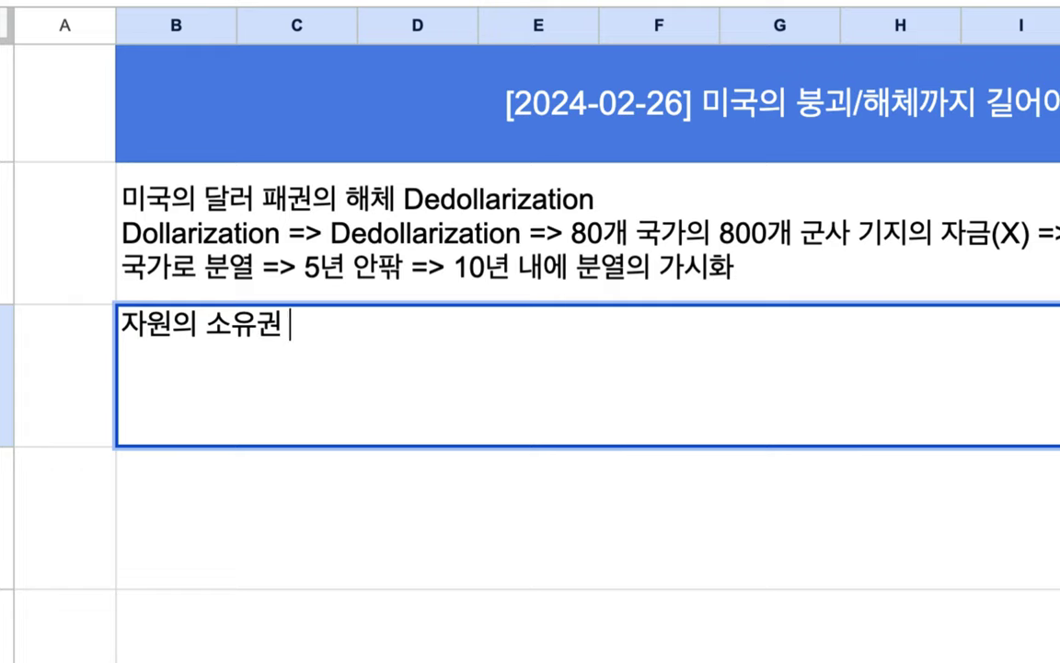
{"action": "type", "text": "> 땅"}
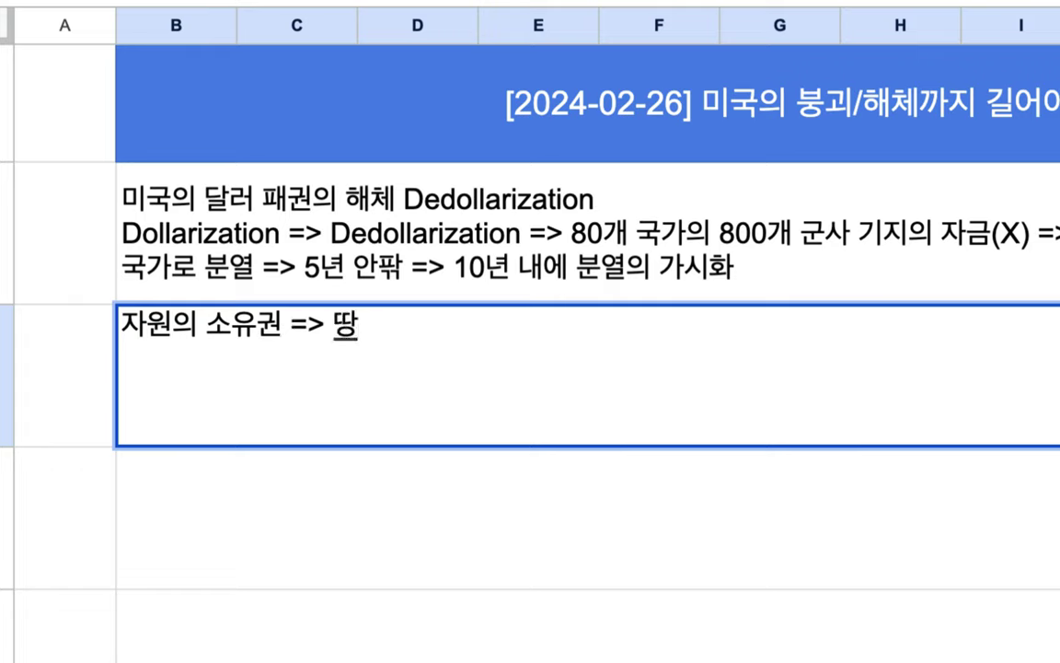
- Add a second line to the row 3 note reading "Donbass 지역"
{"action": "key", "text": "alt+Return"}
{"action": "type", "text": "Donvass"}
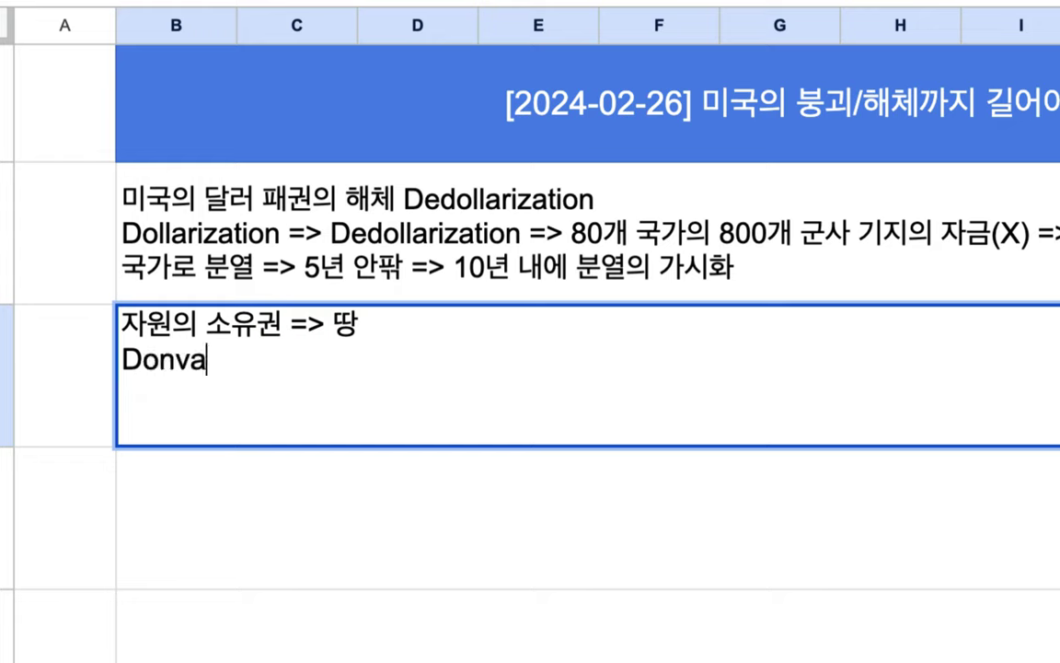
{"action": "key", "text": "BackSpace"}
{"action": "key", "text": "BackSpace"}
{"action": "key", "text": "BackSpace"}
{"action": "key", "text": "BackSpace"}
{"action": "type", "text": "bass"}
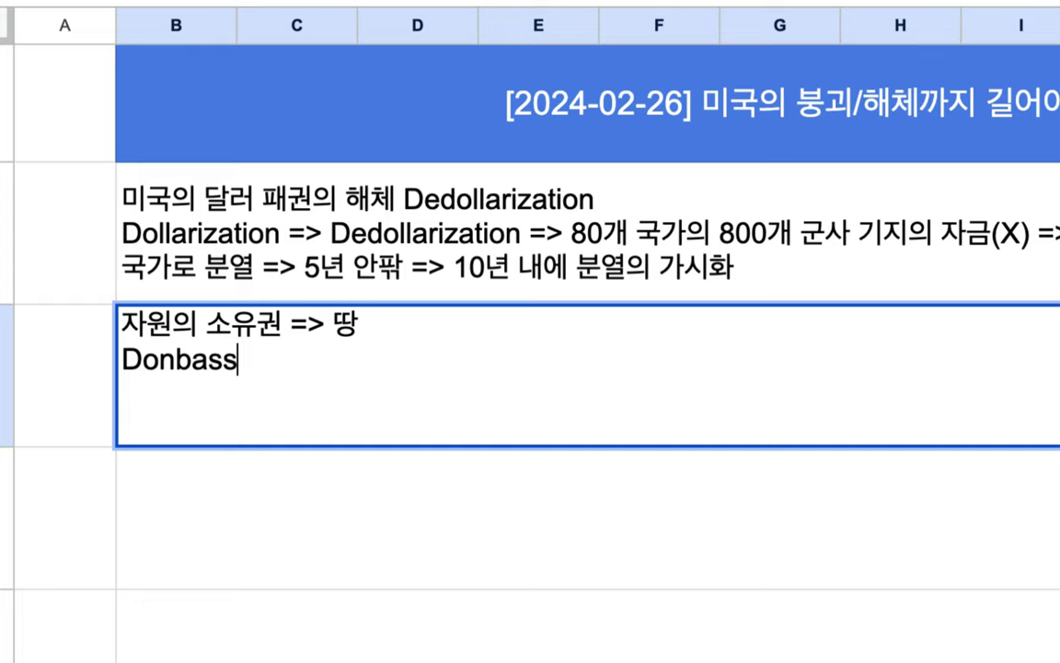
{"action": "type", "text": " 지역"}
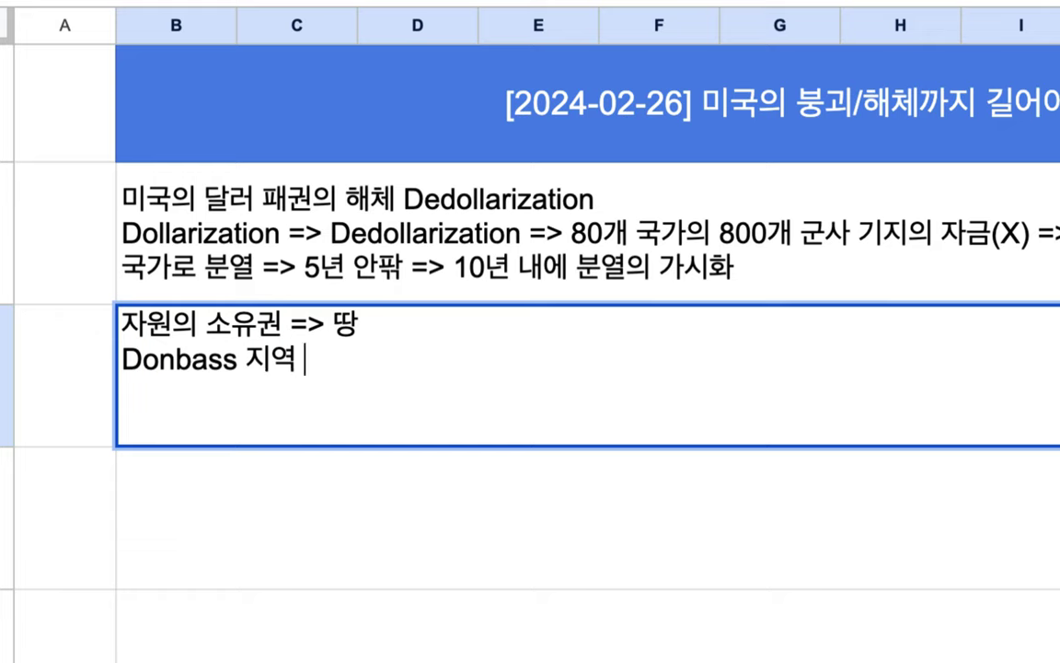
- Continue the Donbass line with "=> 한국의 두 배 옥토 => 한국의 10배"
{"action": "type", "text": " => 한국의 두 배 옥트"}
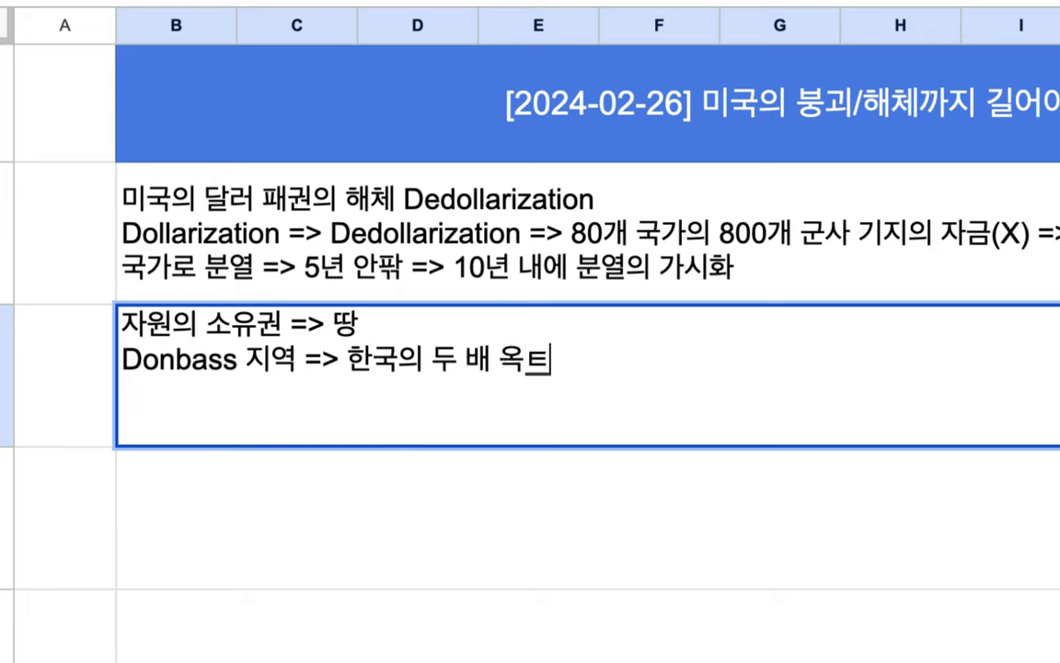
{"action": "key", "text": "BackSpace"}
{"action": "type", "text": "토 => 해"}
{"action": "key", "text": "BackSpace"}
{"action": "type", "text": "한국의 10백"}
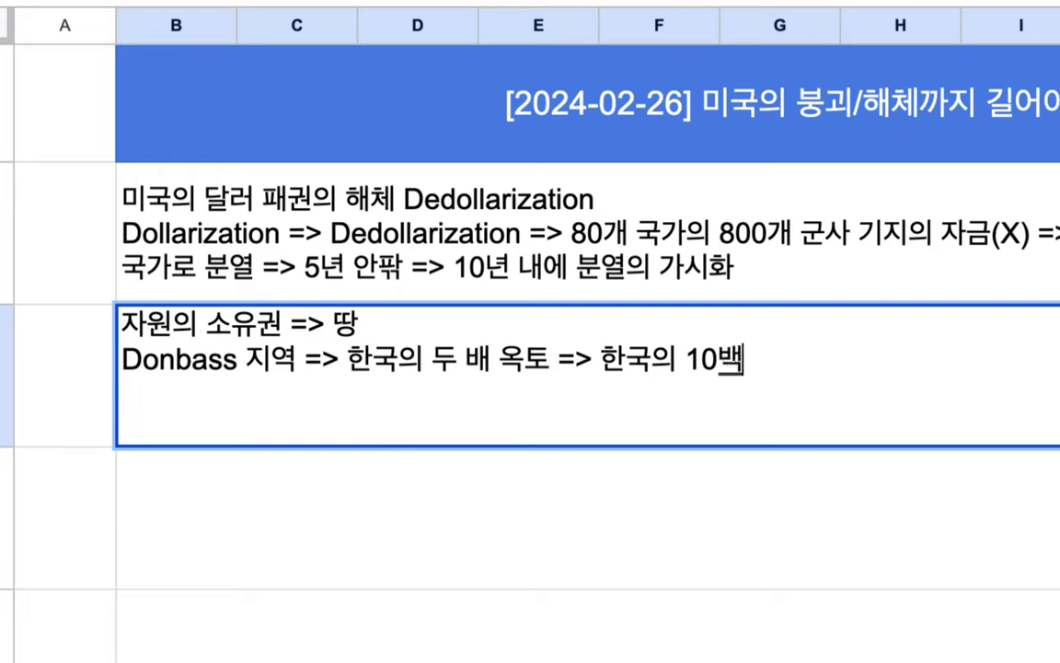
{"action": "key", "text": "BackSpace"}
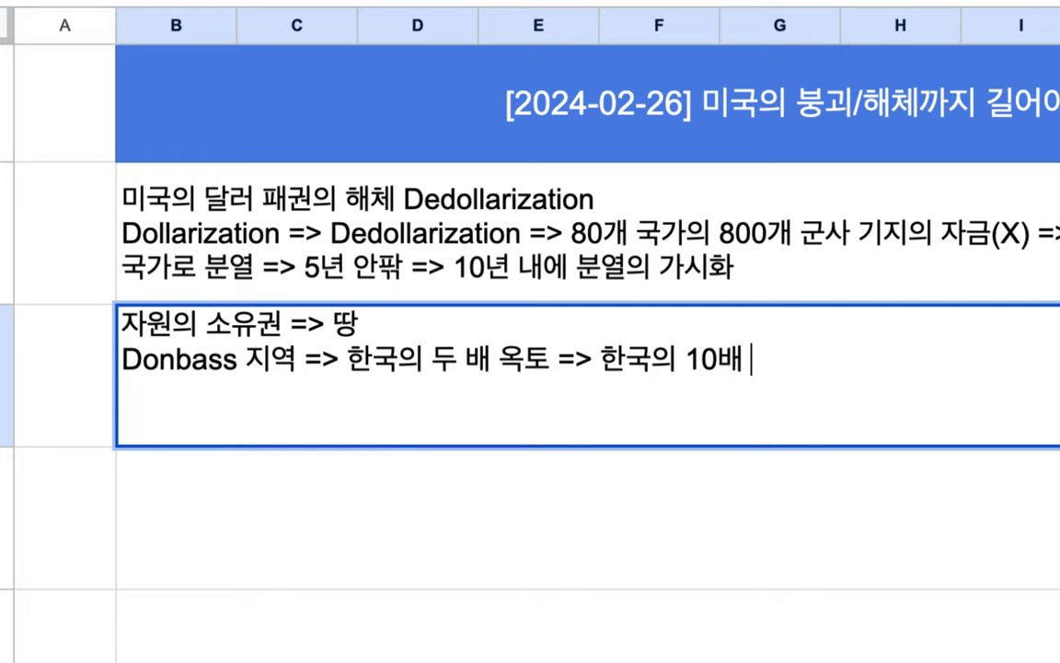
- Extend the Donbass line with "+ 자원의 보고 + 산업 기반", using plus signs instead of an arrow after "10배"
{"action": "type", "text": "=> 자원"}
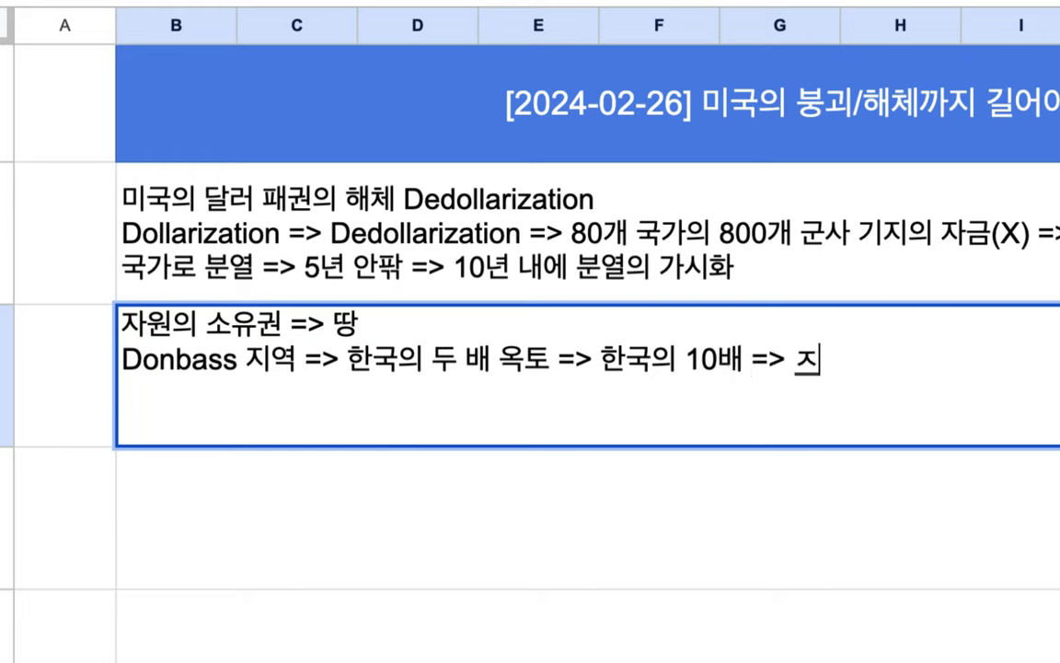
{"action": "type", "text": "의 보고"}
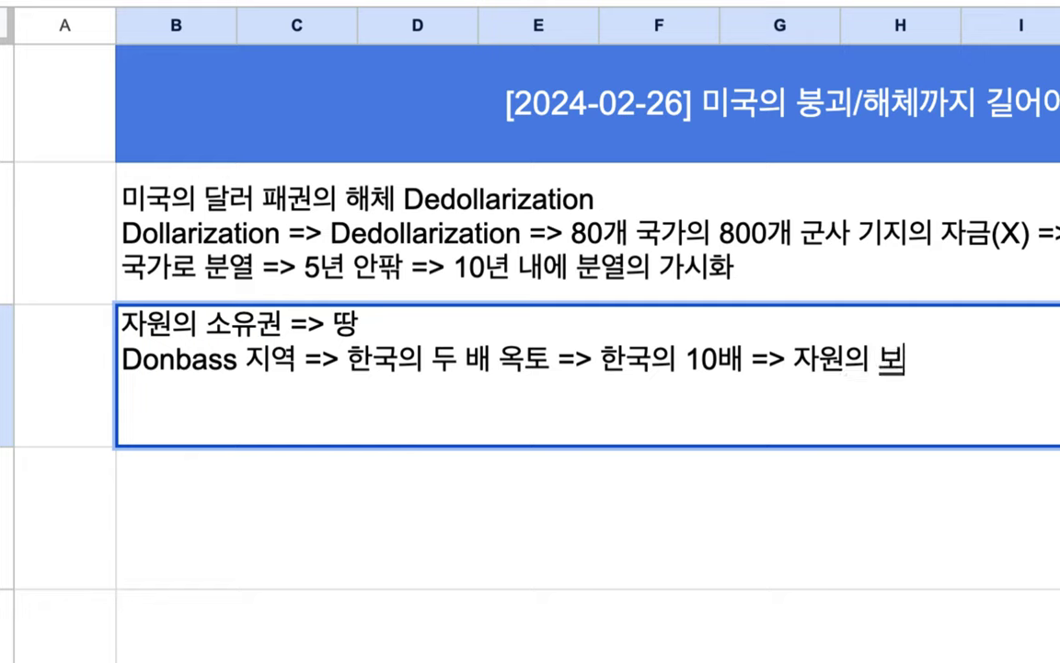
{"action": "left_click", "coordinate": [771, 360]}
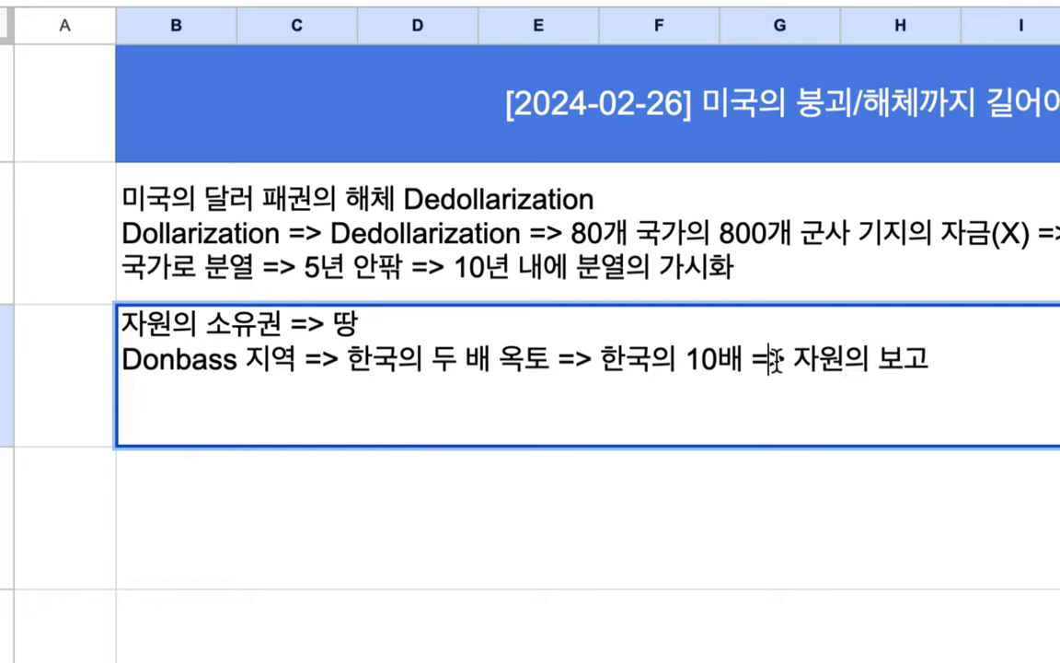
{"action": "key", "text": "BackSpace"}
{"action": "key", "text": "BackSpace"}
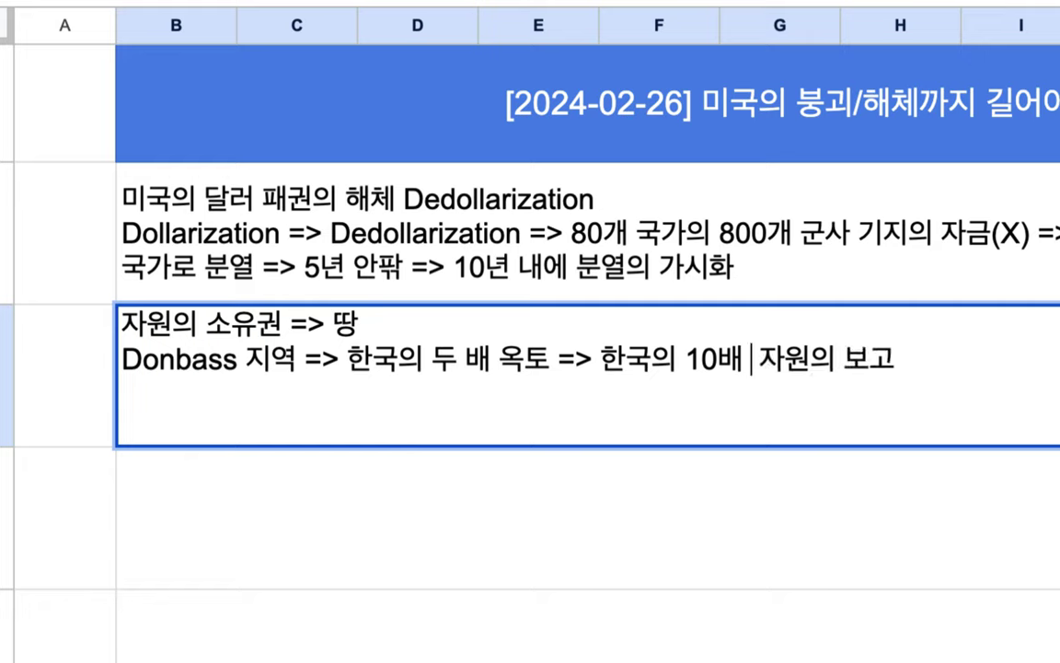
{"action": "type", "text": "+"}
{"action": "left_click", "coordinate": [949, 362]}
{"action": "type", "text": "+스"}
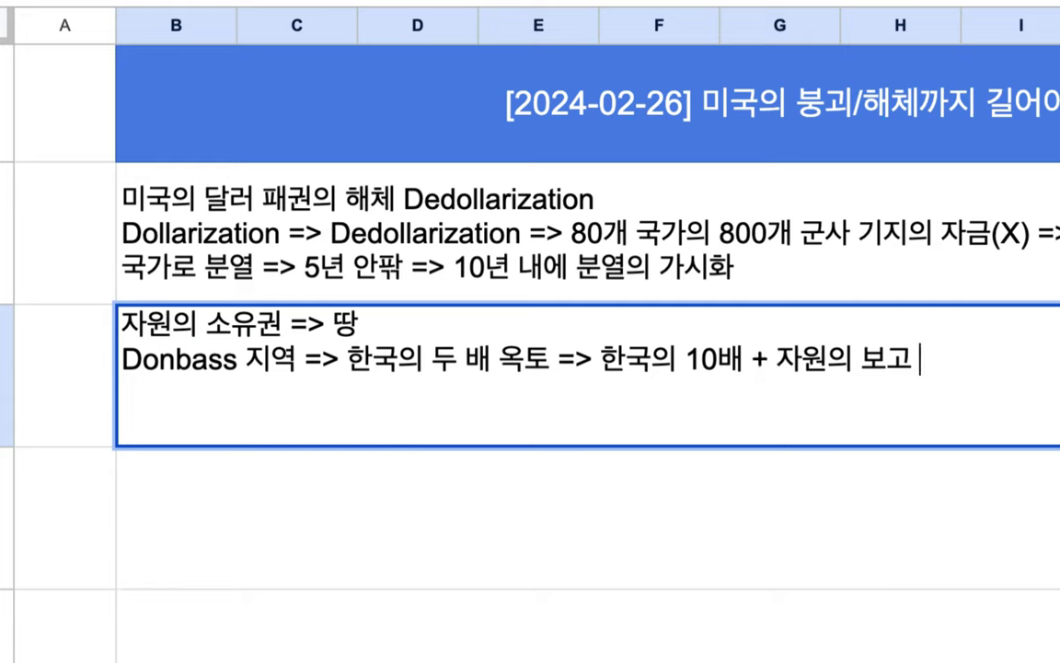
{"action": "type", "text": "산업 기반"}
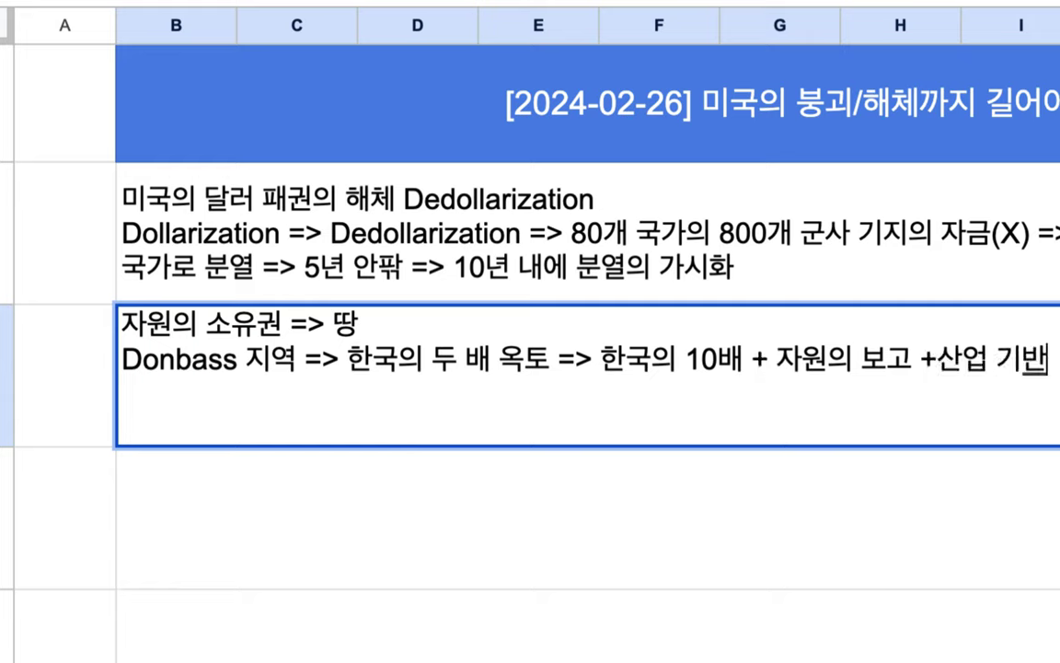
{"action": "left_click", "coordinate": [940, 359]}
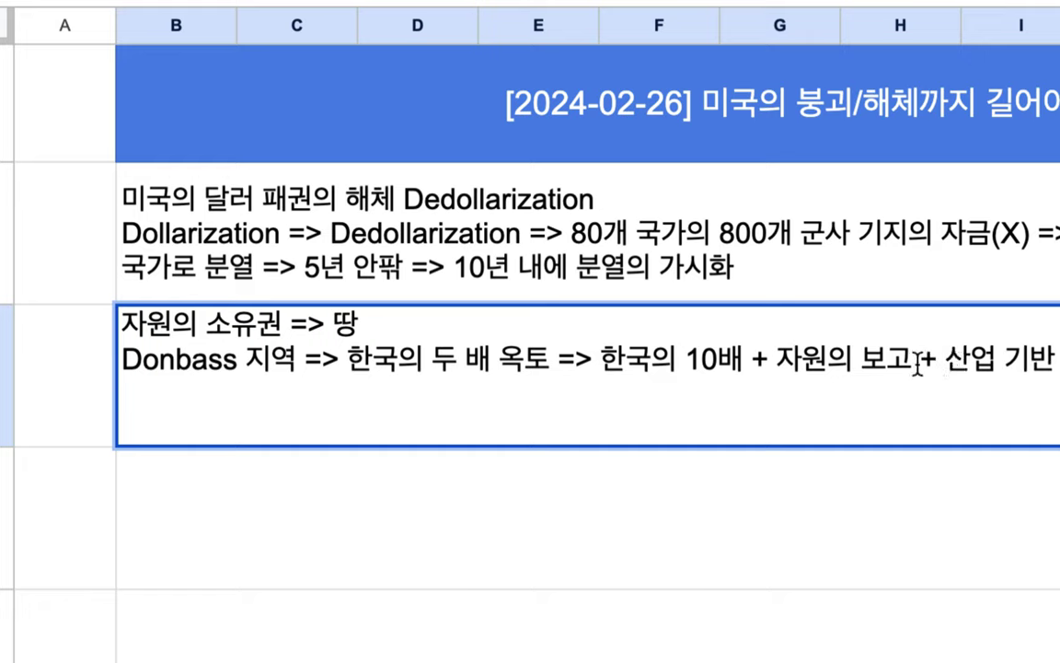
- Insert "내적 요인 =>" before "Donbass 지역" at the start of the row 3 note's second line
{"action": "left_click_drag", "start_coordinate": [322, 359], "coordinate": [119, 350]}
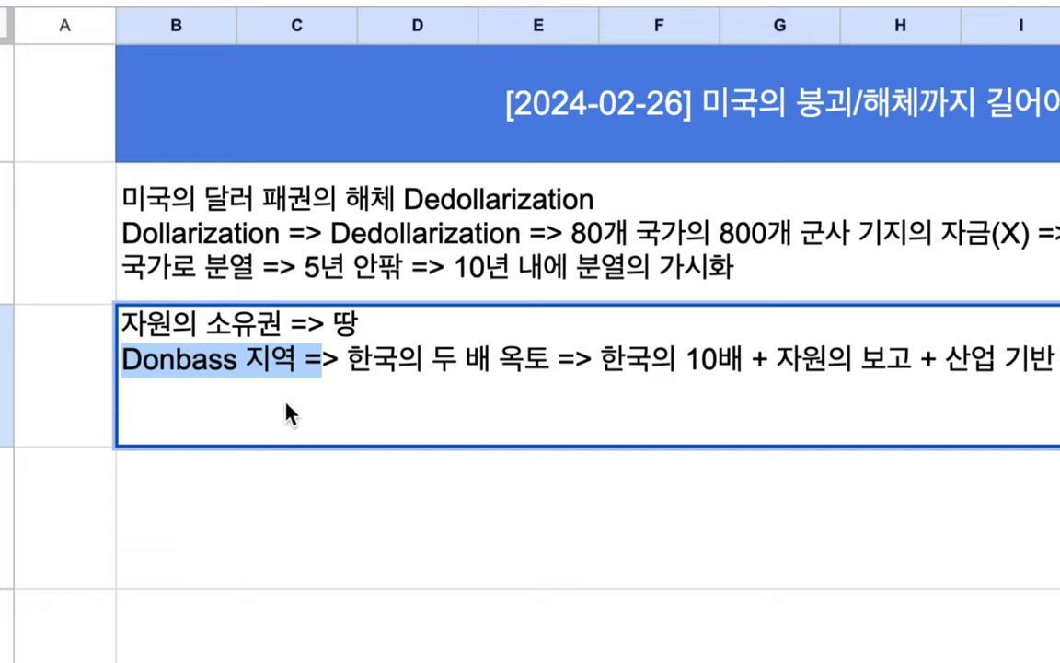
{"action": "left_click", "coordinate": [177, 360]}
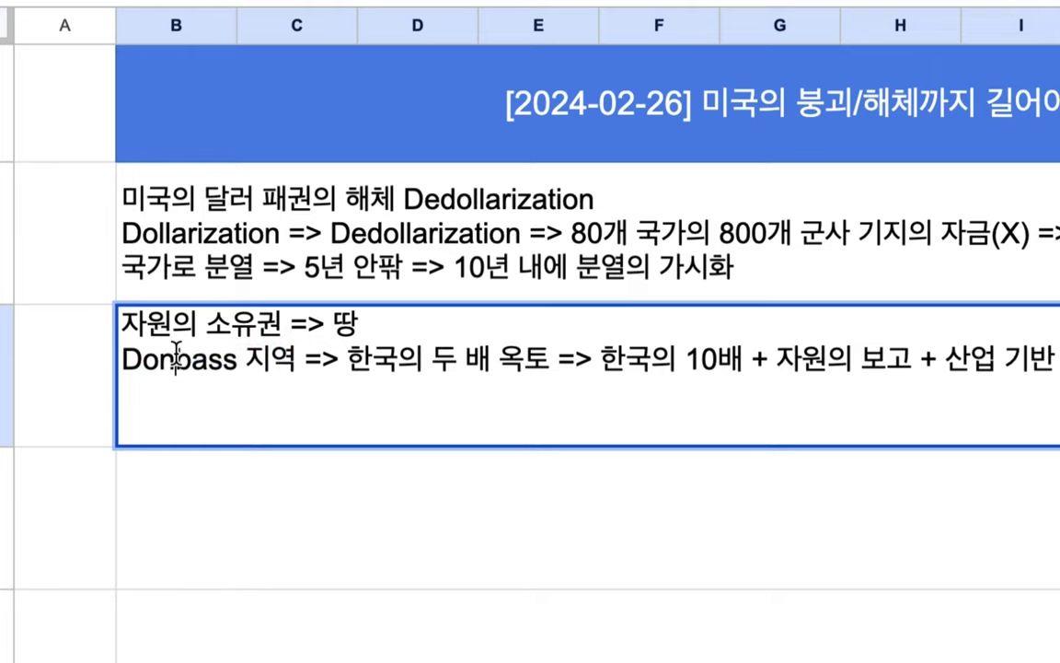
{"action": "left_click", "coordinate": [123, 359]}
{"action": "type", "text": "내적 용"}
{"action": "type", "text": "인 =>"}
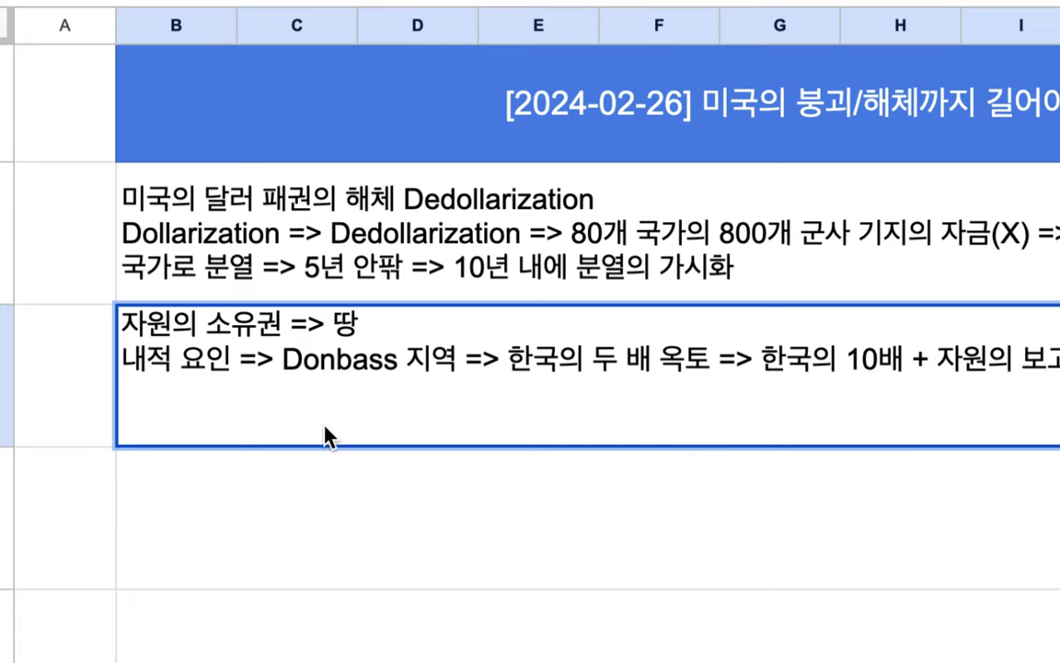
- Add a third line to the row 3 note reading "외적 요인 => 미중 체제 경쟁"
{"action": "scroll", "coordinate": [324, 432], "scroll_direction": "right", "scroll_amount": 4}
{"action": "left_click", "coordinate": [948, 358]}
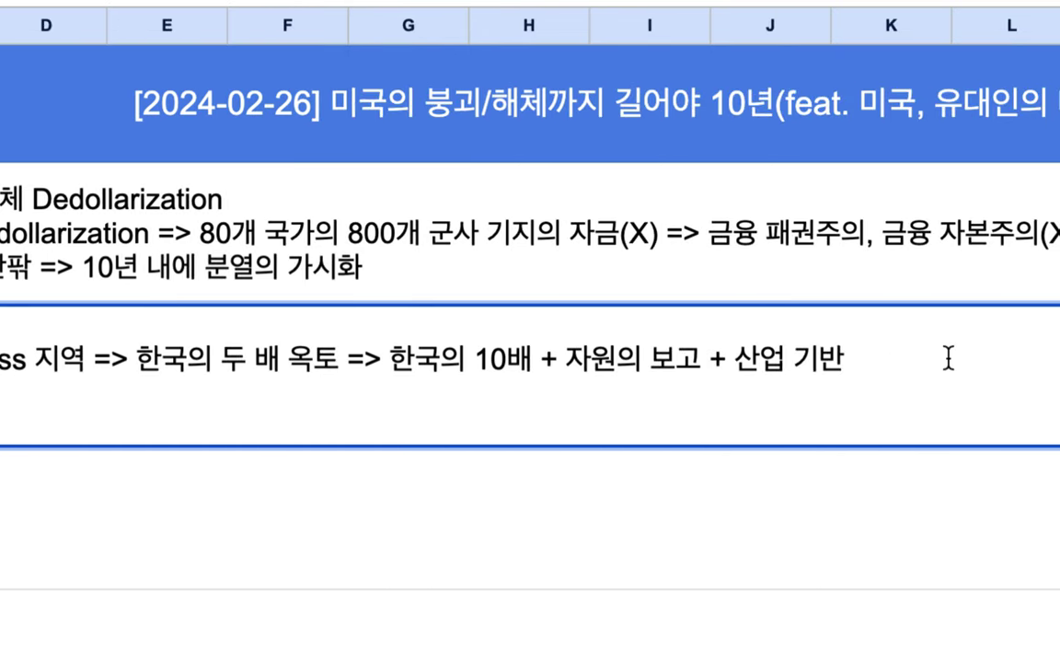
{"action": "key", "text": "alt+Return"}
{"action": "type", "text": "외적 요인 => 미중 췡"}
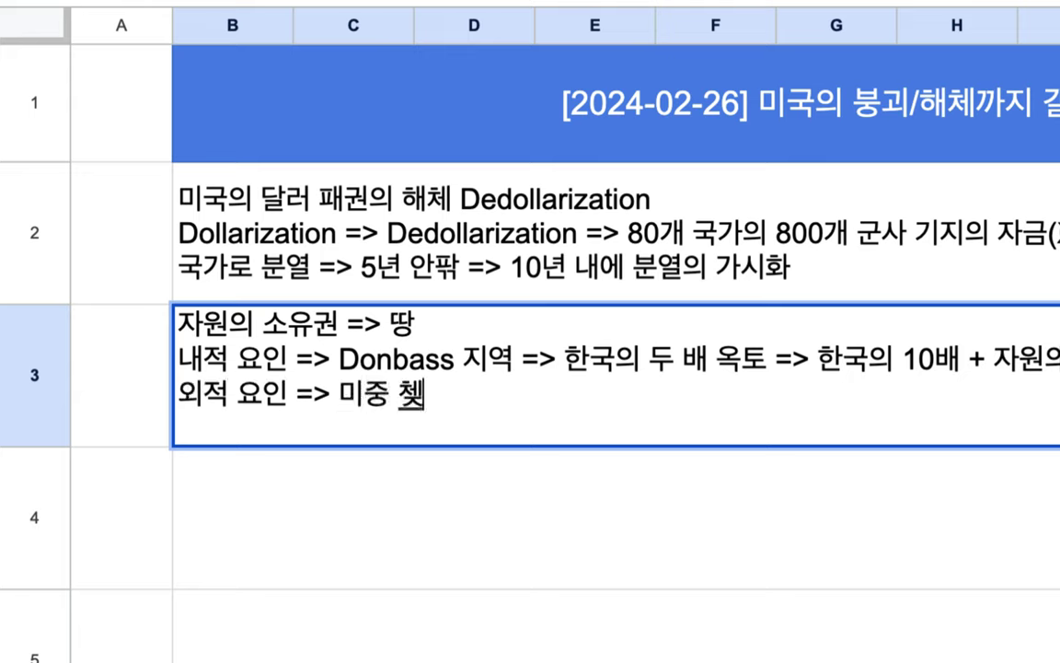
{"action": "type", "text": "제 경쟁"}
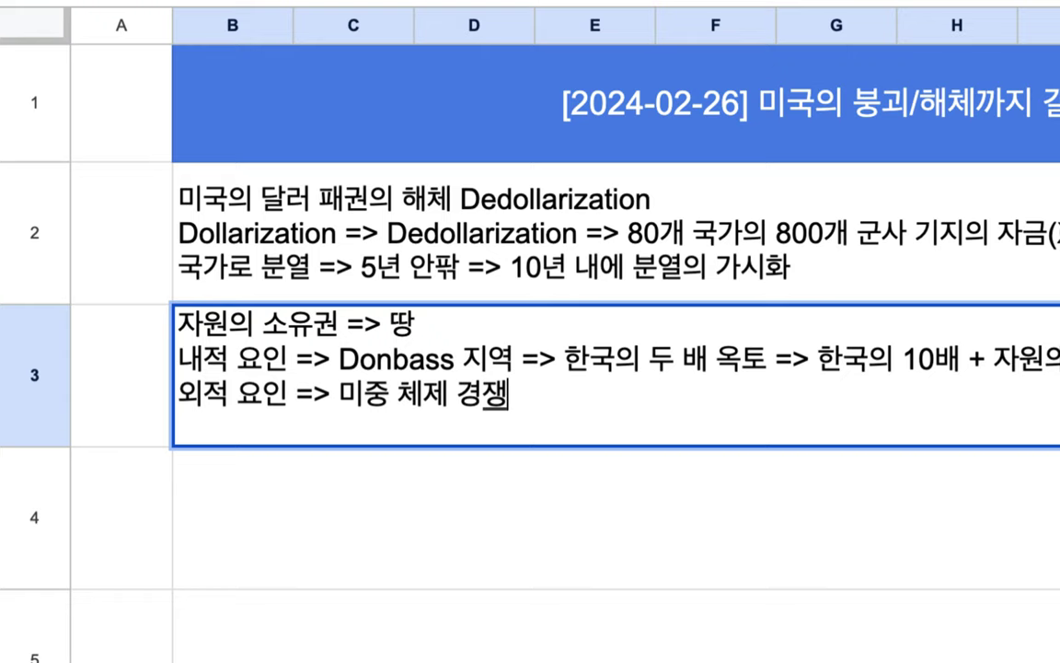
- Insert "(나토)" after "미" and "(러시아)" after "중" in the row 3 note's third line, with a space between the two
{"action": "left_click", "coordinate": [327, 395]}
{"action": "type", "text": "(나토"}
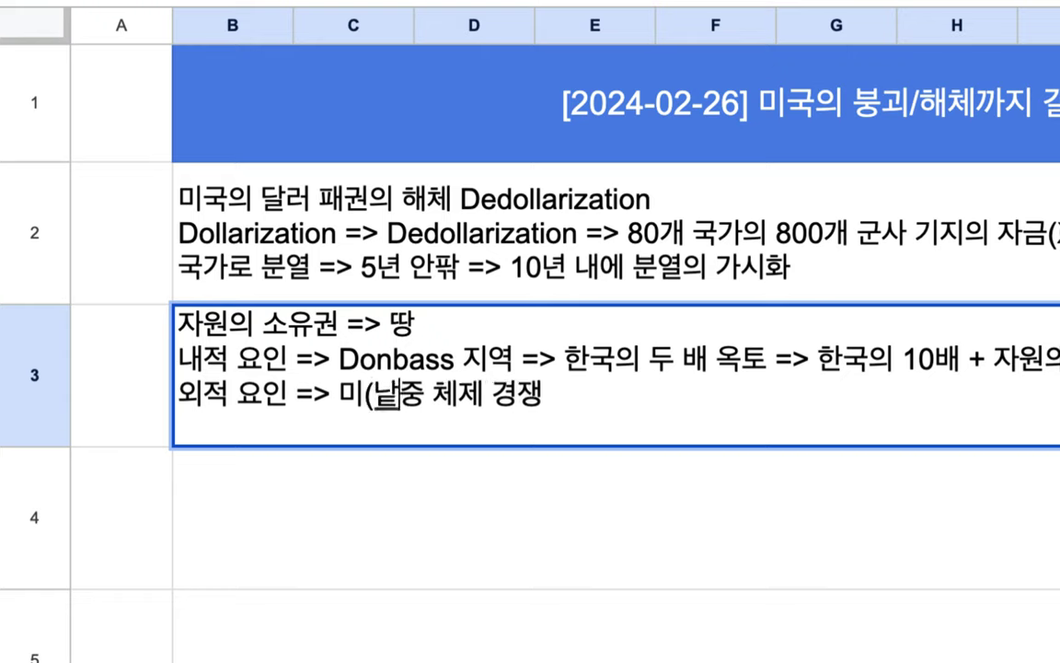
{"action": "type", "text": ")"}
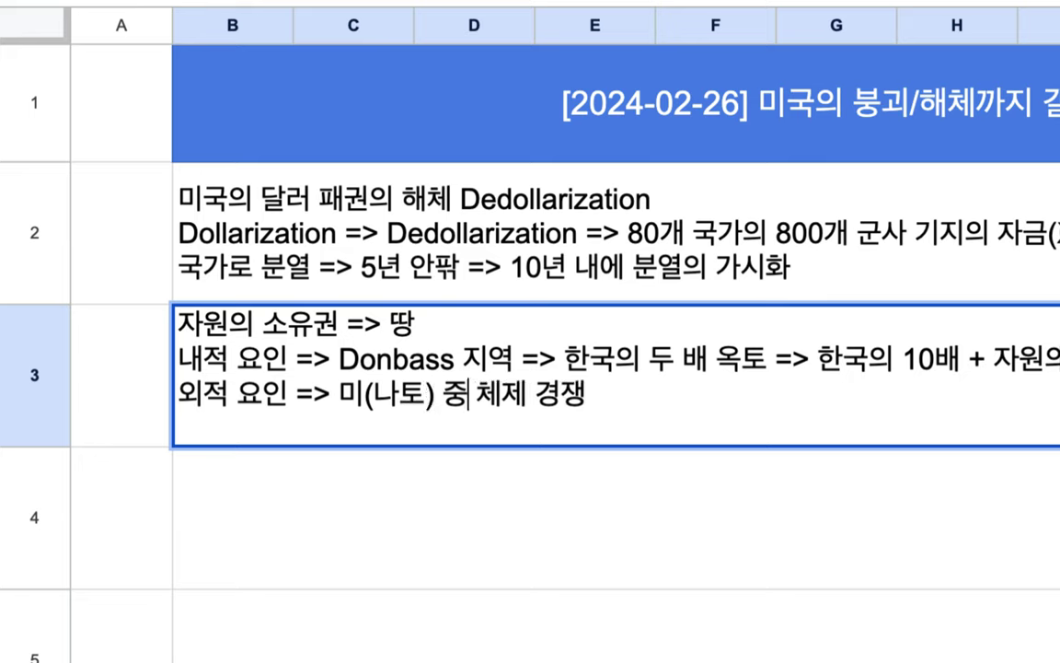
{"action": "key", "text": "Right"}
{"action": "type", "text": "(렜시아)"}
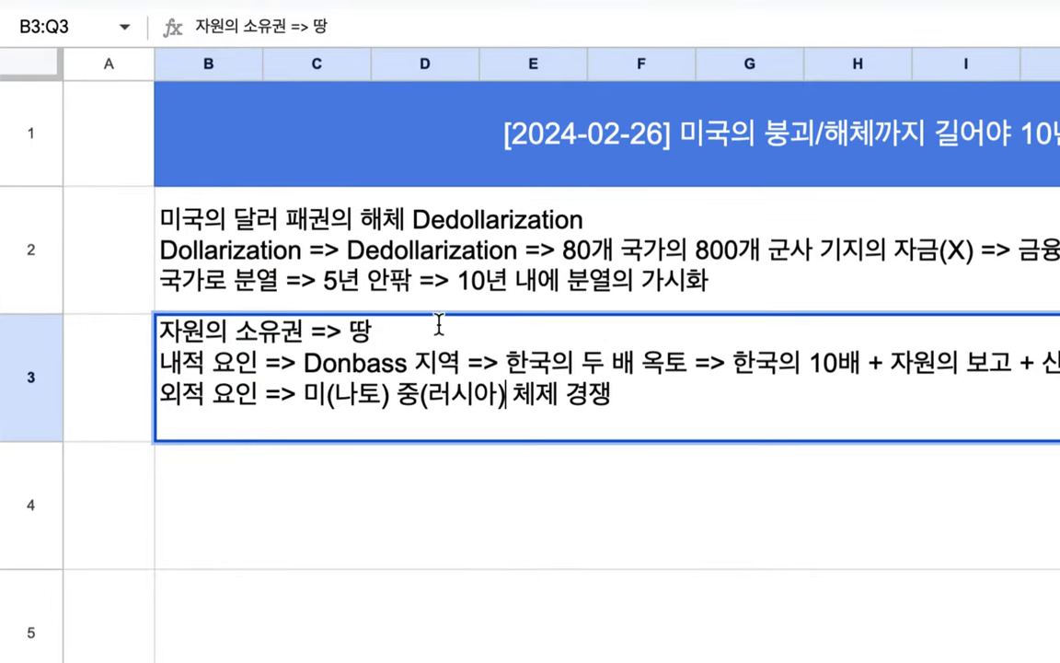
- Highlight the phrase about the 800 military bases in the row 2 note, leaving its text as written
{"action": "double_click", "coordinate": [424, 297]}
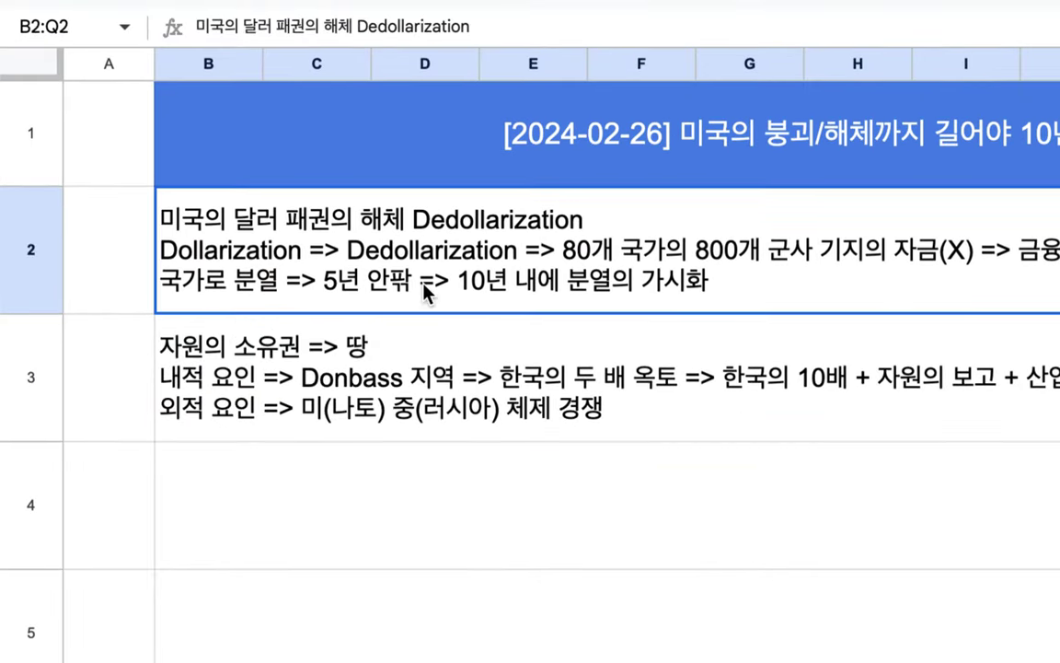
{"action": "left_click_drag", "start_coordinate": [598, 235], "coordinate": [932, 230]}
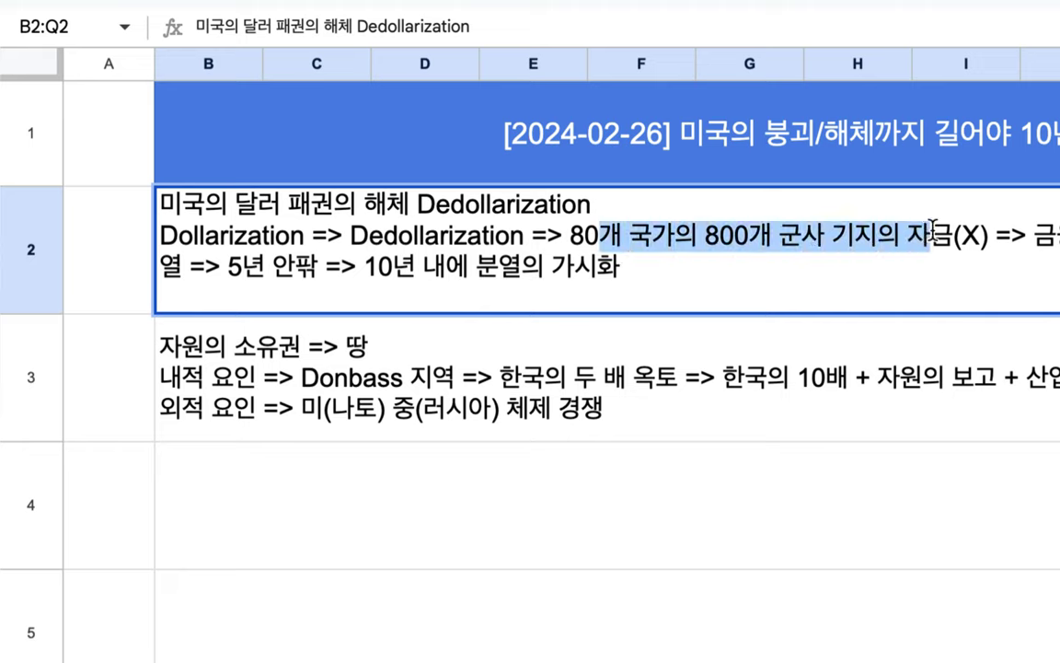
{"action": "left_click", "coordinate": [348, 497]}
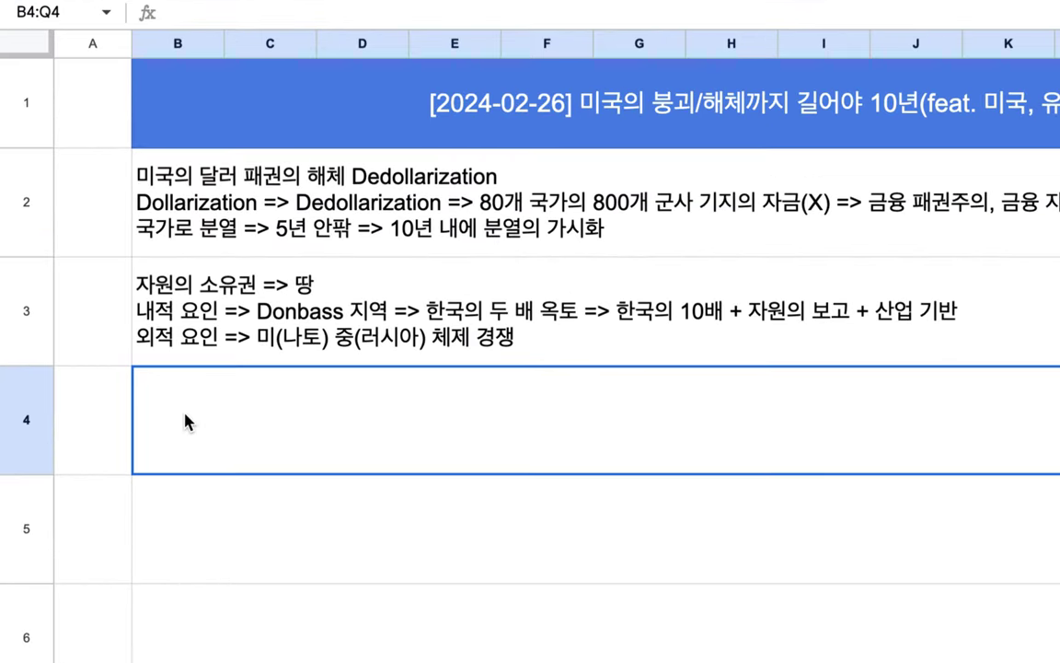
- Start the row 4 note with "미국이 돈 버는 방법 => (1) 상품(IT, 무기, 식량, 오일)"
{"action": "double_click", "coordinate": [133, 448]}
{"action": "type", "text": "미국"}
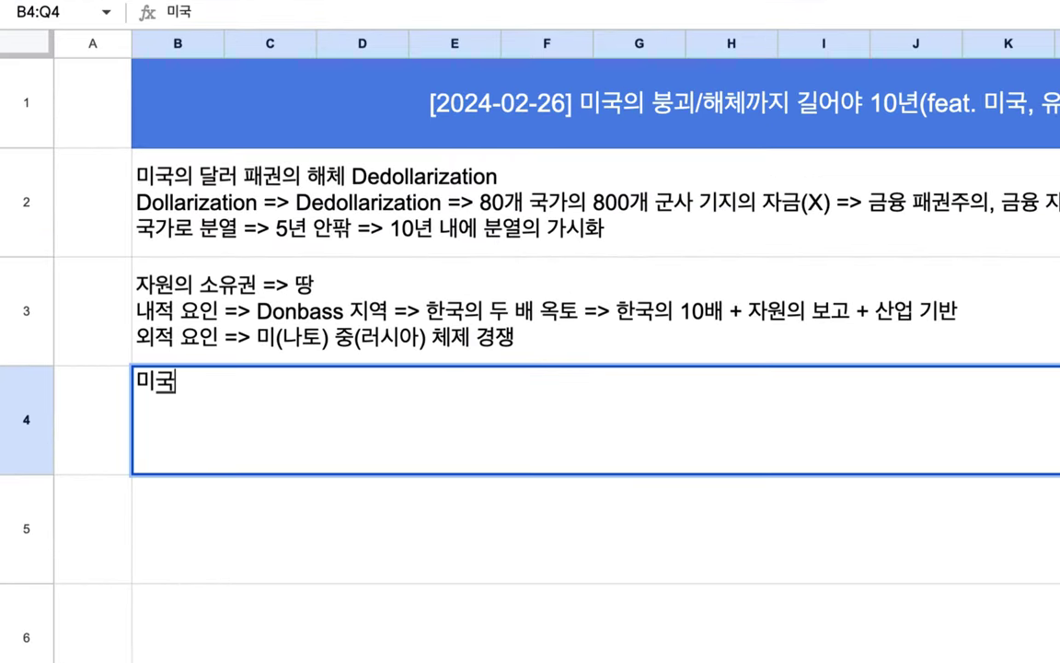
{"action": "type", "text": "이 돈 베는 방법"}
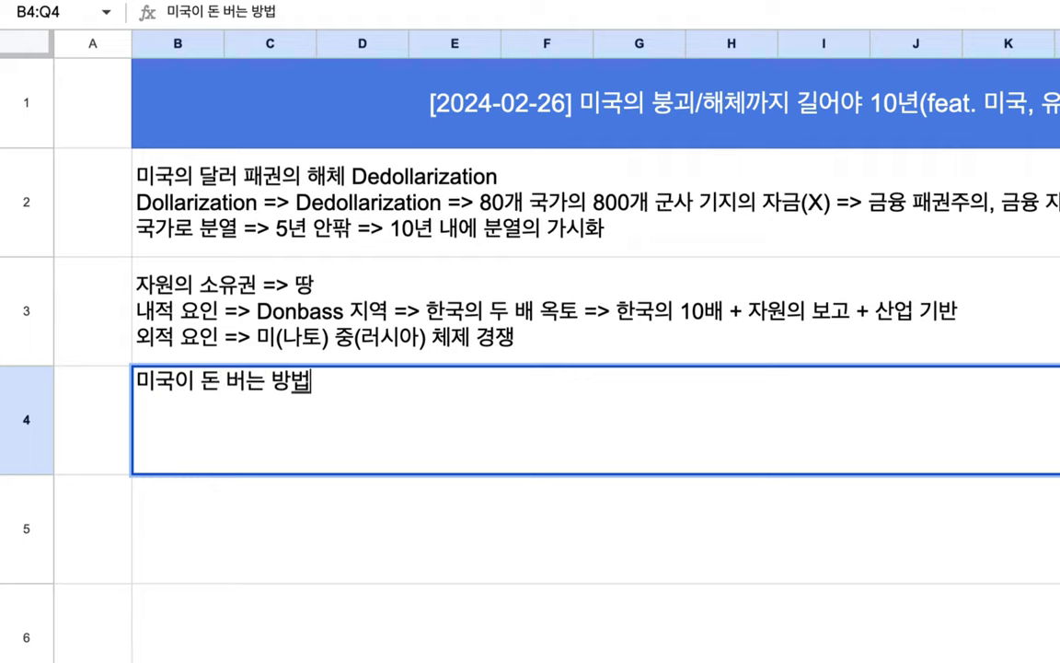
{"action": "type", "text": " => (1) "}
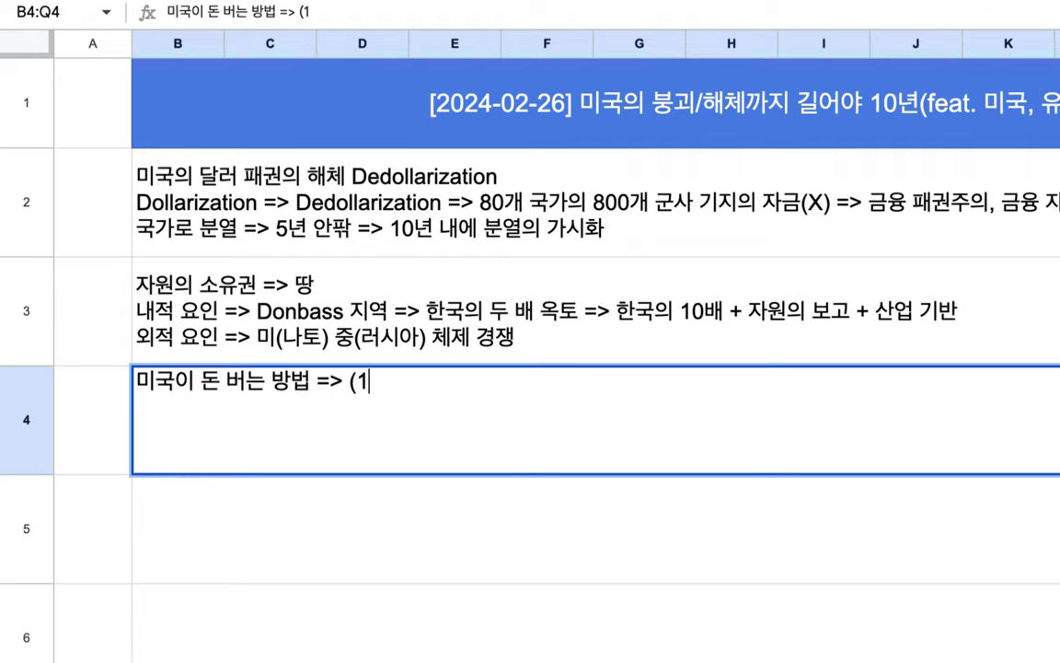
{"action": "type", "text": "상품(IT, 무기"}
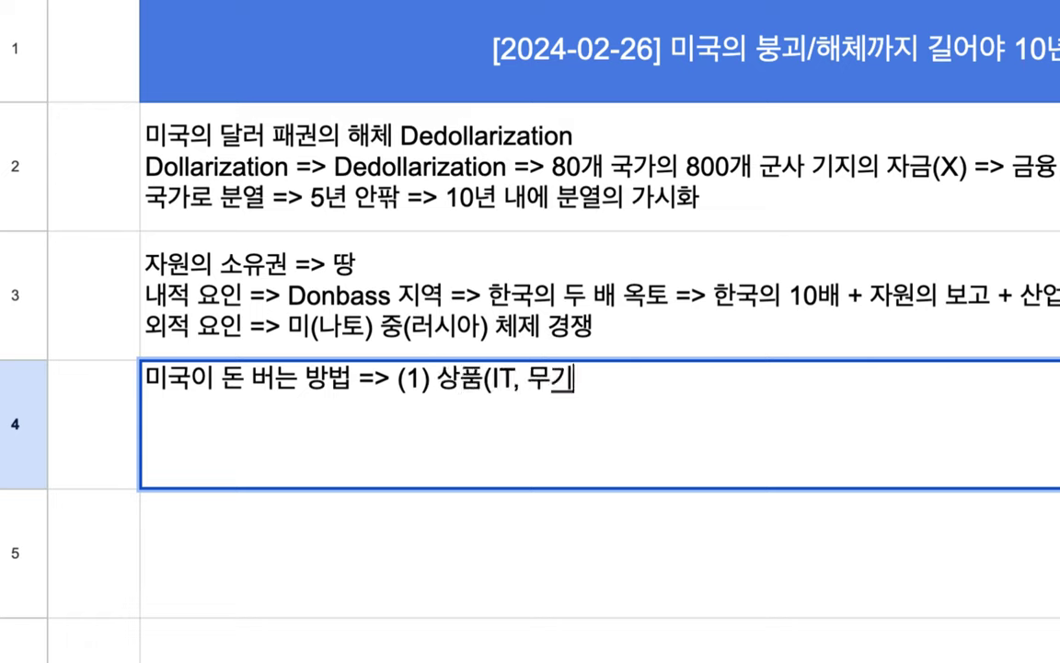
{"action": "type", "text": ", 식량, 오"}
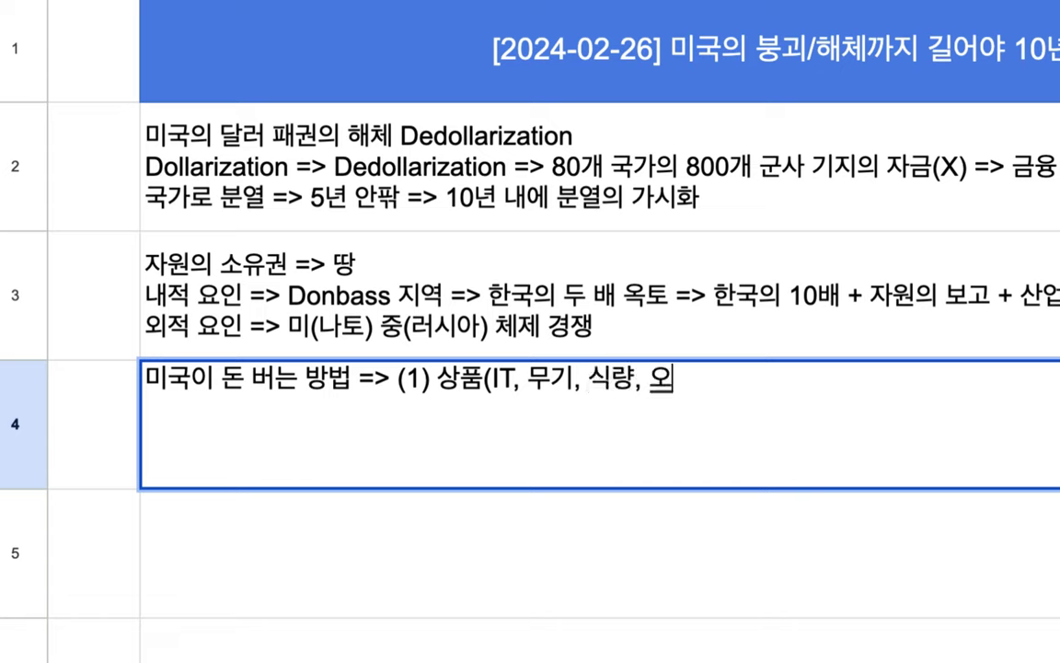
{"action": "type", "text": "일)"}
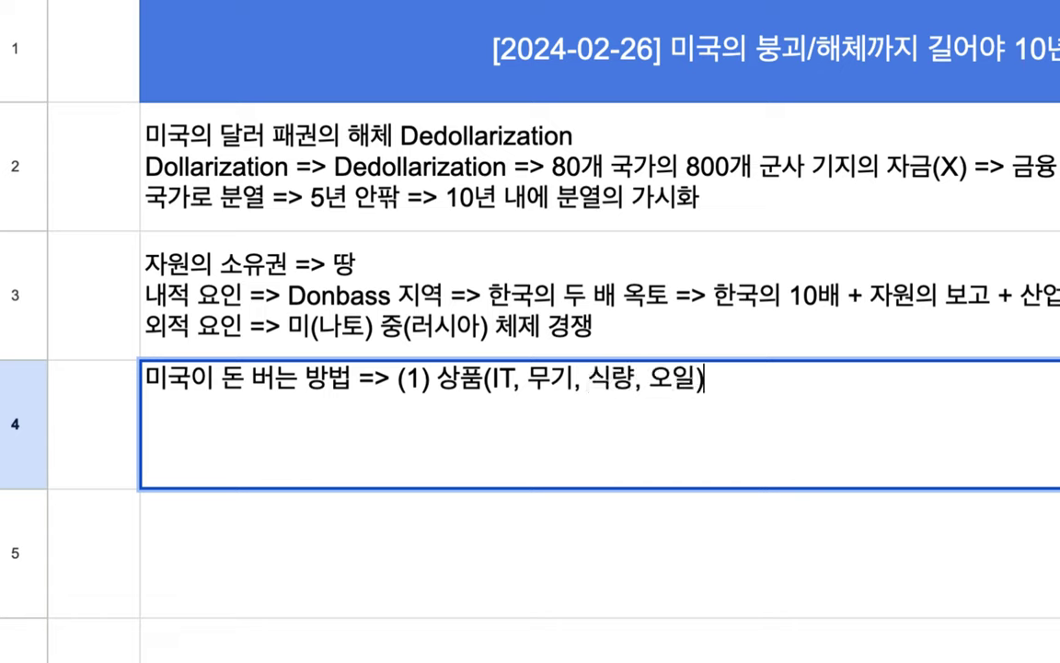
- Extend the row 4 note with ", (2) 통화/금융 => 5년 내에 필망" and finish editing it
{"action": "type", "text": ", (2) 통화/"}
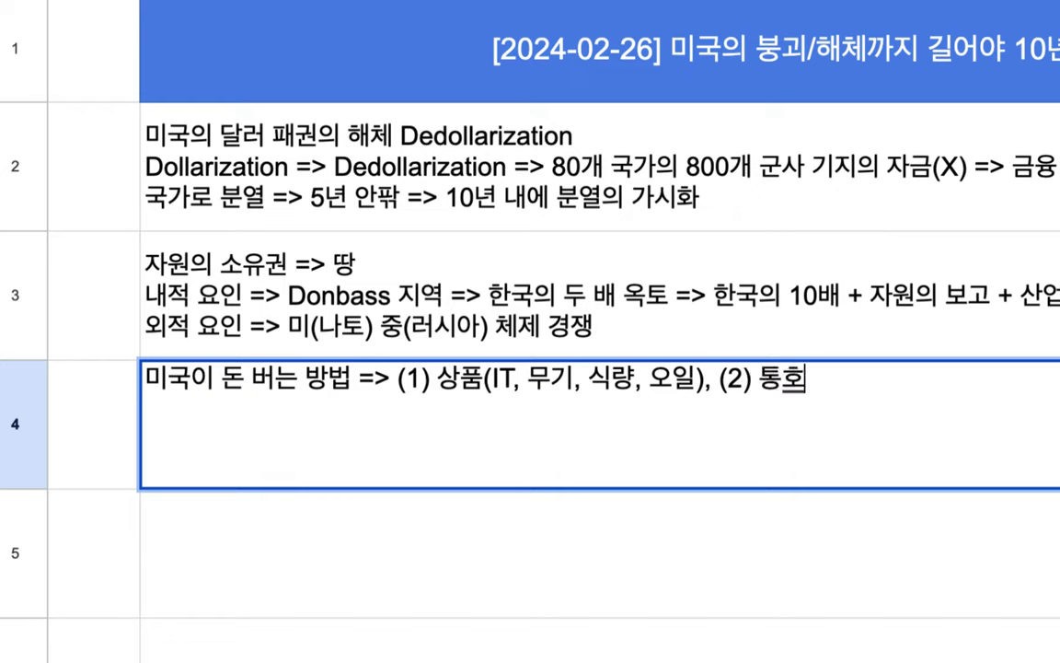
{"action": "type", "text": "금융"}
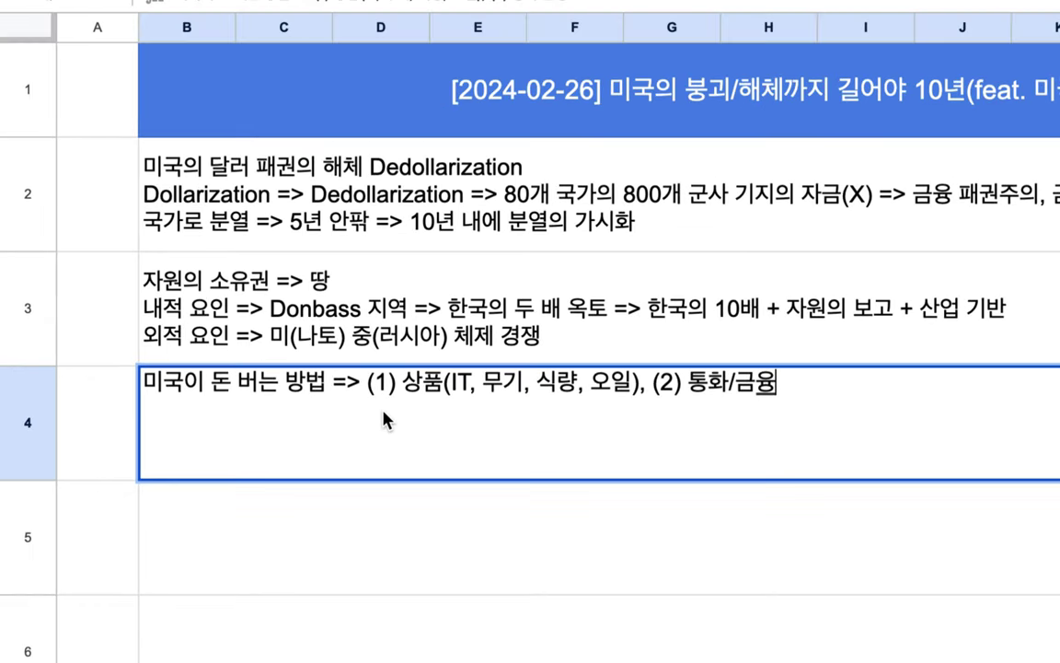
{"action": "type", "text": "=> "}
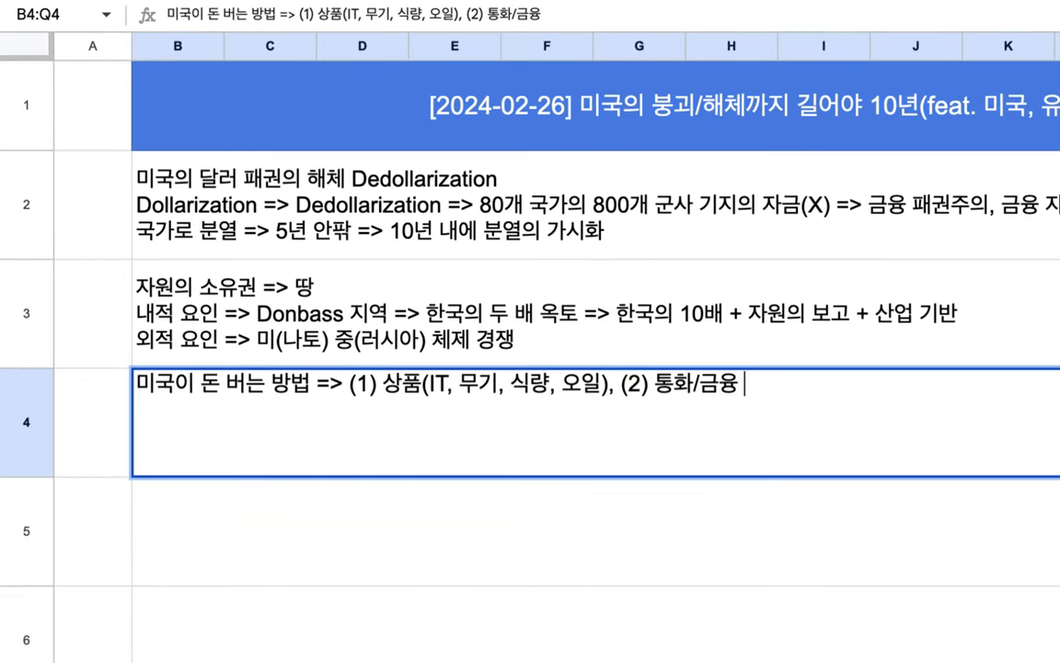
{"action": "type", "text": "5년 "}
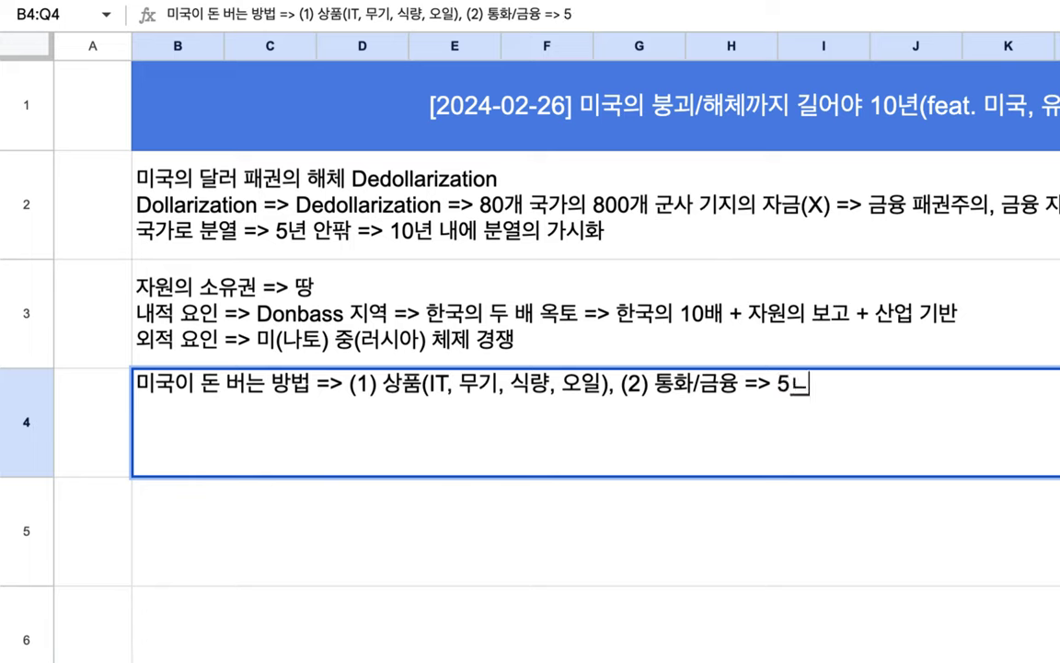
{"action": "type", "text": "내에 필망"}
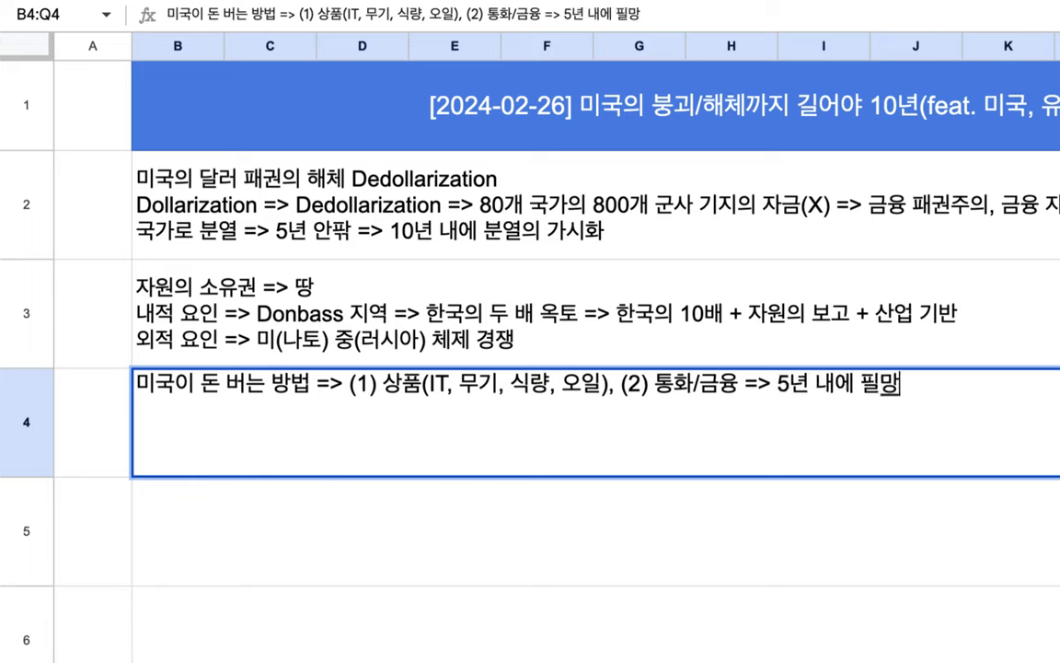
{"action": "left_click_drag", "start_coordinate": [743, 387], "coordinate": [350, 394]}
{"action": "left_click", "coordinate": [230, 512]}
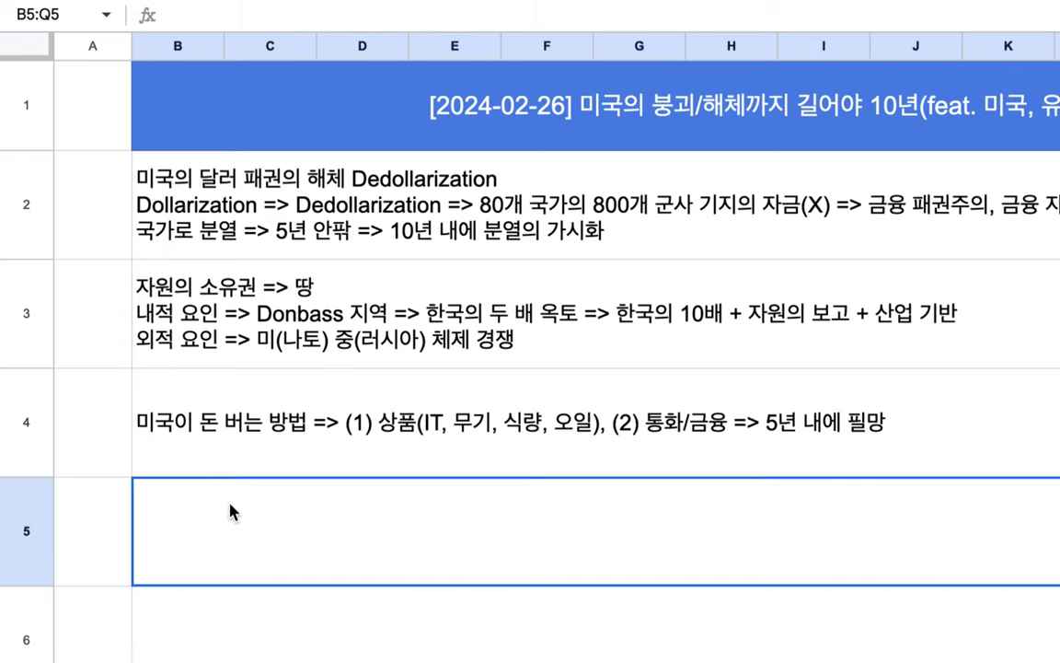
{"action": "type", "text": "IT"}
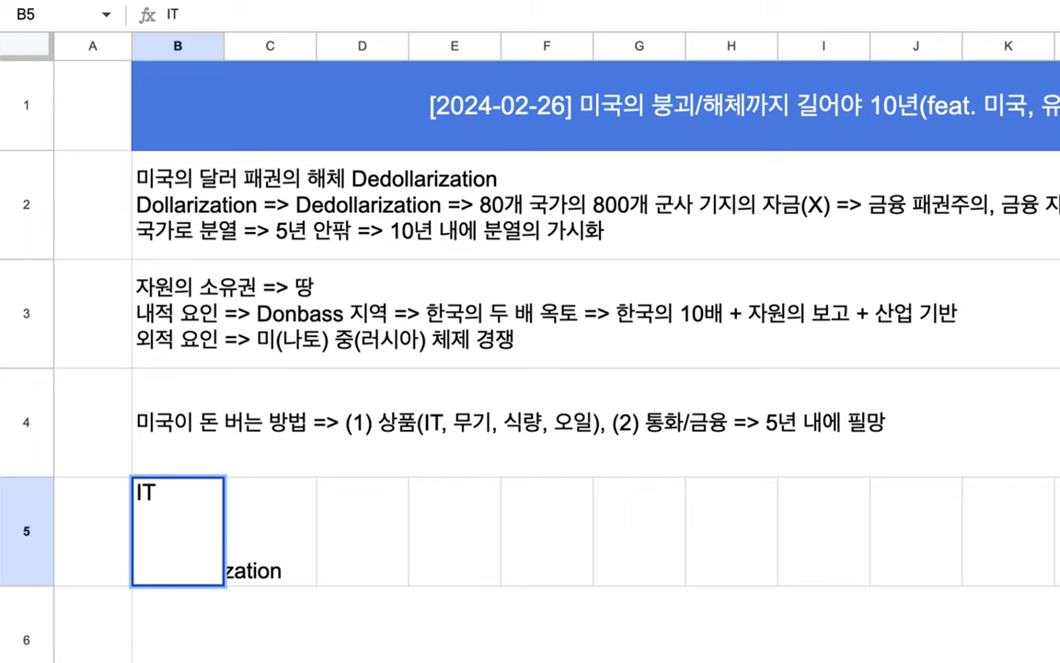
{"action": "left_click", "coordinate": [421, 362]}
{"action": "key", "text": "ctrl+z"}
{"action": "key", "text": "ctrl+z"}
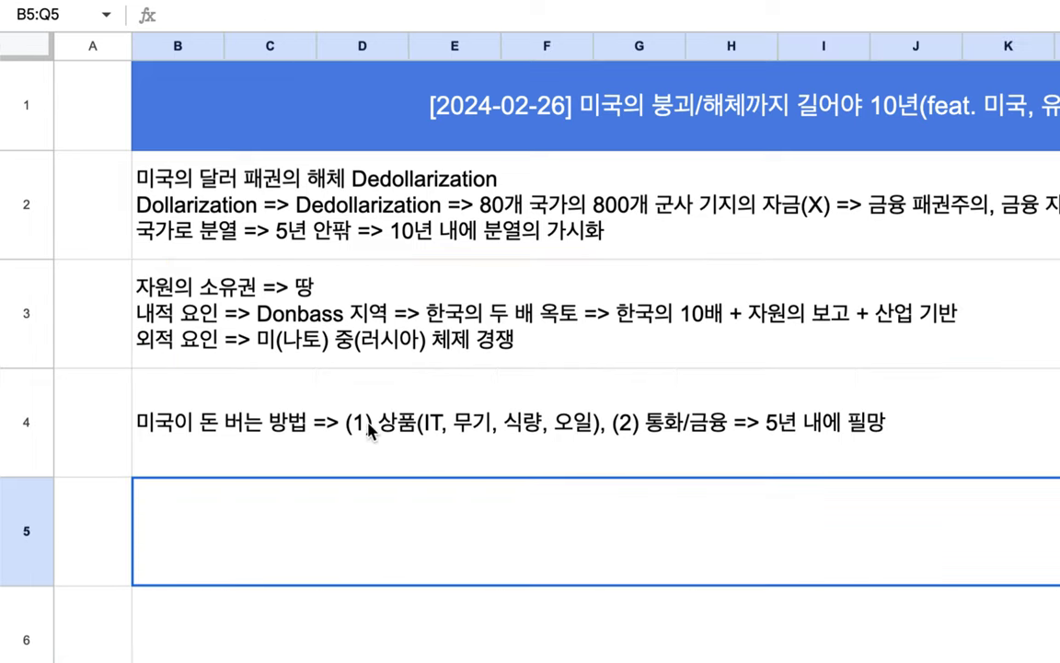
- Enter "IT => Google, Apple, MS, FB, Amazon" as the row 5 note
{"action": "type", "text": "IT "}
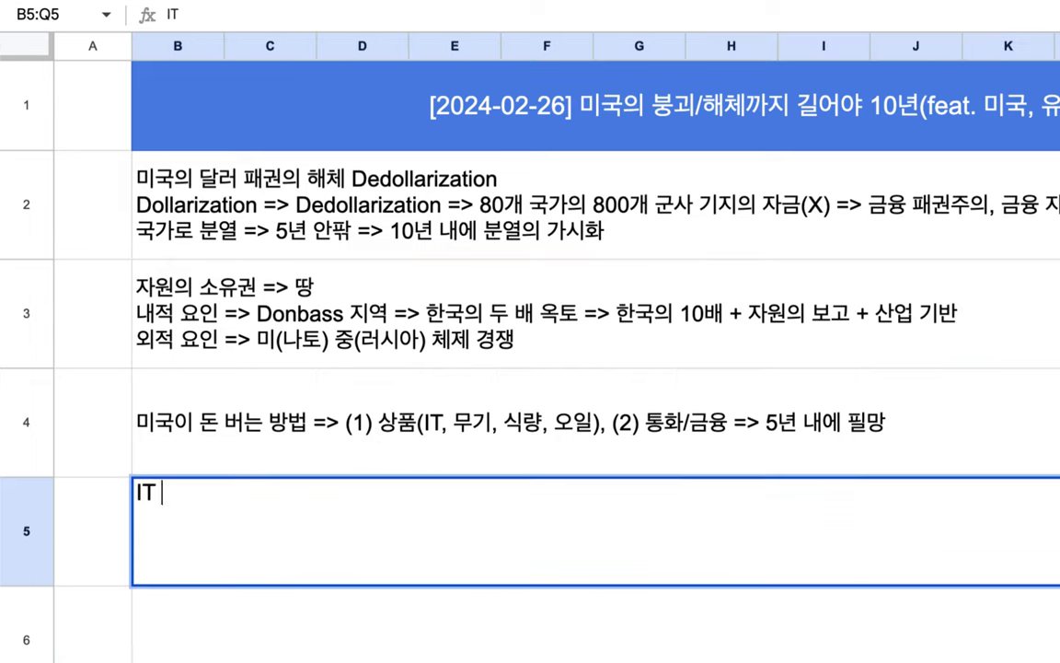
{"action": "type", "text": "=> Google"}
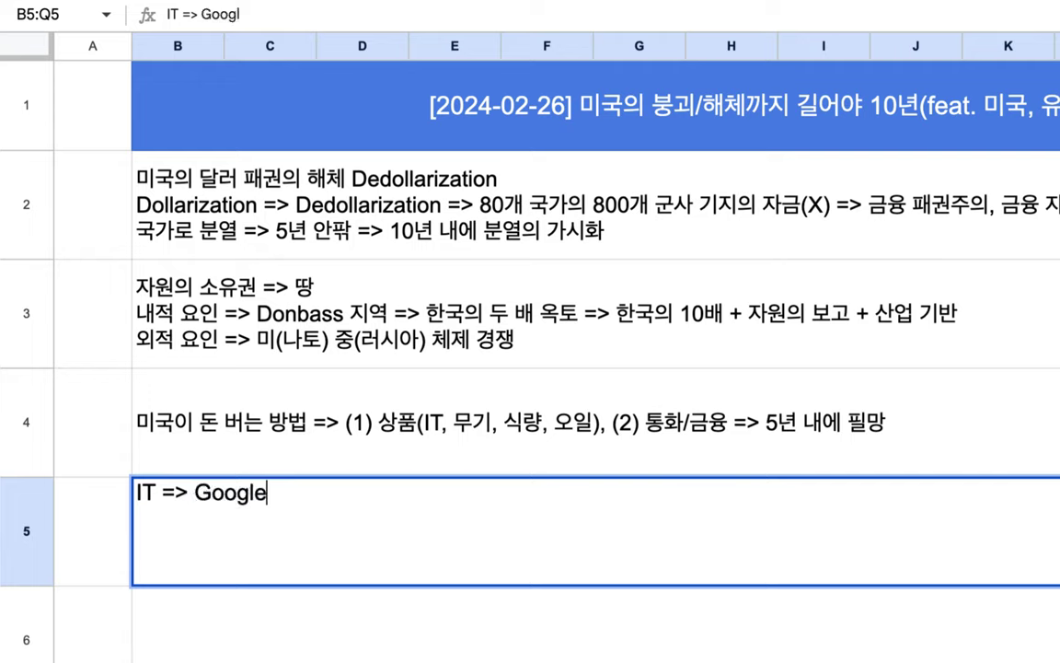
{"action": "type", "text": ", Apple, MS,"}
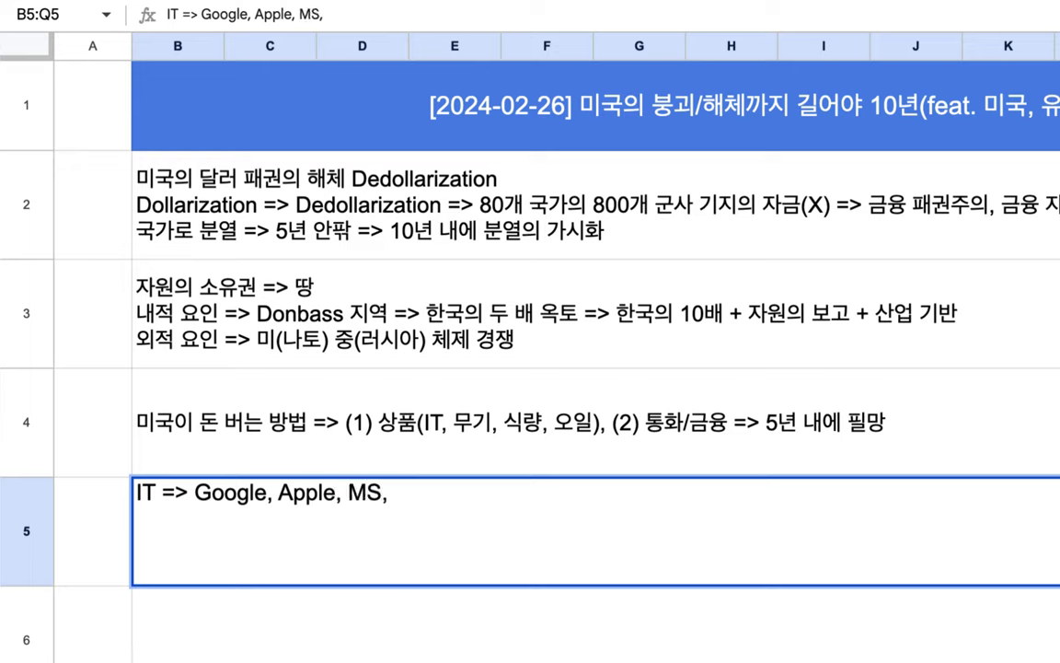
{"action": "type", "text": " FB, Amz"}
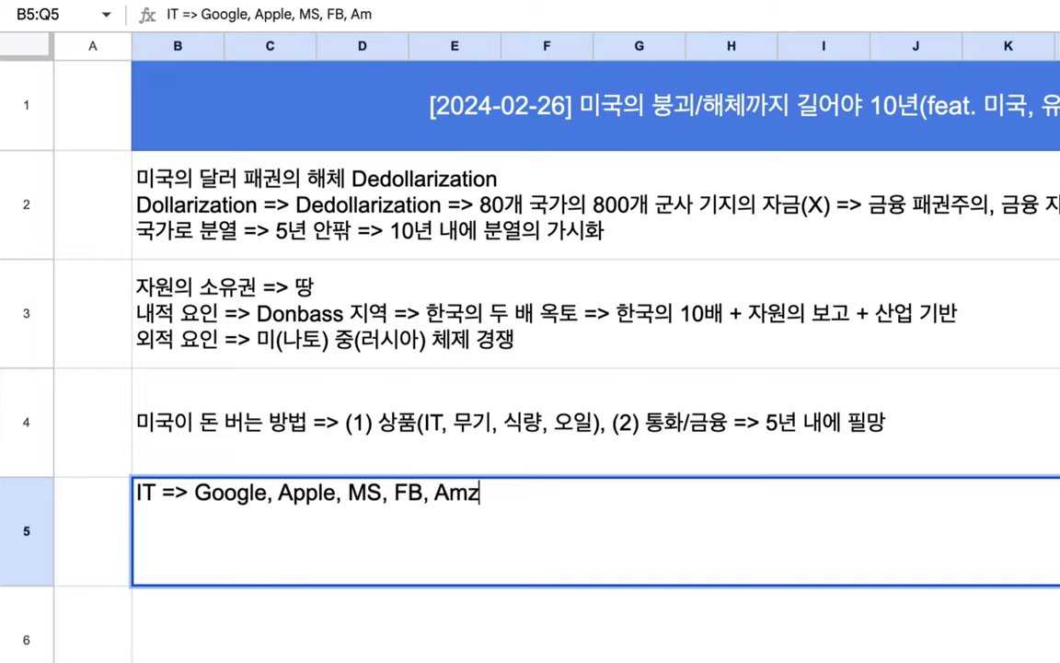
{"action": "key", "text": "BackSpace"}
{"action": "type", "text": "azon"}
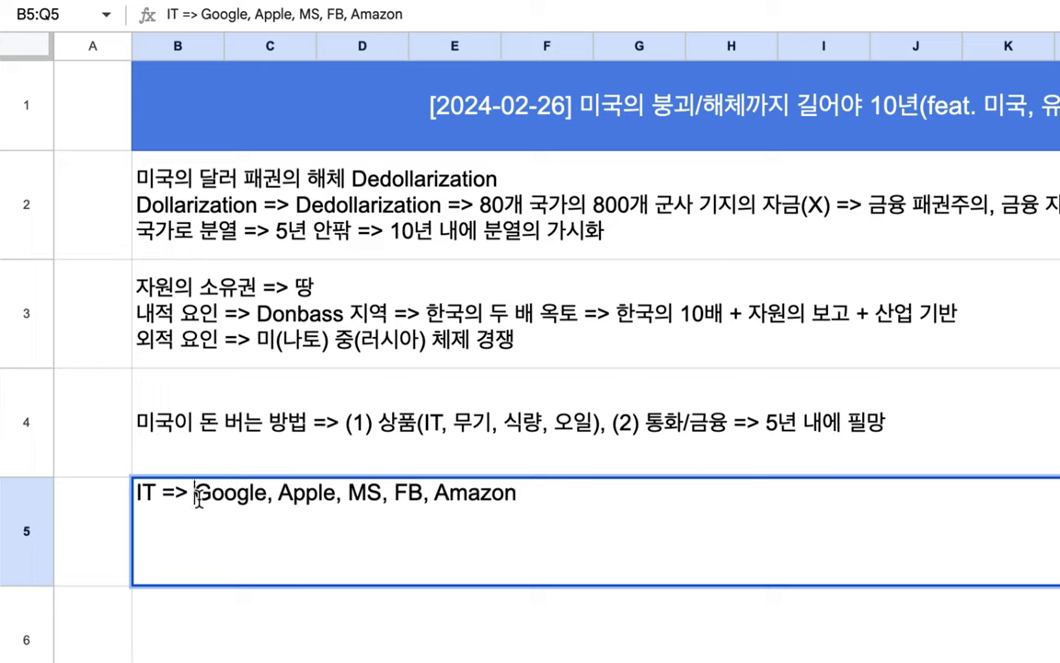
- Highlight the company list in the row 5 note, and append "=> BRICS, BRI" after "Amazon"
{"action": "left_click_drag", "start_coordinate": [194, 492], "coordinate": [518, 495]}
{"action": "left_click", "coordinate": [604, 494]}
{"action": "type", "text": "=>"}
{"action": "type", "text": " 중러"}
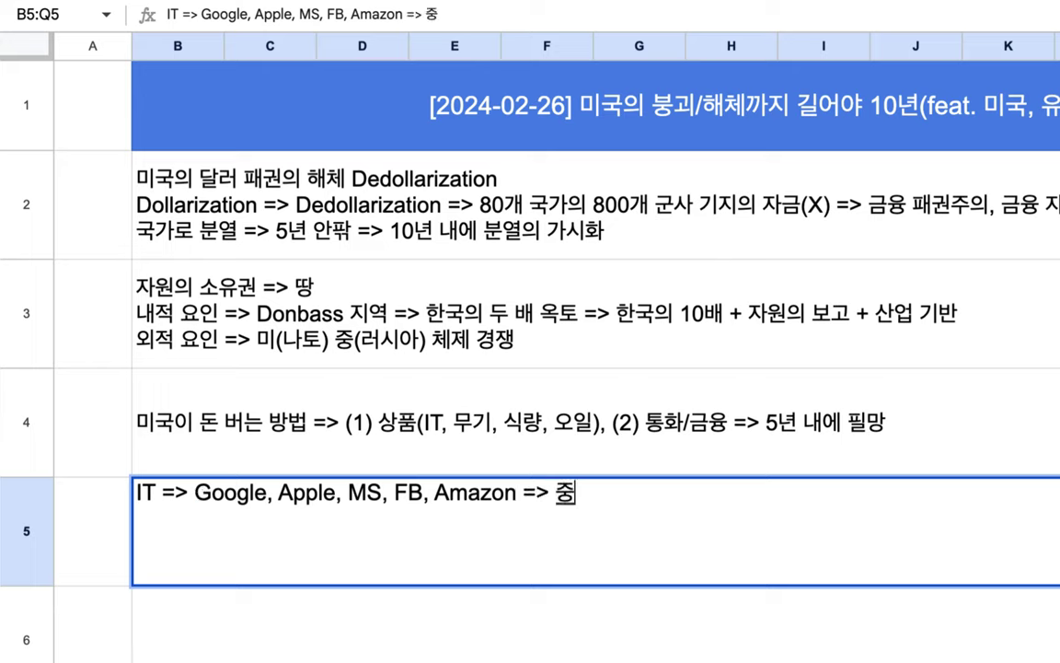
{"action": "key", "text": "BackSpace"}
{"action": "key", "text": "BackSpace"}
{"action": "type", "text": "BRICS, BRI"}
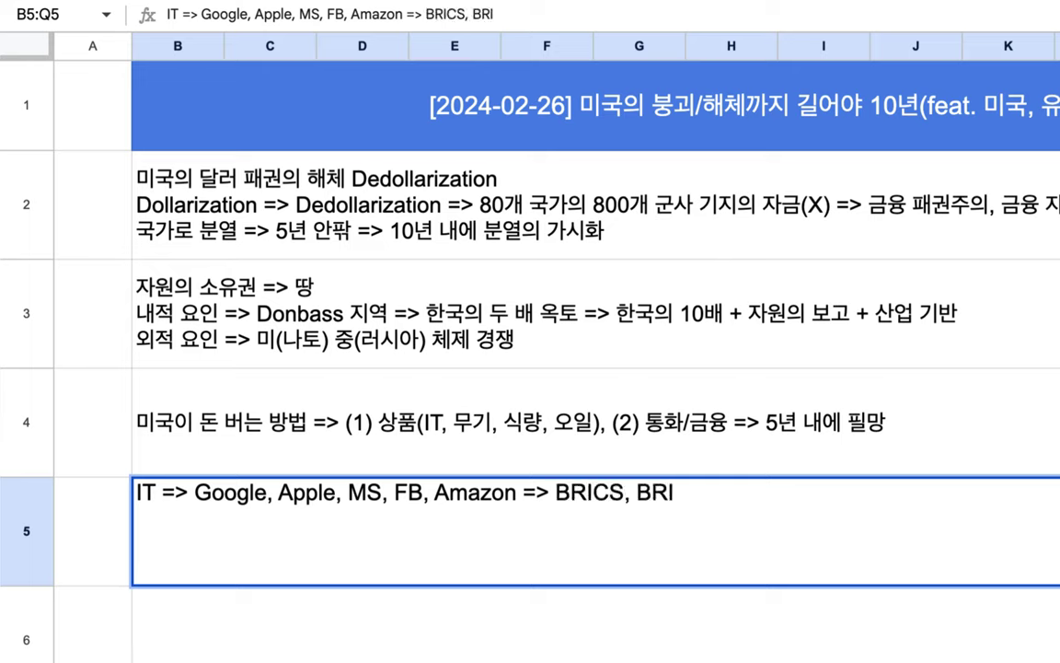
- Complete the row 5 note with "150개 국가들이 더이상 사용하지 않을 것" after "BRI"
{"action": "type", "text": " 150ro"}
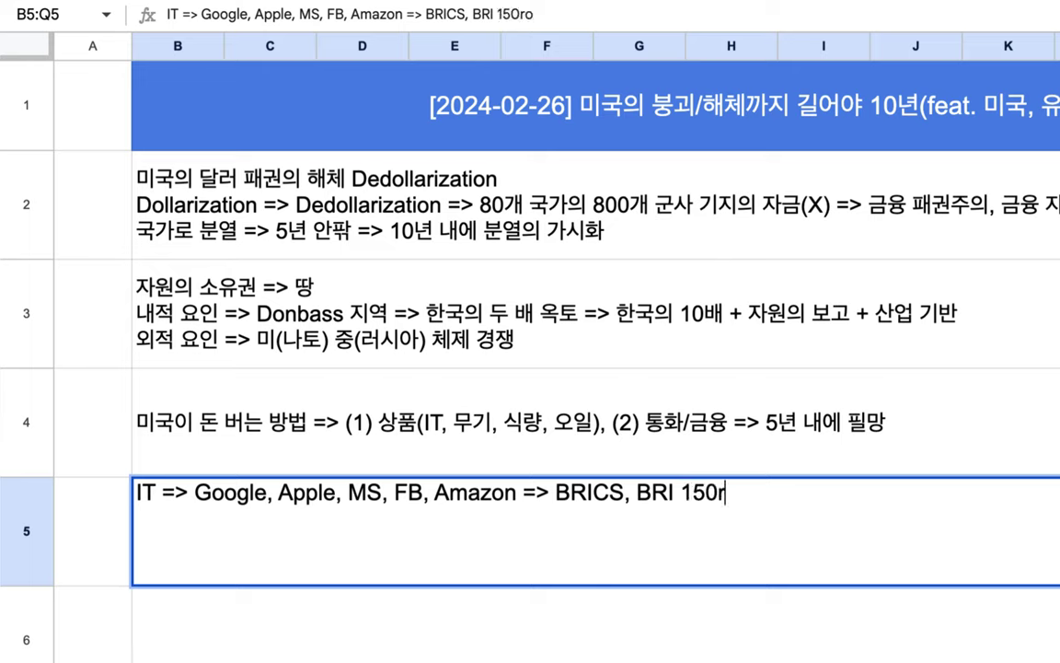
{"action": "type", "text": " 국가들이 더이상"}
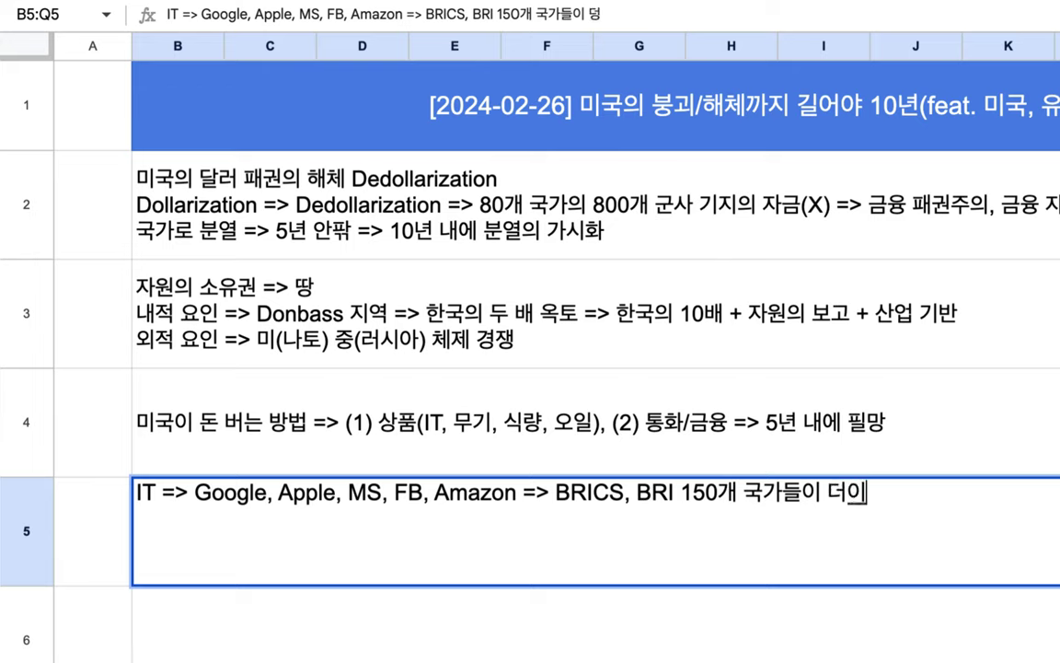
{"action": "type", "text": "사용하지 않"}
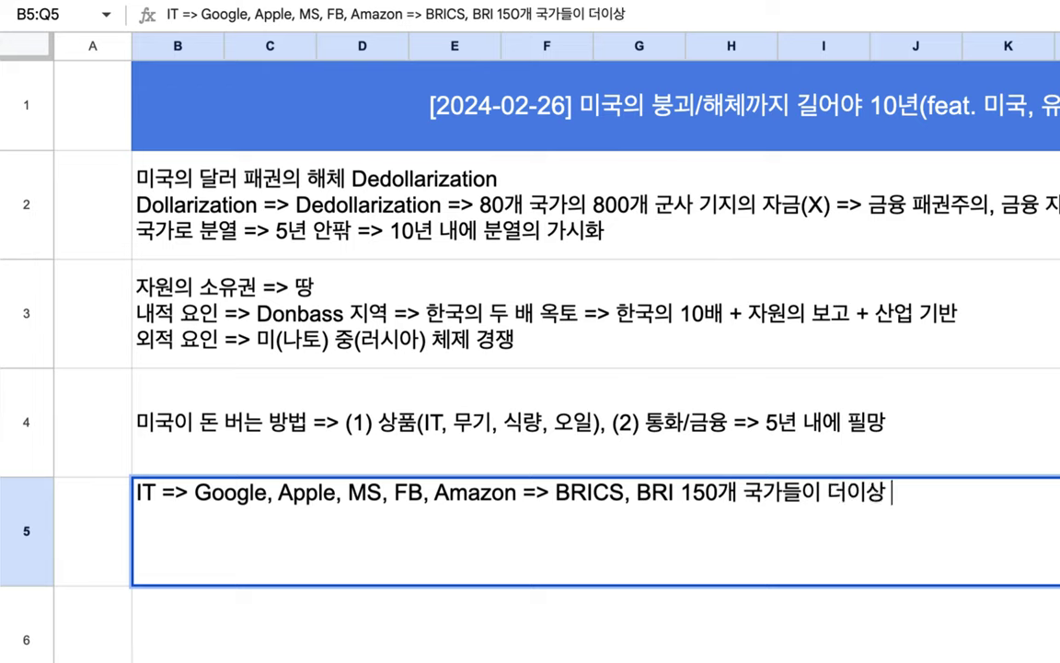
{"action": "type", "text": "을 것"}
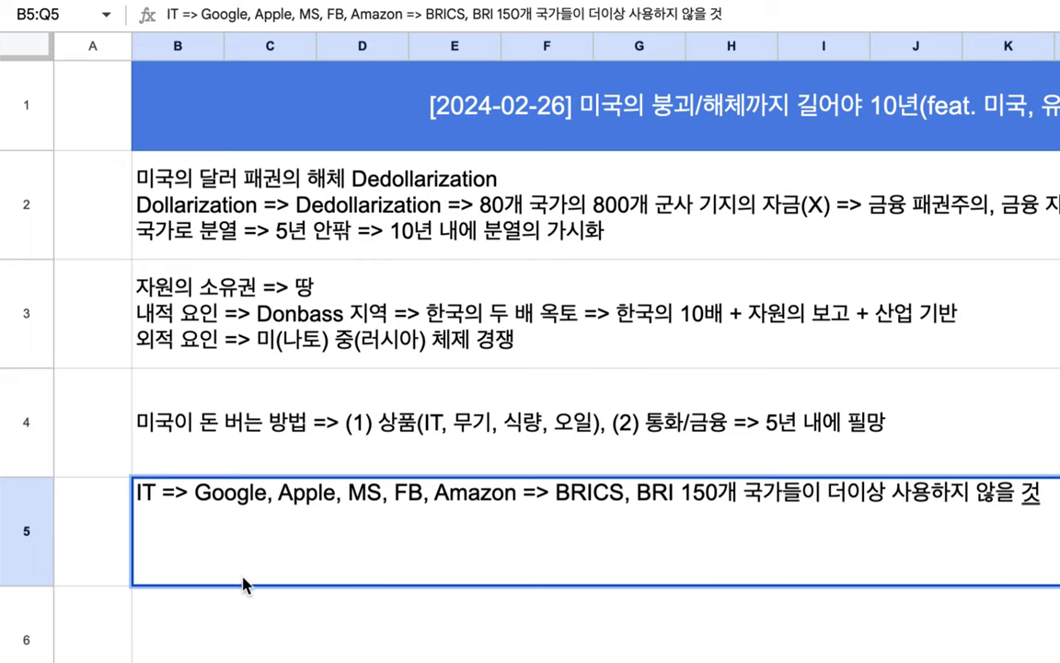
{"action": "key", "text": "Return"}
{"action": "scroll", "coordinate": [253, 612], "scroll_direction": "down", "scroll_amount": 1}
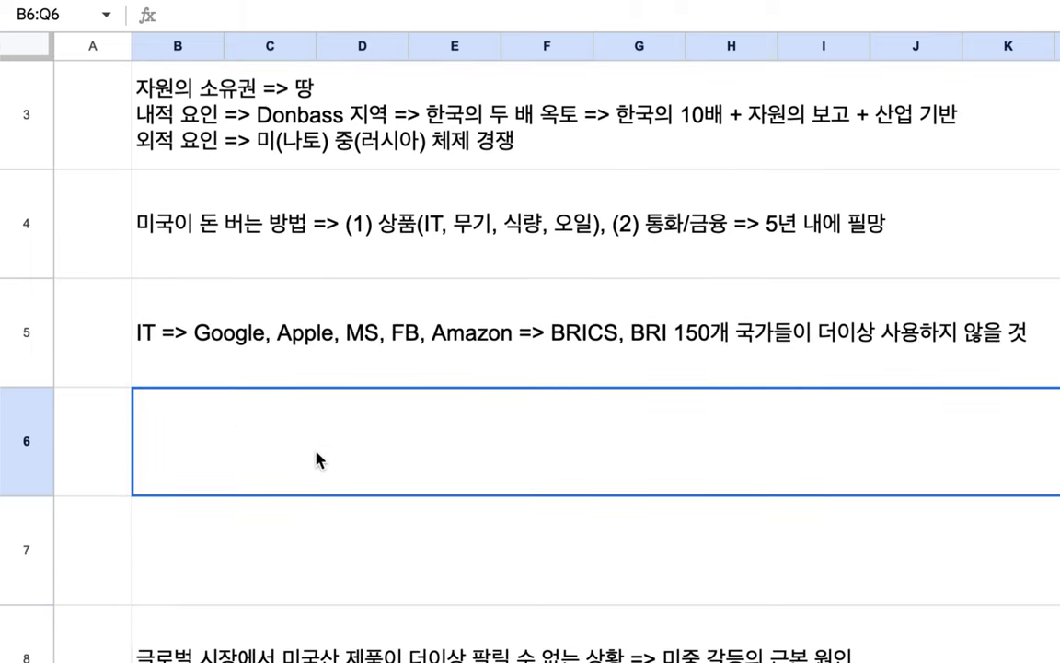
- Highlight the company list in the row 5 note and "무기" in the row 4 note
{"action": "double_click", "coordinate": [327, 363]}
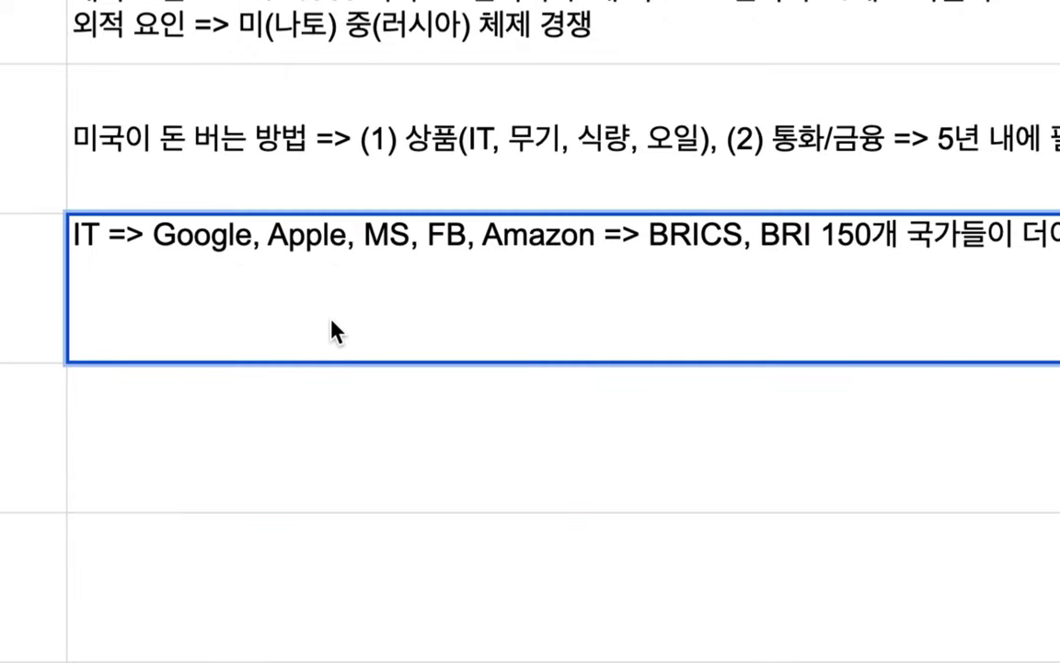
{"action": "left_click_drag", "start_coordinate": [153, 238], "coordinate": [595, 230]}
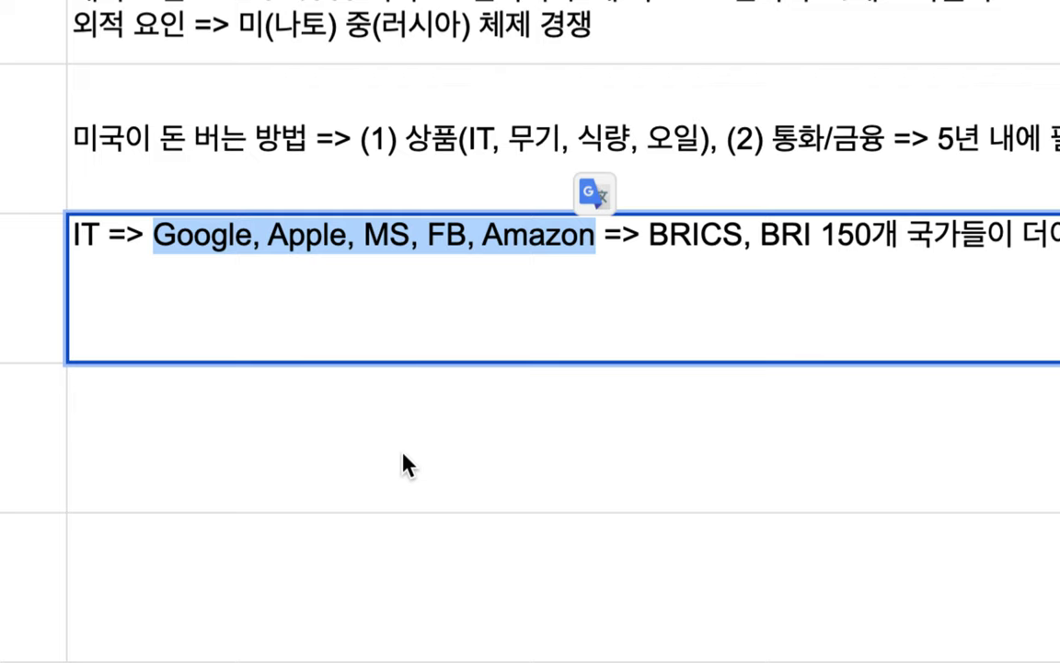
{"action": "double_click", "coordinate": [570, 127]}
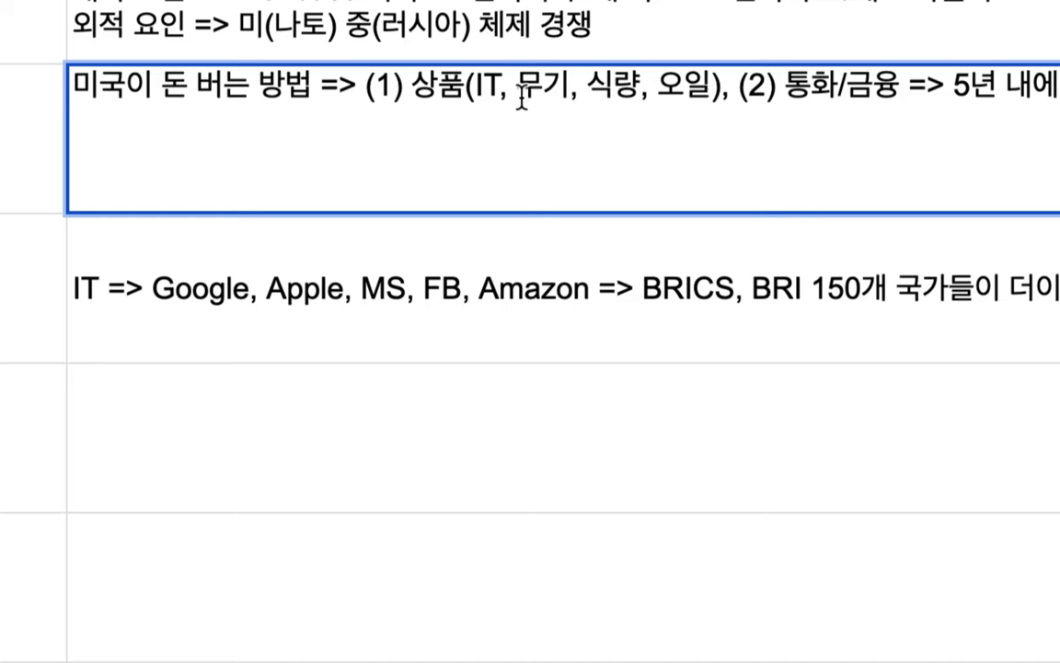
{"action": "left_click_drag", "start_coordinate": [522, 95], "coordinate": [559, 102]}
- Enter "무기 => F22, F35, Patriot => 무용지물" as the row 6 note
{"action": "double_click", "coordinate": [219, 445]}
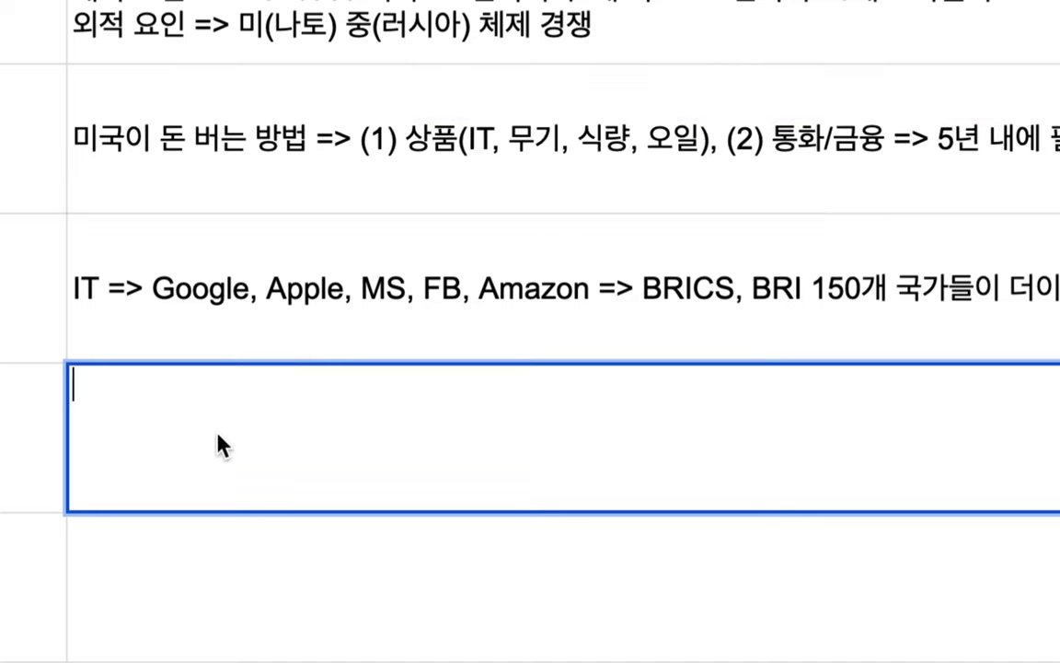
{"action": "type", "text": "무기 =>  르"}
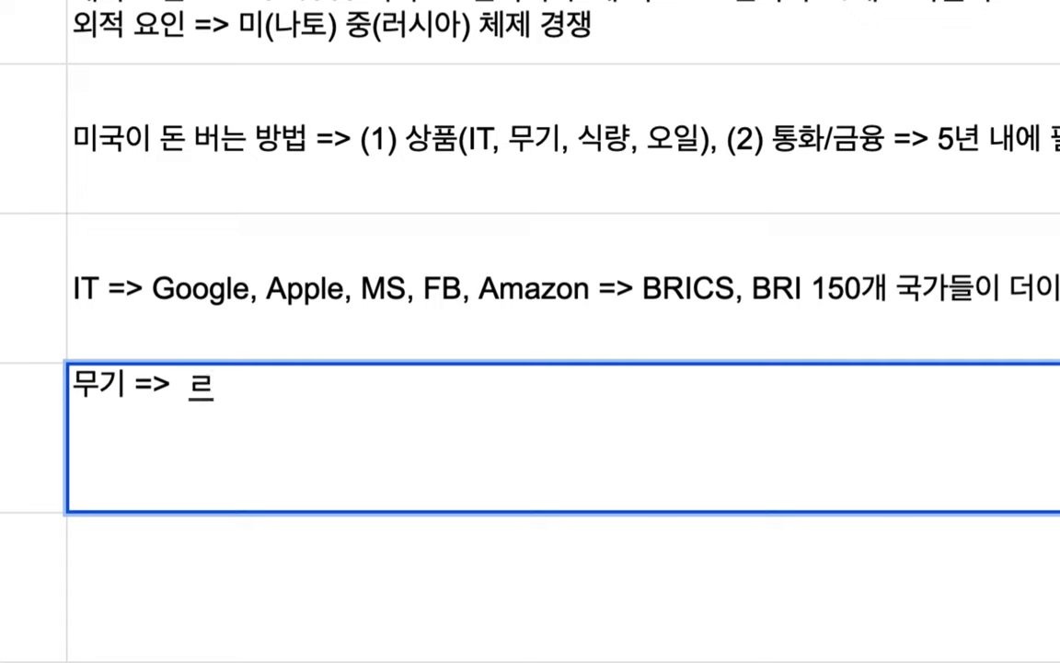
{"action": "key", "text": "BackSpace"}
{"action": "key", "text": "BackSpace"}
{"action": "type", "text": "F22, F35, "}
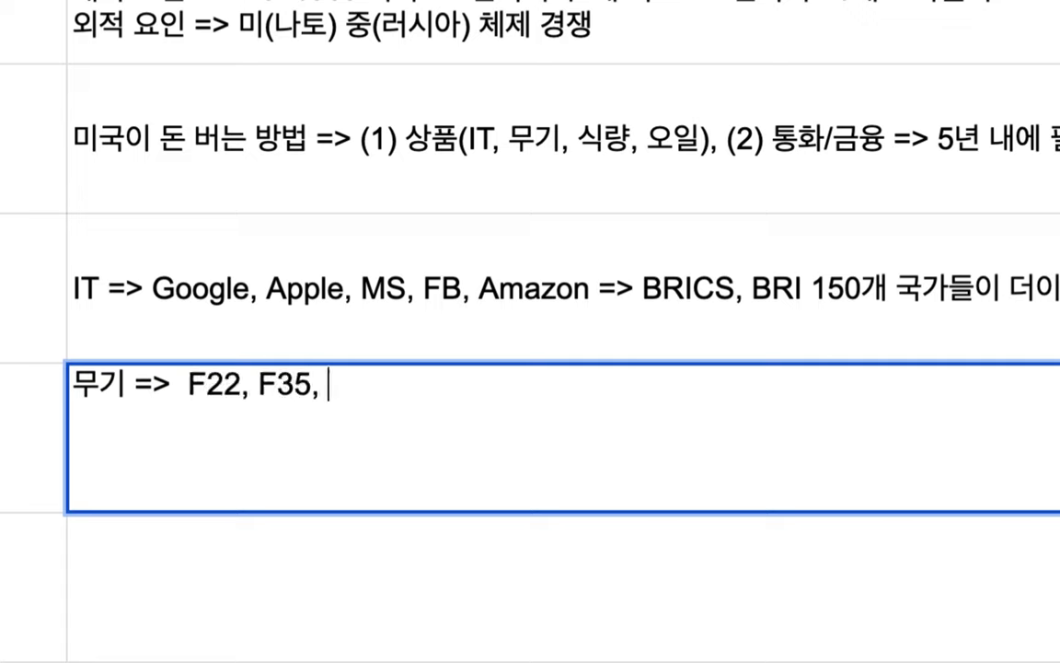
{"action": "type", "text": "Patriot "}
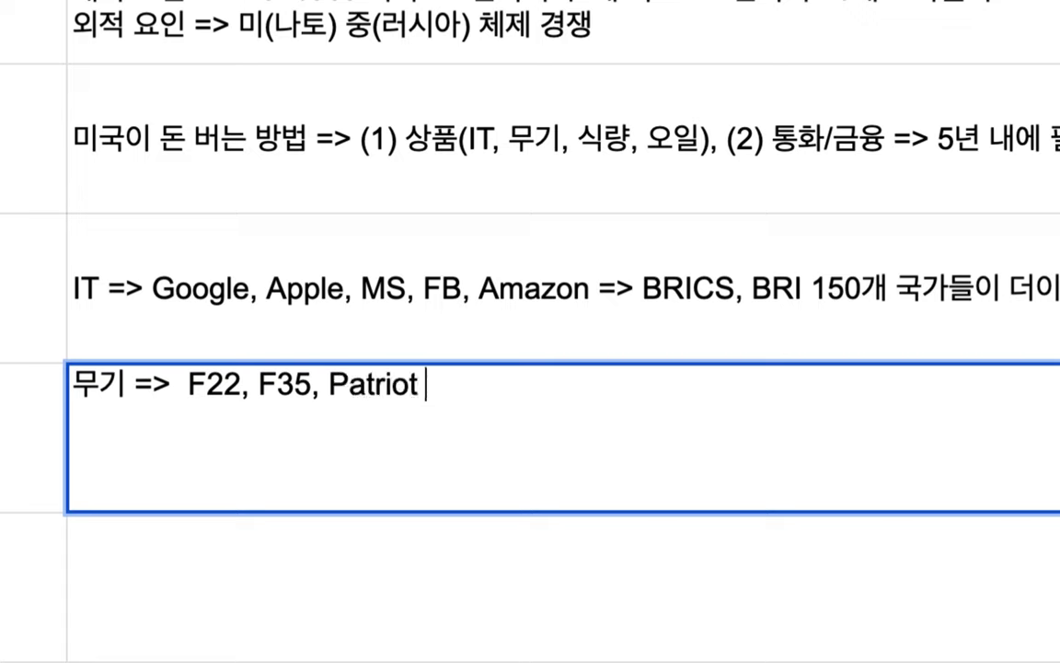
{"action": "type", "text": "=> 무용지물"}
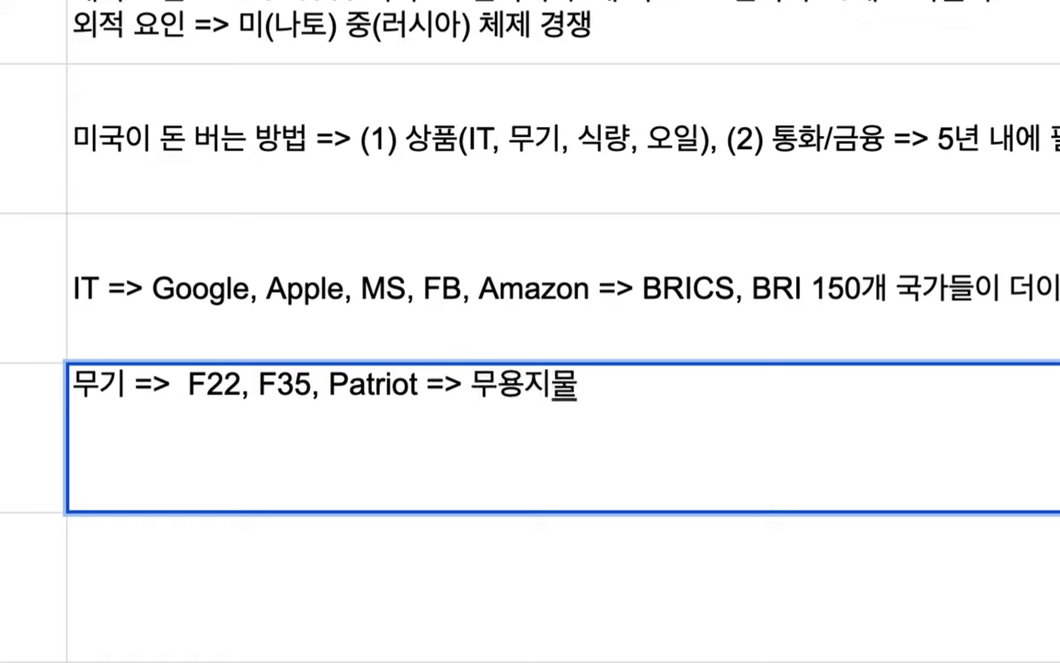
- Insert "(= S400)" after "F35" and "(= Kindzal, Avangard)" after "Patriot" in the row 6 note
{"action": "left_click_drag", "start_coordinate": [185, 391], "coordinate": [310, 391]}
{"action": "left_click", "coordinate": [313, 388]}
{"action": "type", "text": "("}
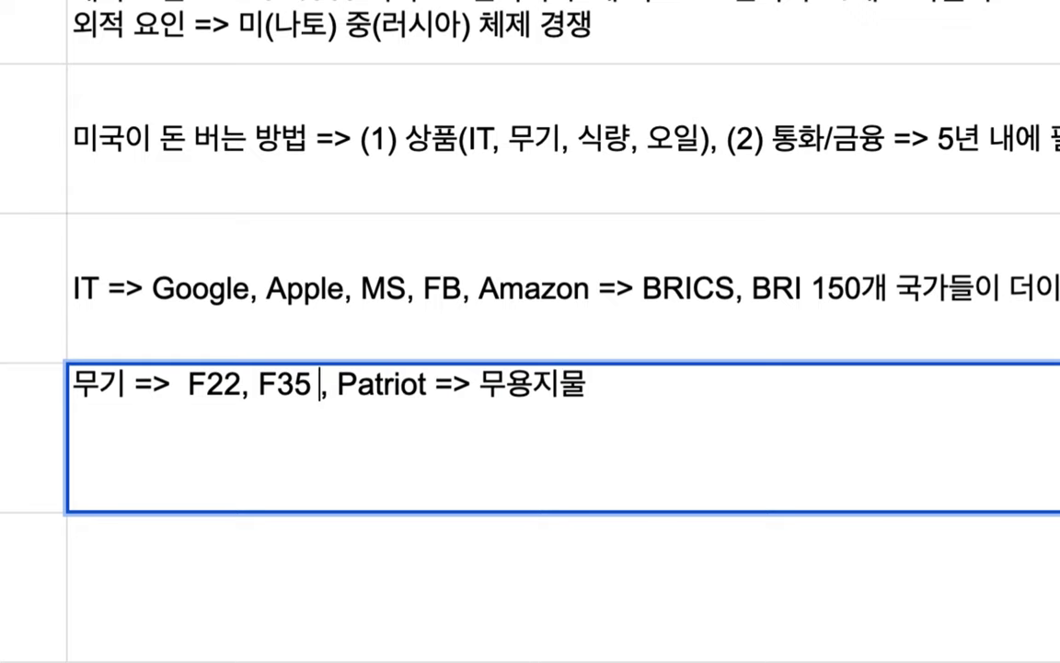
{"action": "type", "text": "S400"}
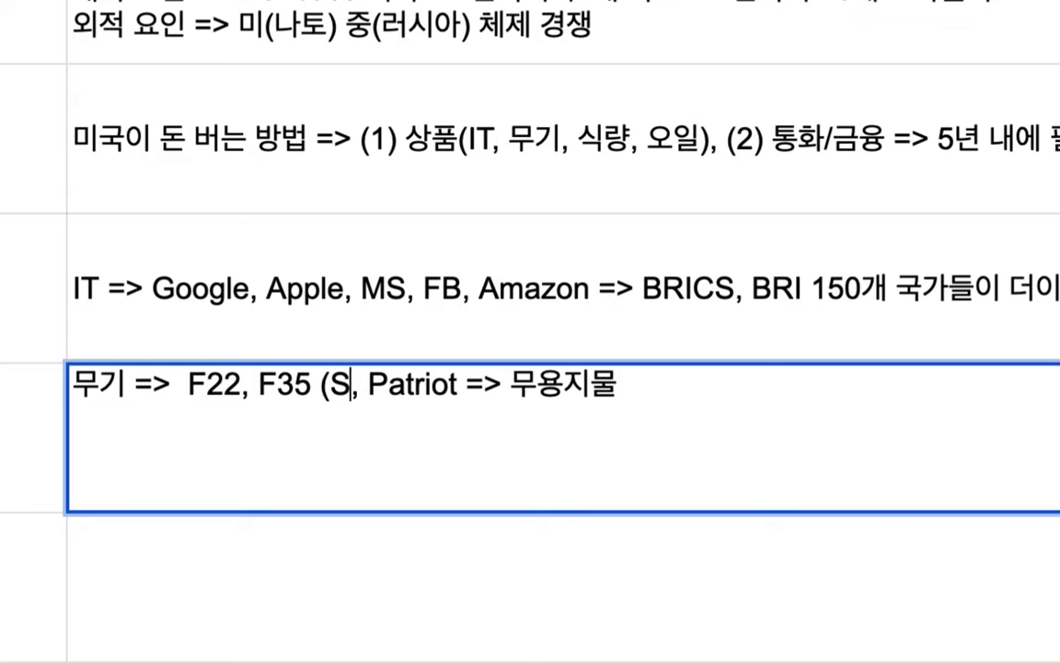
{"action": "type", "text": ")"}
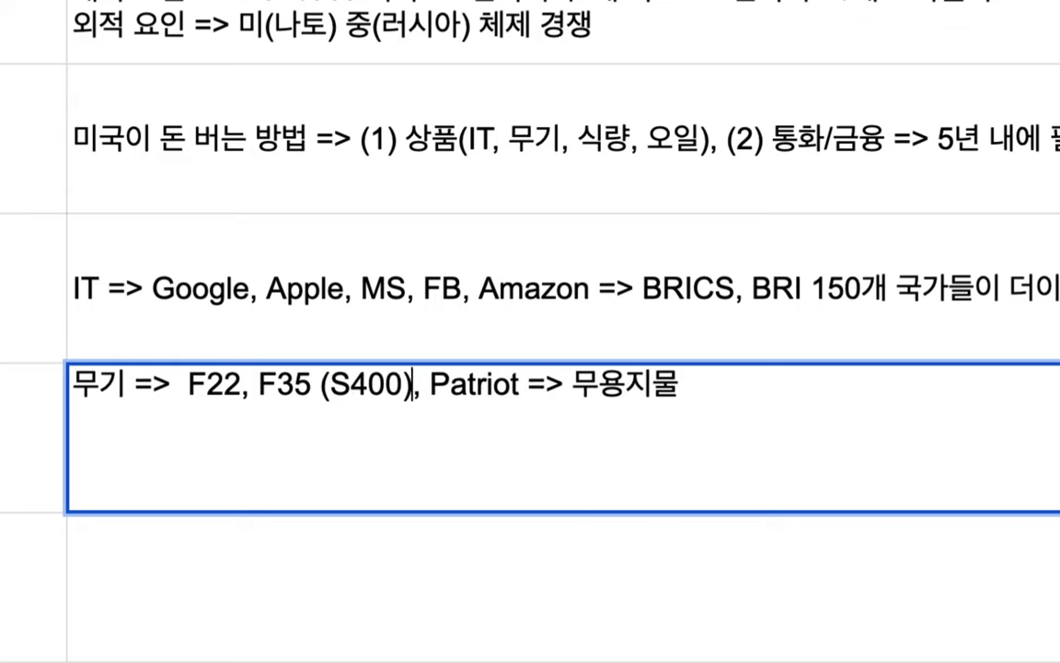
{"action": "left_click", "coordinate": [520, 389]}
{"action": "type", "text": "(Ki"}
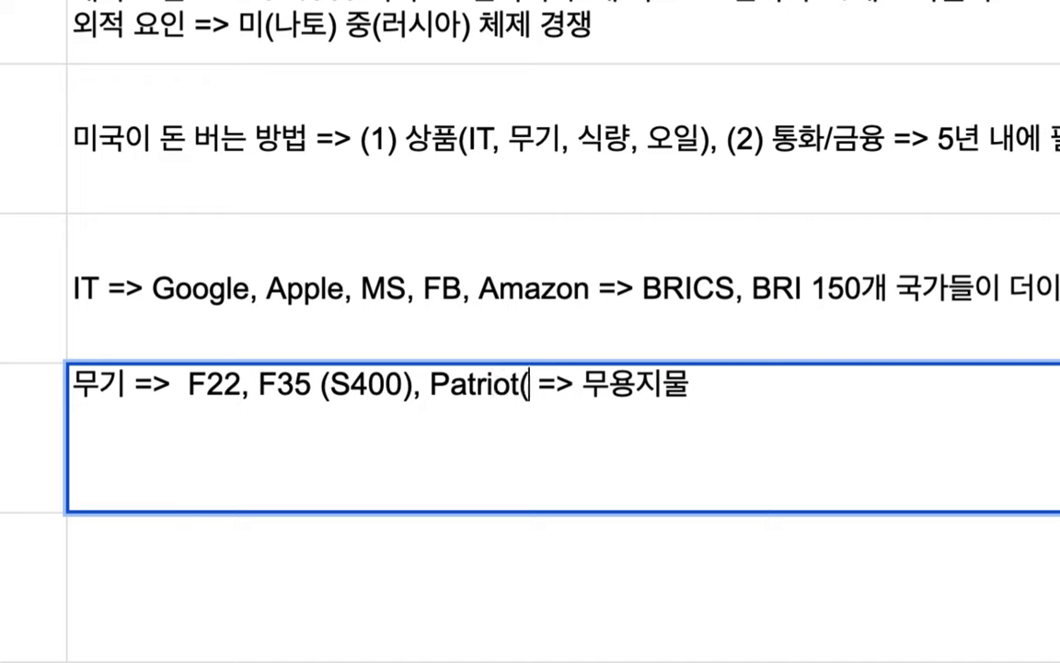
{"action": "type", "text": "nd"}
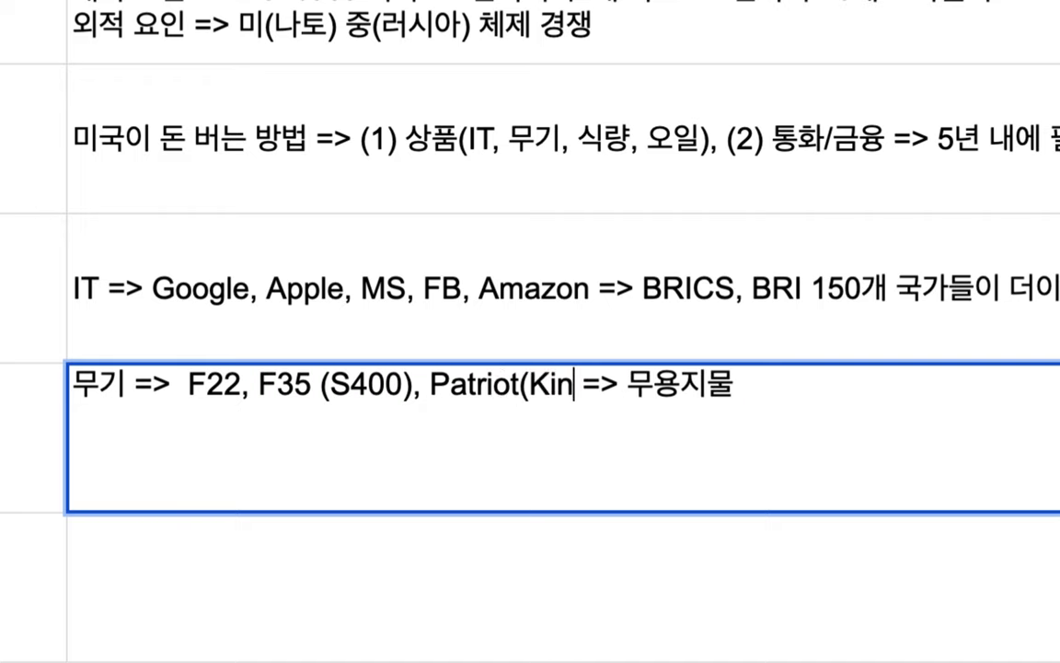
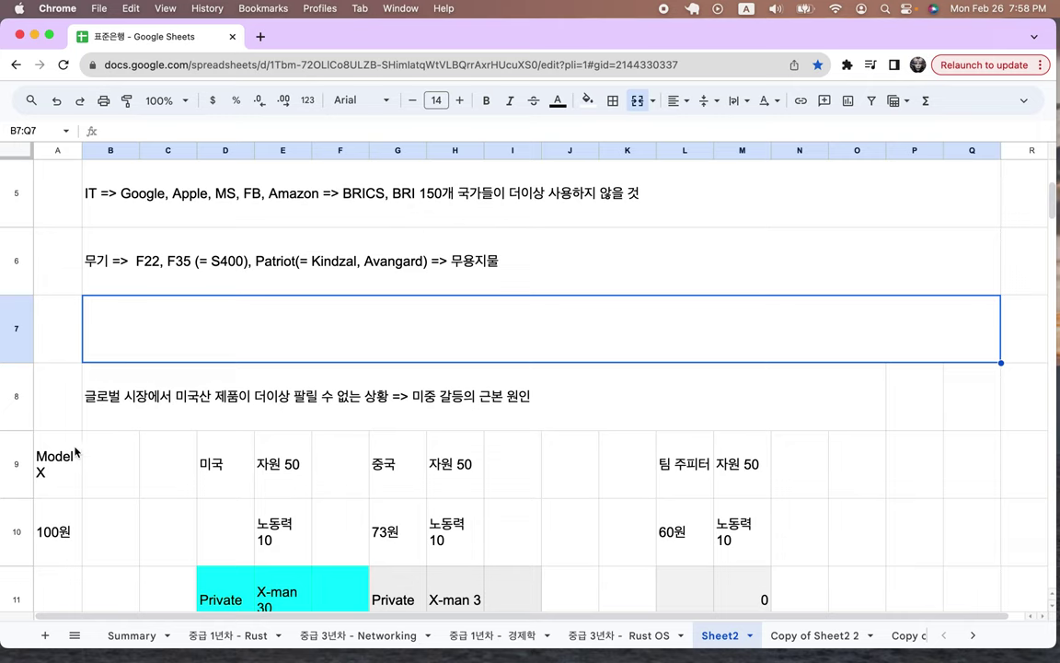
- Clear the contents of rows 8 to 10 and start the row 7 note with "식량 => 아프리카, 중남미"
{"action": "key", "text": "Delete"}
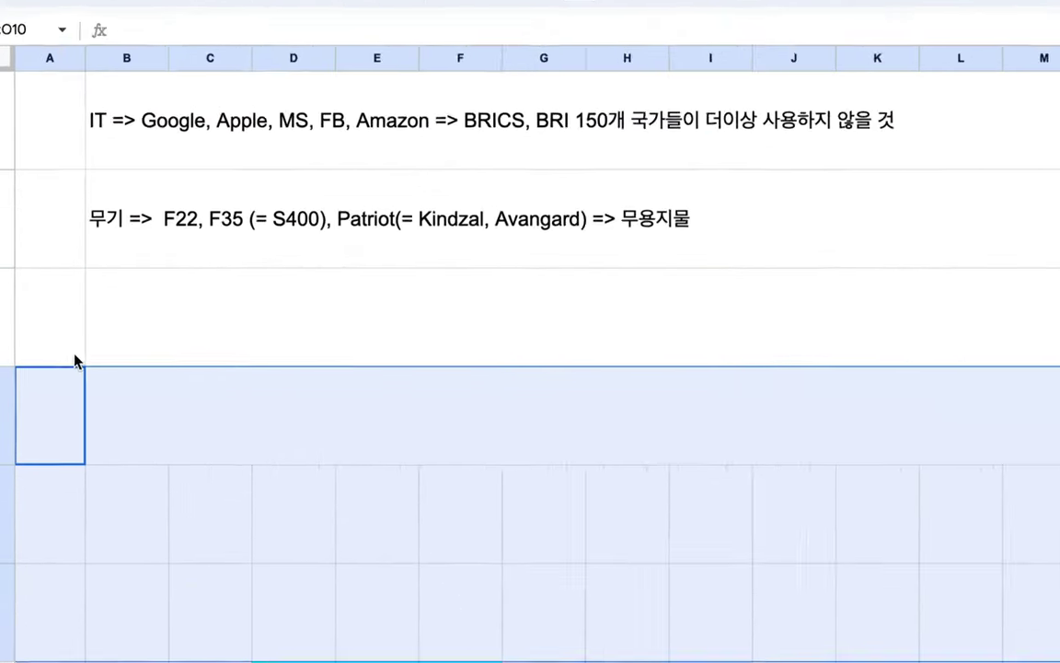
{"action": "left_click", "coordinate": [116, 338]}
{"action": "double_click", "coordinate": [143, 328]}
{"action": "type", "text": "tlr"}
{"action": "key", "text": "BackSpace"}
{"action": "key", "text": "BackSpace"}
{"action": "key", "text": "BackSpace"}
{"action": "type", "text": "식량 => 애"}
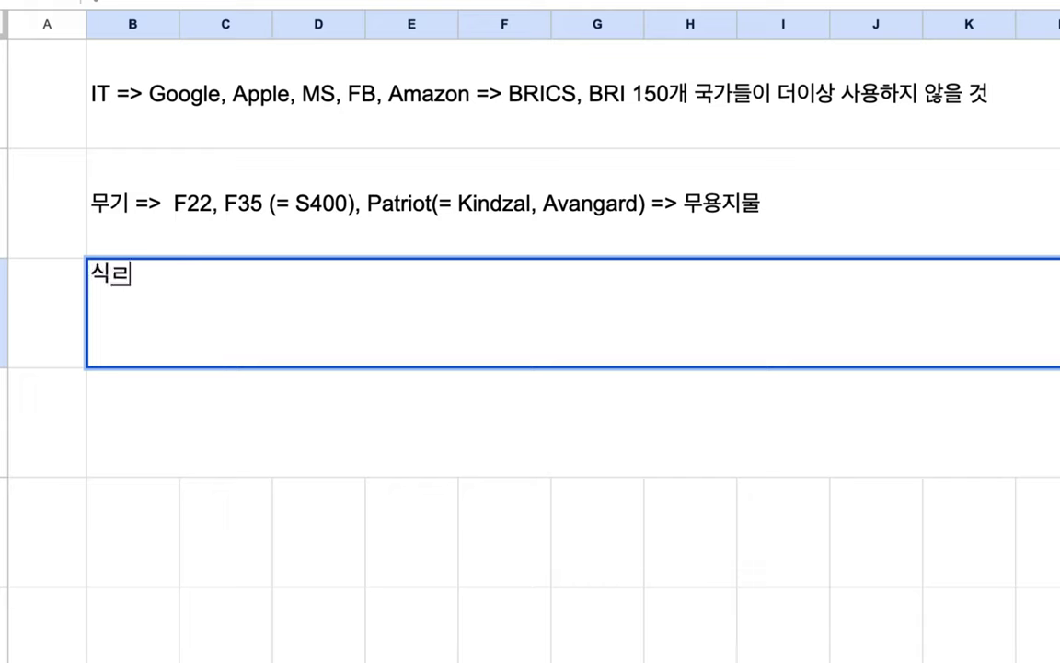
{"action": "key", "text": "BackSpace"}
{"action": "type", "text": "아프리카, "}
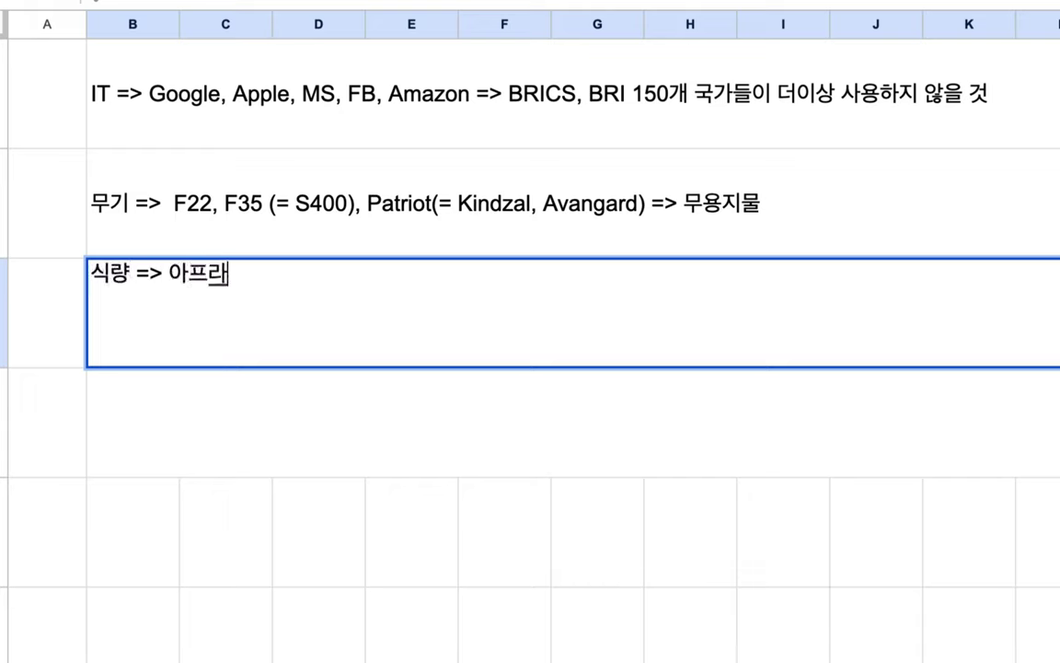
{"action": "type", "text": "중남미"}
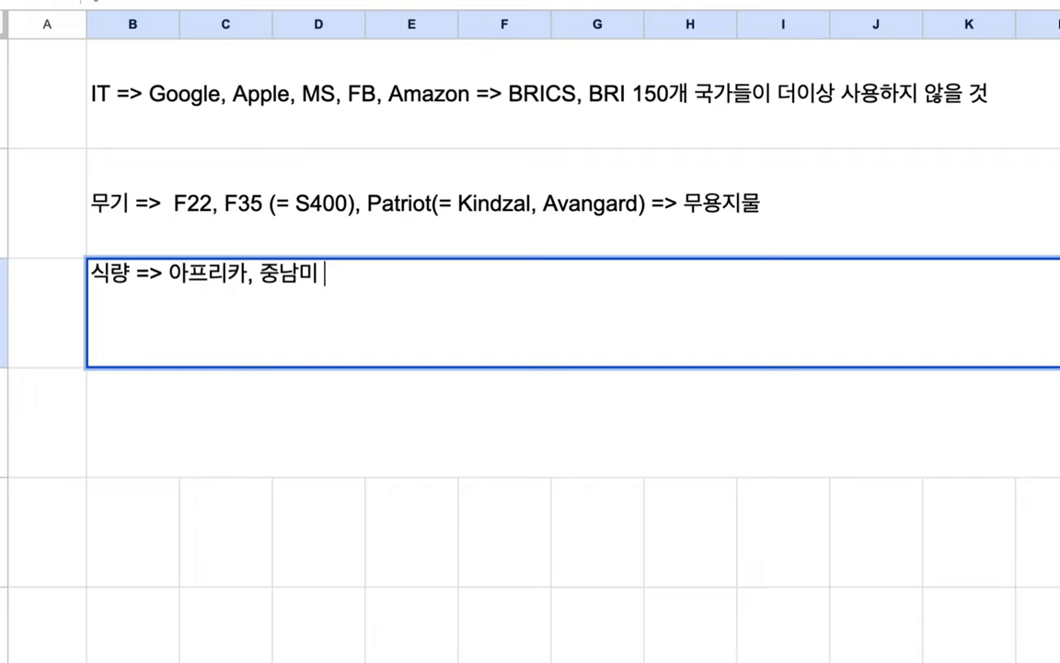
- Complete the row 7 note with "=> 러시아 등의 대안이 등장" and highlight "러시아" in it before leaving the cell
{"action": "type", "text": " => 러시아 등의"}
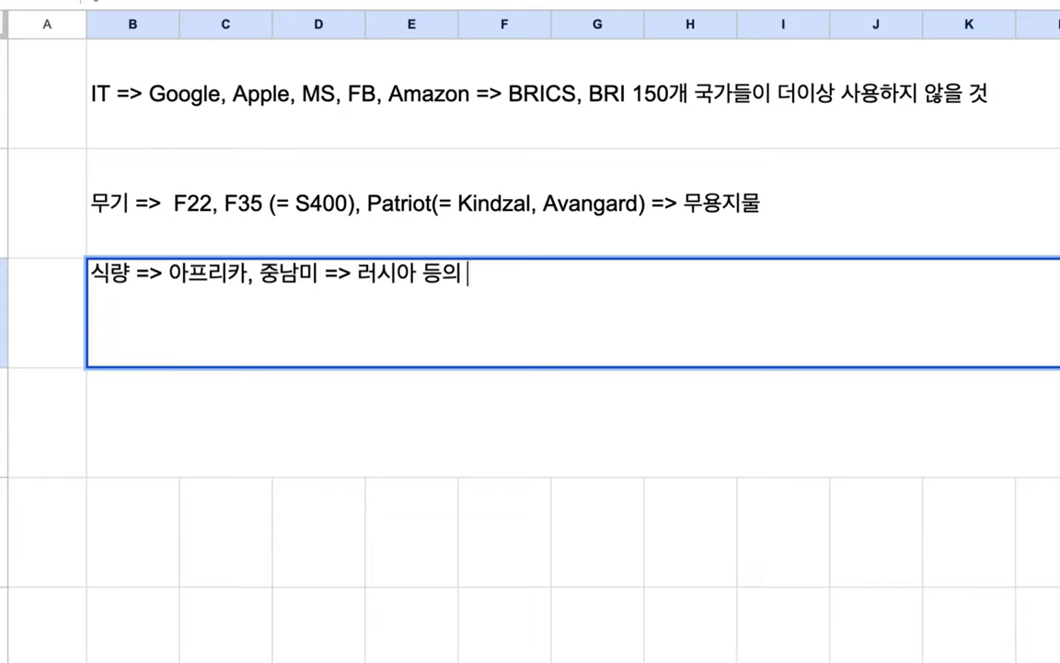
{"action": "type", "text": " 대앤이 ㄷㅇ지"}
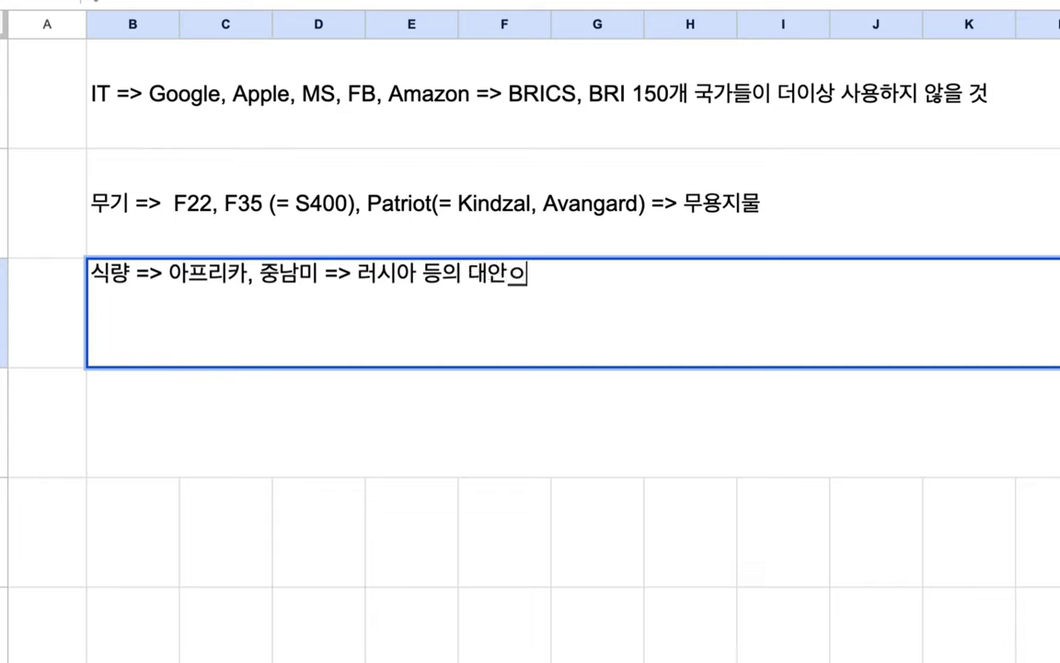
{"action": "key", "text": "BackSpace"}
{"action": "key", "text": "BackSpace"}
{"action": "key", "text": "BackSpace"}
{"action": "type", "text": "등장"}
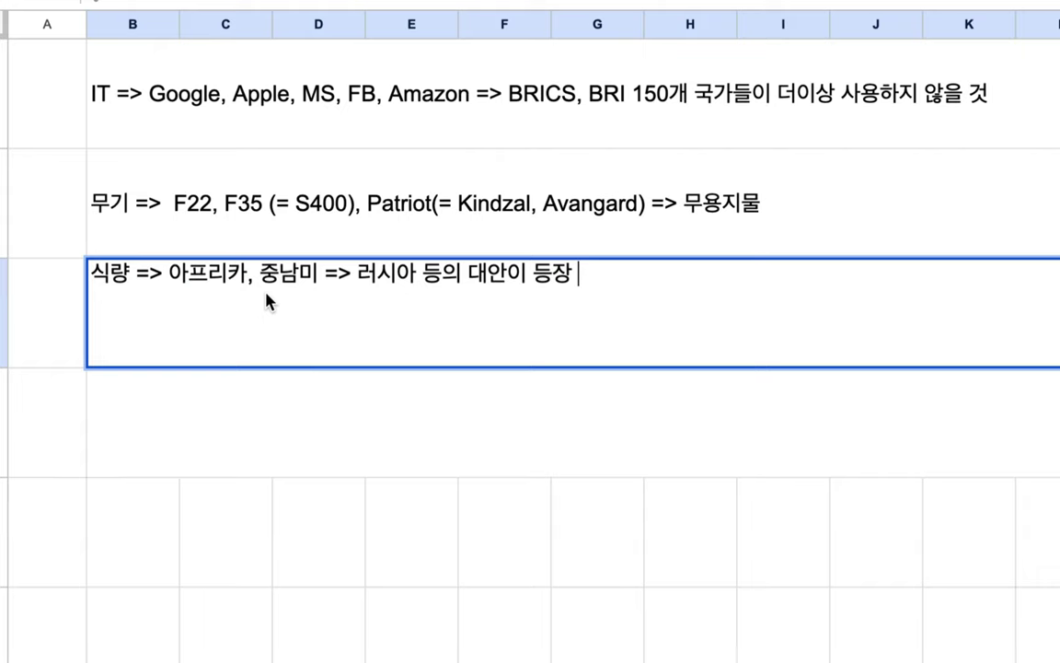
{"action": "double_click", "coordinate": [379, 278]}
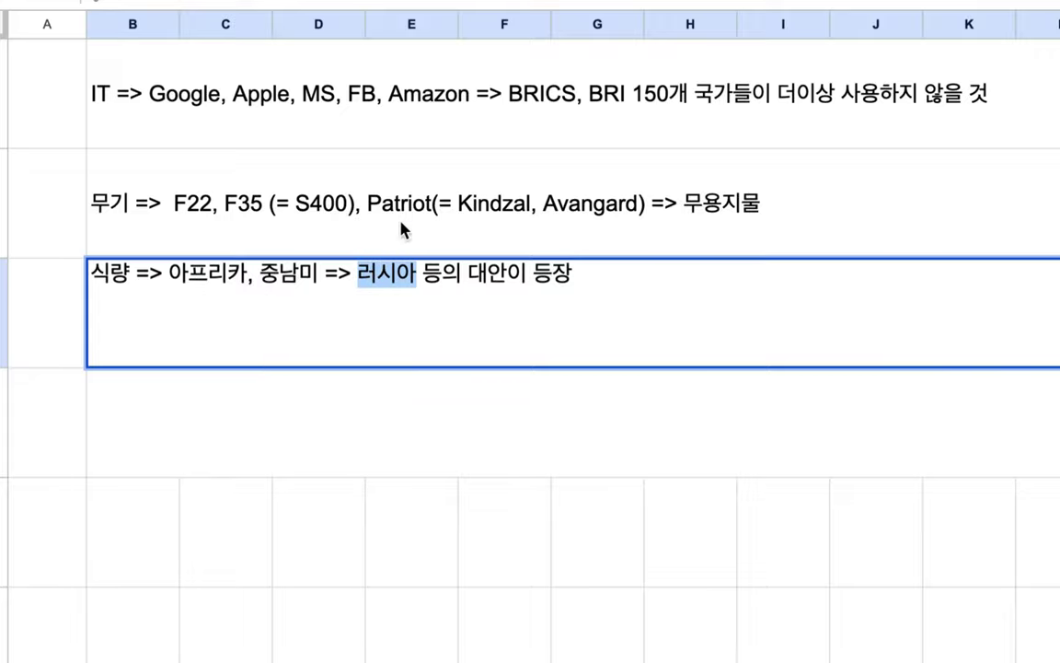
{"action": "left_click", "coordinate": [584, 232]}
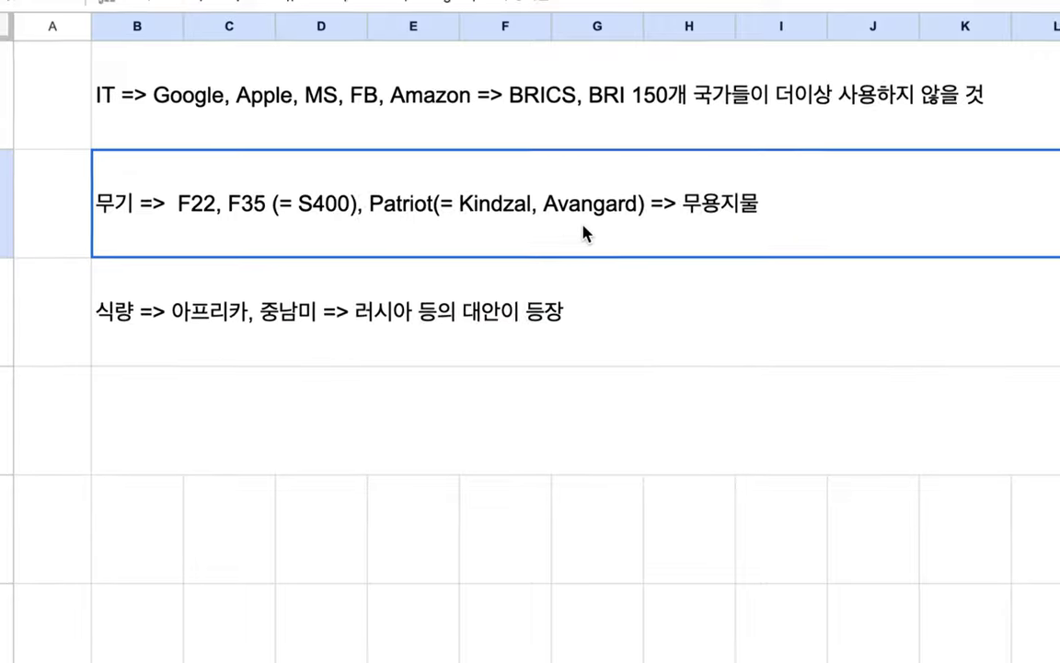
- Highlight "오일" and "통화/금융" in the row 4 note and leave the cell
{"action": "scroll", "coordinate": [585, 232], "scroll_direction": "up", "scroll_amount": 4}
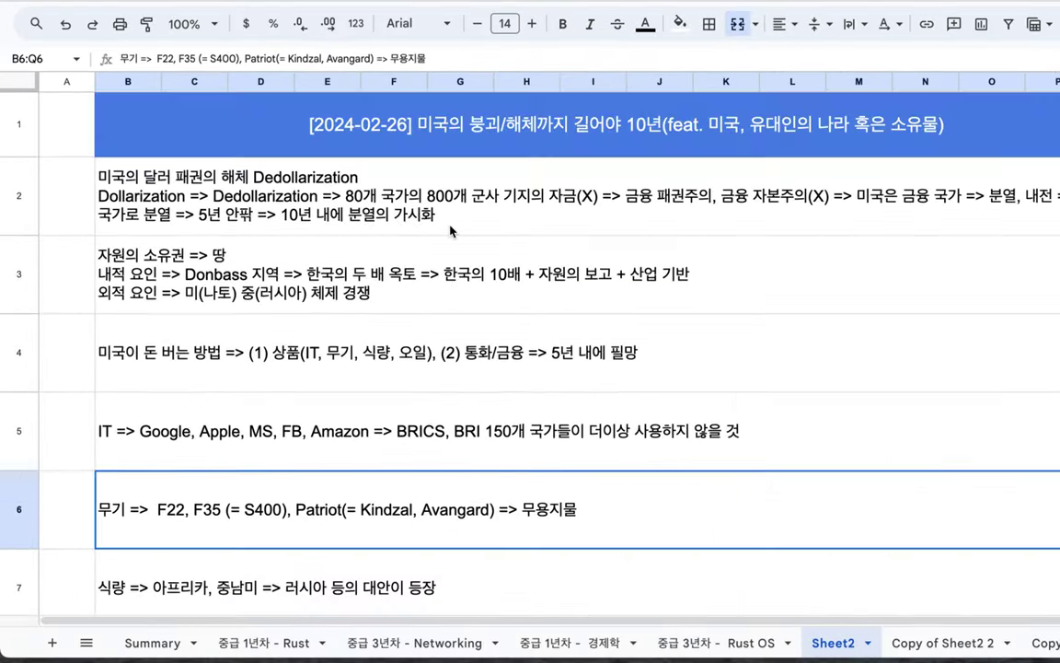
{"action": "scroll", "coordinate": [450, 230], "scroll_direction": "down", "scroll_amount": 1}
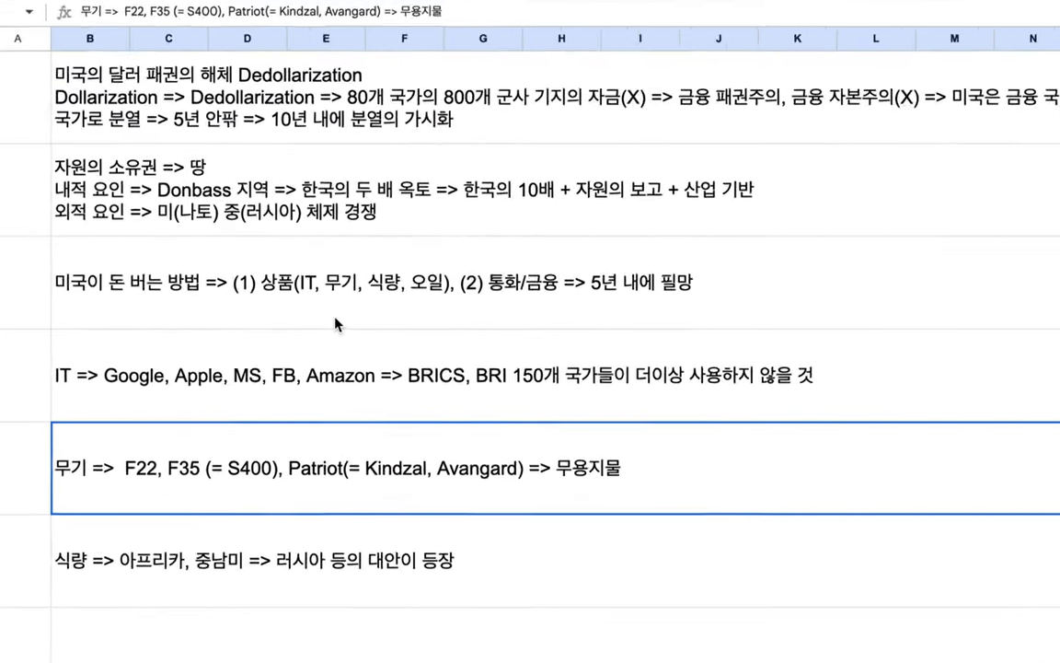
{"action": "left_click", "coordinate": [469, 273]}
{"action": "key", "text": "Return"}
{"action": "double_click", "coordinate": [467, 225]}
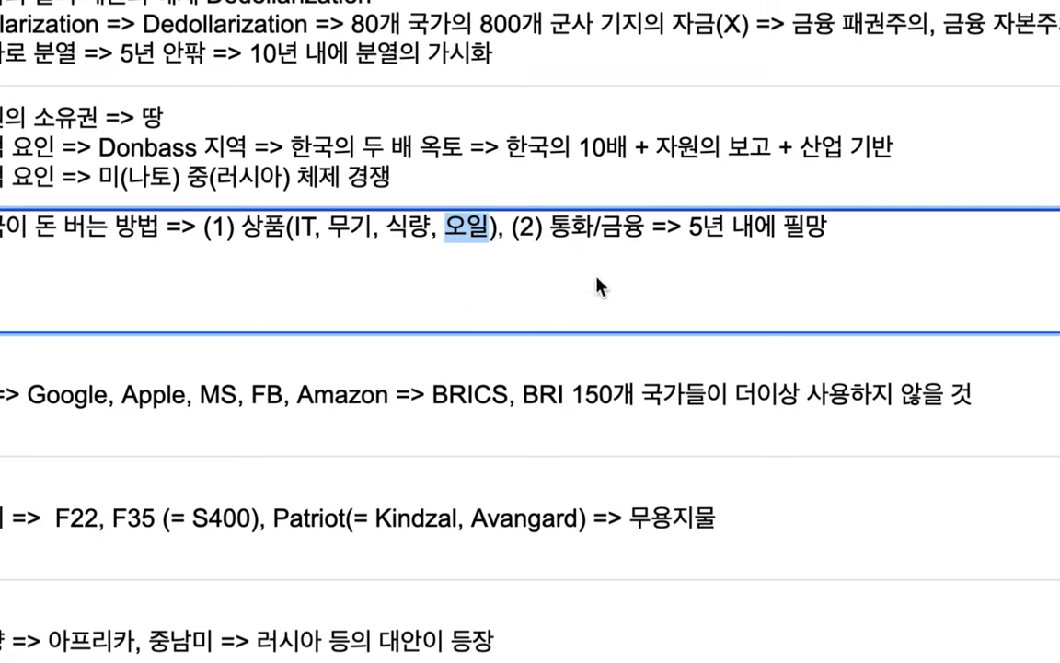
{"action": "left_click", "coordinate": [550, 227]}
{"action": "left_click_drag", "start_coordinate": [549, 227], "coordinate": [645, 226]}
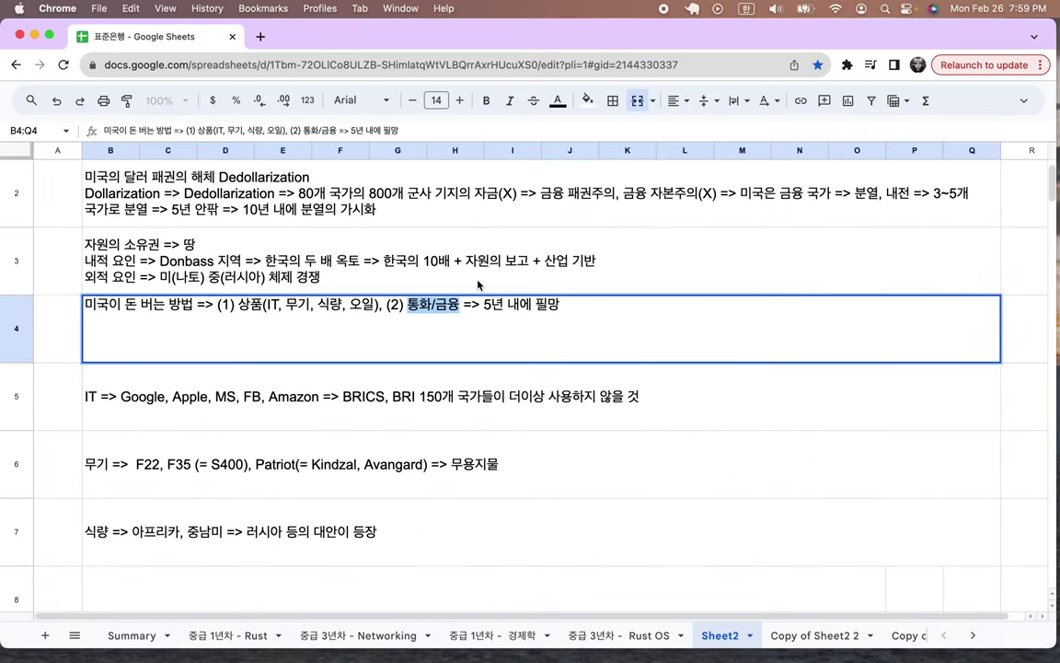
{"action": "left_click", "coordinate": [478, 284]}
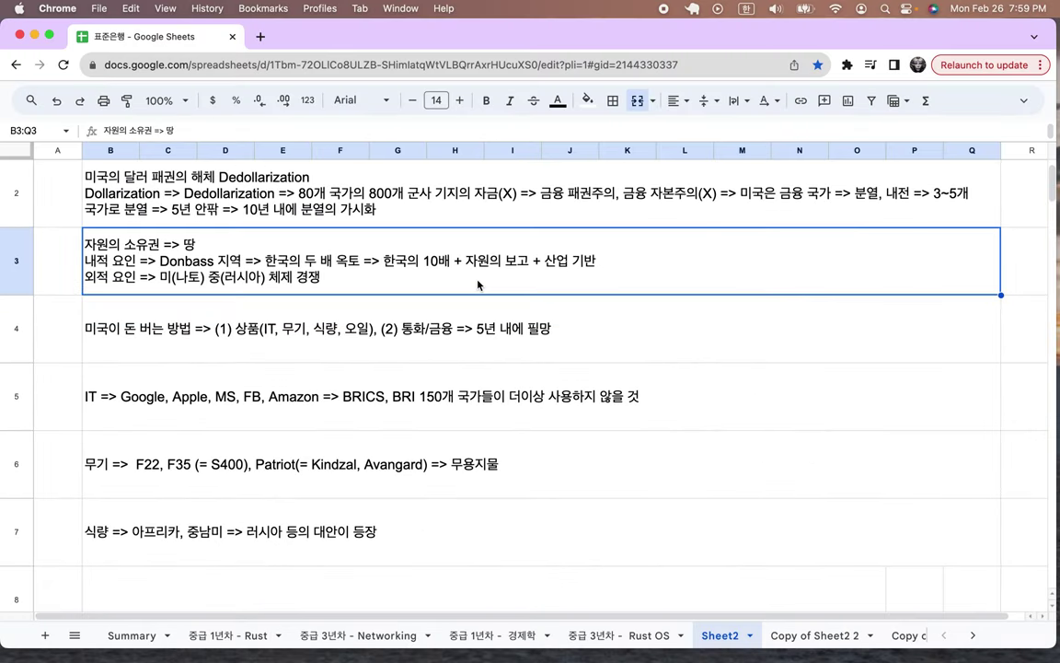
- Clear all the notes in rows 2 to 7 below the title
{"action": "left_click", "coordinate": [310, 175], "text": "shift"}
{"action": "left_click_drag", "start_coordinate": [312, 352], "coordinate": [277, 511]}
{"action": "key", "text": "Delete"}
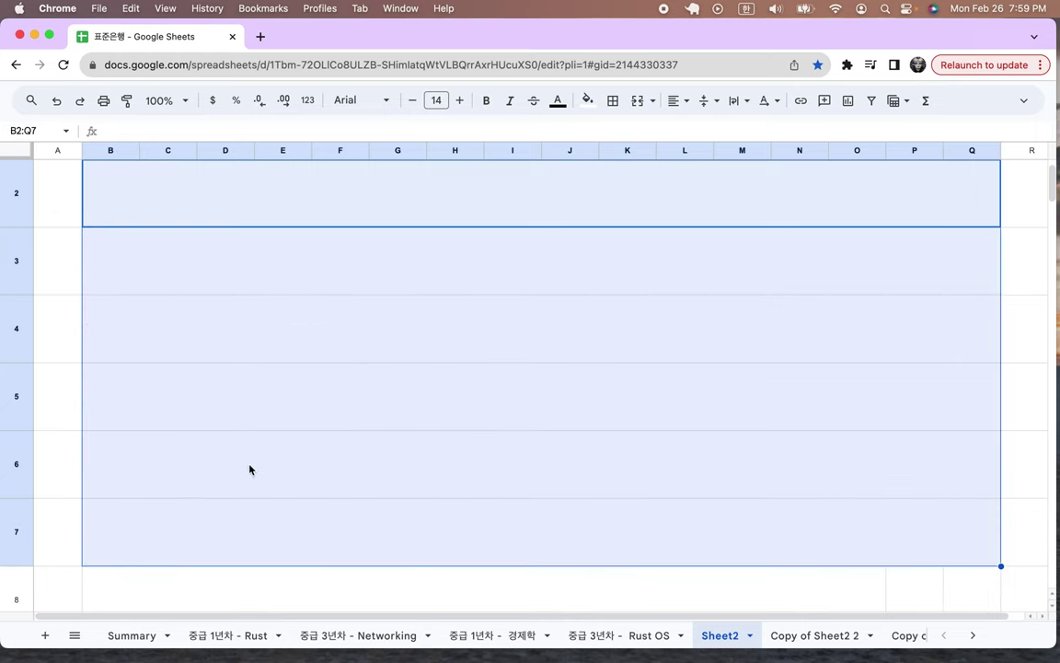
{"action": "left_click", "coordinate": [272, 438]}
- Enter "금융 => WB, IMF => Wall Street, Pentagon" as the row 2 note
{"action": "scroll", "coordinate": [272, 438], "scroll_direction": "up", "scroll_amount": 1}
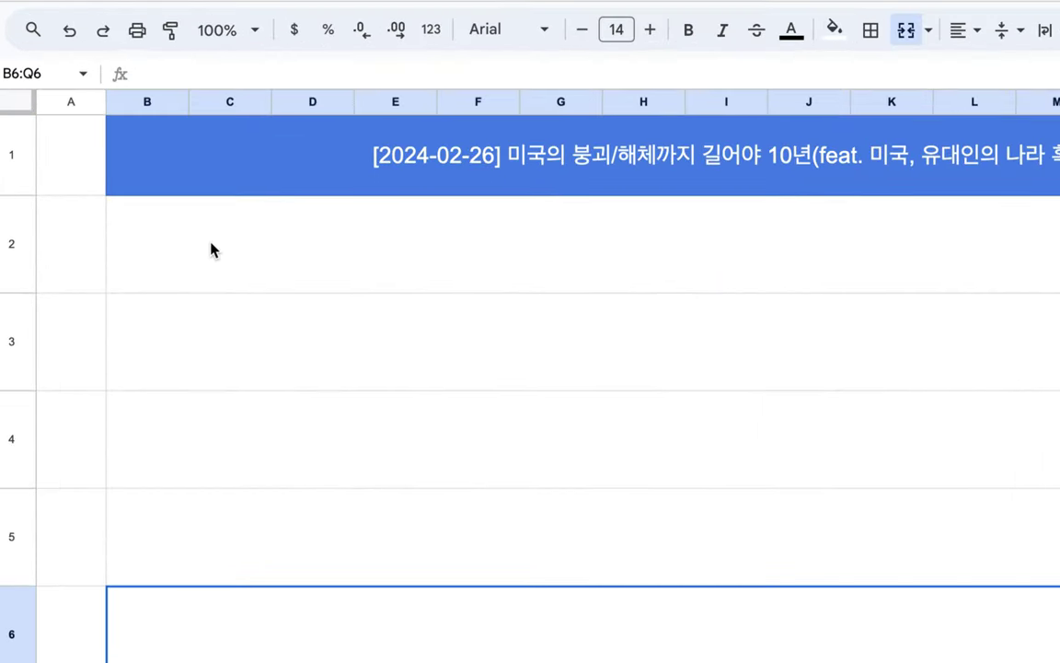
{"action": "left_click", "coordinate": [155, 252]}
{"action": "type", "text": "긂융 => "}
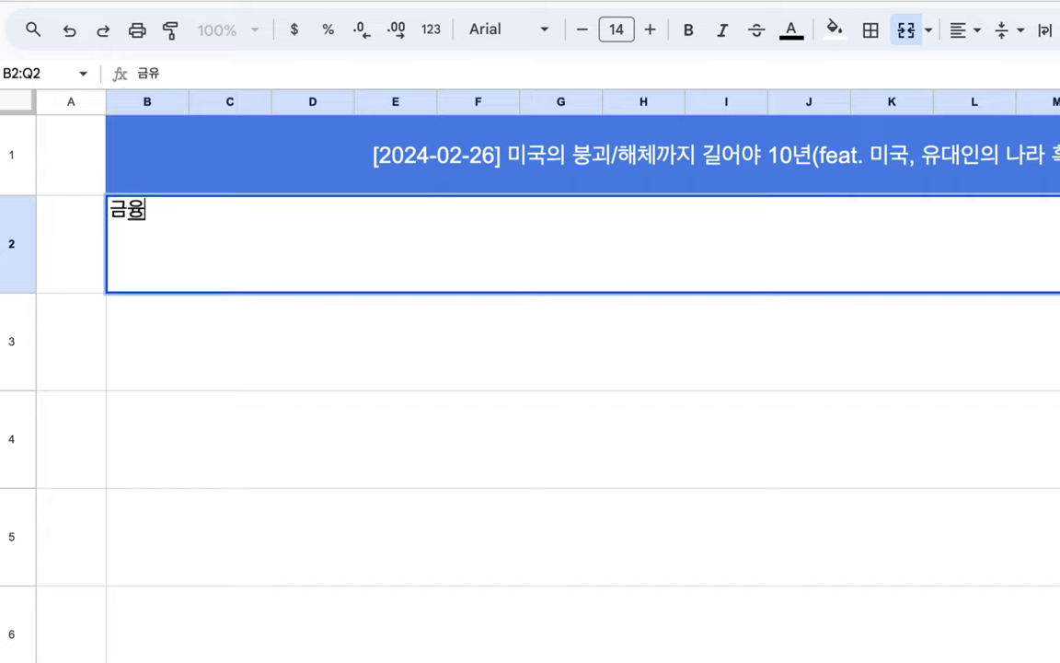
{"action": "type", "text": "WB, "}
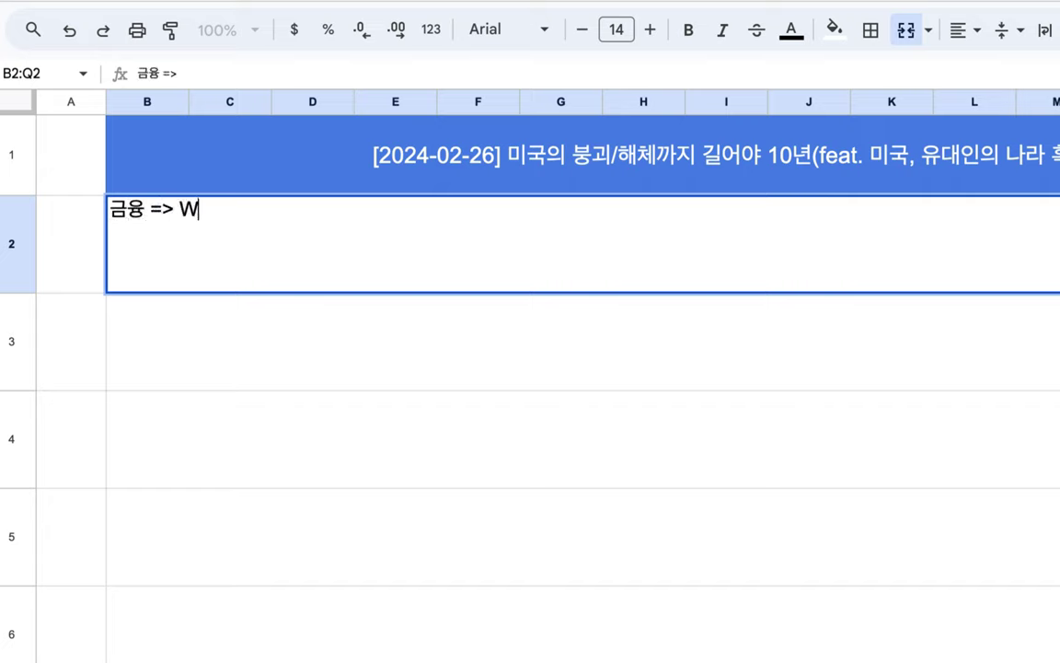
{"action": "type", "text": "IMF =>"}
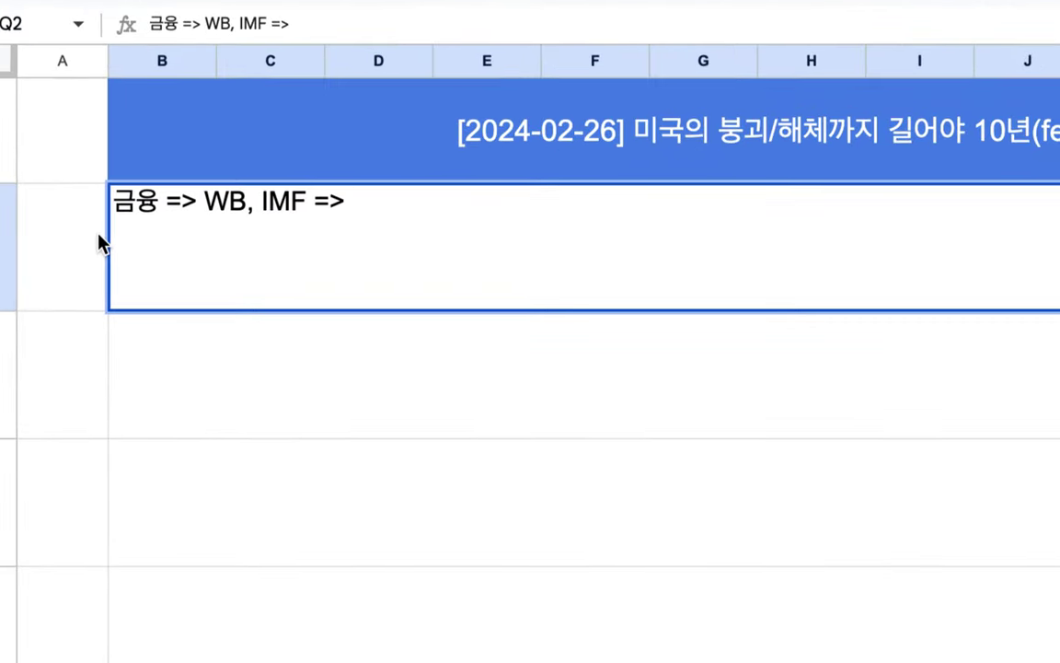
{"action": "type", "text": "Wall Street"}
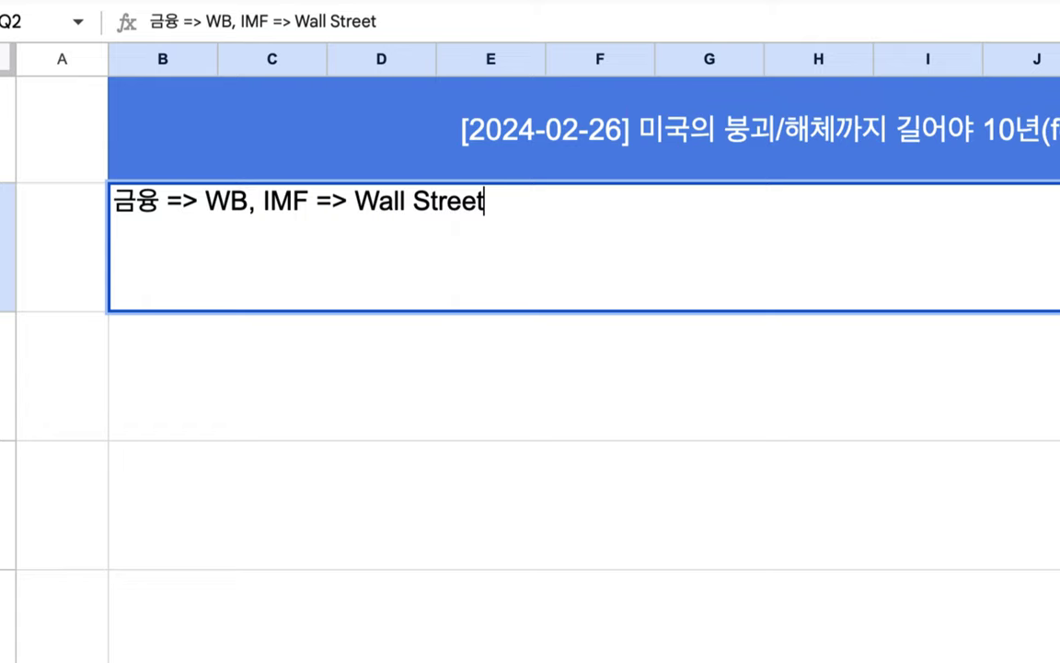
{"action": "type", "text": ", Pentagon"}
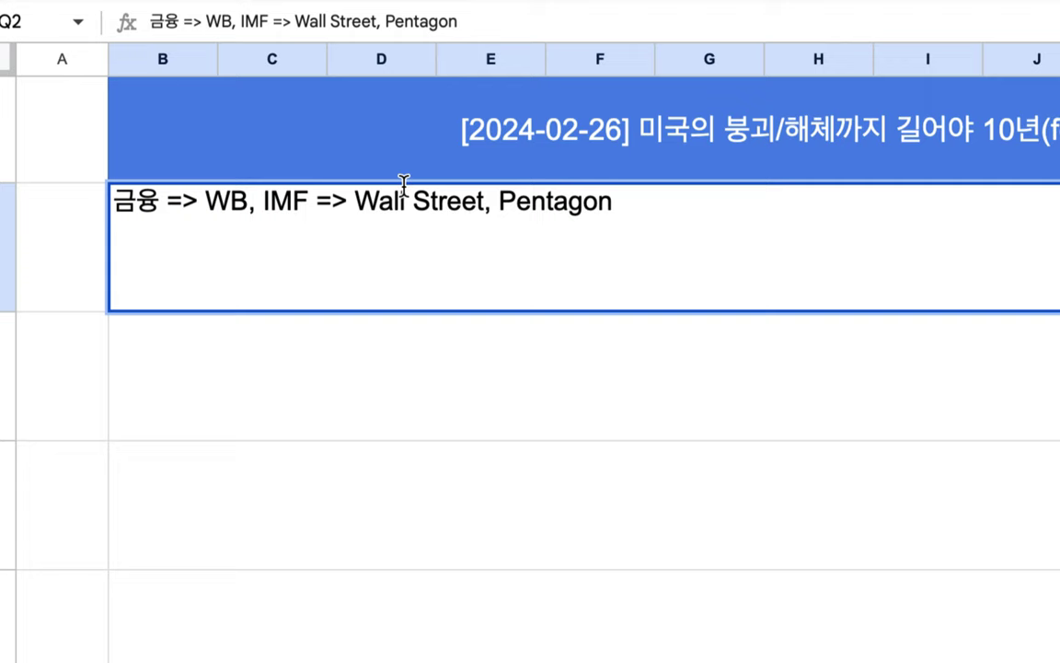
- Select "Wall Street," and "금융" in the row 2 note for emphasis and extend the note with "=> 샤일록 Usury"
{"action": "left_click_drag", "start_coordinate": [355, 201], "coordinate": [497, 208]}
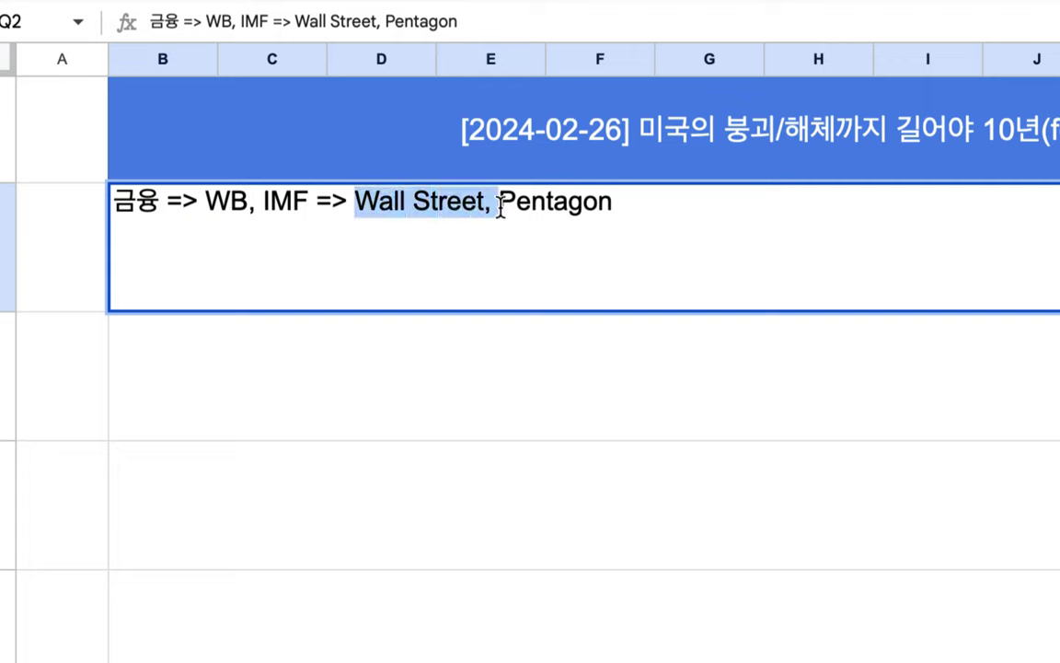
{"action": "left_click", "coordinate": [639, 213]}
{"action": "type", "text": "=>"}
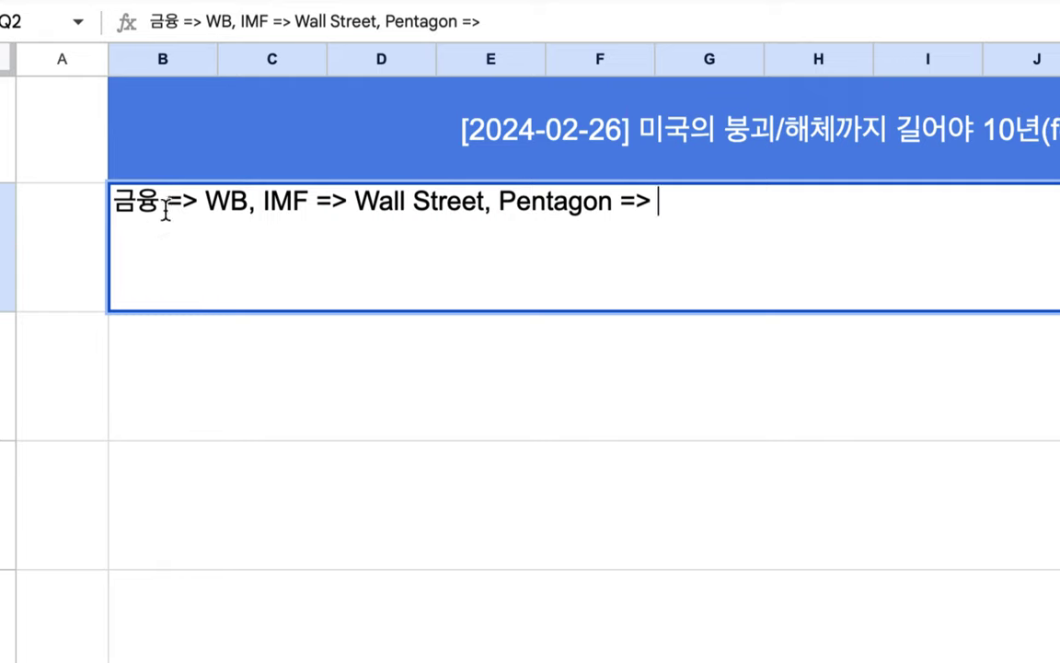
{"action": "double_click", "coordinate": [118, 206]}
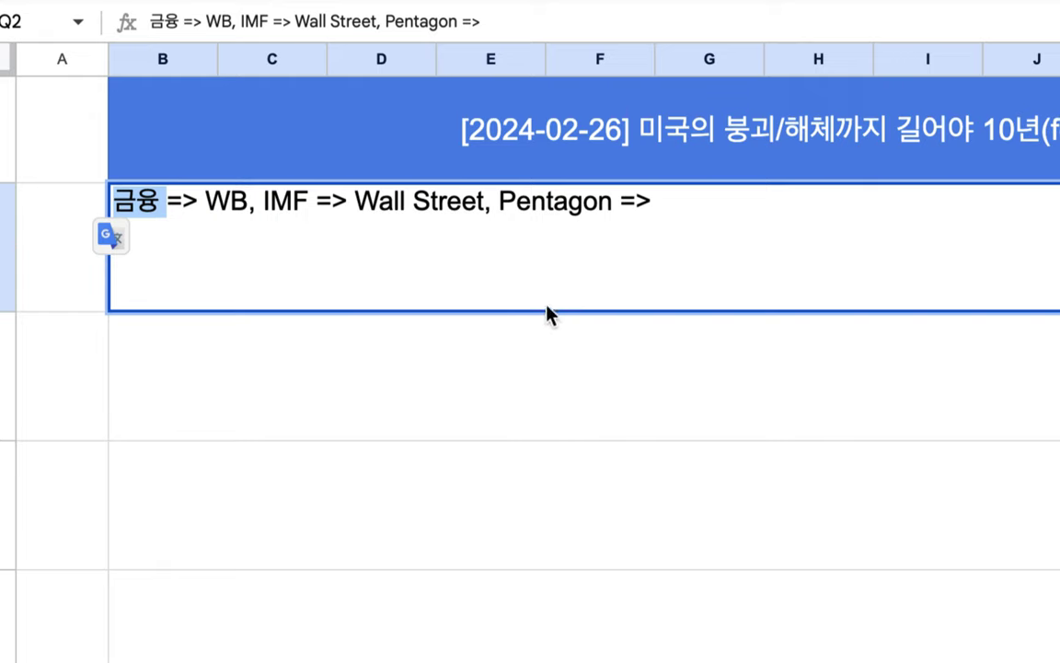
{"action": "left_click", "coordinate": [689, 203]}
{"action": "type", "text": "ti"}
{"action": "key", "text": "BackSpace"}
{"action": "key", "text": "BackSpace"}
{"action": "type", "text": "ㅅㅑ일록"}
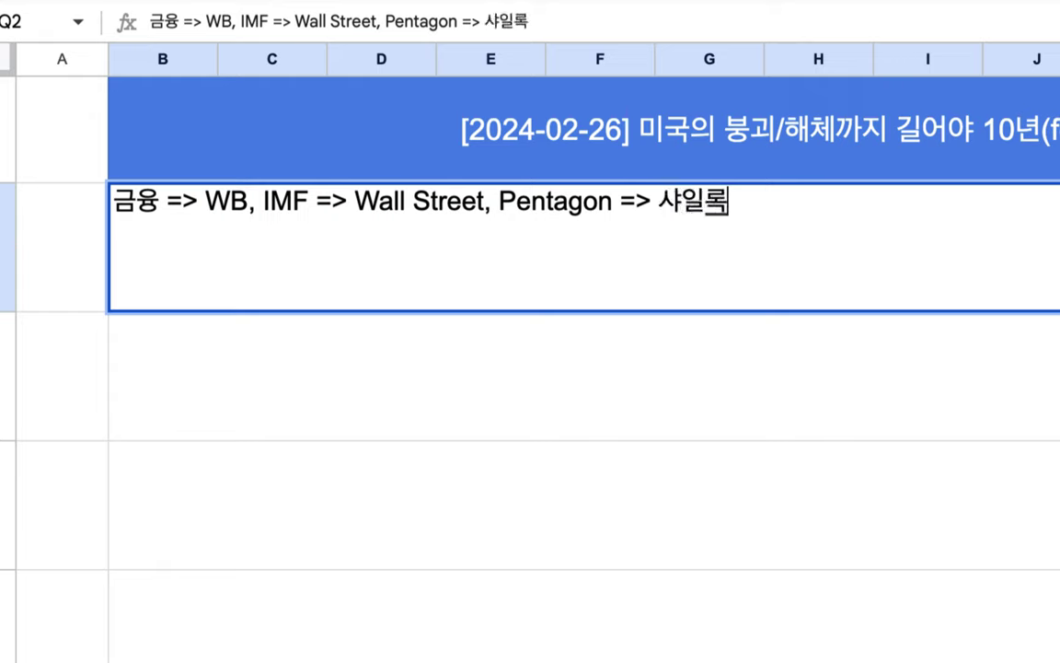
{"action": "type", "text": "Usury"}
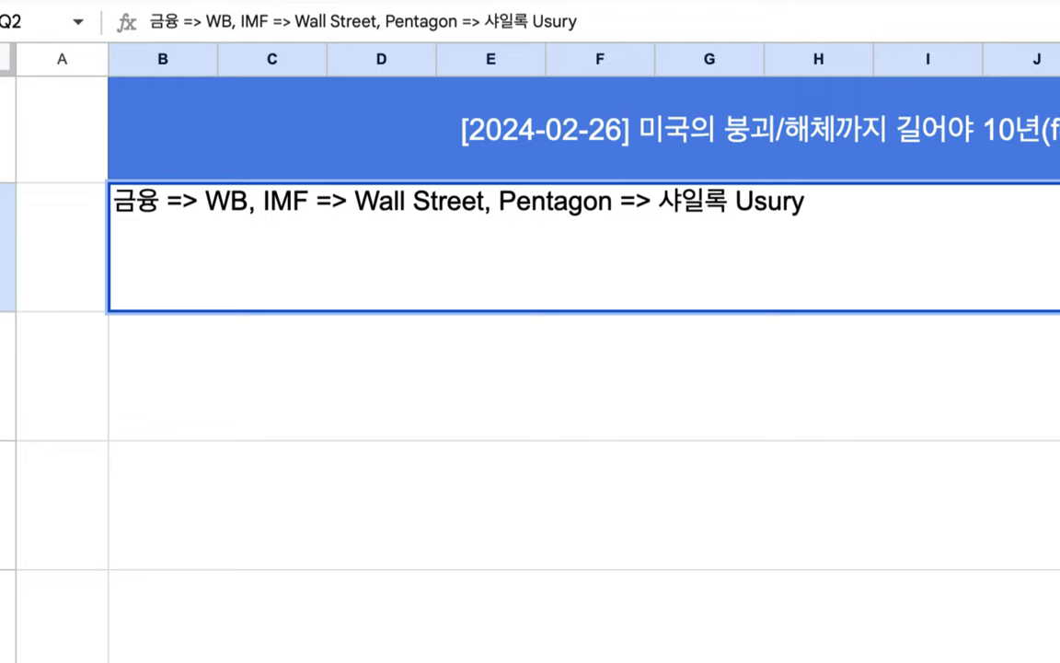
- Select "Wall Street," in the row 2 note again and append "=> Family, Clan => 유대인" to its end
{"action": "left_click_drag", "start_coordinate": [351, 201], "coordinate": [493, 211]}
{"action": "left_click", "coordinate": [855, 196]}
{"action": "type", "text": "=> "}
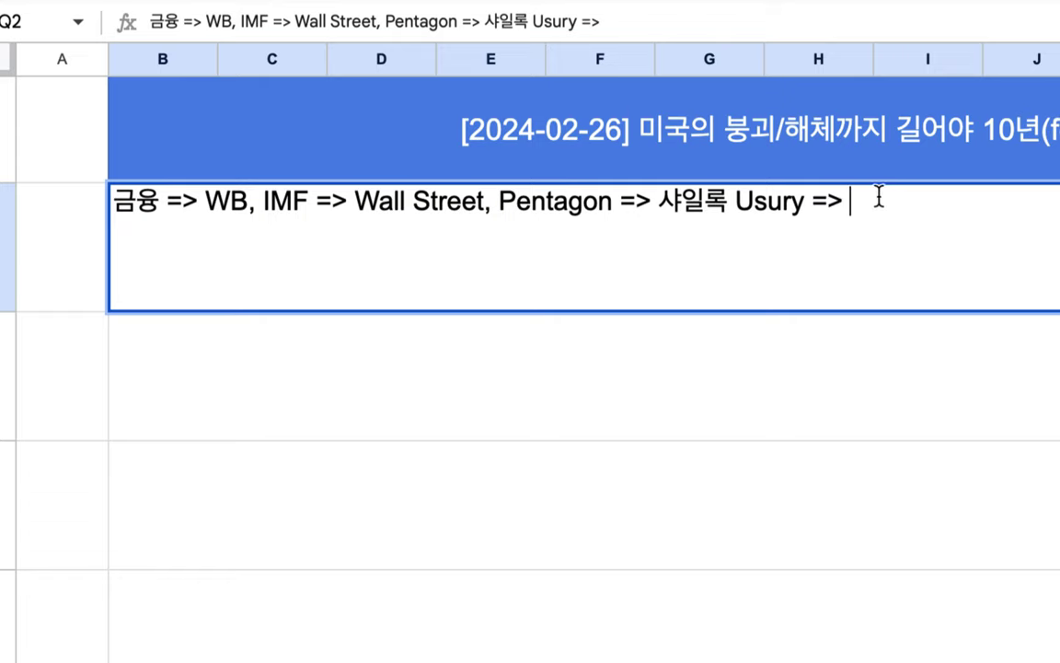
{"action": "type", "text": "Fam"}
{"action": "key", "text": "BackSpace"}
{"action": "type", "text": "amily, C"}
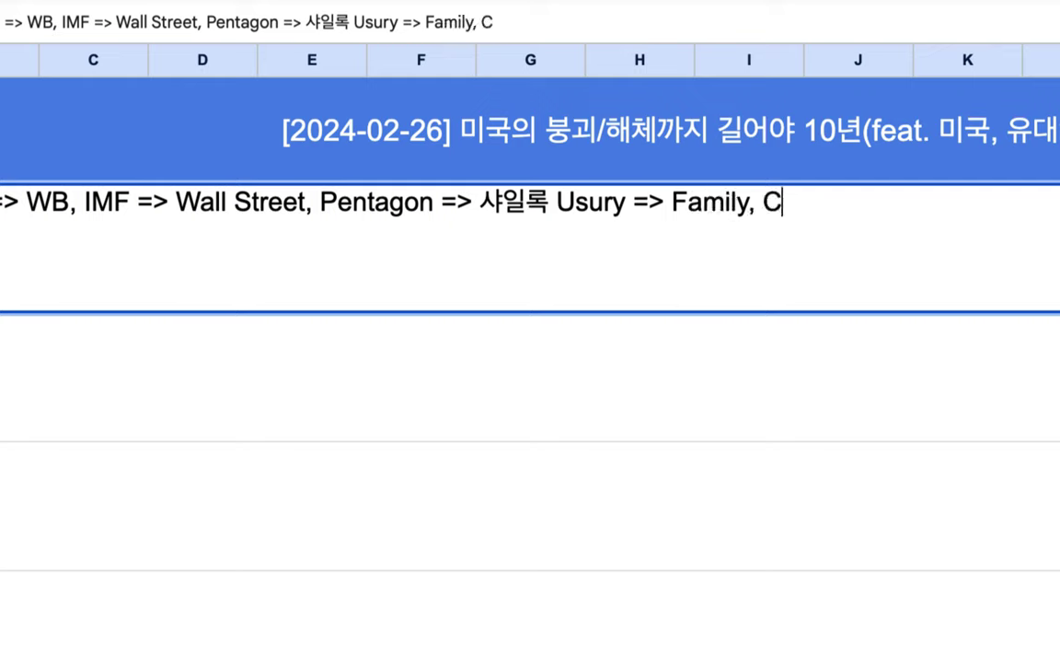
{"action": "type", "text": "lan => "}
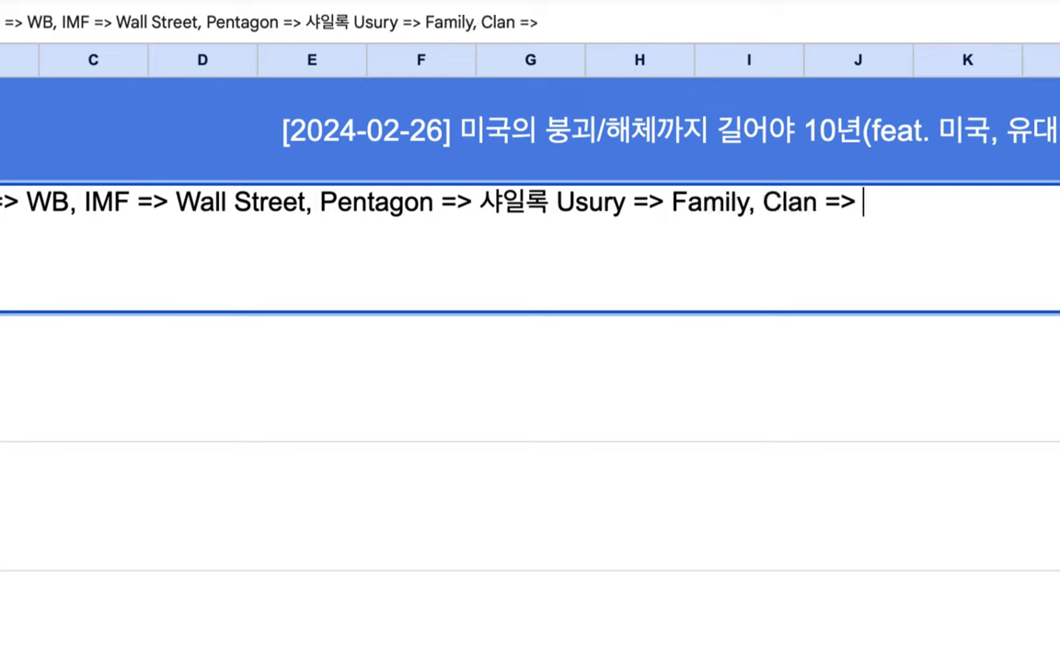
{"action": "type", "text": "유대인"}
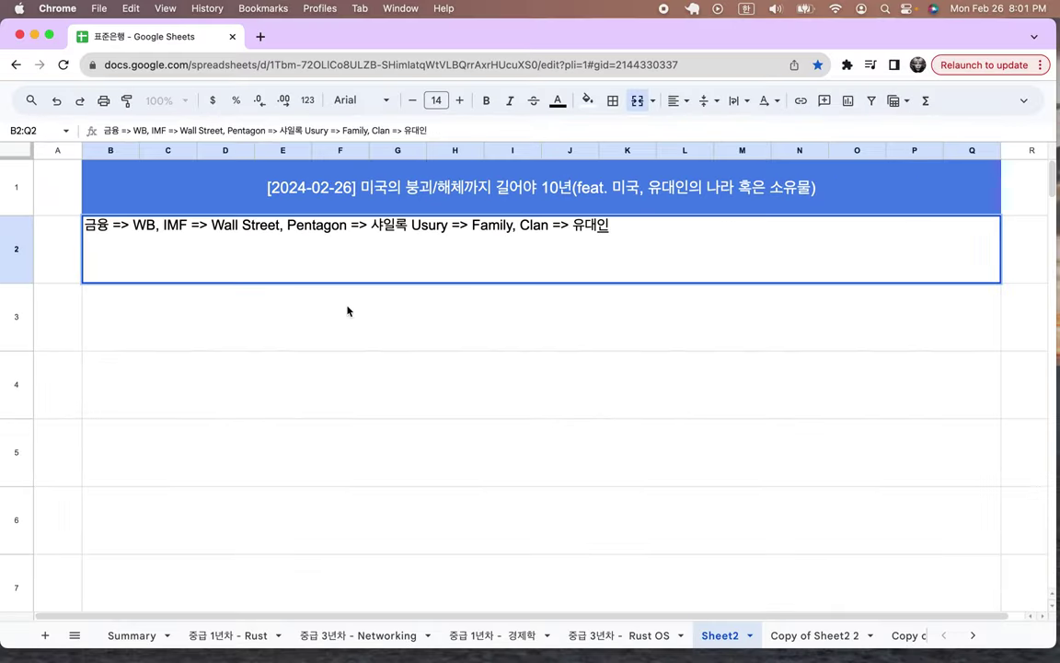
- Enter "미국 == 금융 자본주의 => Wall Street" as the row 3 note
{"action": "left_click", "coordinate": [219, 334]}
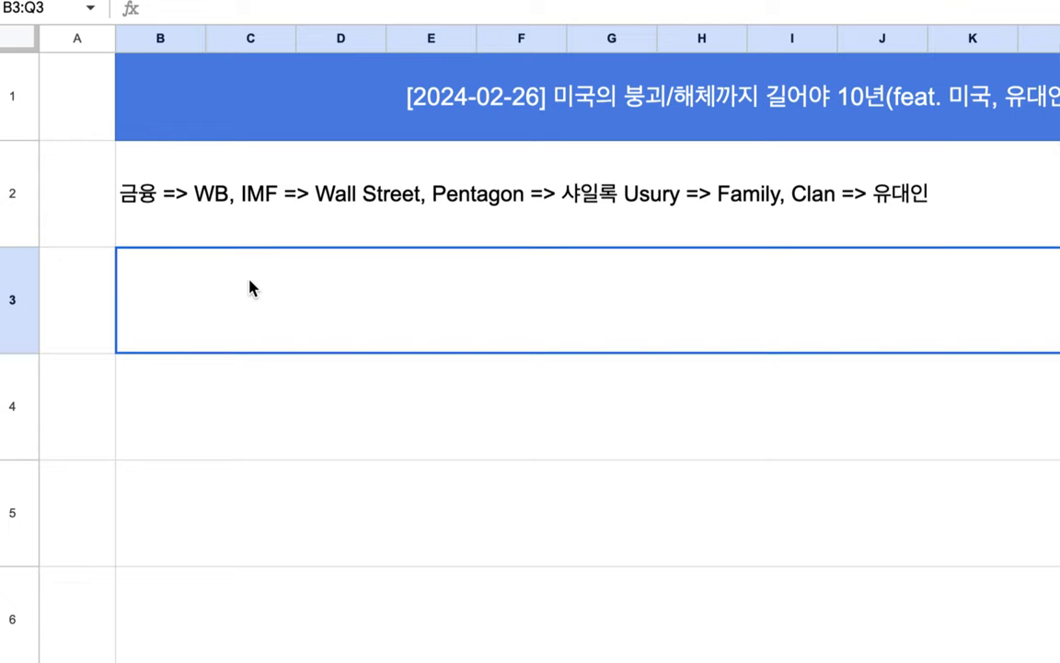
{"action": "type", "text": "금융 자본주의"}
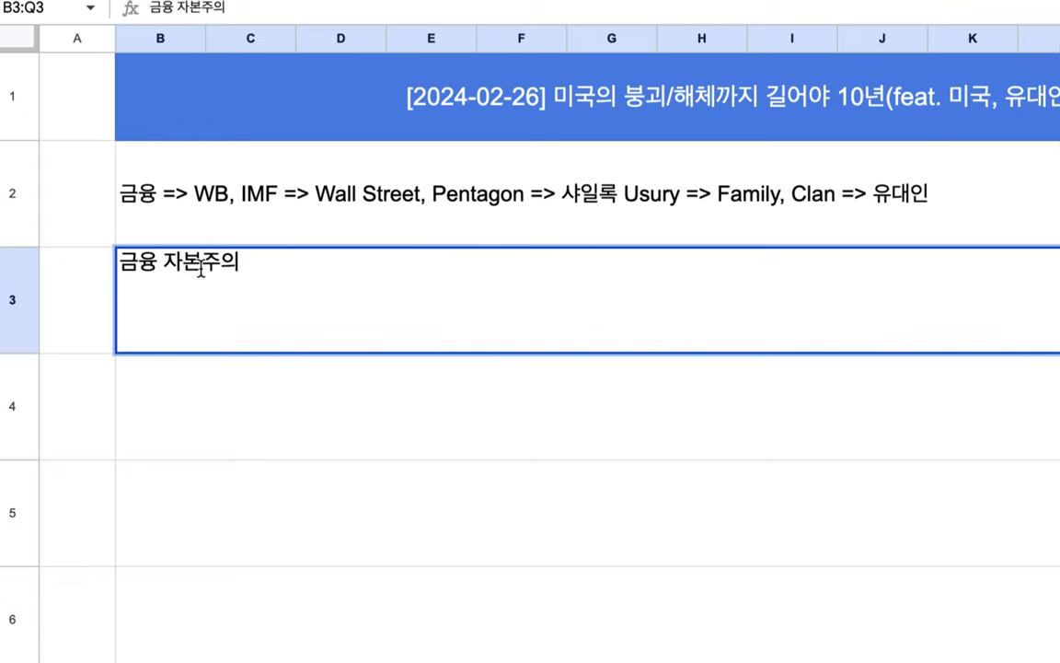
{"action": "key", "text": "Home"}
{"action": "type", "text": "ㅁ"}
{"action": "type", "text": "=="}
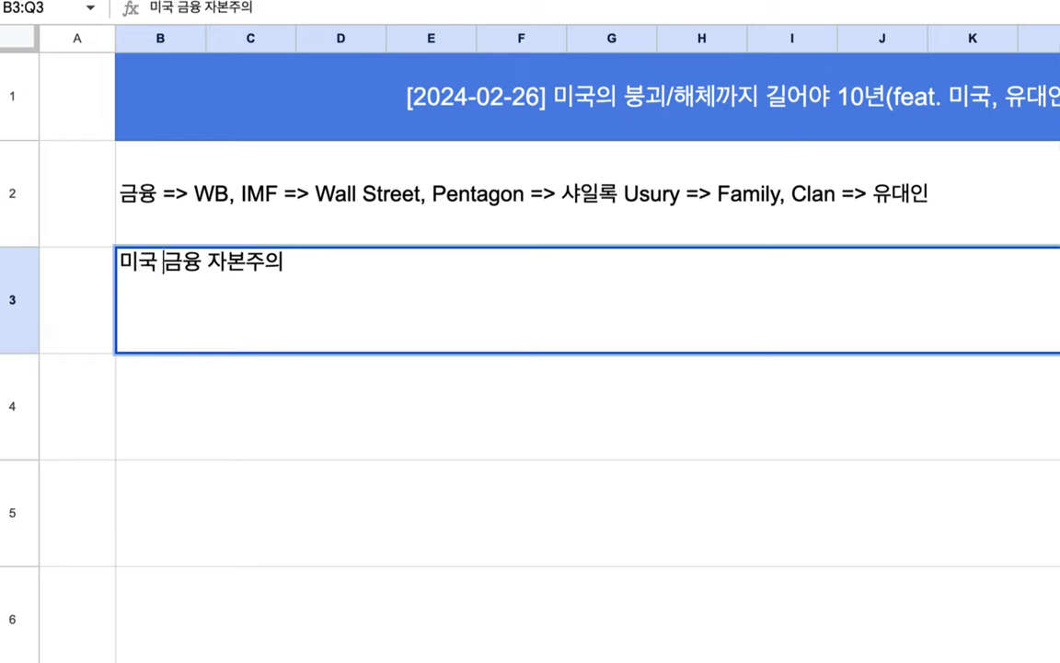
{"action": "left_click", "coordinate": [351, 262]}
{"action": "type", "text": "=> Wall Street, "}
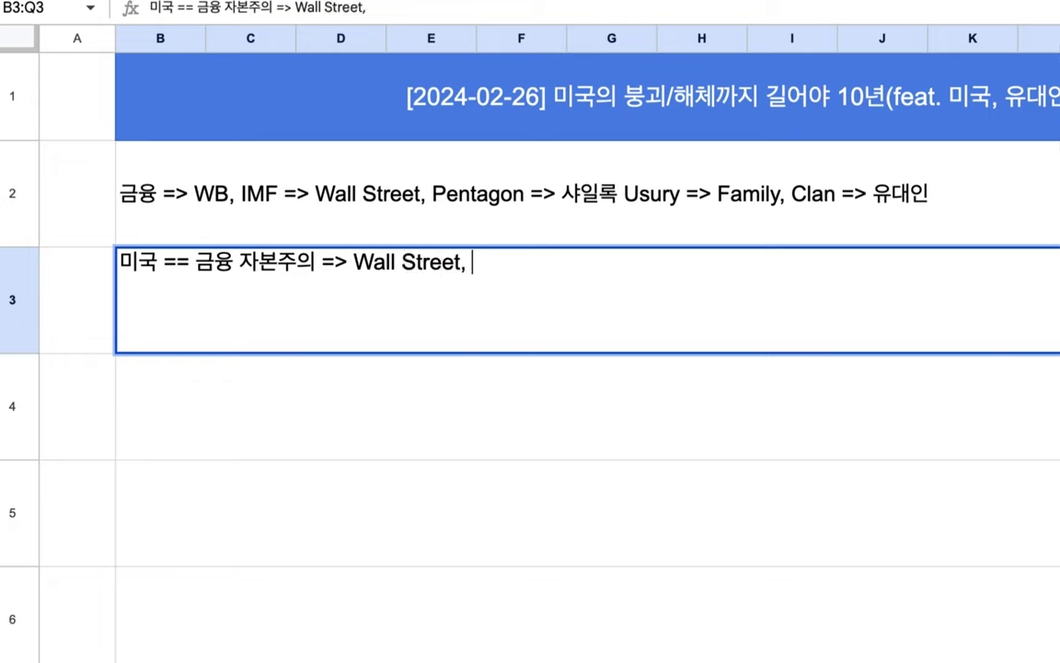
{"action": "key", "text": "BackSpace"}
{"action": "key", "text": "BackSpace"}
- Extend the row 3 note with "=> Goldman Sachs, Mackinzy, JP Morgan, Wells Fargo, Citi Bank"
{"action": "type", "text": " => Goldman Sachs, "}
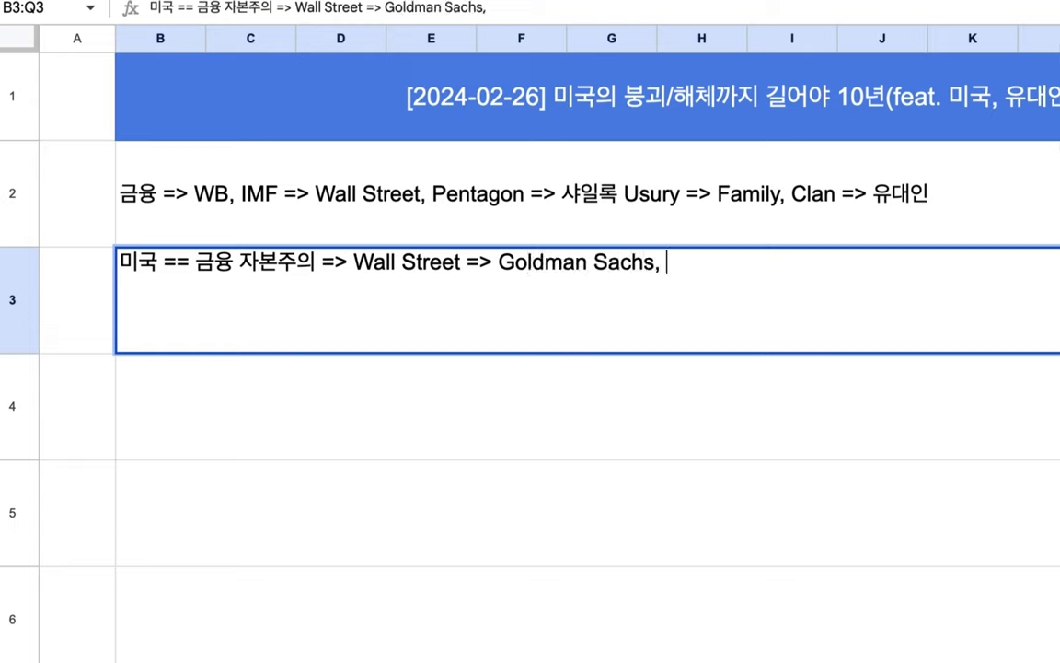
{"action": "type", "text": "Mac"}
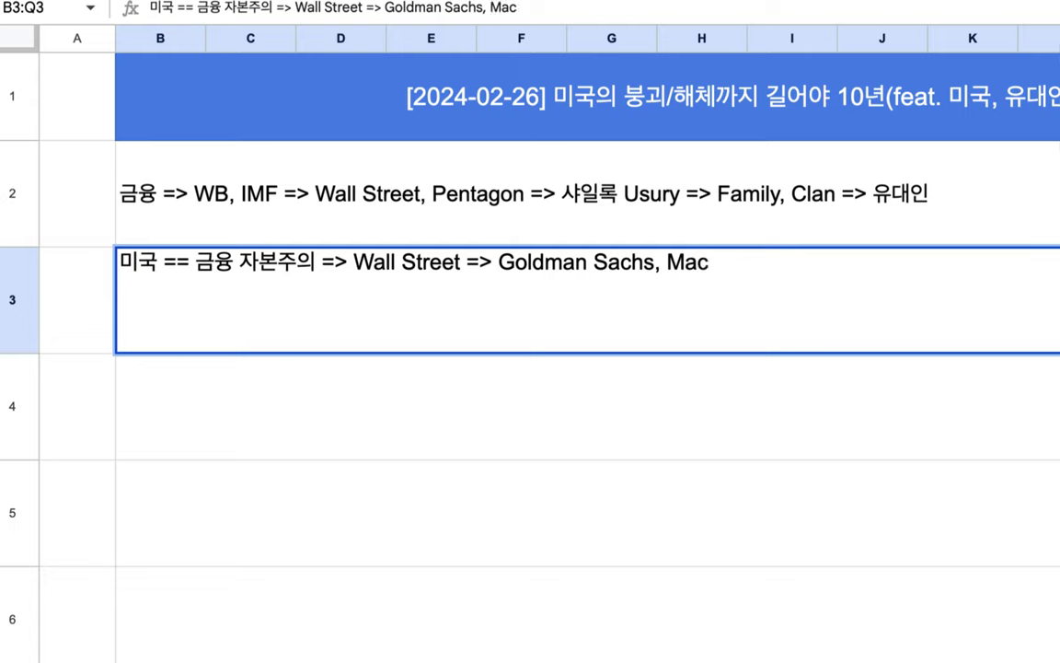
{"action": "type", "text": "kinz"}
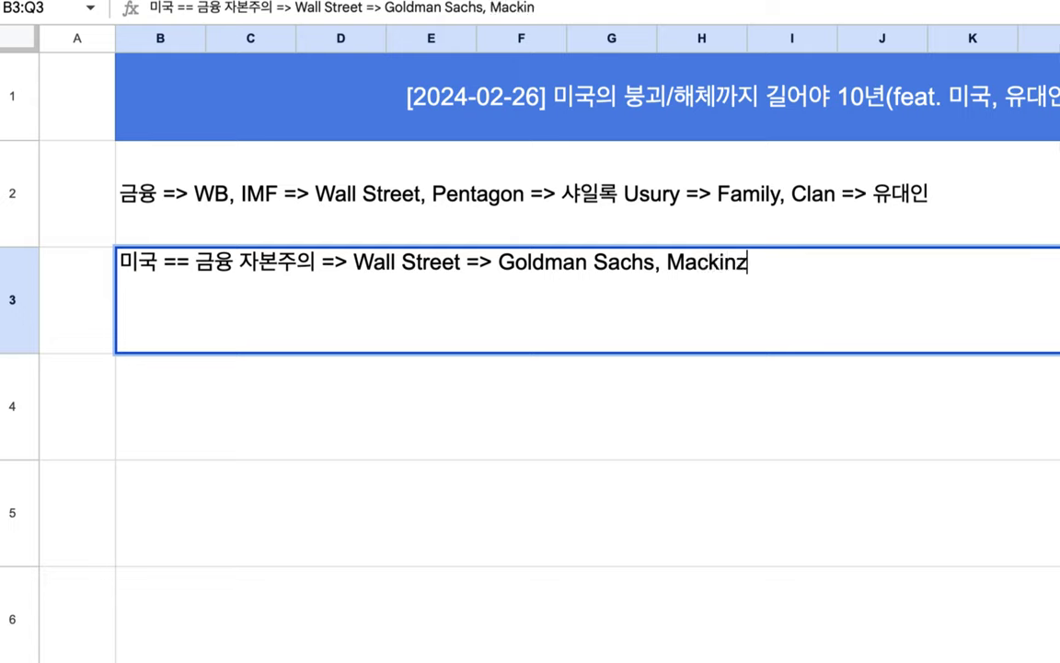
{"action": "type", "text": "y, JP Morgan, "}
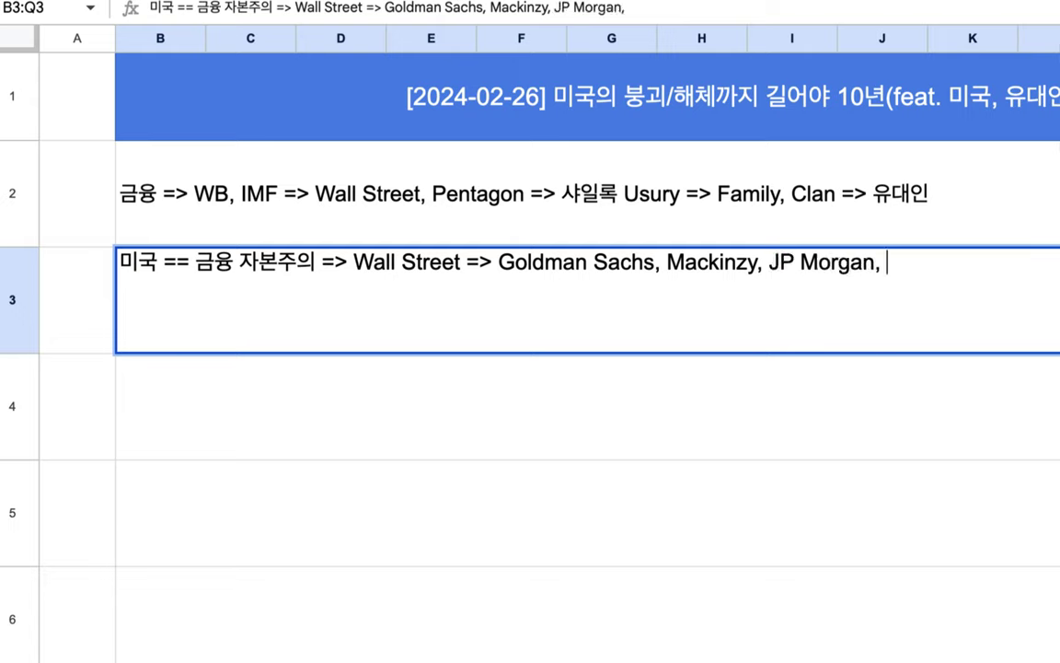
{"action": "type", "text": "Wel"}
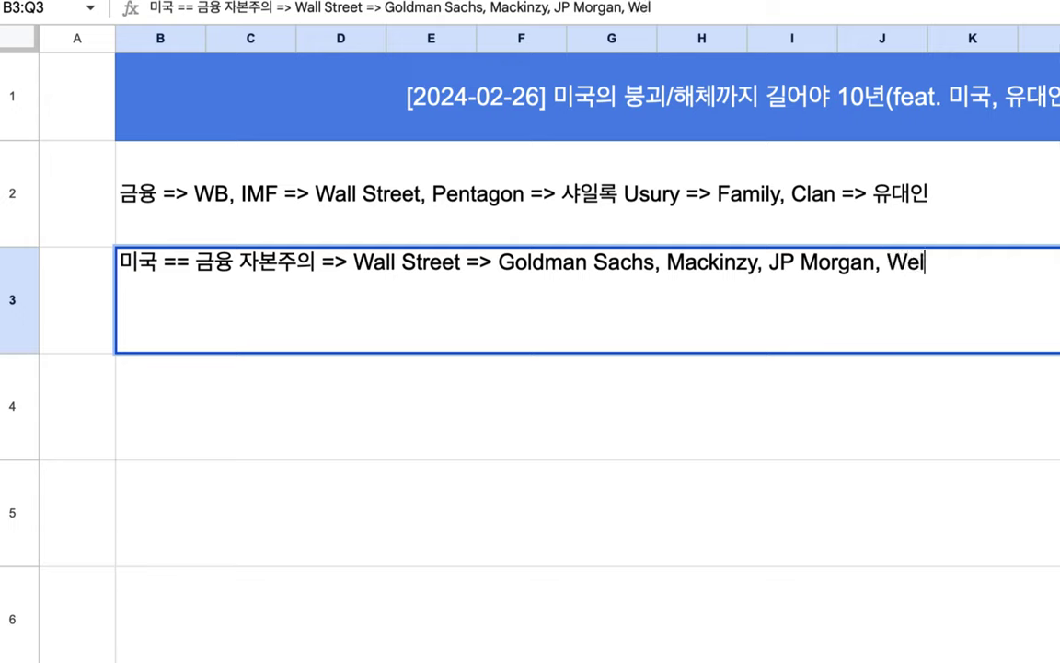
{"action": "type", "text": "ls Fargo,"}
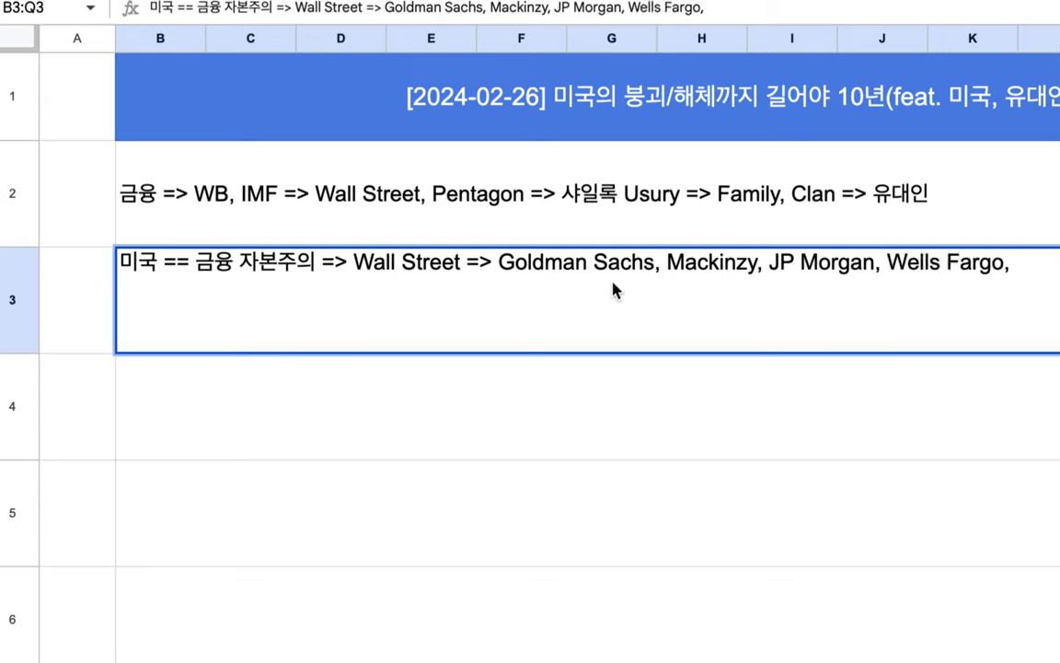
{"action": "scroll", "coordinate": [616, 289], "scroll_direction": "right", "scroll_amount": 2}
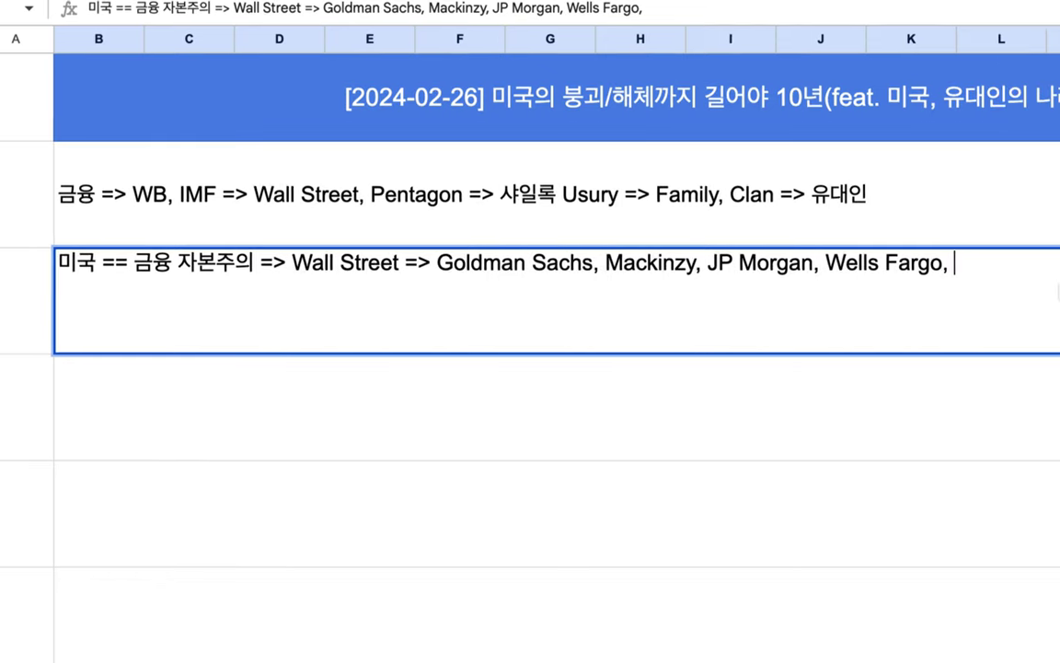
{"action": "type", "text": "Citi Bank"}
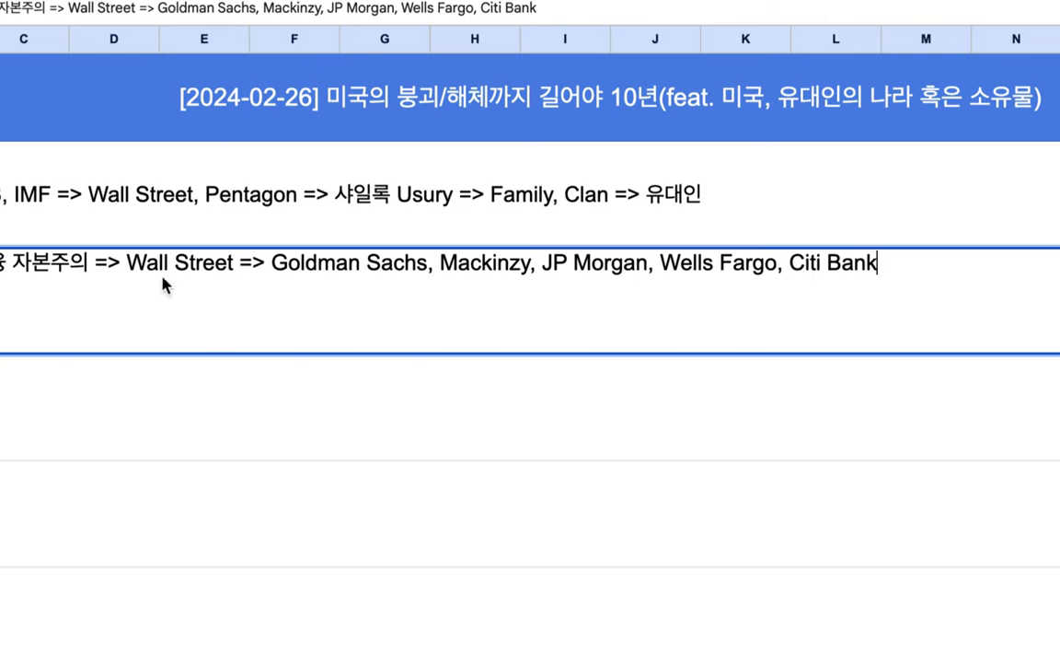
- Append "=>" to the row 3 note and select "Wall Street" and the list of financial firms in it for emphasis
{"action": "left_click_drag", "start_coordinate": [122, 265], "coordinate": [244, 273]}
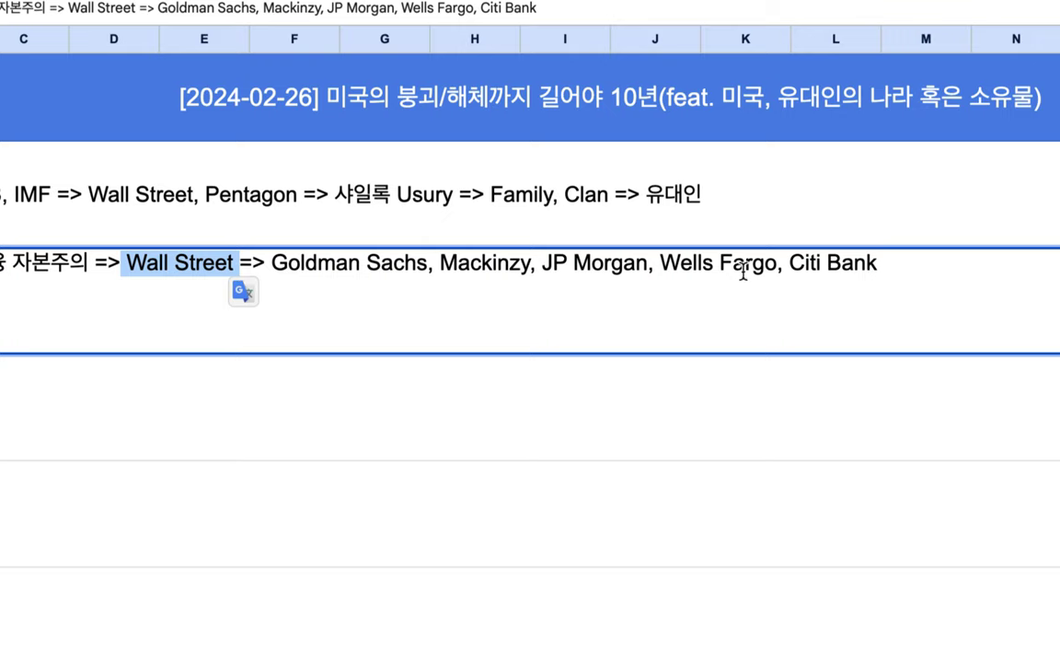
{"action": "left_click", "coordinate": [895, 269]}
{"action": "type", "text": "=>"}
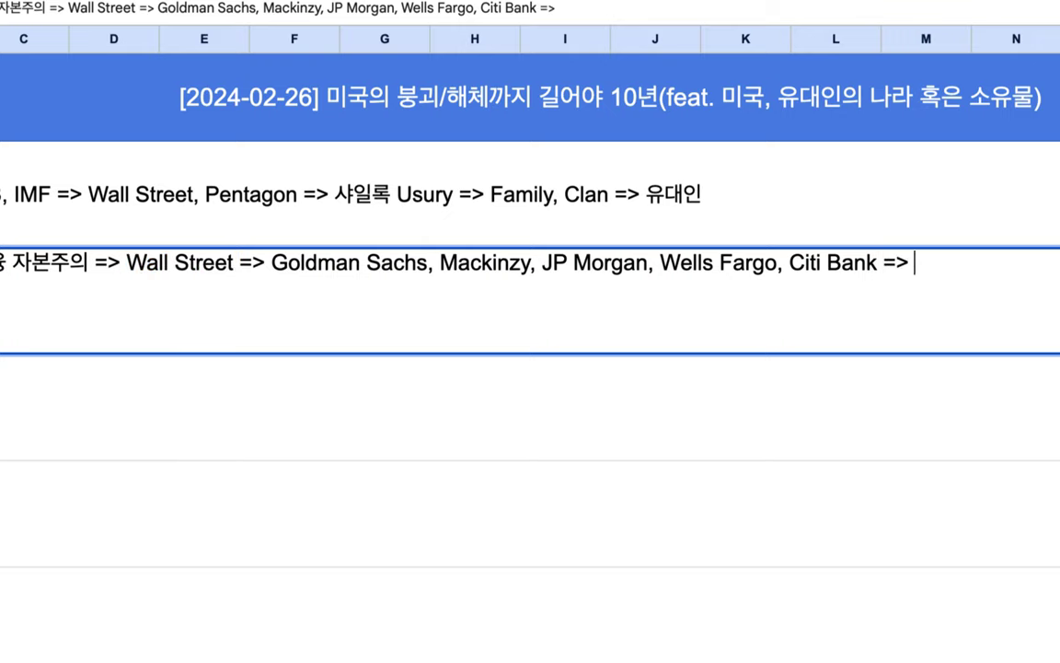
{"action": "scroll", "coordinate": [1013, 272], "scroll_direction": "right", "scroll_amount": 2}
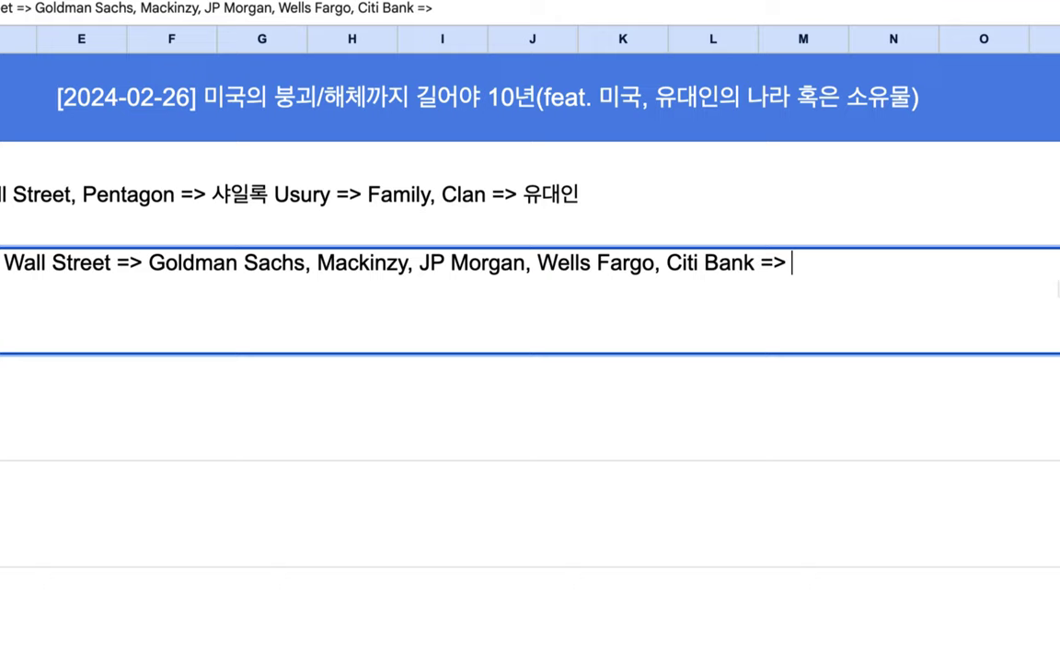
{"action": "left_click_drag", "start_coordinate": [148, 264], "coordinate": [761, 273]}
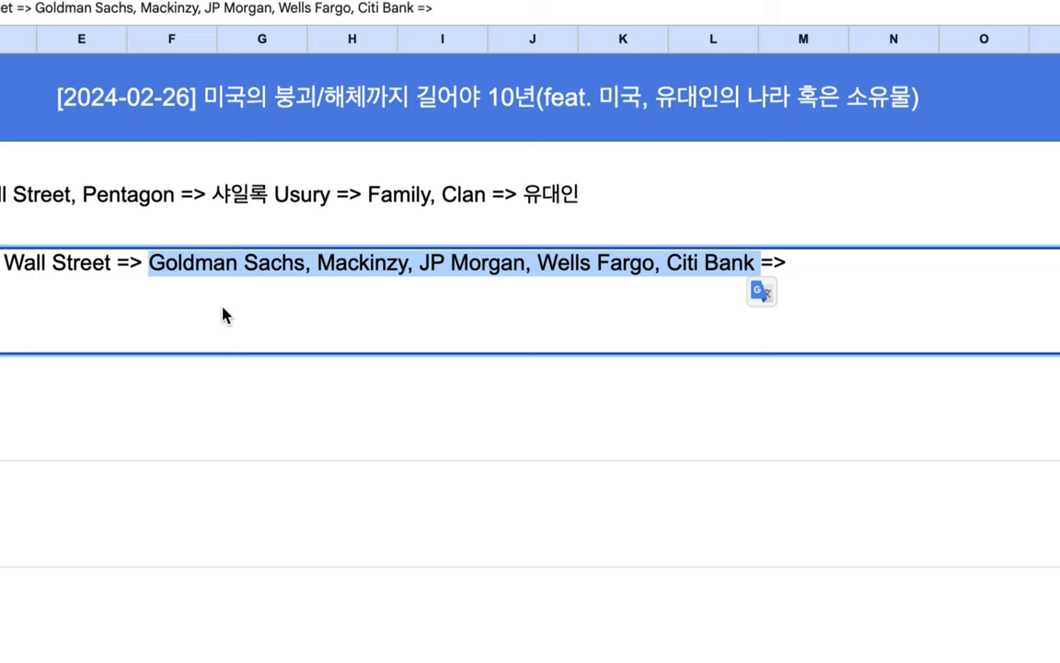
- Insert ", Democratic, Republic" after "IMF" in the row 2 note
{"action": "scroll", "coordinate": [5, 307], "scroll_direction": "left", "scroll_amount": 5}
{"action": "left_click", "coordinate": [101, 214]}
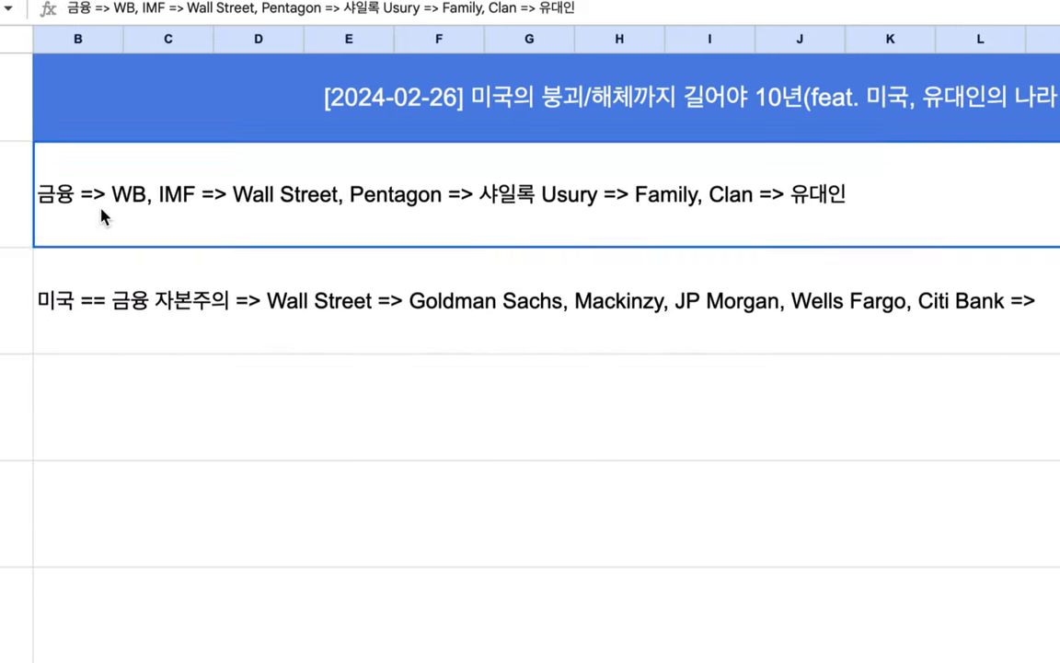
{"action": "double_click", "coordinate": [101, 213]}
{"action": "left_click", "coordinate": [193, 161]}
{"action": "type", "text": ", Demo"}
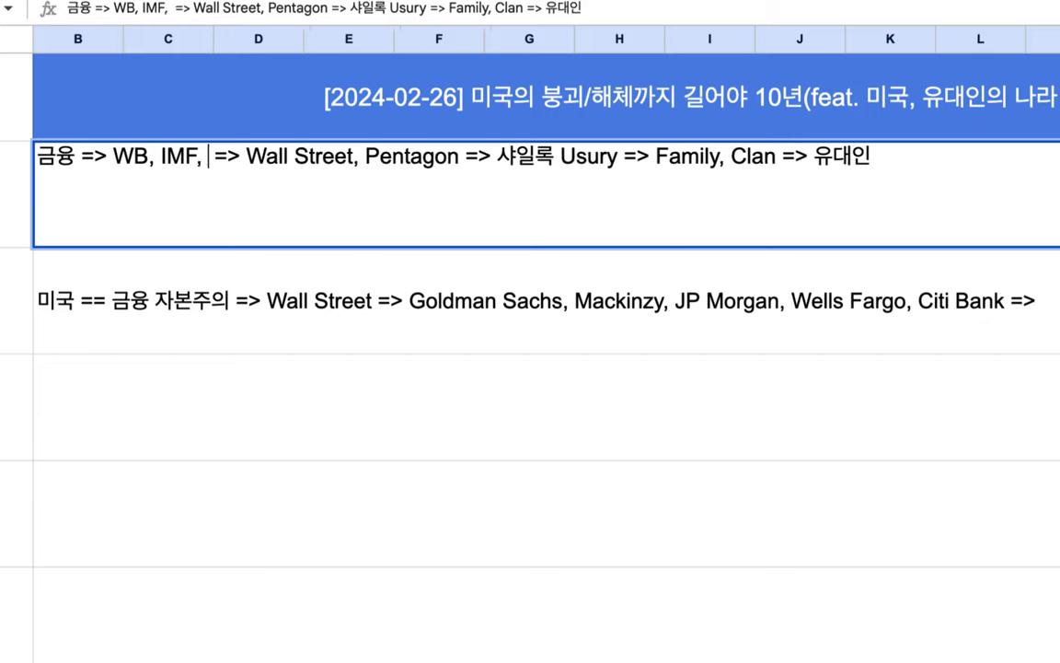
{"action": "type", "text": "c"}
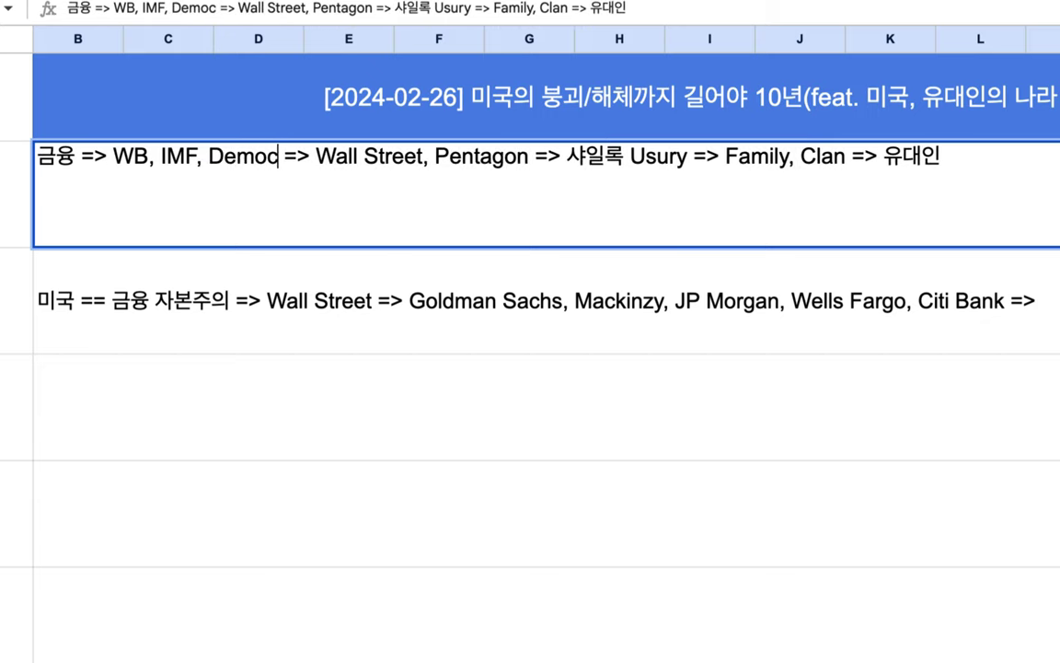
{"action": "type", "text": "ratic, "}
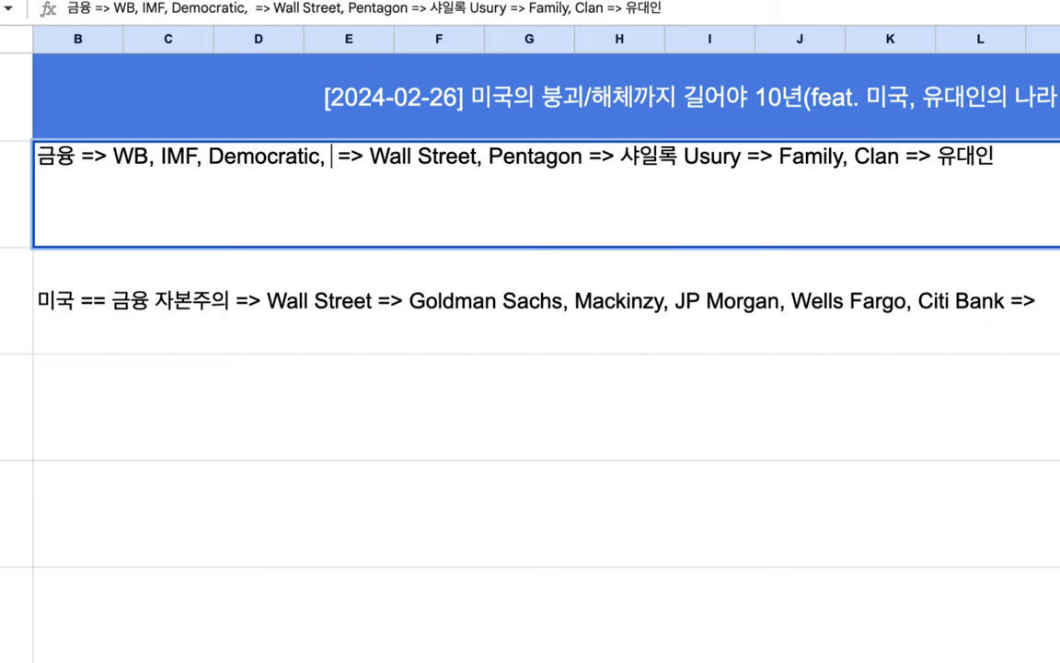
{"action": "type", "text": "R"}
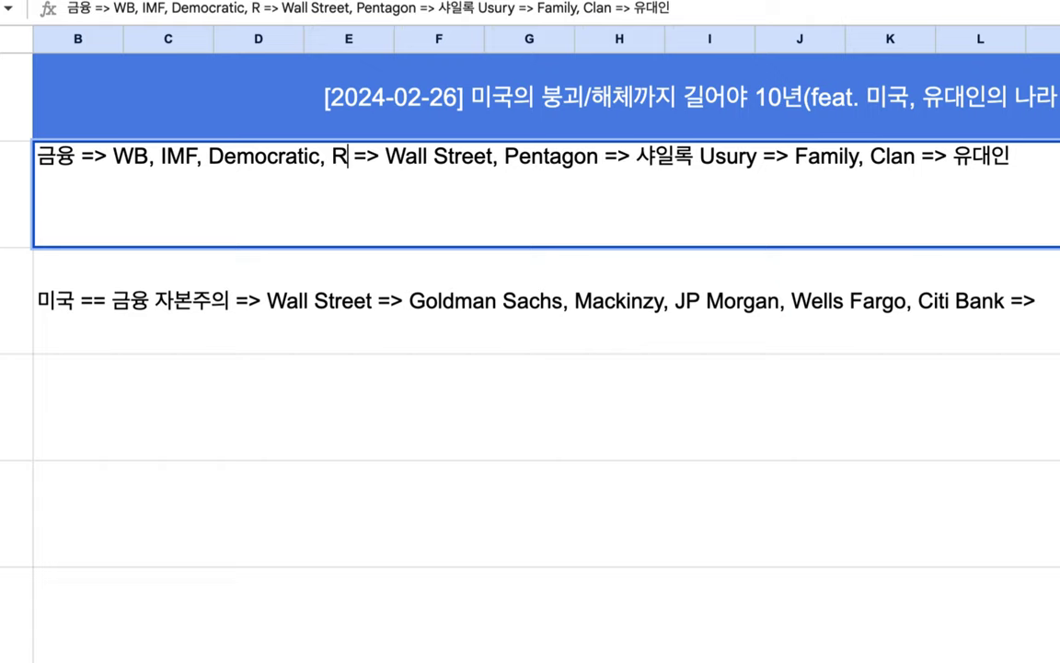
{"action": "type", "text": "epublic"}
- Change the beginning of the row 2 note to "유대인 => 금융 자본 =>", after selecting "WB, IMF, Democratic, Republic" for emphasis
{"action": "left_click_drag", "start_coordinate": [109, 159], "coordinate": [422, 155]}
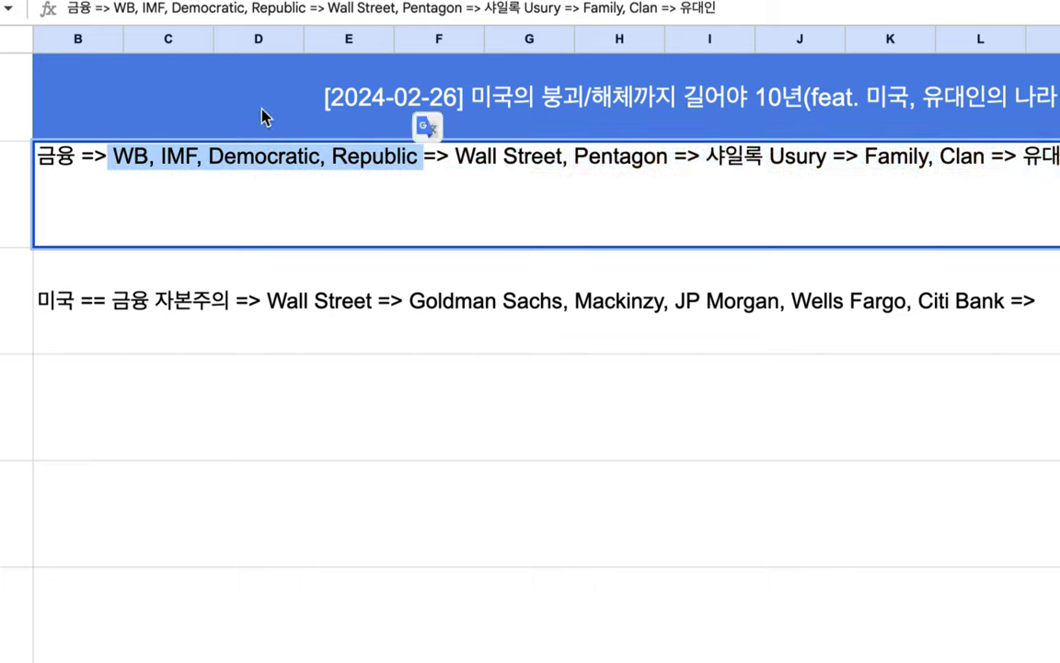
{"action": "left_click", "coordinate": [76, 158]}
{"action": "type", "text": "자본"}
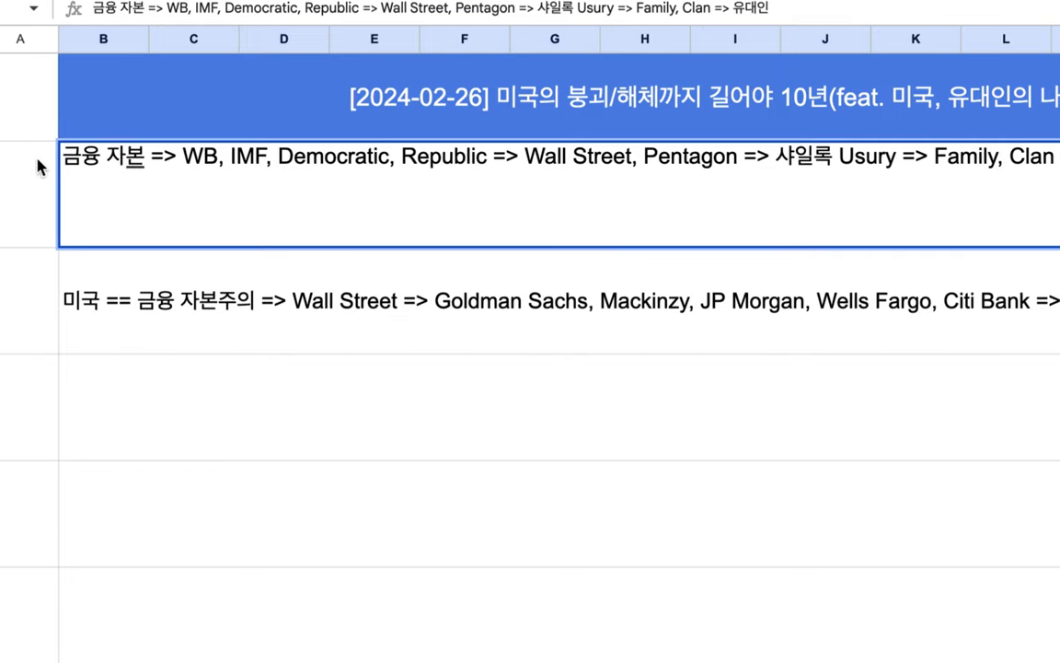
{"action": "left_click", "coordinate": [61, 157]}
{"action": "type", "text": "de"}
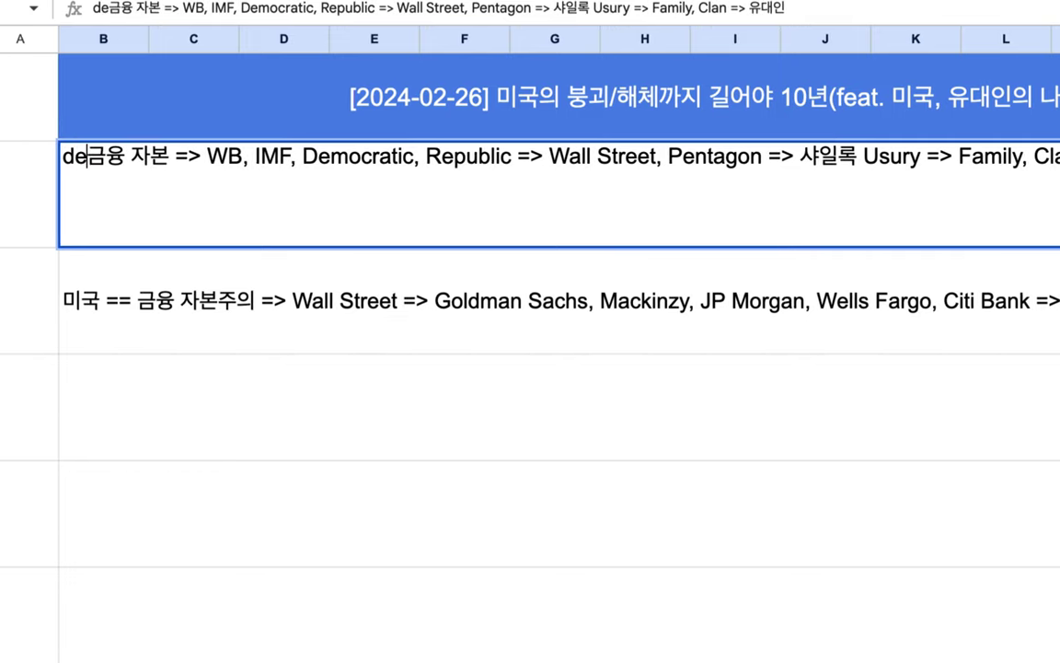
{"action": "key", "text": "BackSpace"}
{"action": "key", "text": "BackSpace"}
{"action": "type", "text": "유대인 =>"}
- Write the note "유대인 => Robert Rubin, Allan Greenspen," in the empty row 4, selecting "Robert Rubin" for emphasis along the way
{"action": "left_click", "coordinate": [138, 423]}
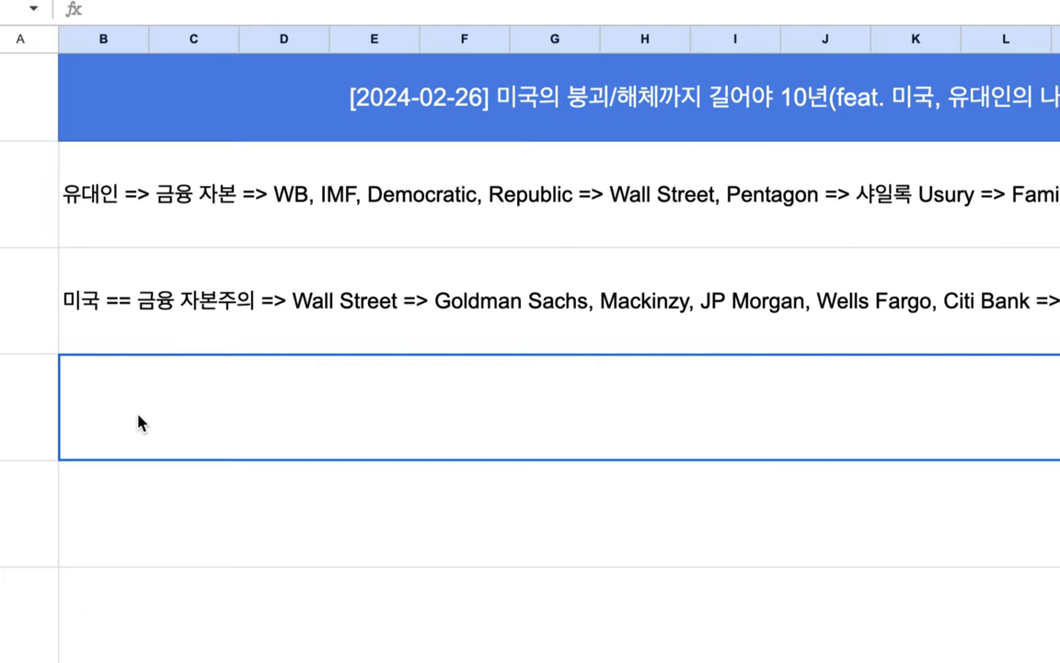
{"action": "type", "text": "유대인"}
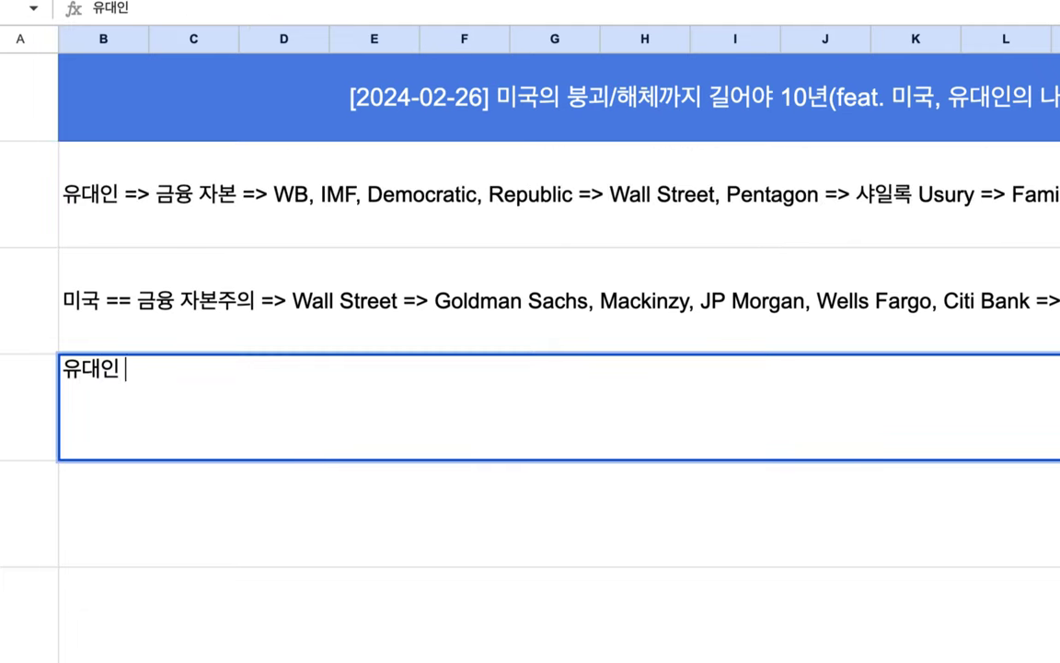
{"action": "type", "text": " => Rober"}
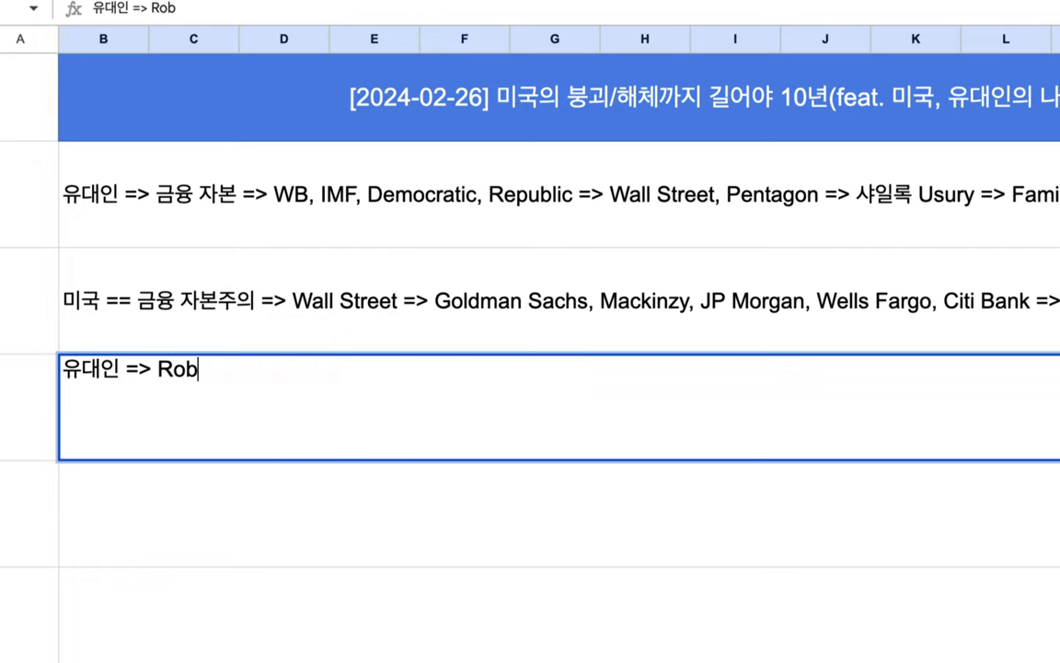
{"action": "type", "text": "t Rubin"}
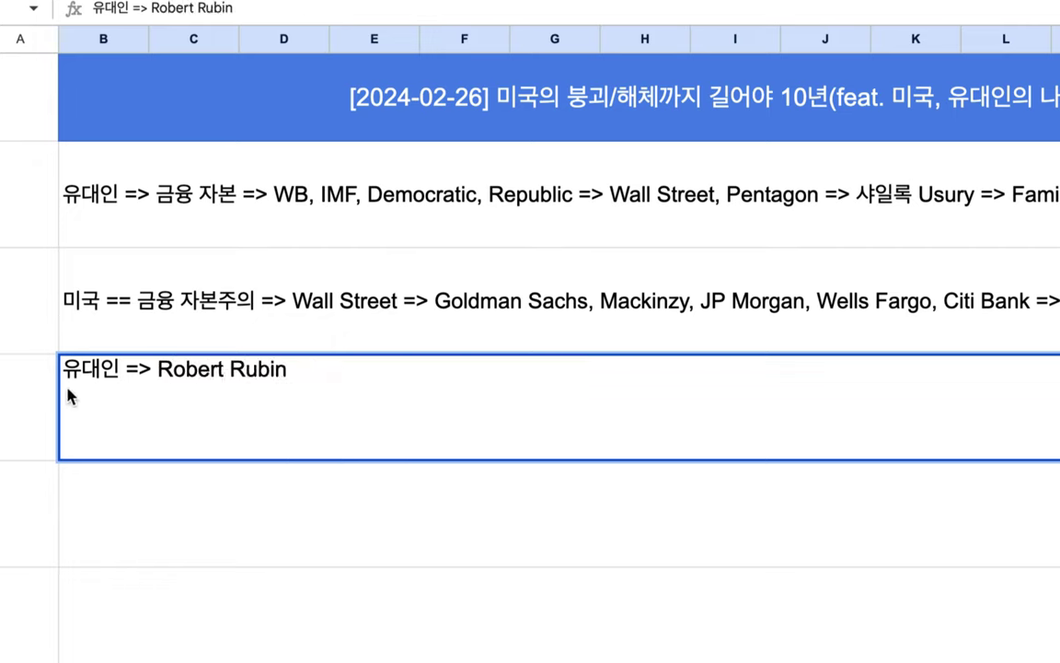
{"action": "left_click_drag", "start_coordinate": [154, 371], "coordinate": [294, 372]}
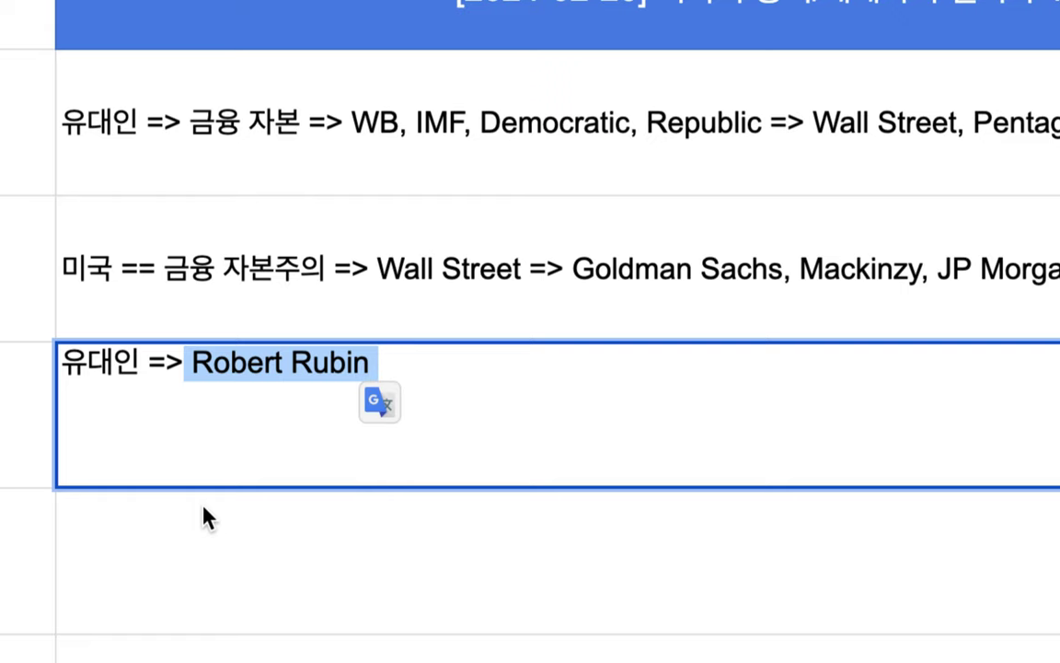
{"action": "left_click", "coordinate": [372, 366]}
{"action": "type", "text": ", A"}
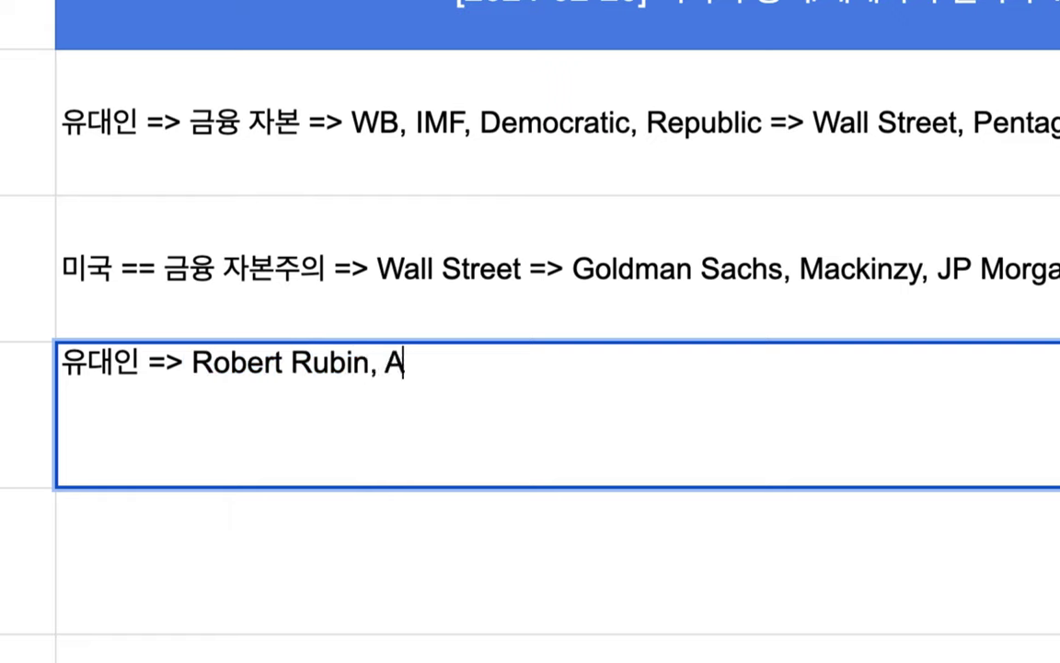
{"action": "type", "text": "llan Gre"}
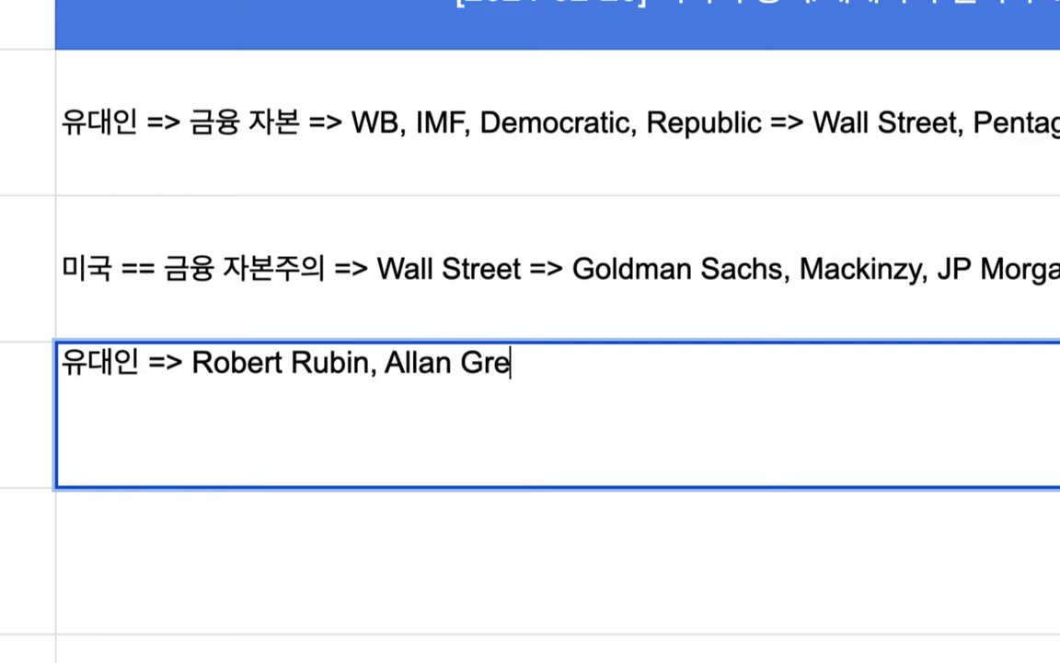
{"action": "type", "text": "enspen,"}
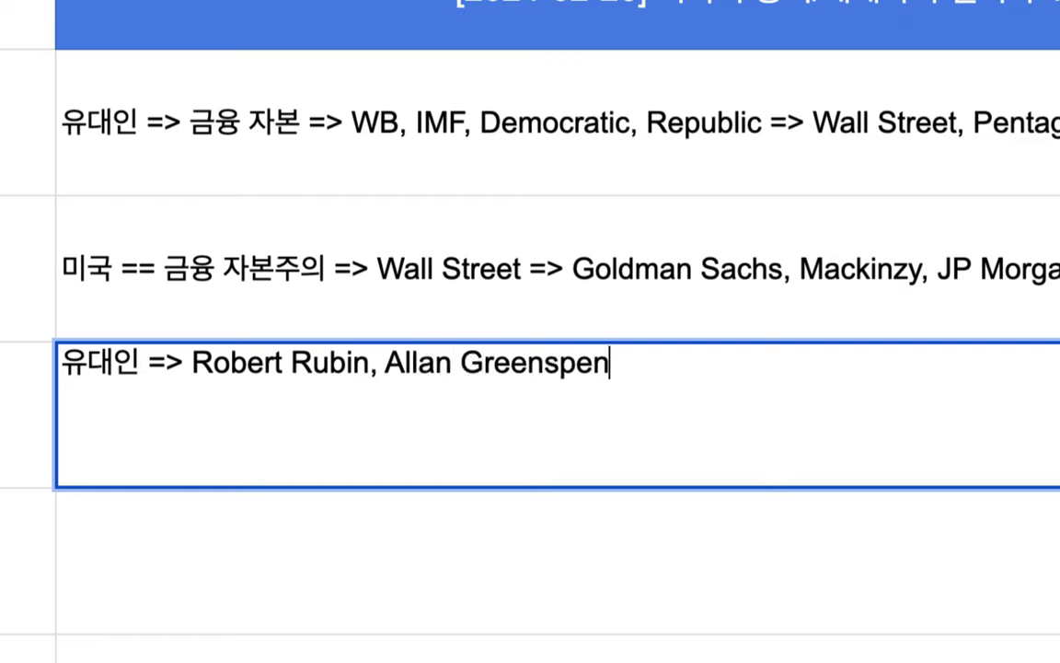
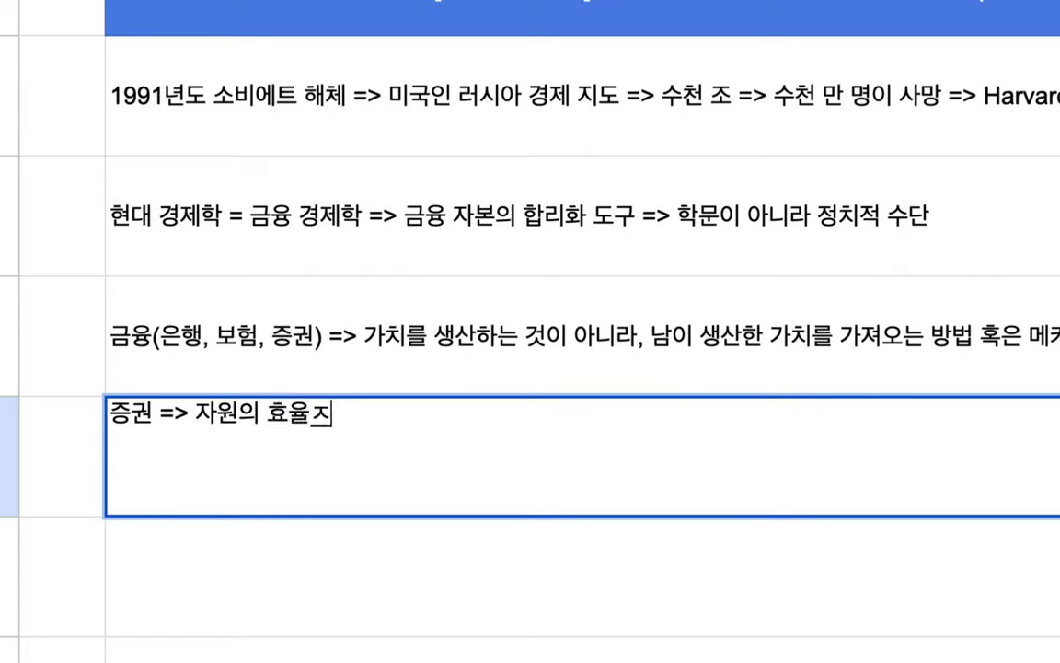
- Insert "생산 수단과" before "자원의 효율적 배분" in the row 5 note on "증권"
{"action": "left_click", "coordinate": [196, 441]}
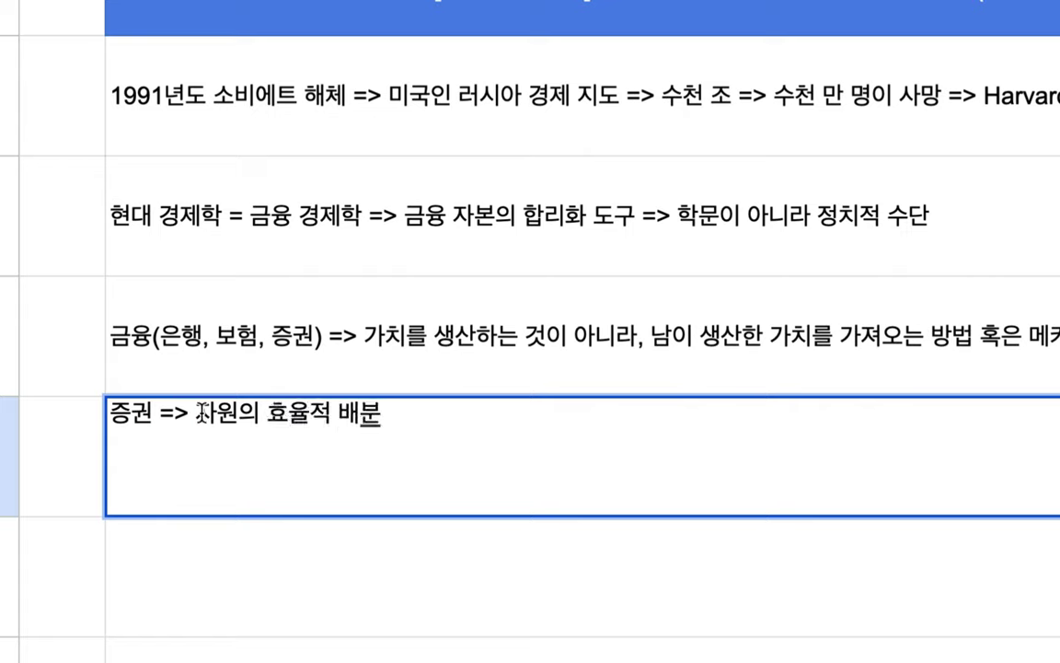
{"action": "type", "text": "(싱사"}
{"action": "key", "text": "BackSpace"}
{"action": "key", "text": "BackSpace"}
{"action": "key", "text": "BackSpace"}
{"action": "type", "text": "생산"}
{"action": "type", "text": " 수단과"}
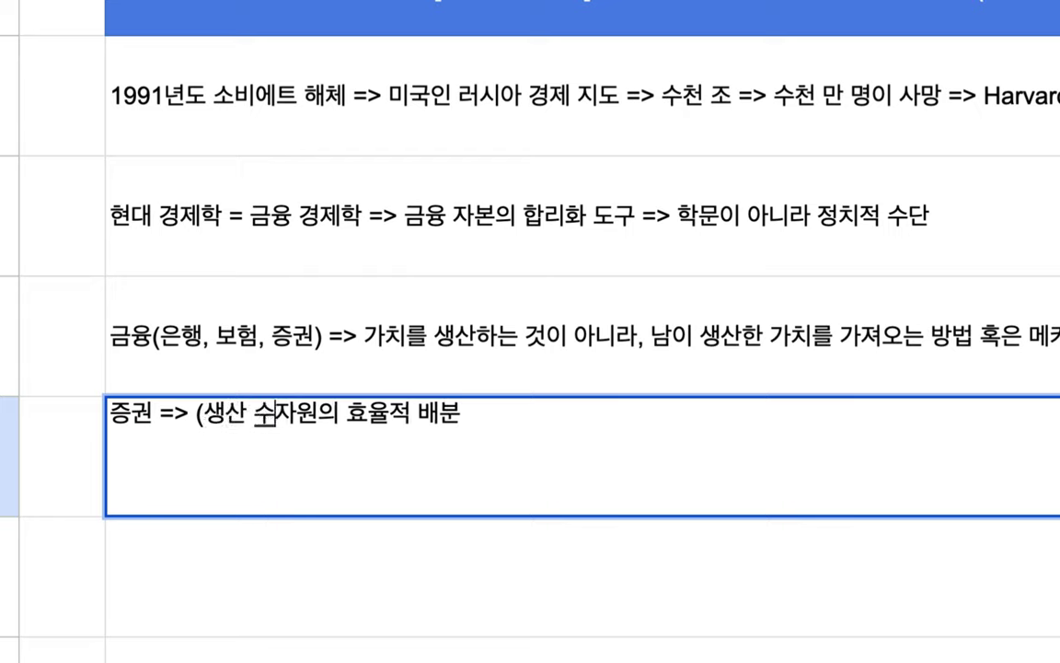
{"action": "left_click", "coordinate": [203, 412]}
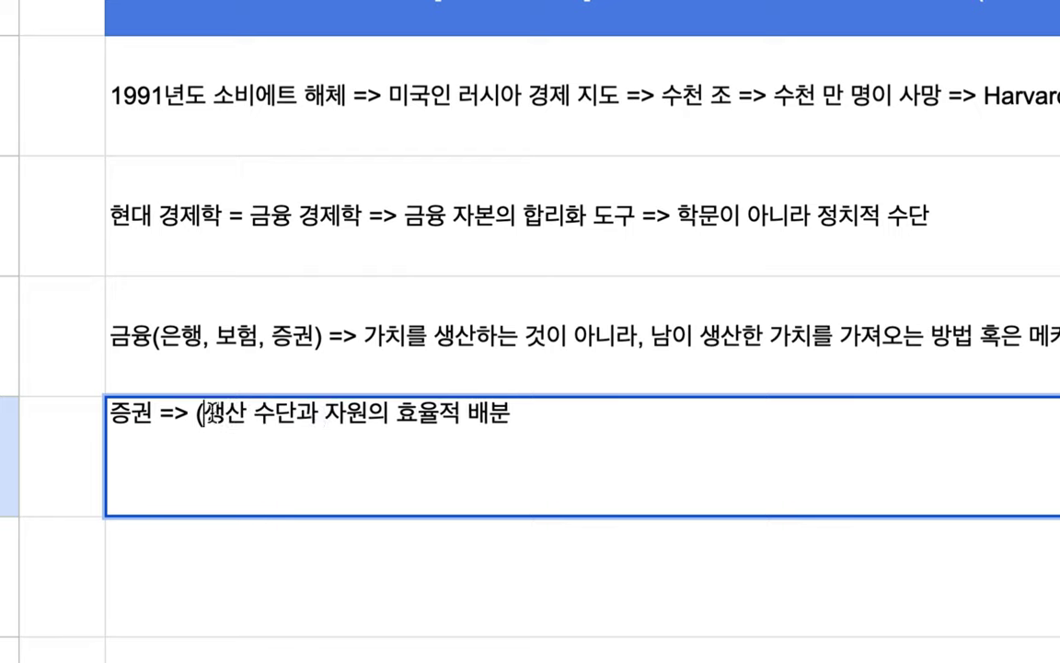
{"action": "key", "text": "BackSpace"}
- Extend the row 5 note with "=> 생산성 증대 => 경제 성장"
{"action": "left_click", "coordinate": [563, 415]}
{"action": "type", "text": "=> ㅅㅇ"}
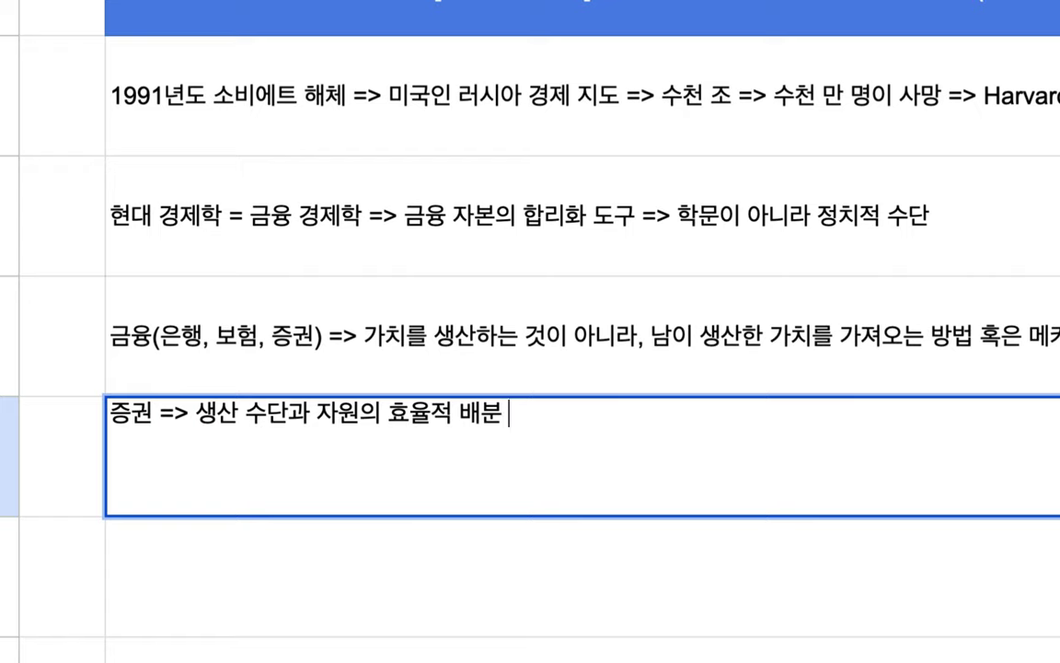
{"action": "key", "text": "BackSpace"}
{"action": "key", "text": "BackSpace"}
{"action": "type", "text": "생산성 ㅈ이"}
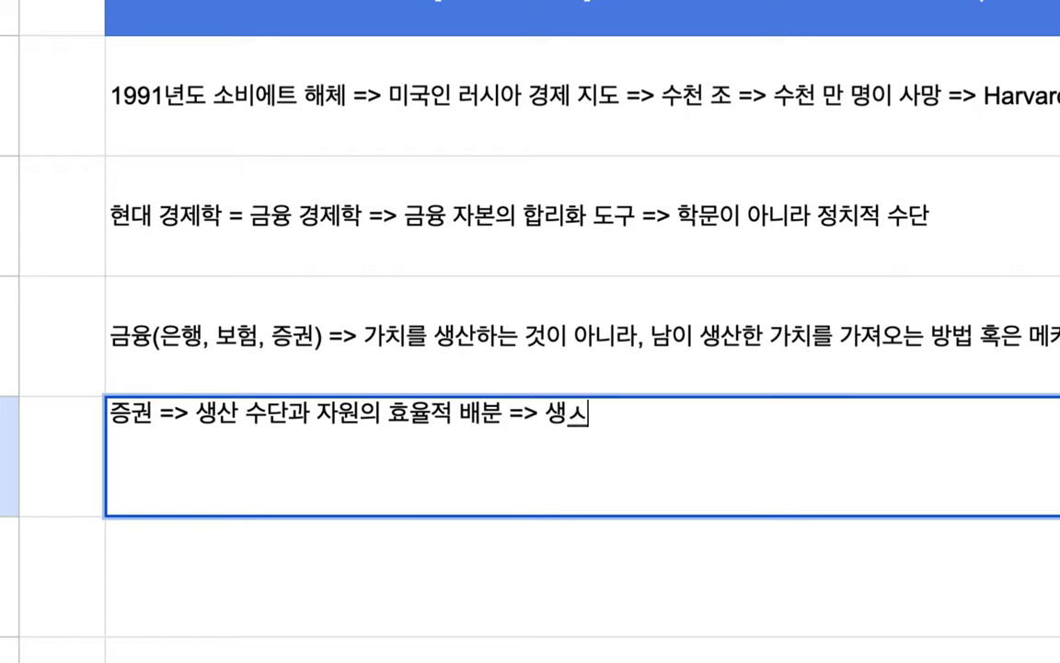
{"action": "key", "text": "BackSpace"}
{"action": "key", "text": "BackSpace"}
{"action": "type", "text": "증대 ="}
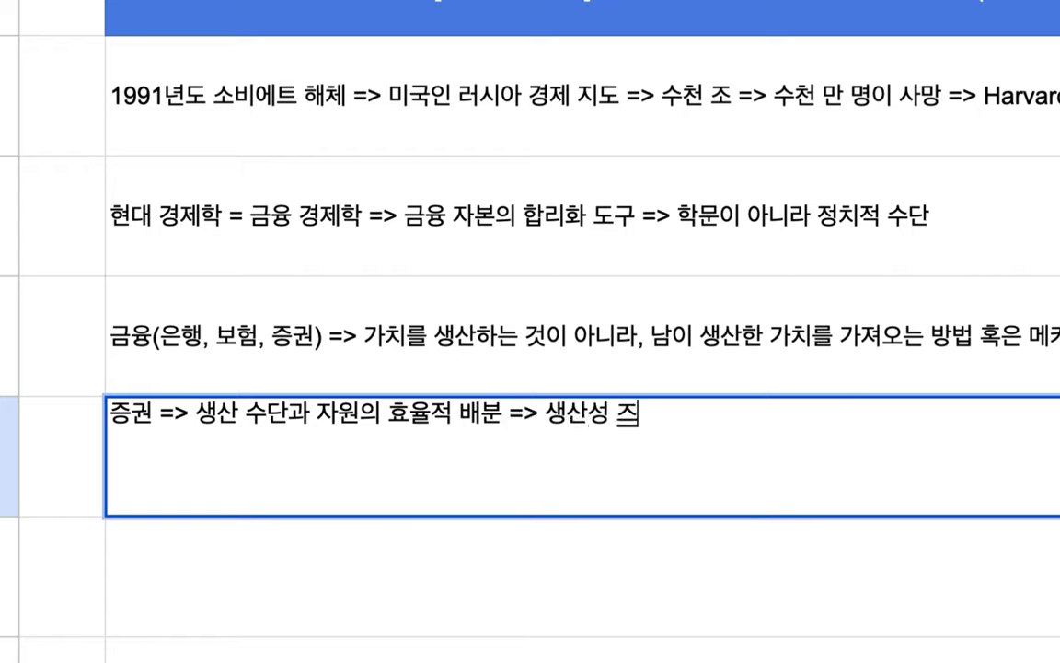
{"action": "type", "text": "> 경제 성장"}
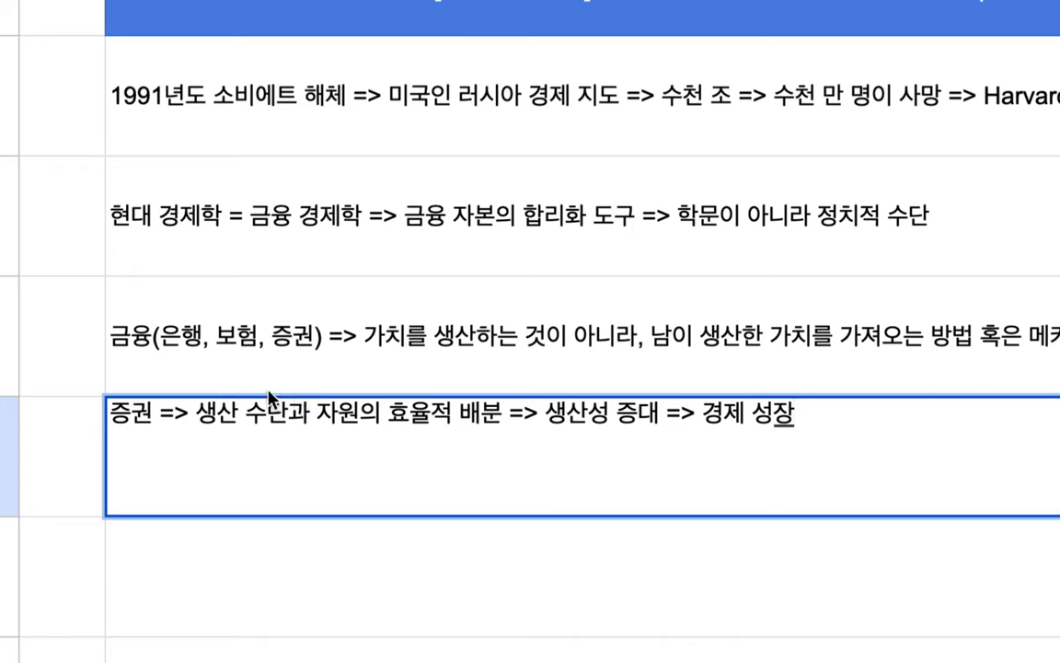
- Insert "시장" after "증권" in the row 5 note and select the whole note for emphasis
{"action": "left_click", "coordinate": [156, 413]}
{"action": "type", "text": "시장"}
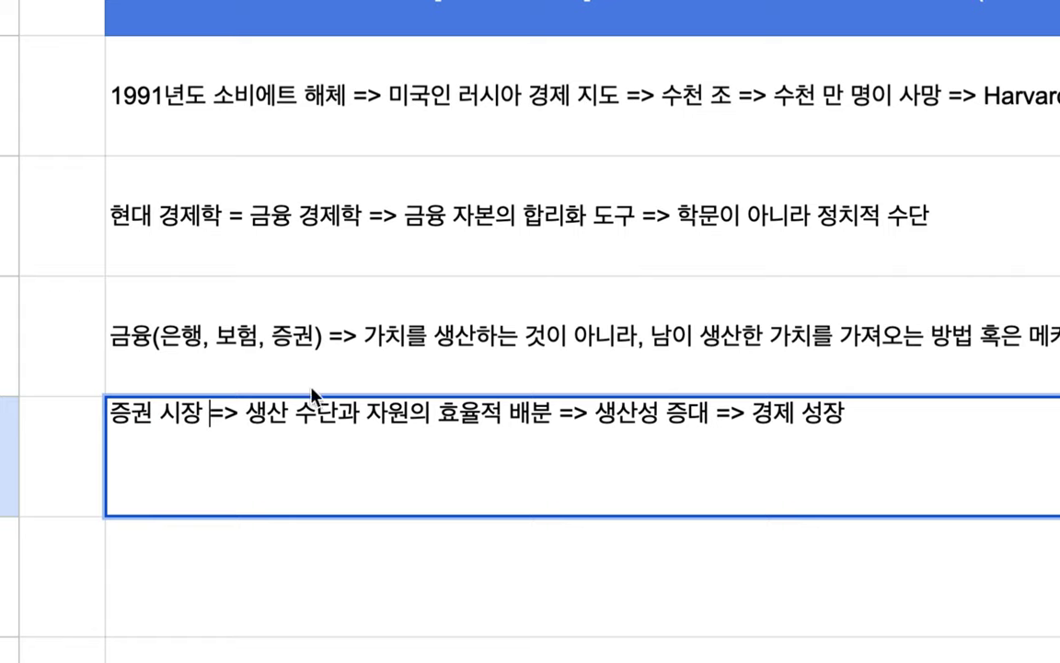
{"action": "triple_click", "coordinate": [146, 420]}
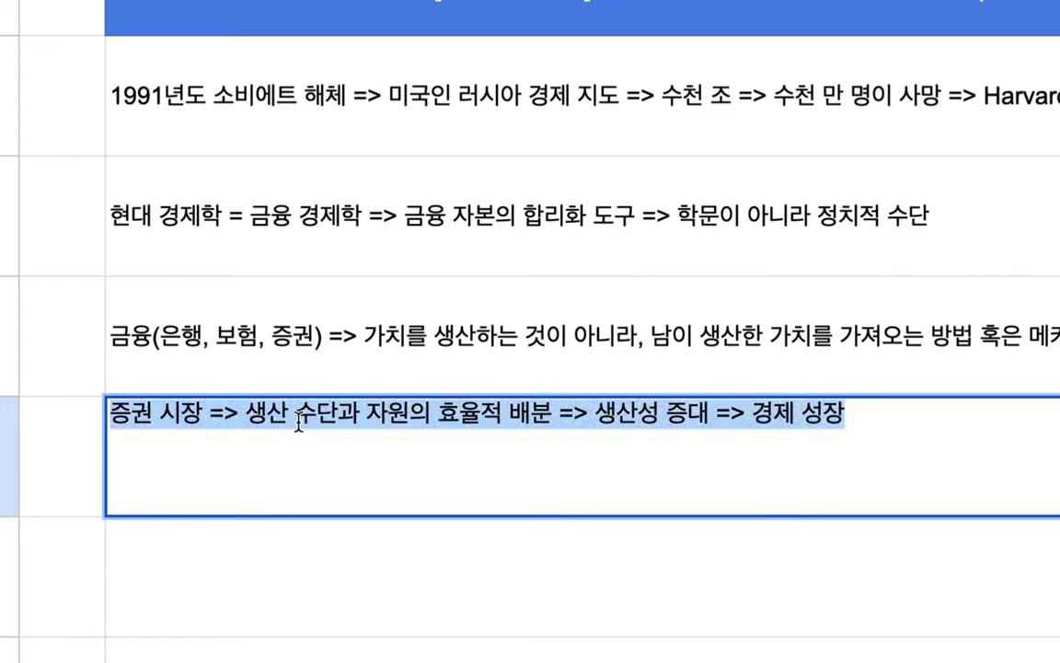
{"action": "left_click", "coordinate": [492, 355]}
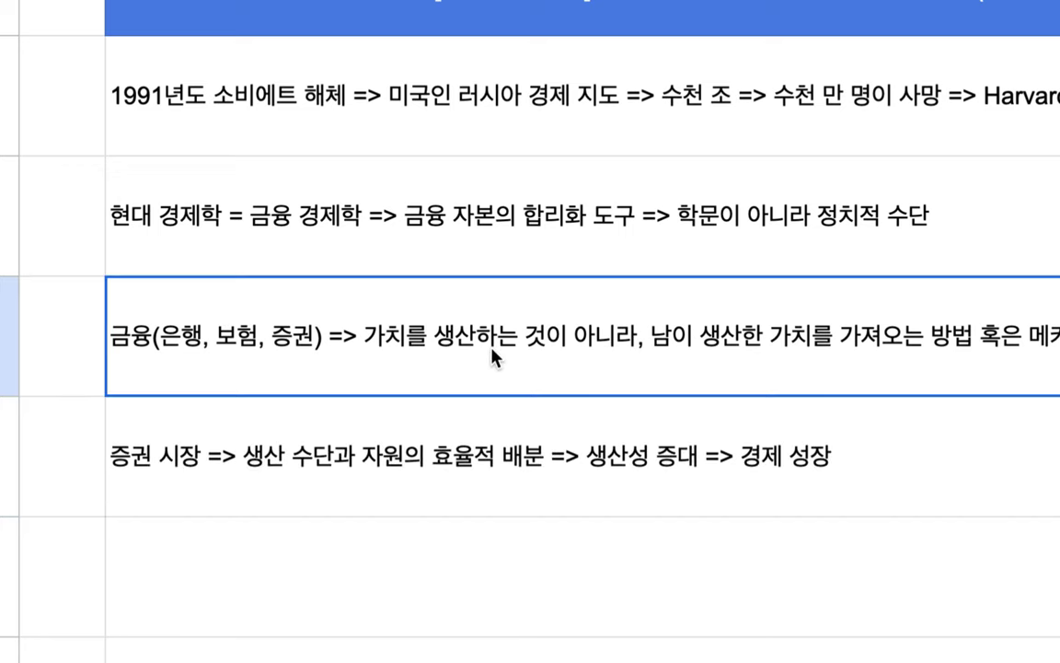
- Select "은행, 보험, 증권" in the row 4 note on "금융" for emphasis and return to the row 5 note
{"action": "left_click", "coordinate": [313, 504]}
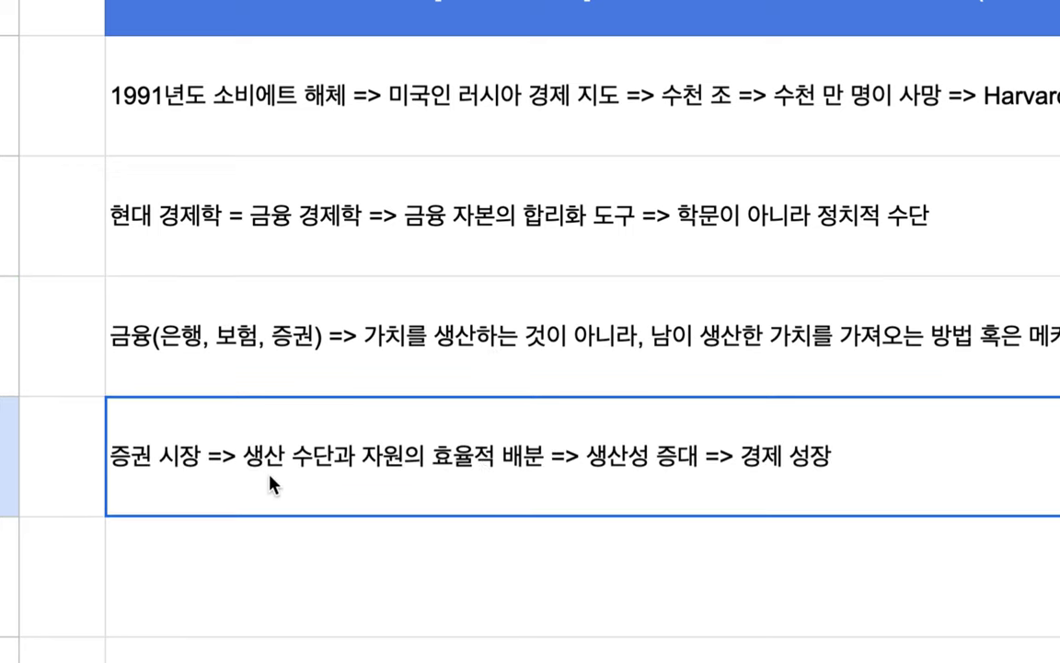
{"action": "left_click", "coordinate": [247, 577]}
{"action": "scroll", "coordinate": [246, 577], "scroll_direction": "down", "scroll_amount": 2}
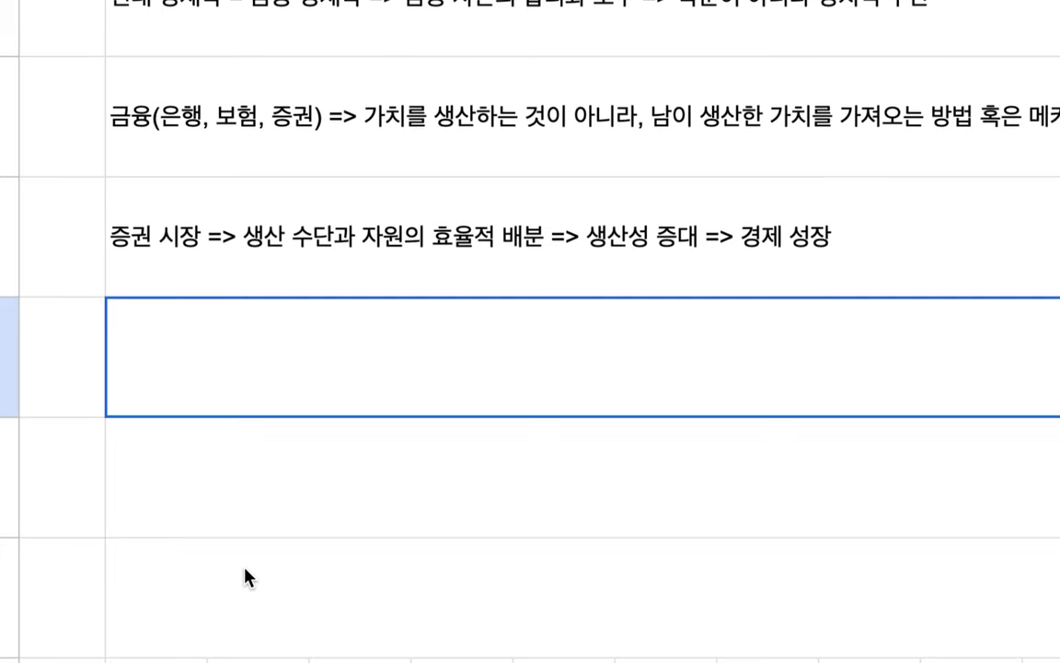
{"action": "left_click", "coordinate": [250, 147]}
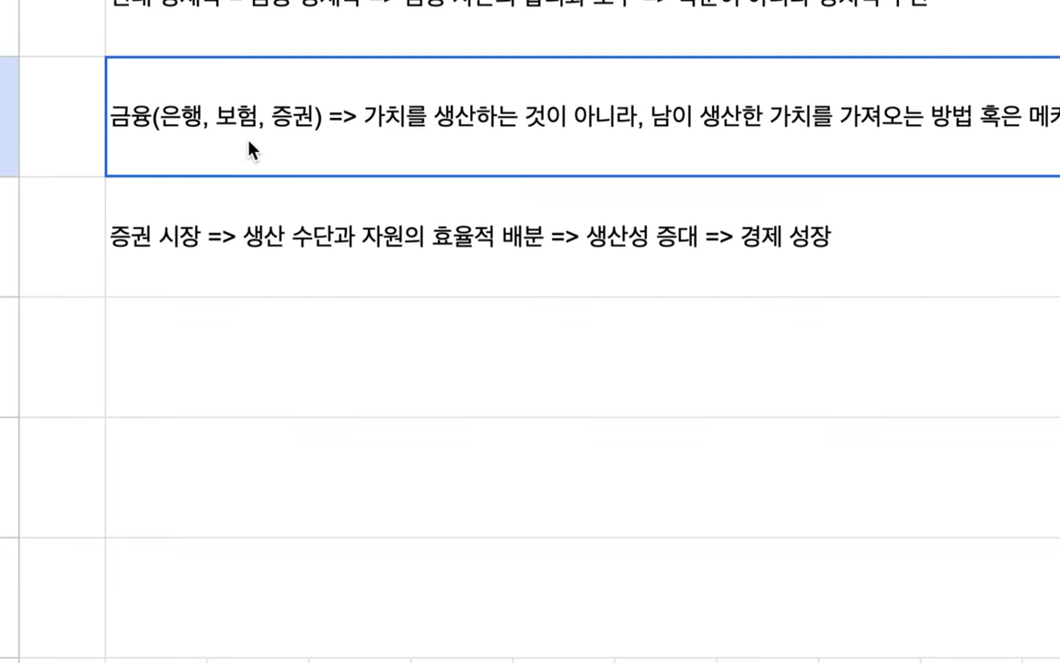
{"action": "double_click", "coordinate": [313, 72]}
{"action": "left_click_drag", "start_coordinate": [318, 72], "coordinate": [161, 88]}
{"action": "left_click", "coordinate": [381, 218]}
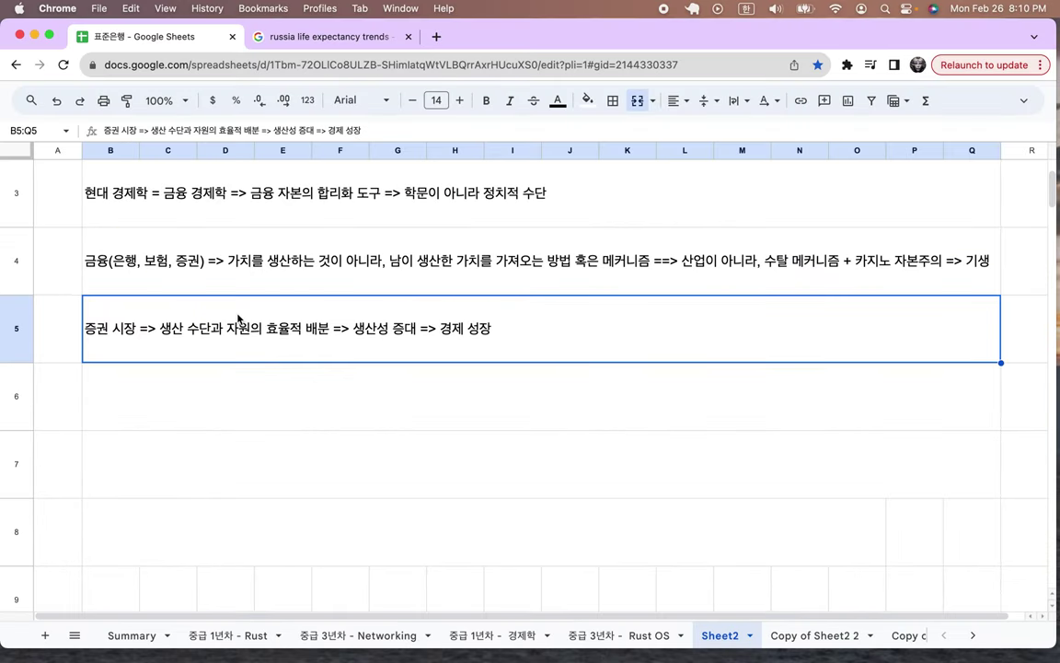
- Clear all the notes in rows 2 to 5 (B2:Q5) beneath the title
{"action": "scroll", "coordinate": [201, 274], "scroll_direction": "up", "scroll_amount": 3}
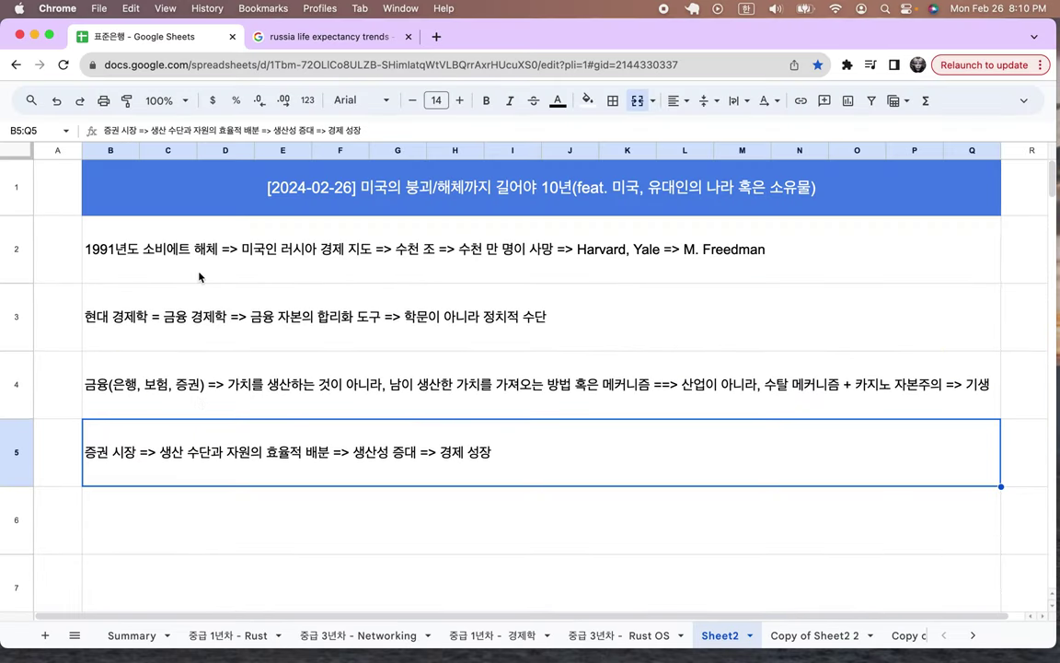
{"action": "left_click", "coordinate": [547, 271]}
{"action": "left_click_drag", "start_coordinate": [547, 270], "coordinate": [454, 477]}
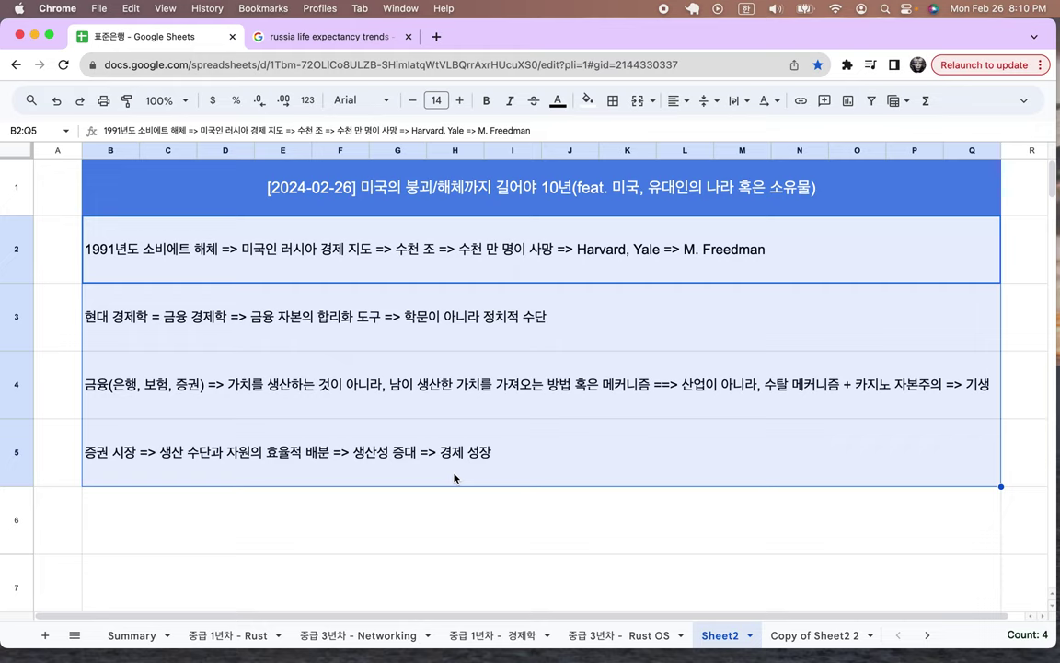
{"action": "key", "text": "Delete"}
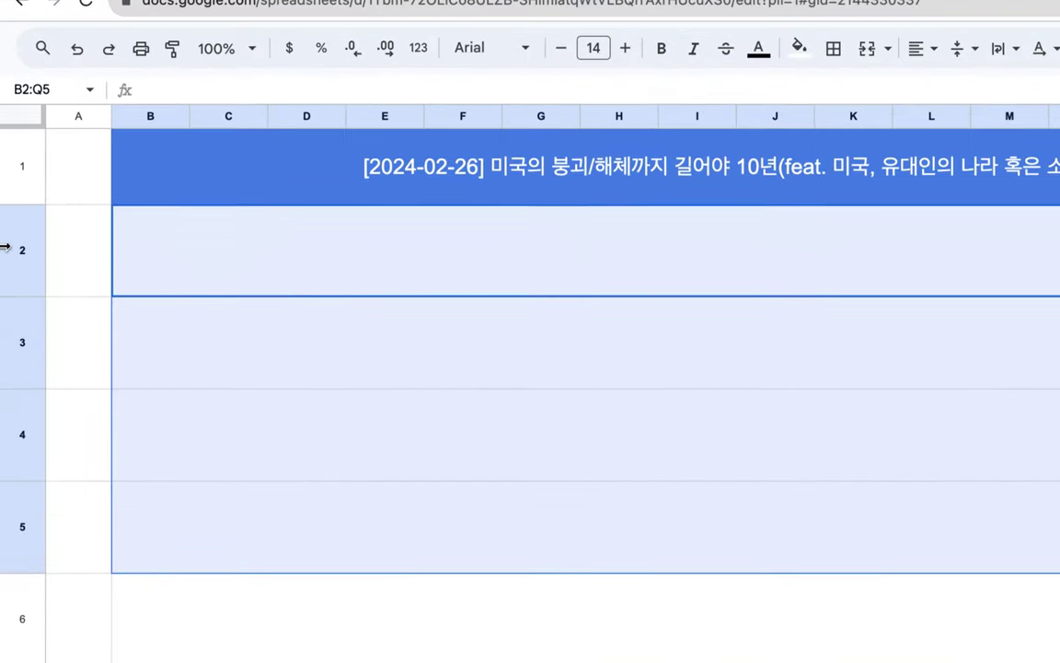
- Write the note "1990년 대 이후 미국 성장의 과실 => 1%" in row 2
{"action": "double_click", "coordinate": [133, 261]}
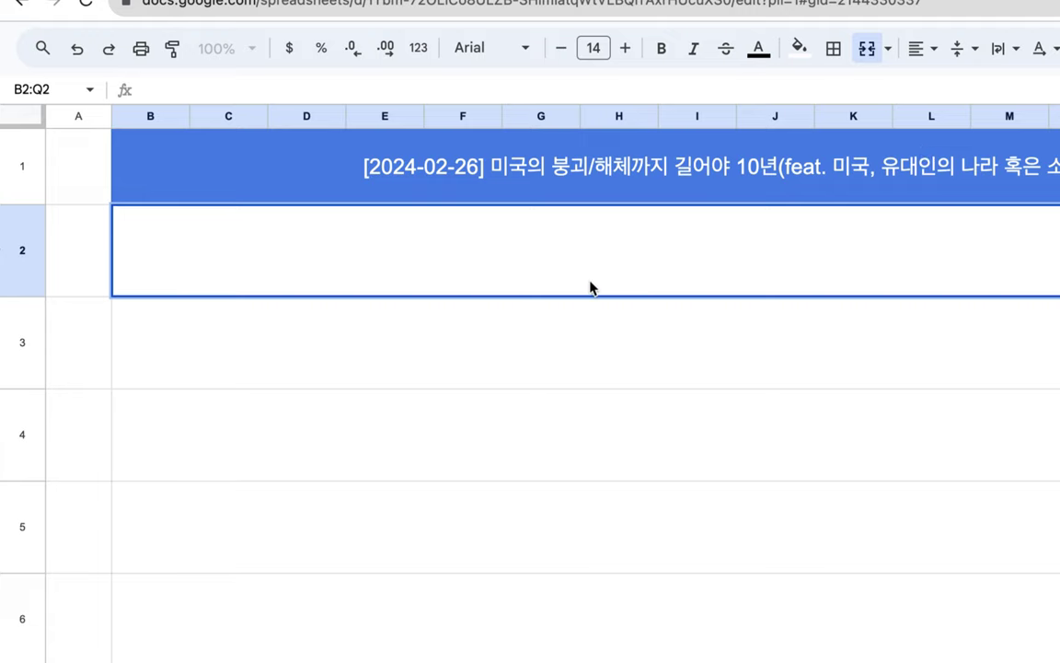
{"action": "type", "text": "190"}
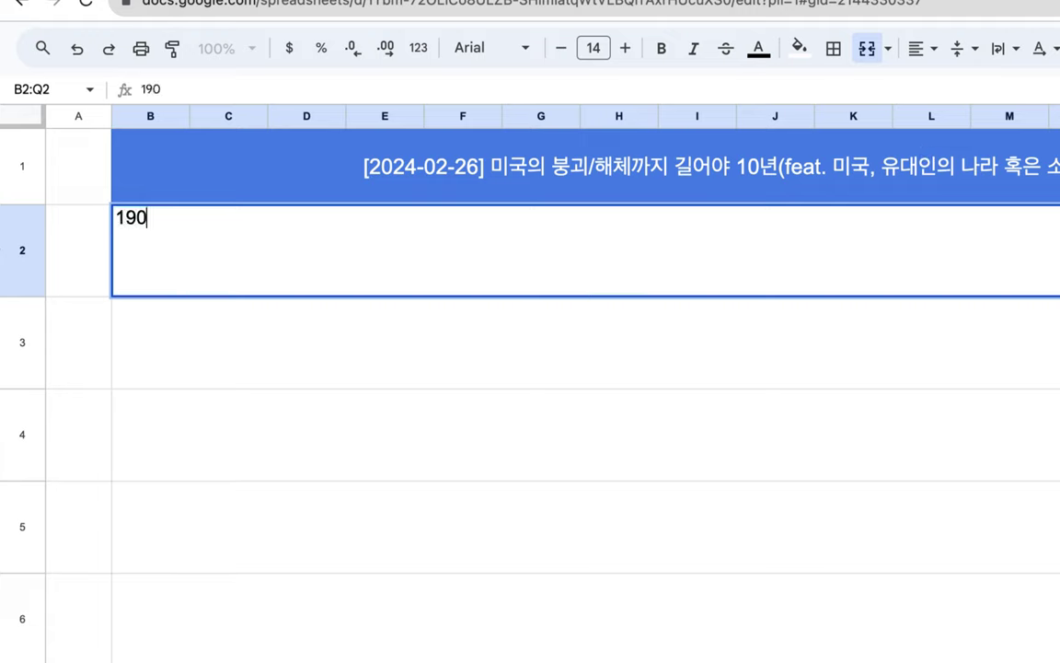
{"action": "key", "text": "BackSpace"}
{"action": "type", "text": "90년 대 이후 미"}
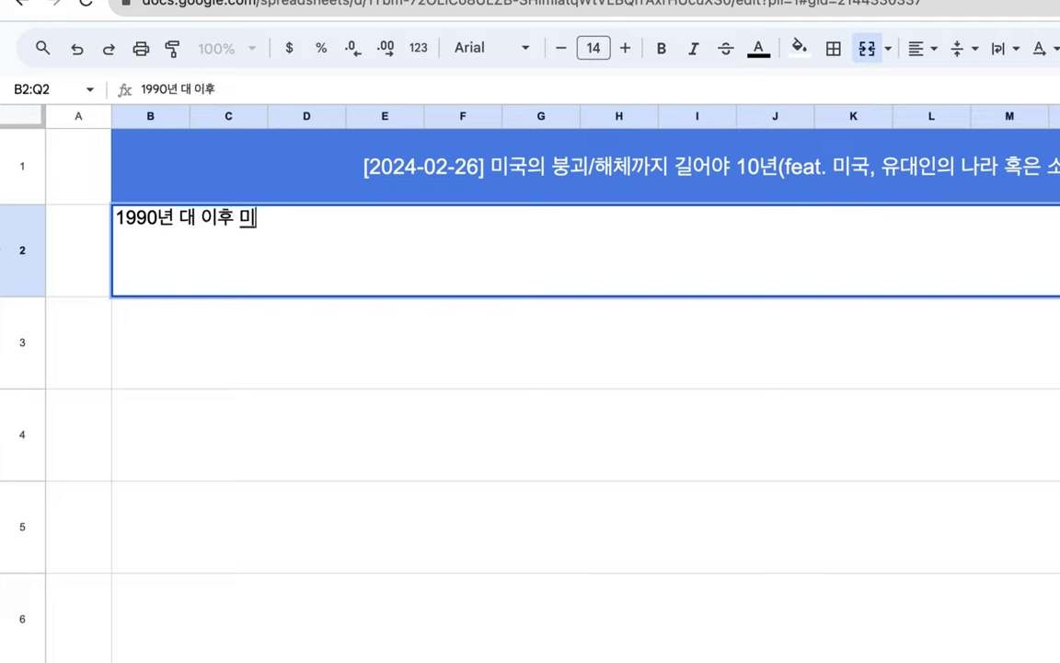
{"action": "type", "text": "국 성지장의 "}
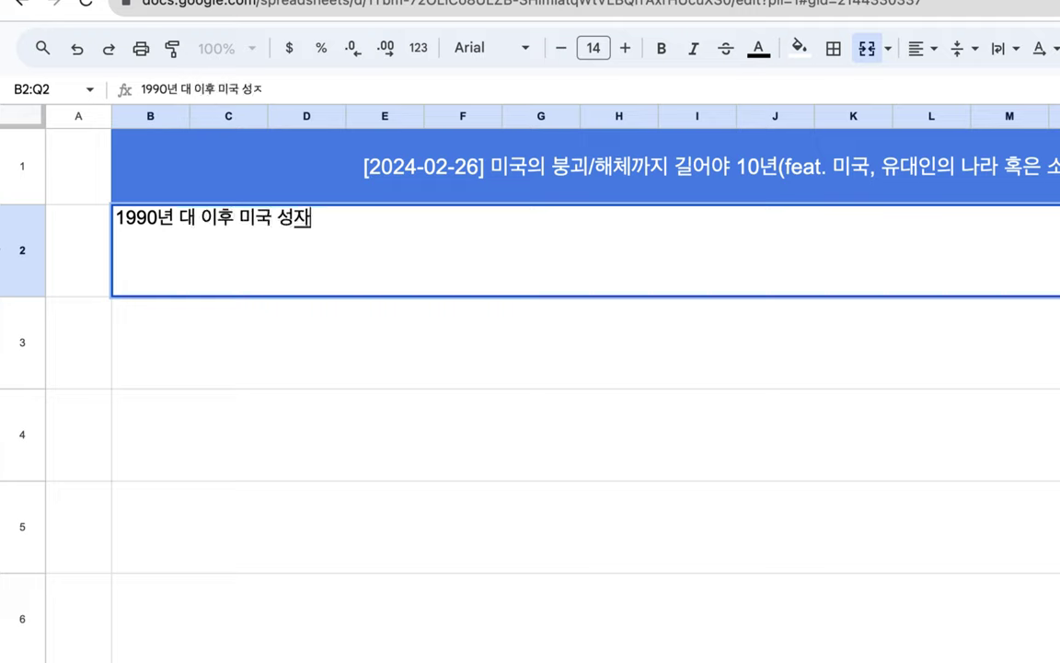
{"action": "type", "text": "과실 ="}
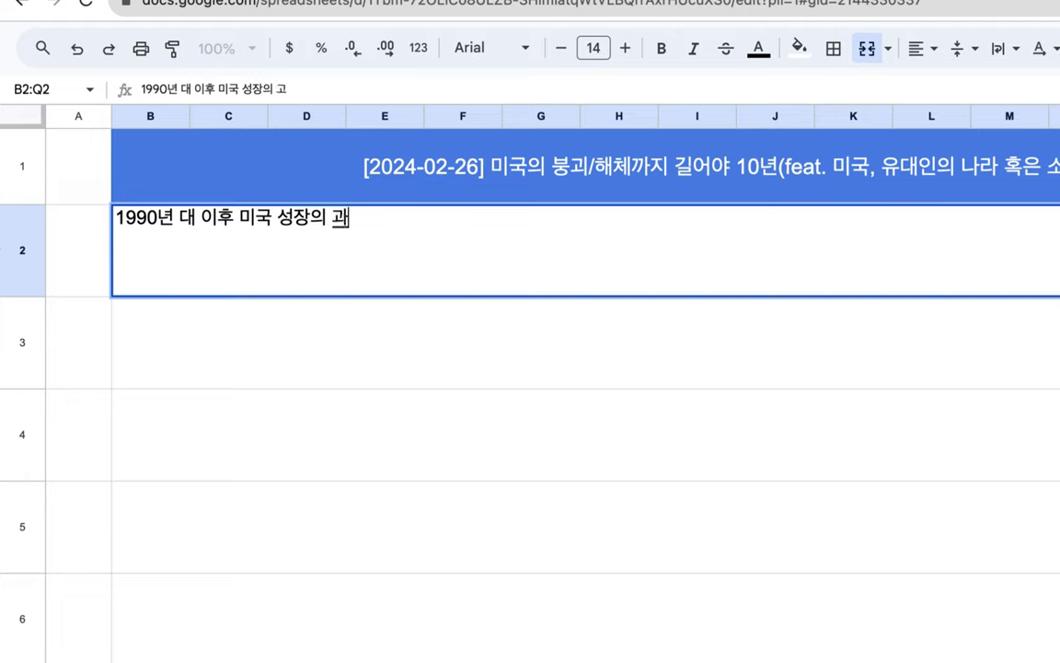
{"action": "type", "text": "> "}
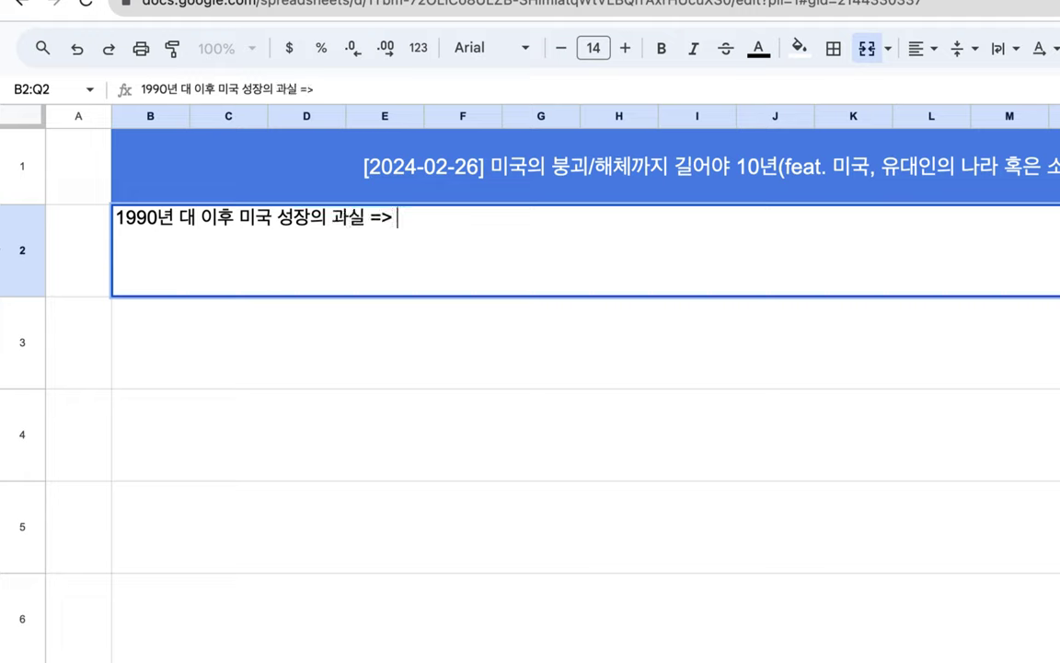
{"action": "type", "text": "1"}
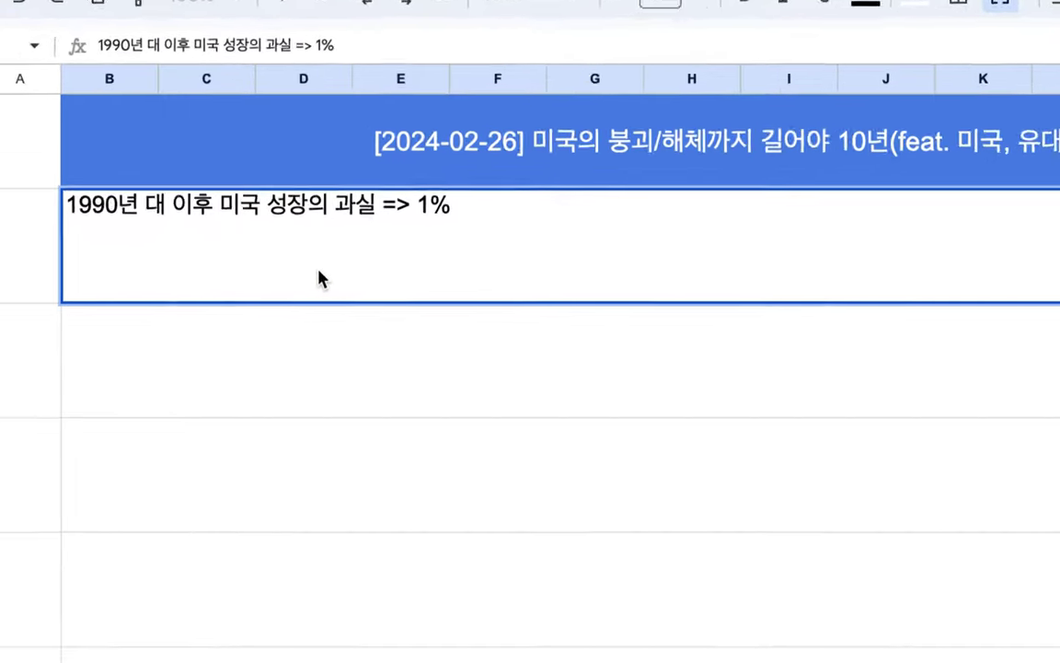
- Insert "상위" before "1%" in the row 2 note and select "상위 1%" for emphasis
{"action": "left_click", "coordinate": [441, 196]}
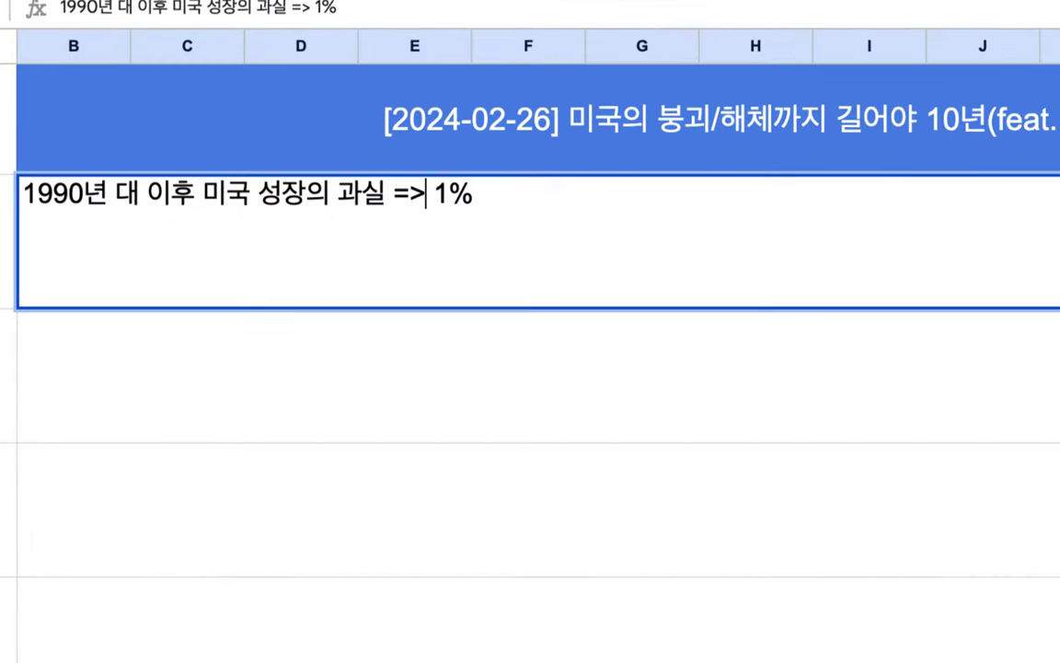
{"action": "type", "text": "상위"}
{"action": "left_click_drag", "start_coordinate": [542, 195], "coordinate": [440, 194]}
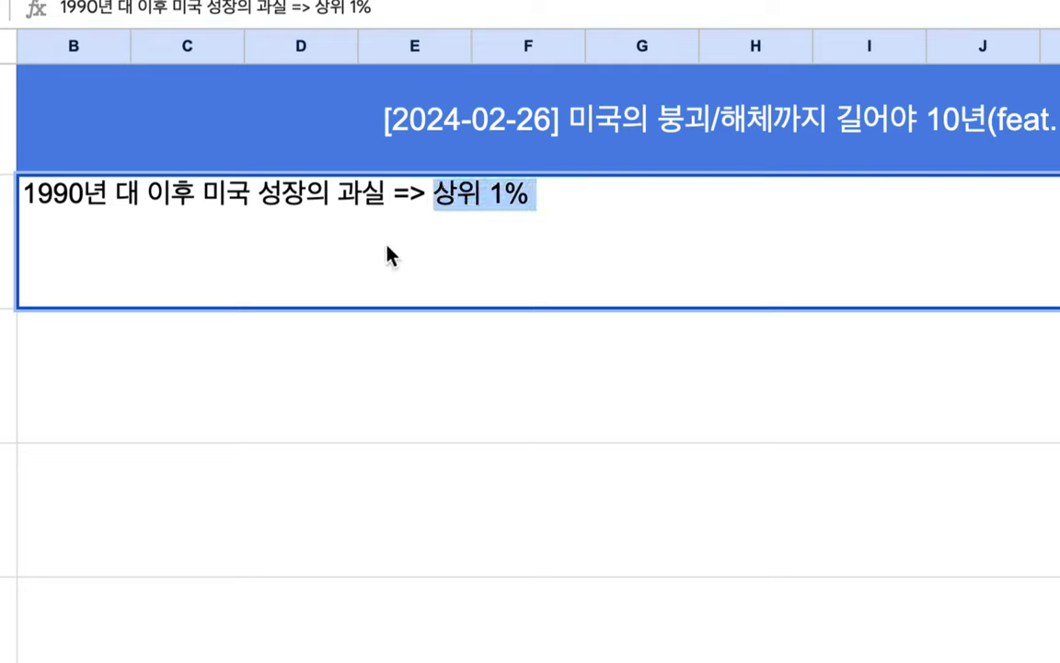
- Append ", 99%는 소득과 재산이 불변" to the end of the row 2 note
{"action": "left_click", "coordinate": [552, 190]}
{"action": "type", "text": ","}
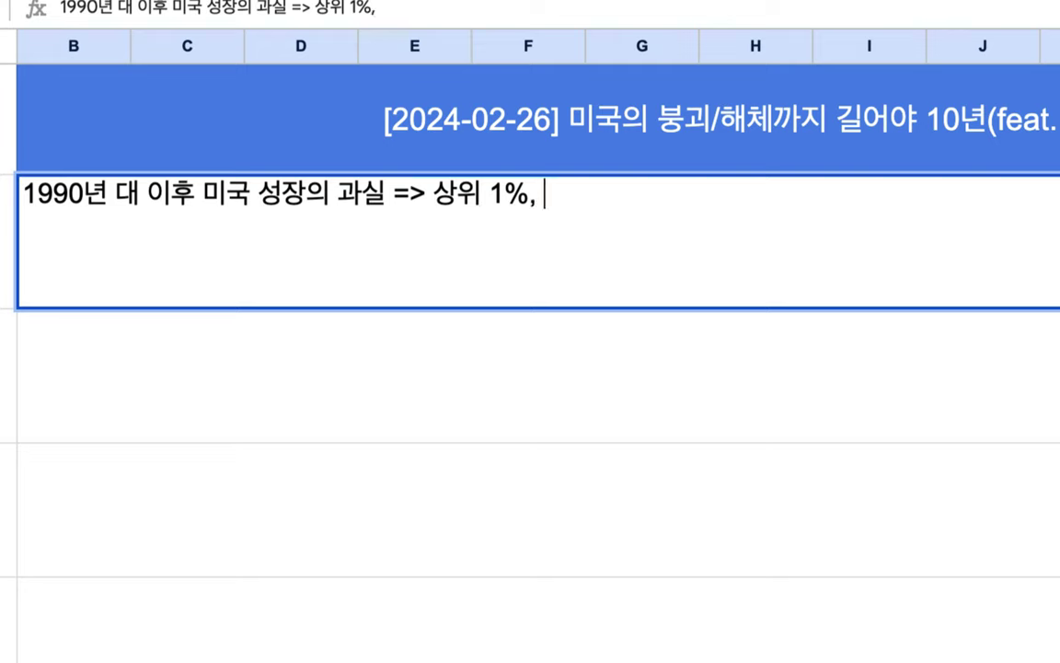
{"action": "type", "text": " 99%는 소득과 재사"}
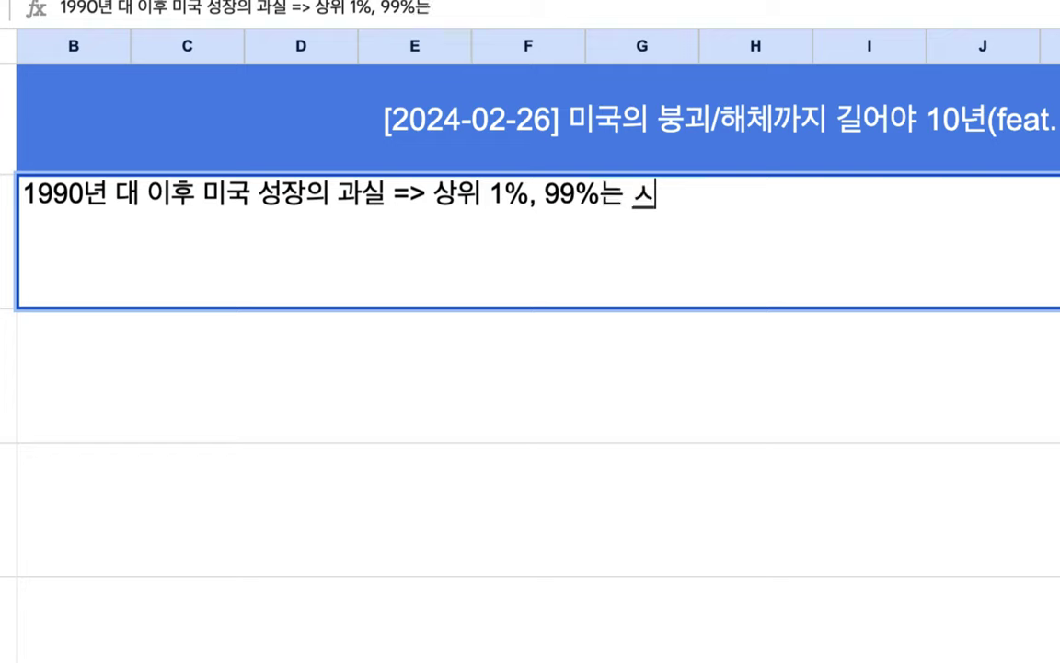
{"action": "type", "text": "산이 불변"}
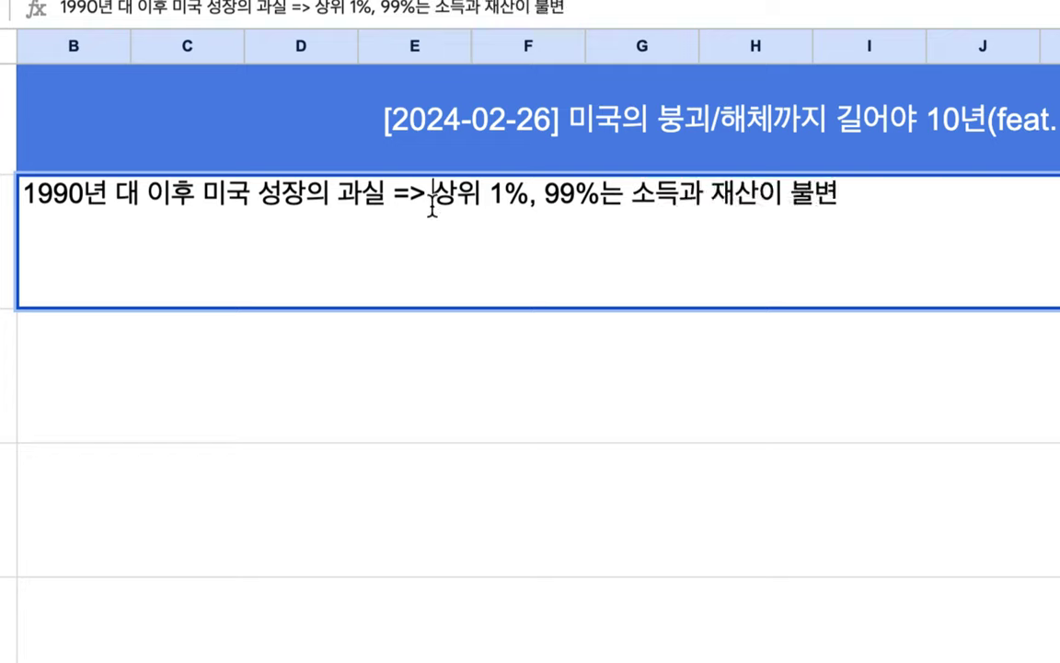
- Insert "(유대인과 그 Clan에 속한 일련의 그룹)" after "상위 1%" in the row 2 note and select "상위 1%" for emphasis
{"action": "left_click_drag", "start_coordinate": [432, 193], "coordinate": [532, 195]}
{"action": "left_click", "coordinate": [532, 195]}
{"action": "type", "text": "(유대인과 그 "}
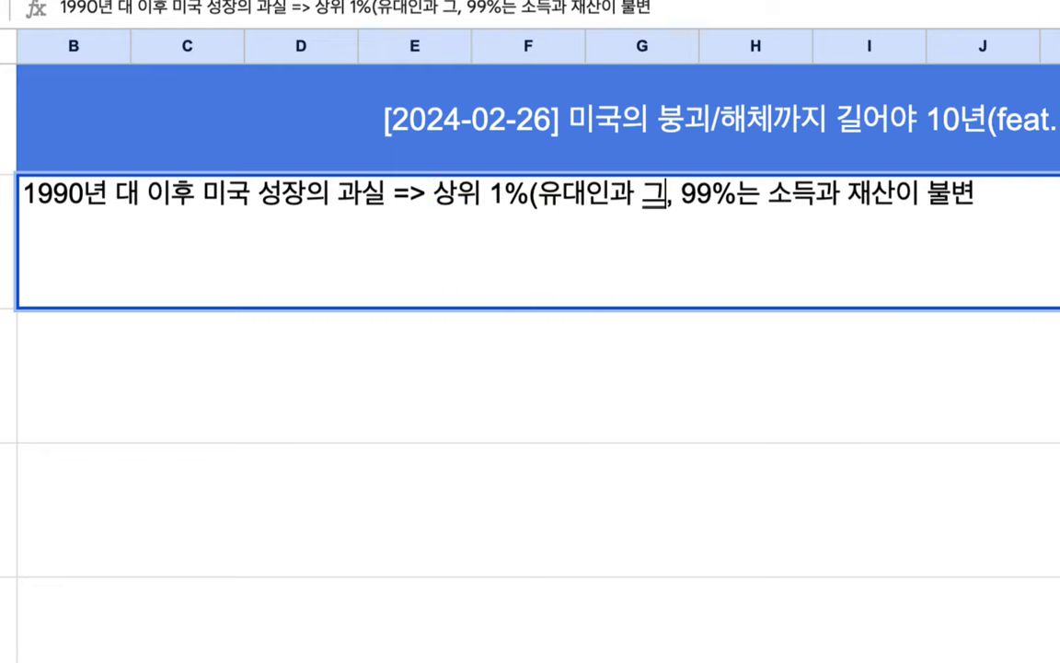
{"action": "type", "text": "Clan"}
{"action": "type", "text": "에 속한 일련의 그"}
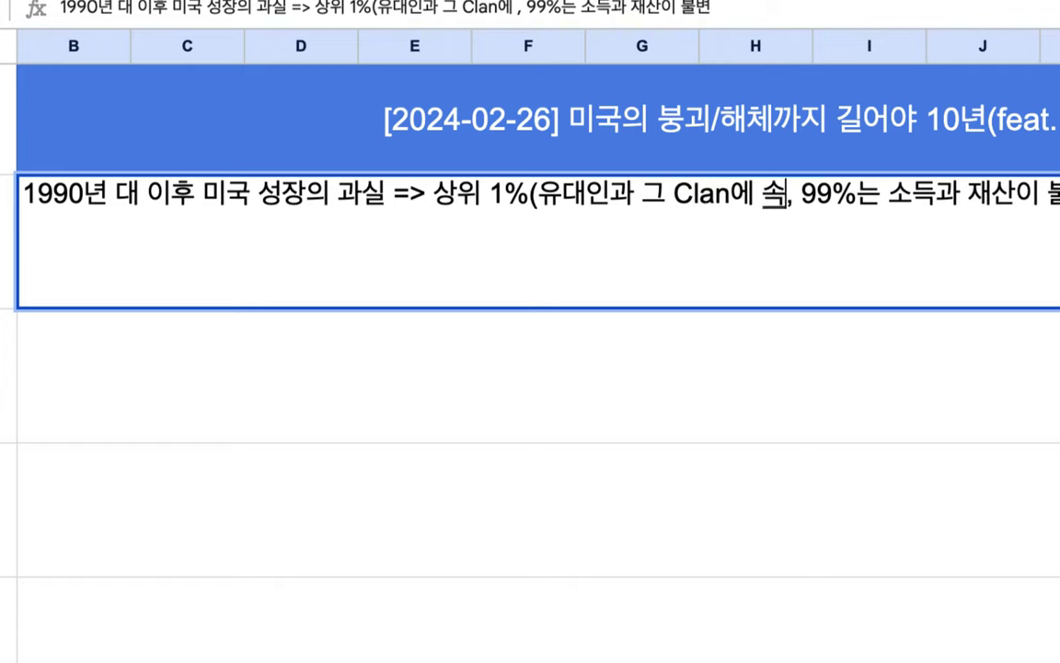
{"action": "type", "text": "룹)"}
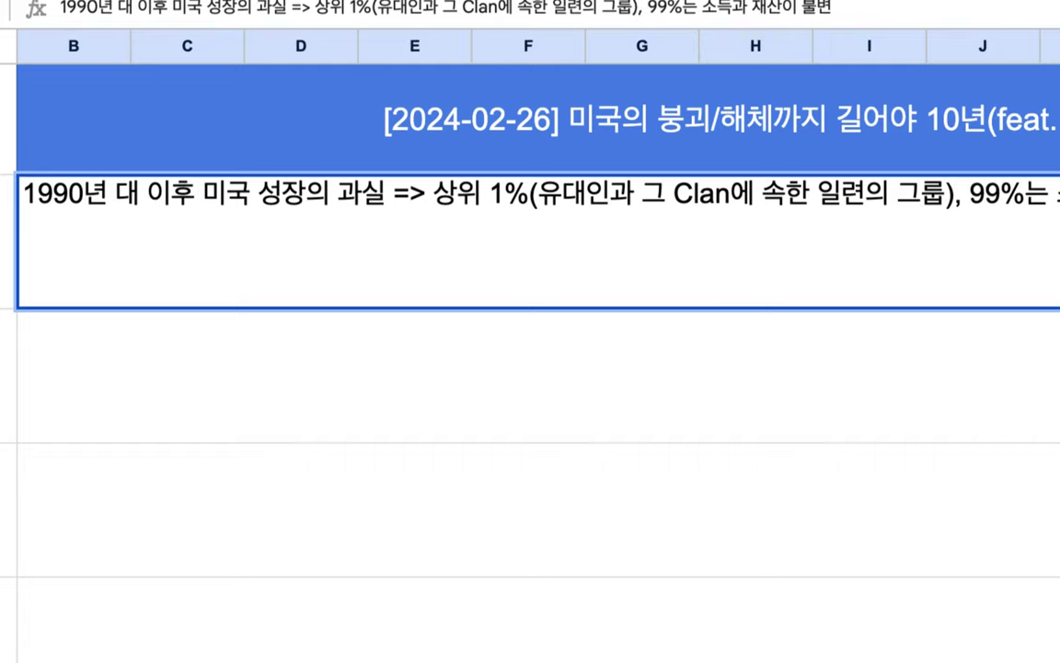
{"action": "left_click_drag", "start_coordinate": [790, 196], "coordinate": [900, 198]}
{"action": "left_click_drag", "start_coordinate": [254, 196], "coordinate": [342, 196]}
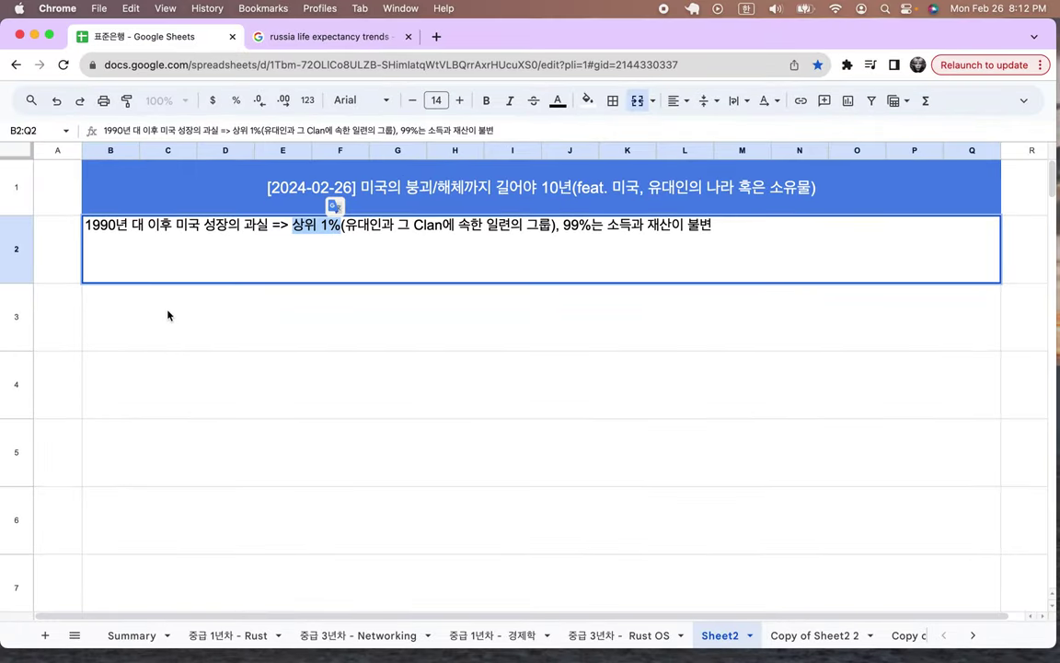
- Write the note "우크라이나 전쟁, 이스라엘의 가자 학살....한국의 정치, 경제를 결정" in row 3
{"action": "left_click", "coordinate": [168, 316]}
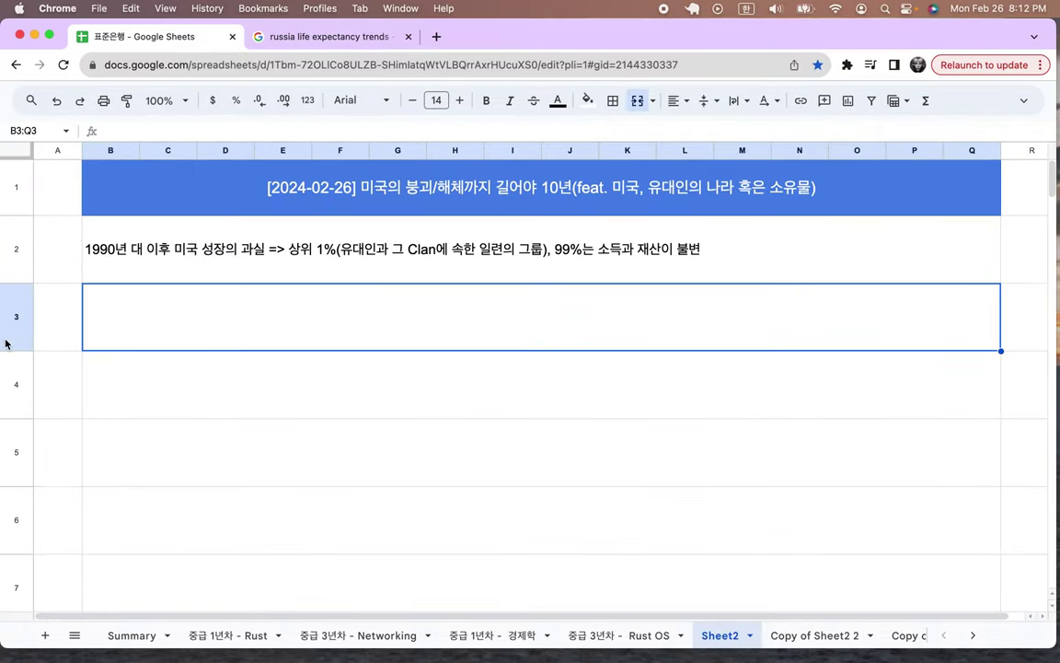
{"action": "double_click", "coordinate": [95, 324]}
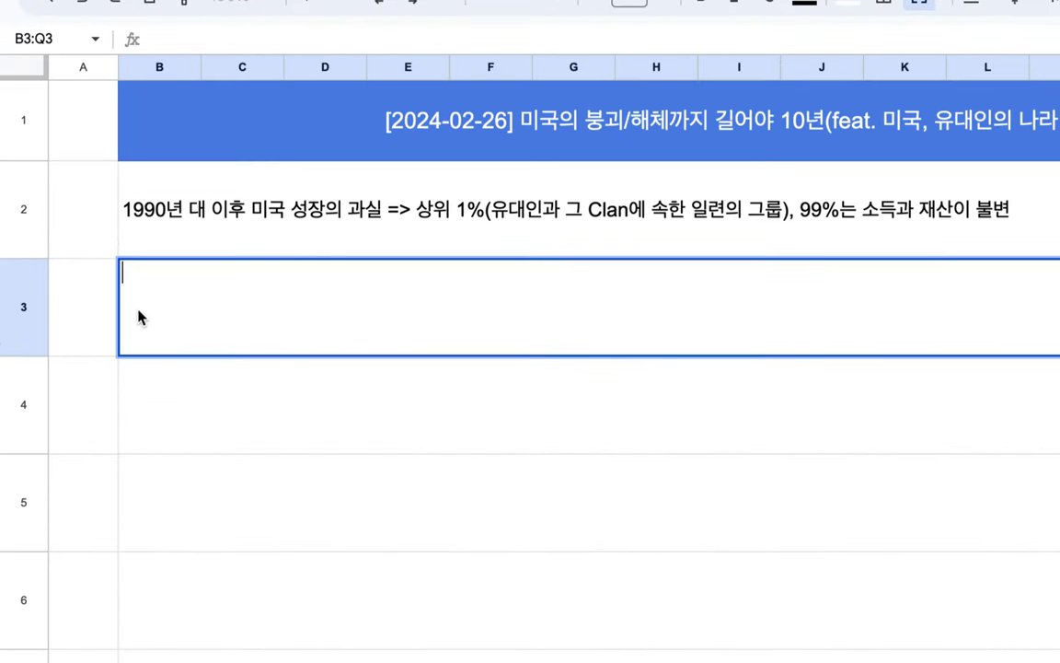
{"action": "type", "text": "우크라이나"}
{"action": "type", "text": " 전쟁, ㄹ"}
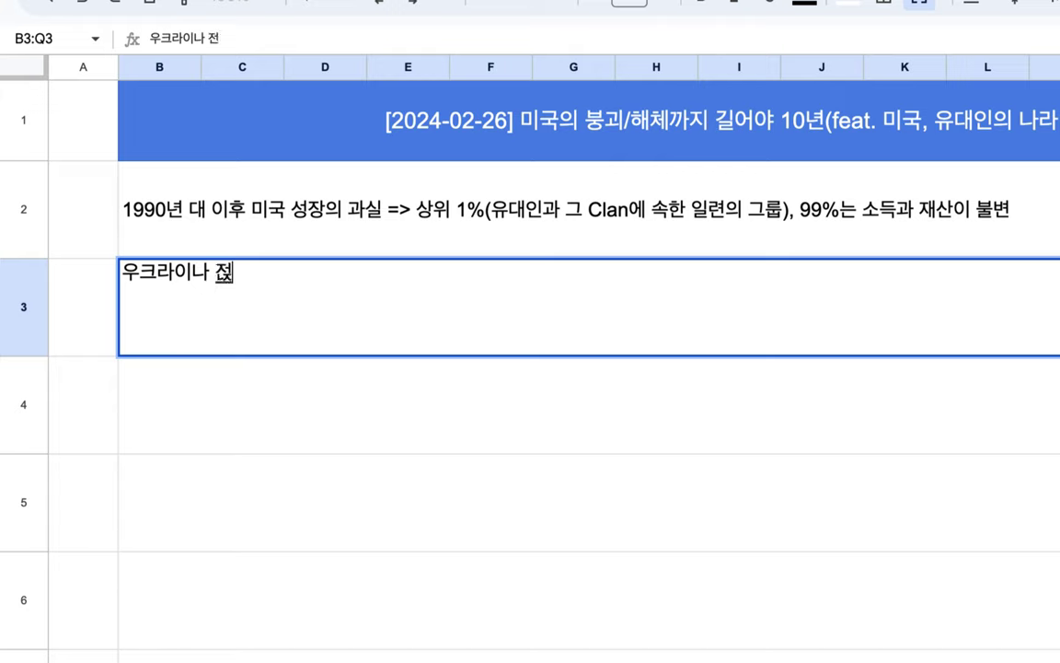
{"action": "type", "text": "이스라엘의"}
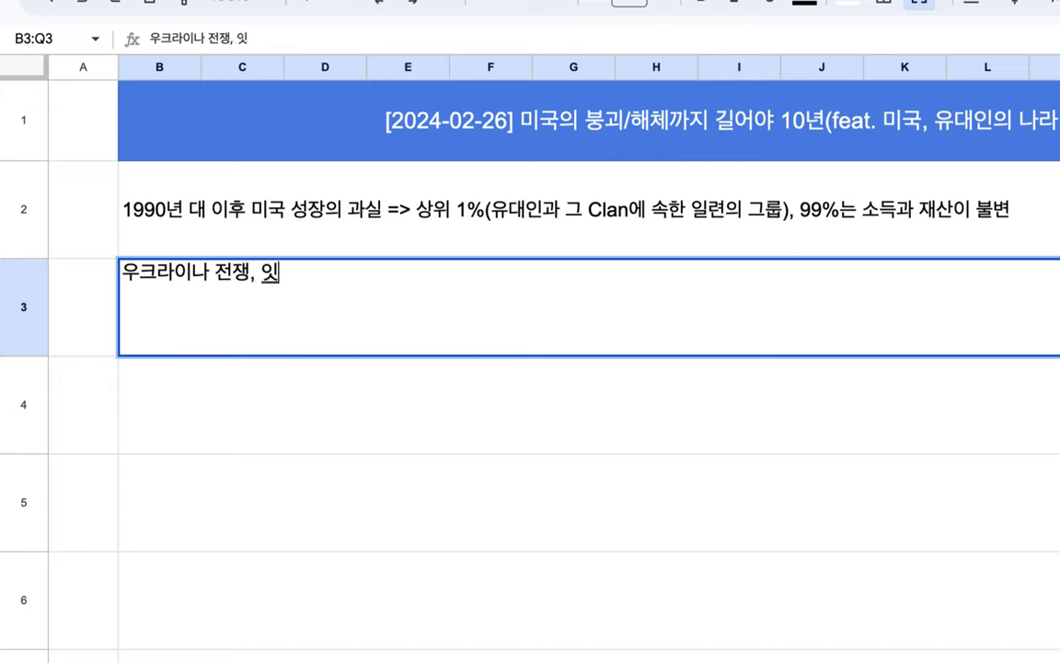
{"action": "type", "text": " 가자 핵"}
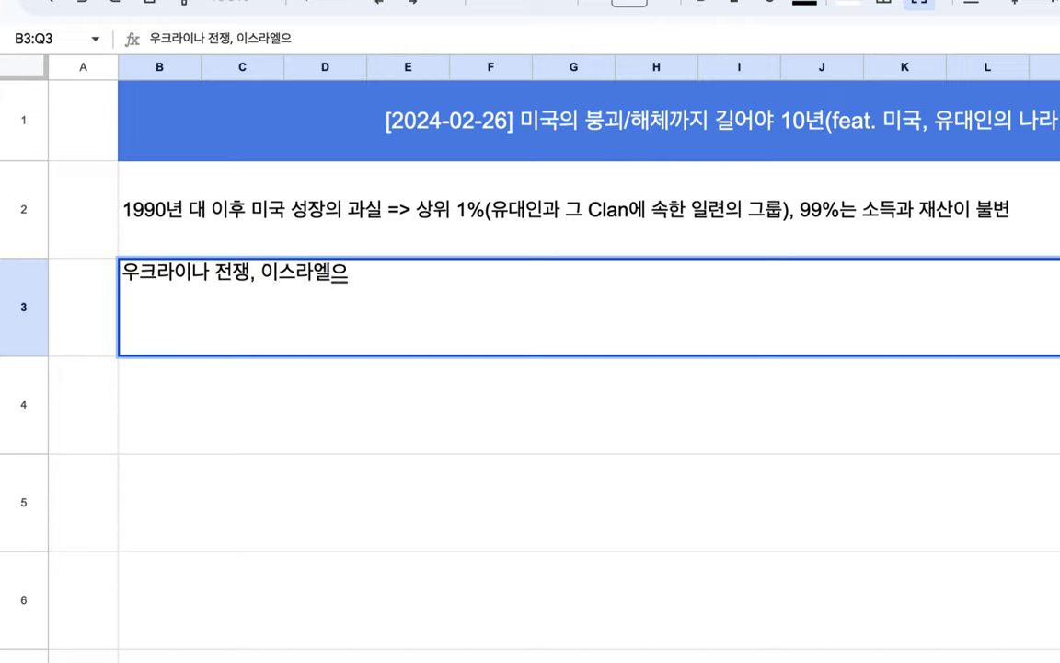
{"action": "key", "text": "BackSpace"}
{"action": "type", "text": "학살을"}
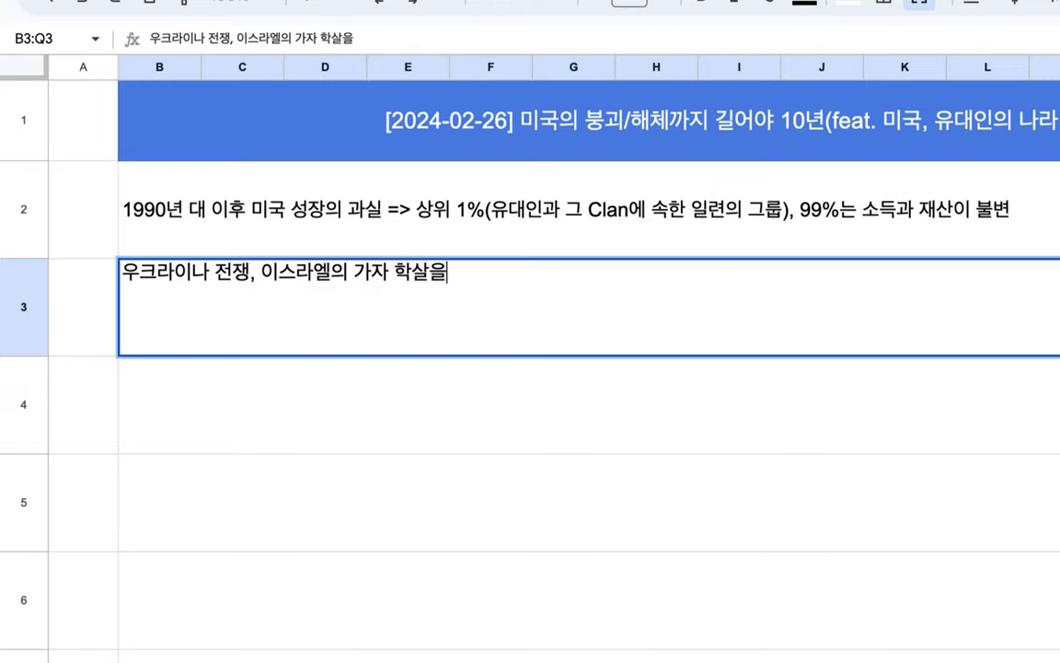
{"action": "key", "text": "BackSpace"}
{"action": "type", "text": "...."}
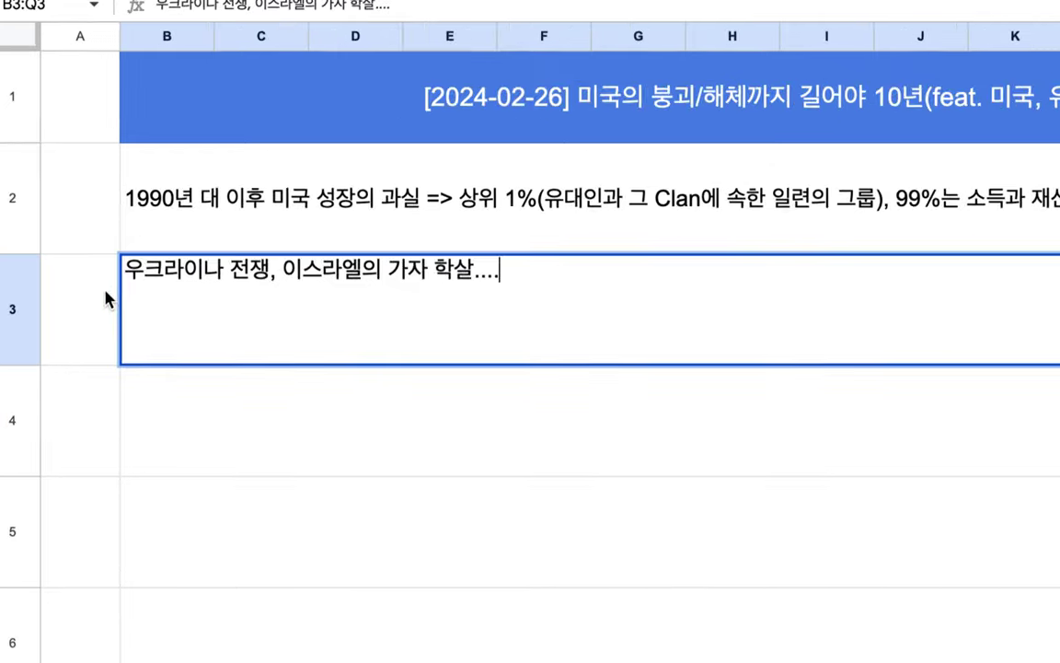
{"action": "type", "text": "한국의 정치"}
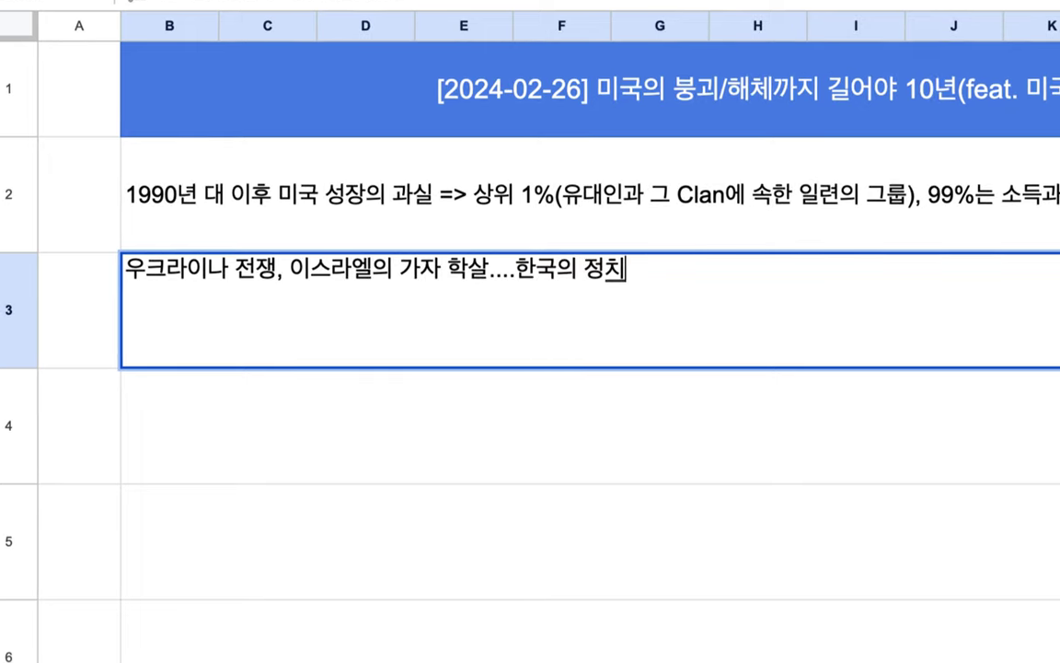
{"action": "type", "text": ", 경젤를 결정"}
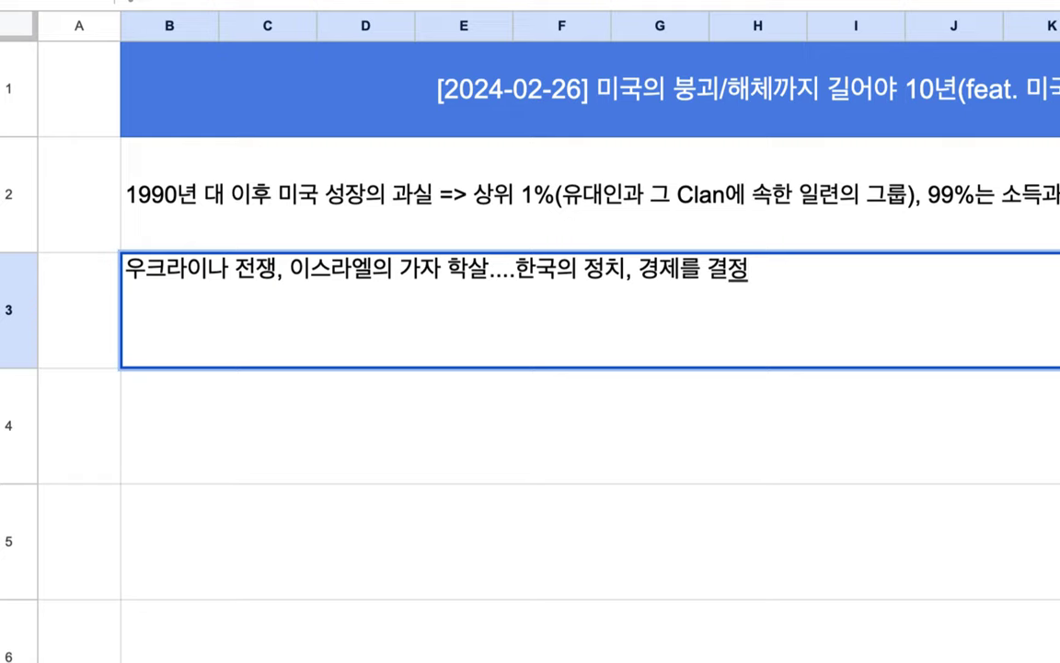
- Write the note "자원을 가진 주(Texas)가 먼저 독립" in row 4
{"action": "left_click", "coordinate": [368, 414]}
{"action": "type", "text": "자원"}
{"action": "type", "text": "을 가진 주"}
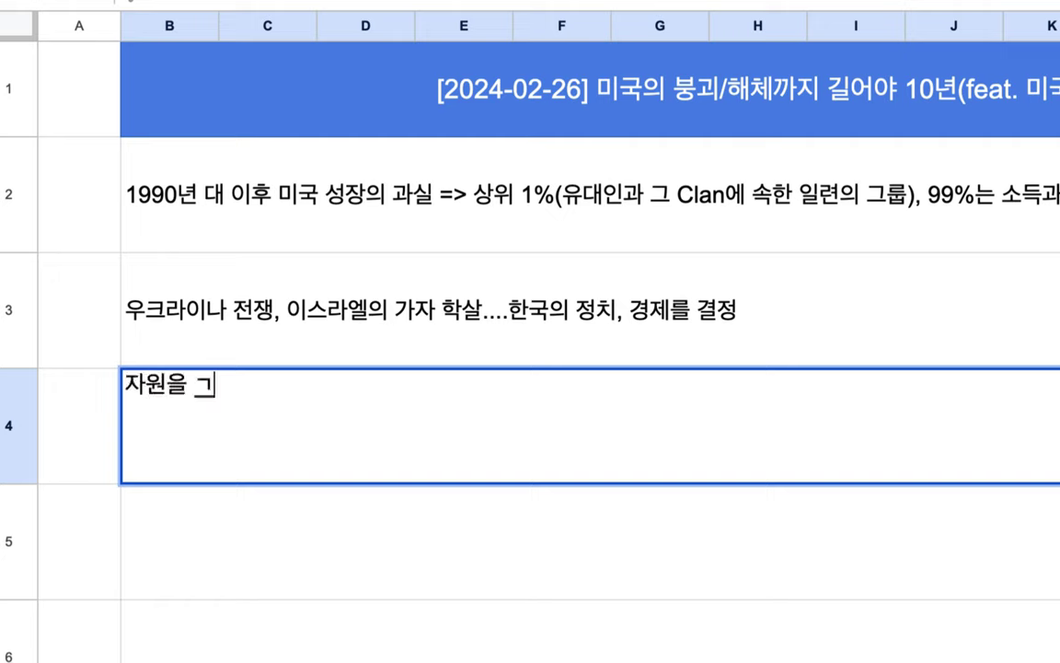
{"action": "key", "text": "BackSpace"}
{"action": "type", "text": "(Texa"}
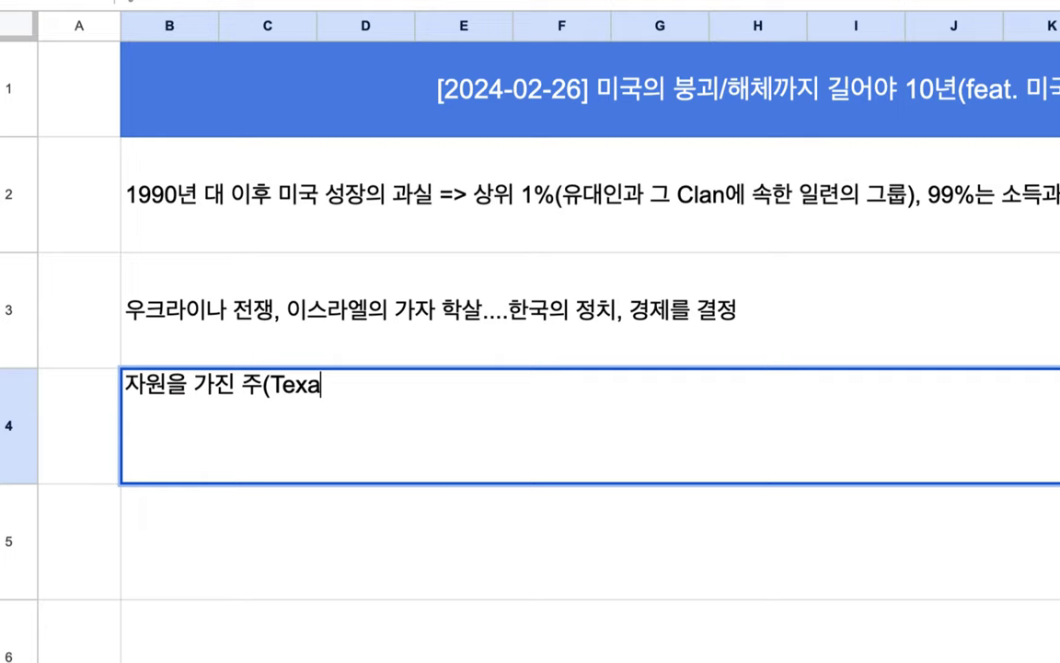
{"action": "type", "text": "s)가 먼저 독립"}
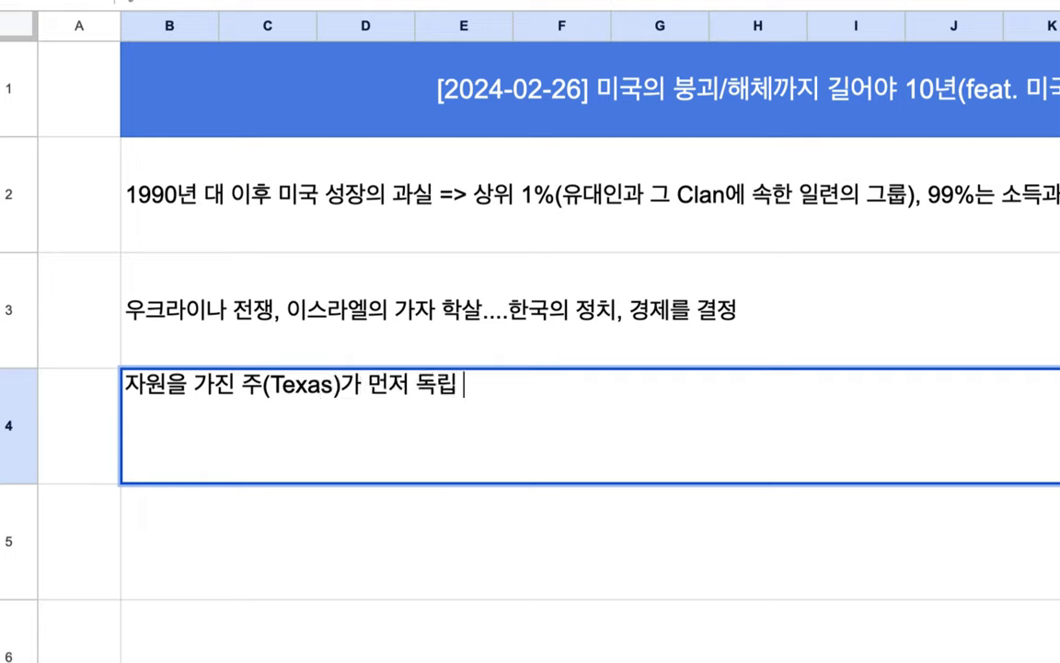
- Extend the row 4 note with "<=> 여타 주 => 내전"
{"action": "type", "text": " <-=>"}
{"action": "key", "text": "BackSpace"}
{"action": "key", "text": "BackSpace"}
{"action": "key", "text": "BackSpace"}
{"action": "key", "text": "BackSpace"}
{"action": "type", "text": "=> 여타 주"}
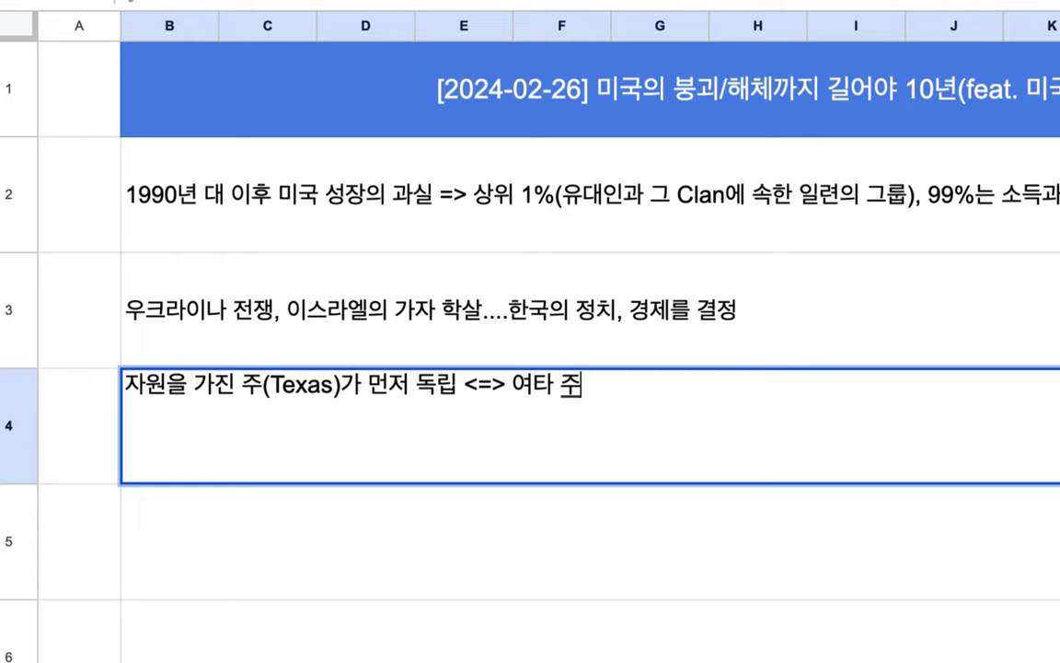
{"action": "type", "text": " => 전쟁"}
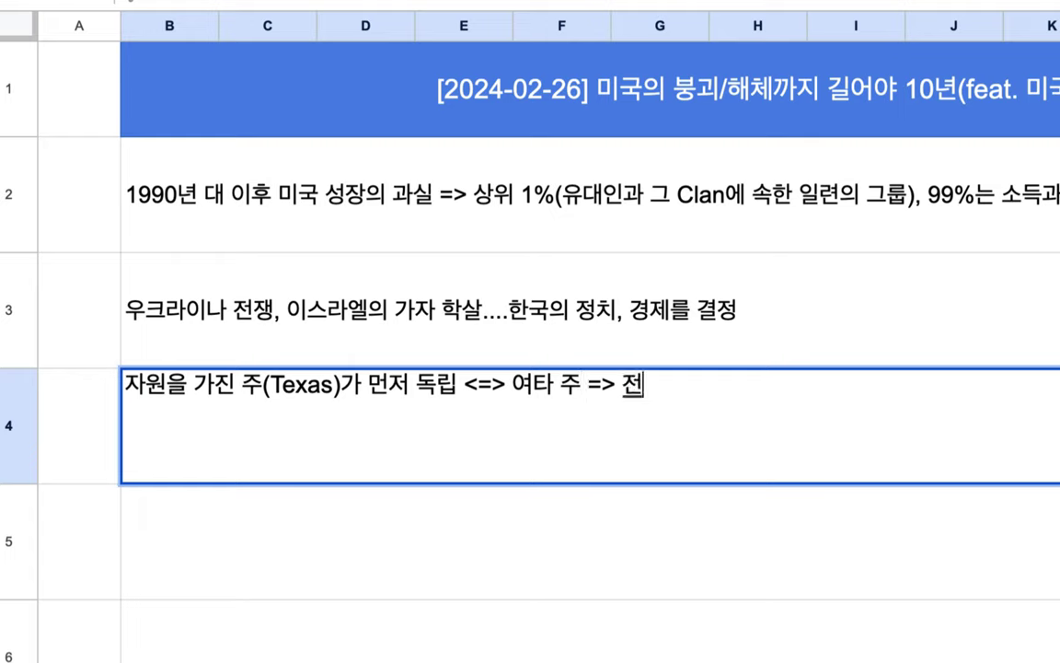
{"action": "key", "text": "BackSpace"}
{"action": "key", "text": "BackSpace"}
{"action": "type", "text": "내전"}
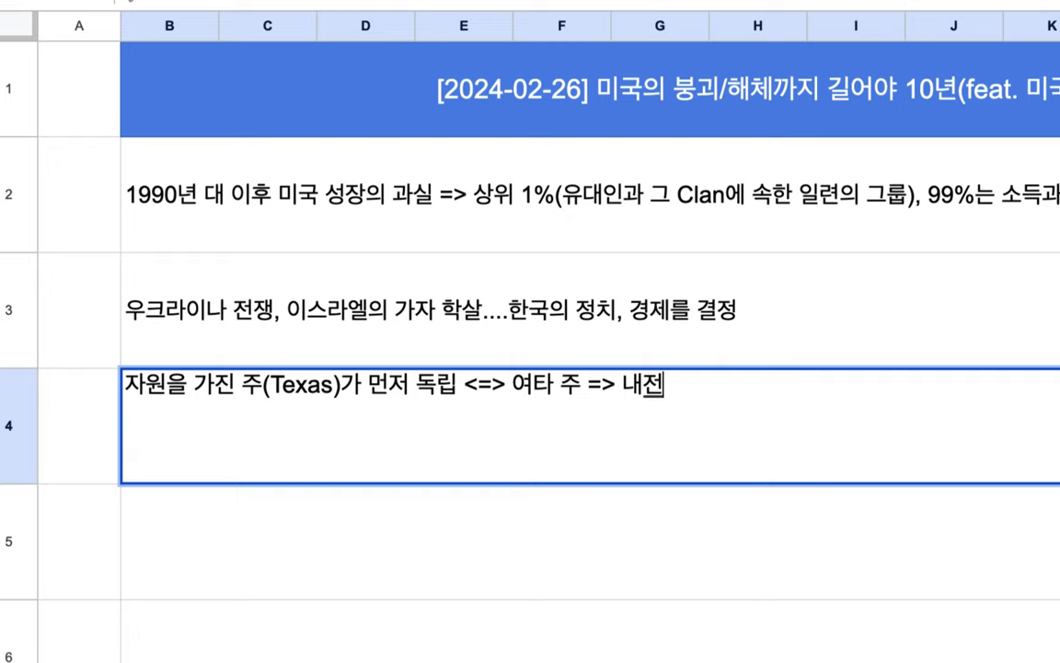
- Insert ", 시리아, 리바아, 이라크, 칠레" after "학살" in the row 3 note
{"action": "double_click", "coordinate": [497, 315]}
{"action": "left_click", "coordinate": [485, 276]}
{"action": "type", "text": ", 시리아, 리뱅"}
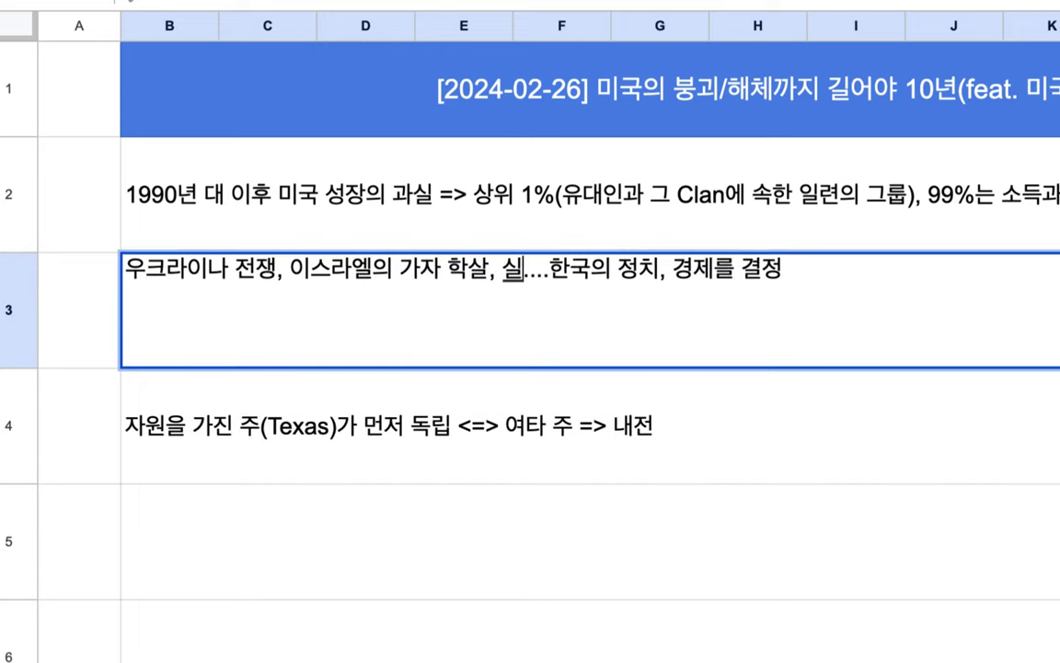
{"action": "type", "text": "아, 일"}
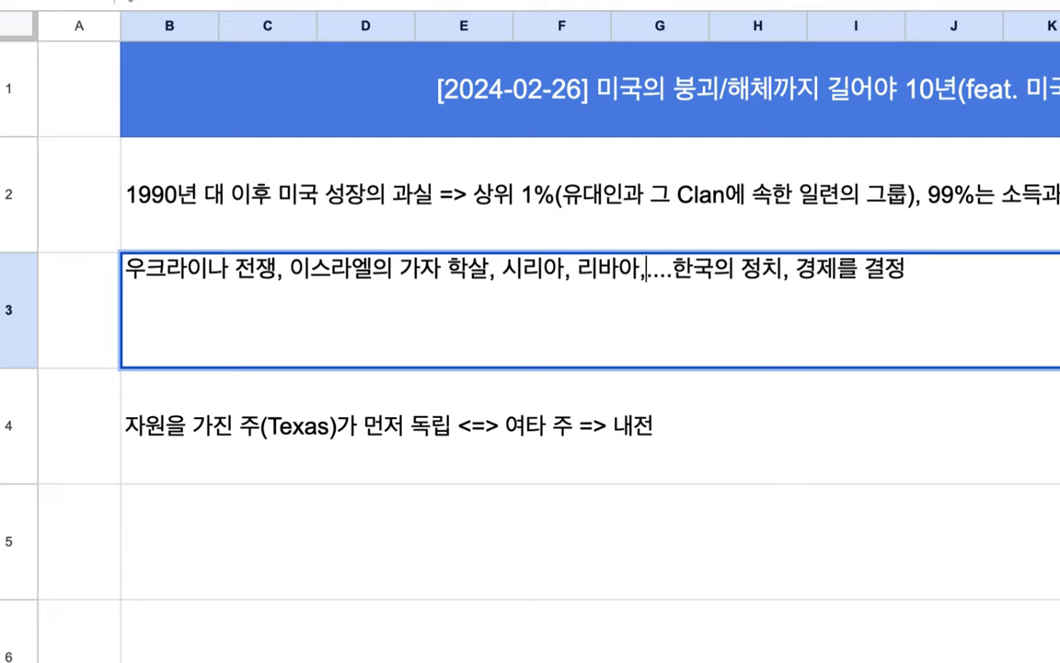
{"action": "type", "text": "라크, "}
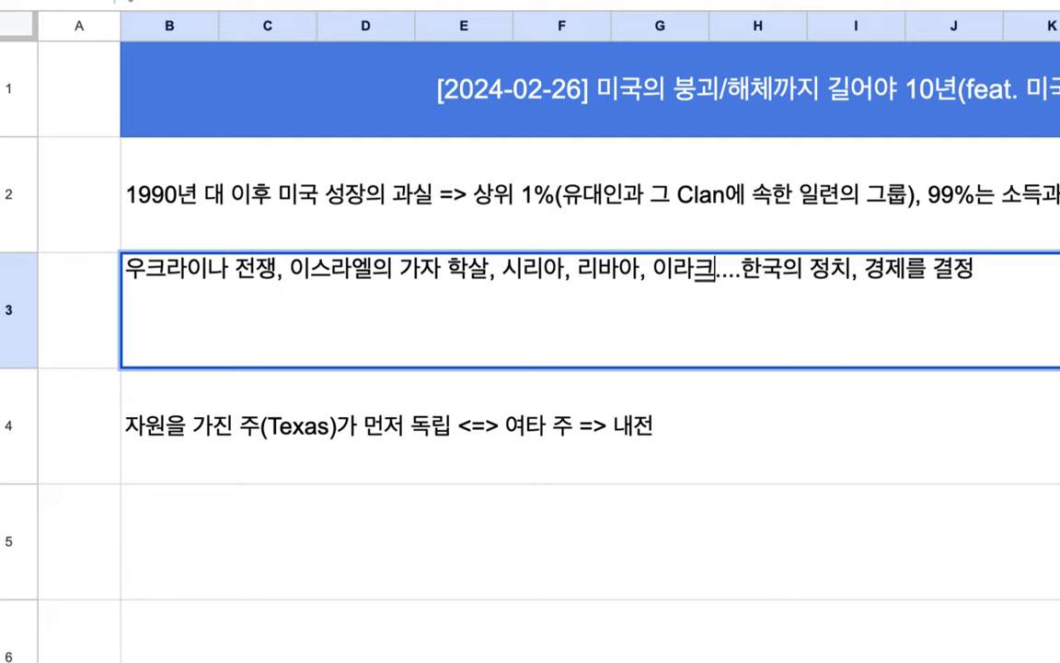
{"action": "type", "text": "칠레"}
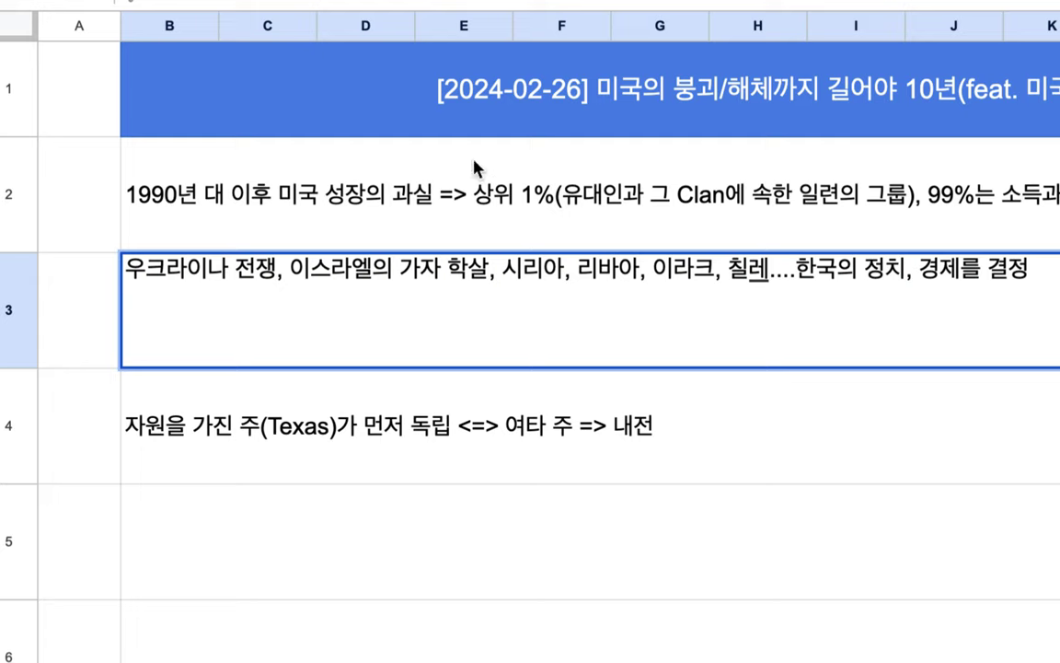
- Select "상위 1%" and "유대인" in turn in the row 2 note for emphasis
{"action": "double_click", "coordinate": [481, 197]}
{"action": "left_click_drag", "start_coordinate": [480, 158], "coordinate": [560, 159]}
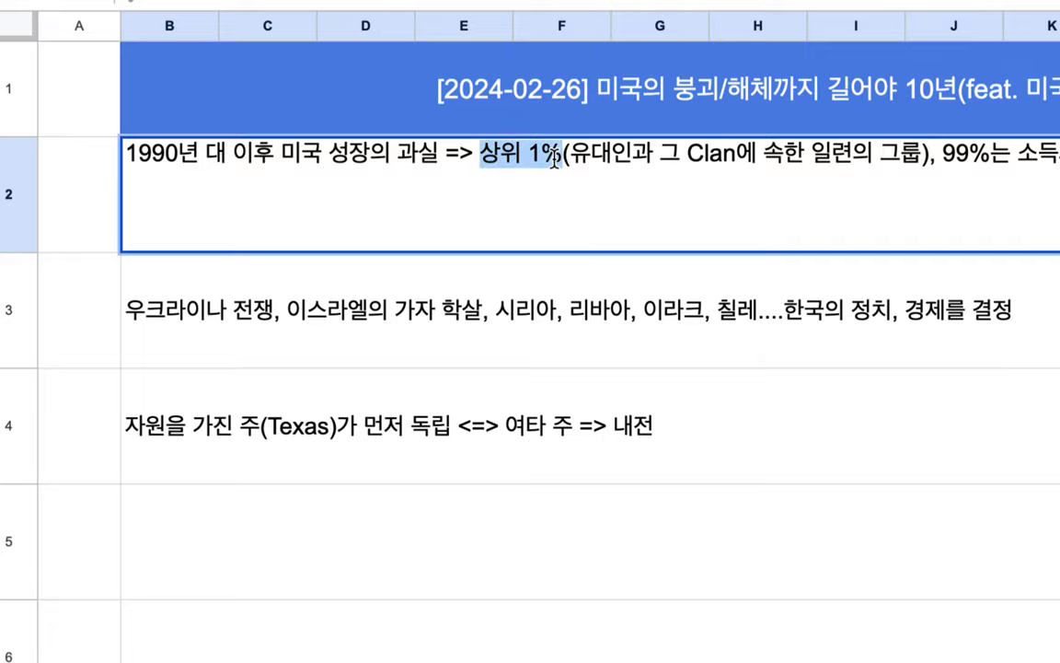
{"action": "left_click_drag", "start_coordinate": [633, 157], "coordinate": [568, 156]}
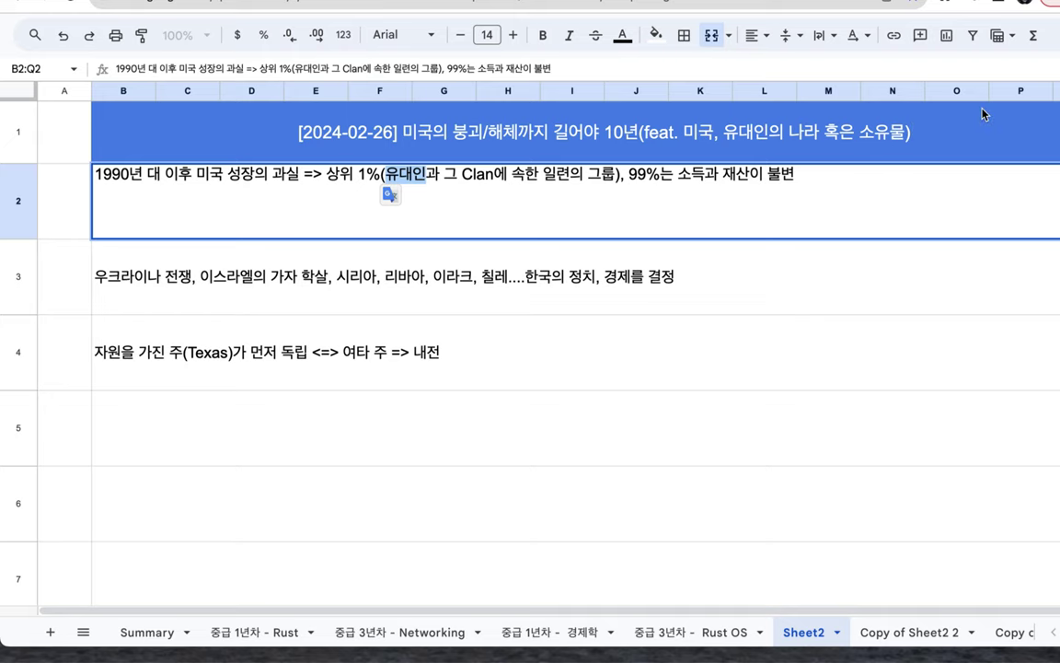
- Highlight "소유물", "유대인의 나라" and "길어야 10년" in turn in the row 1 title for emphasis
{"action": "left_click", "coordinate": [828, 138]}
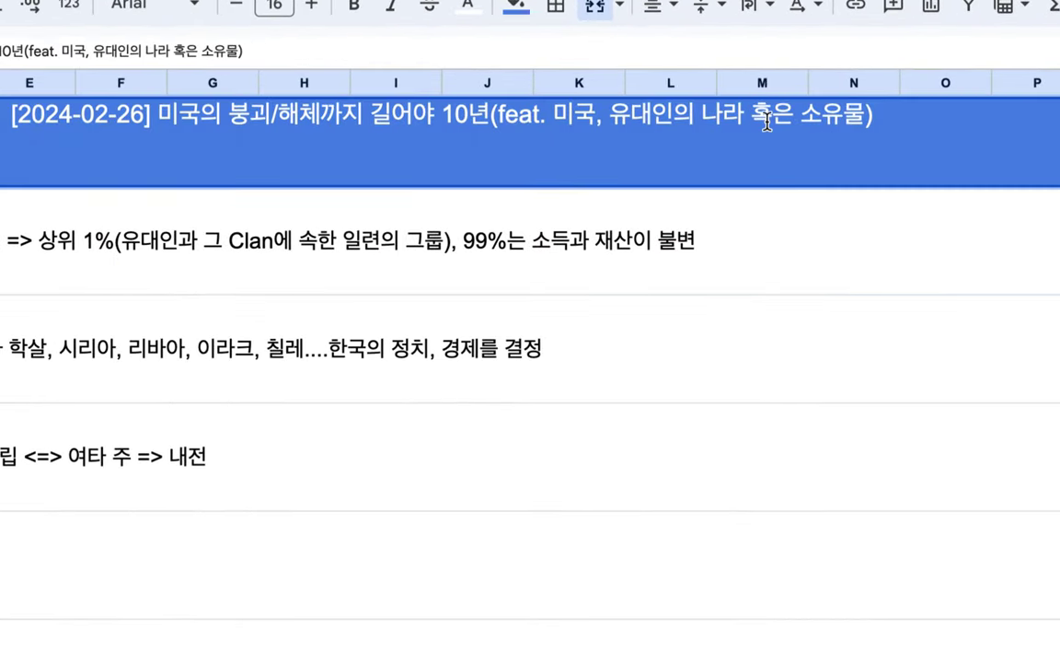
{"action": "left_click_drag", "start_coordinate": [797, 114], "coordinate": [881, 112]}
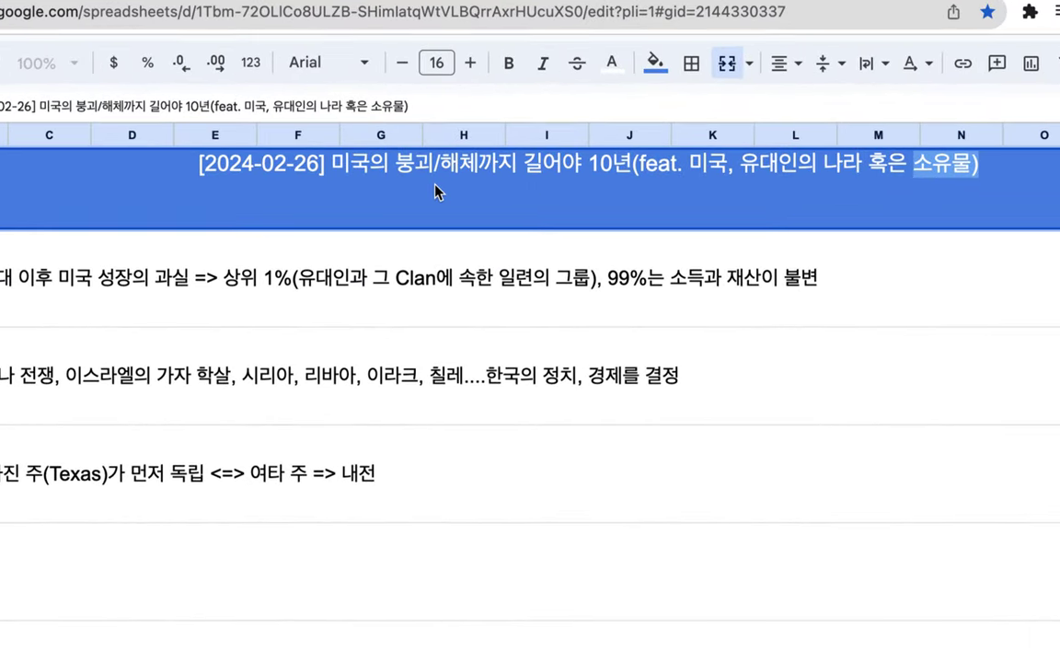
{"action": "left_click", "coordinate": [652, 170]}
{"action": "left_click_drag", "start_coordinate": [743, 164], "coordinate": [881, 164]}
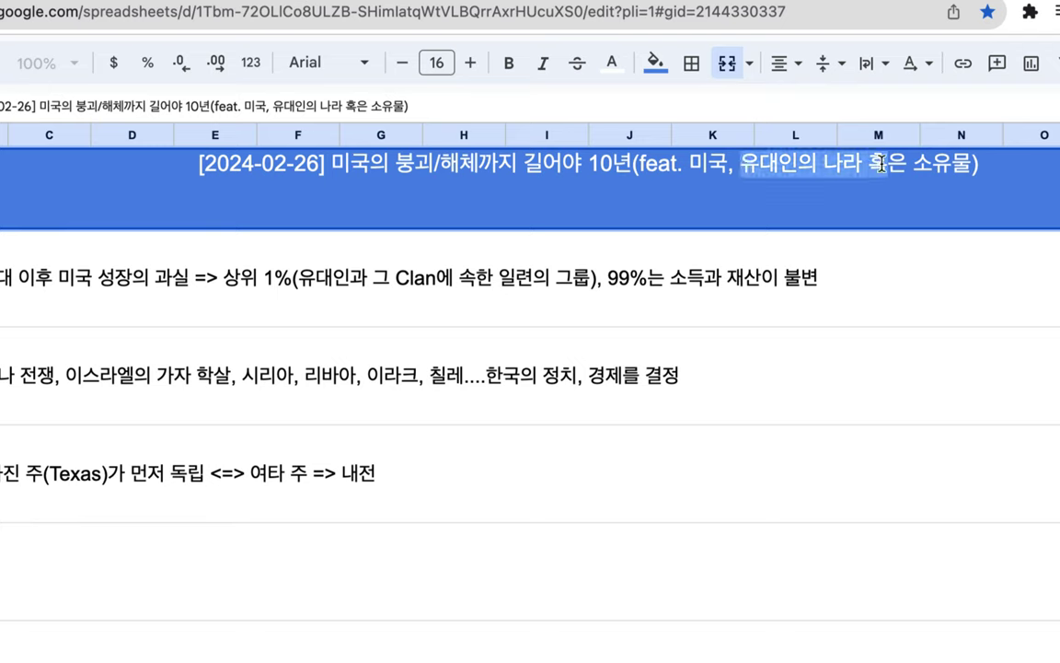
{"action": "left_click_drag", "start_coordinate": [521, 163], "coordinate": [647, 164]}
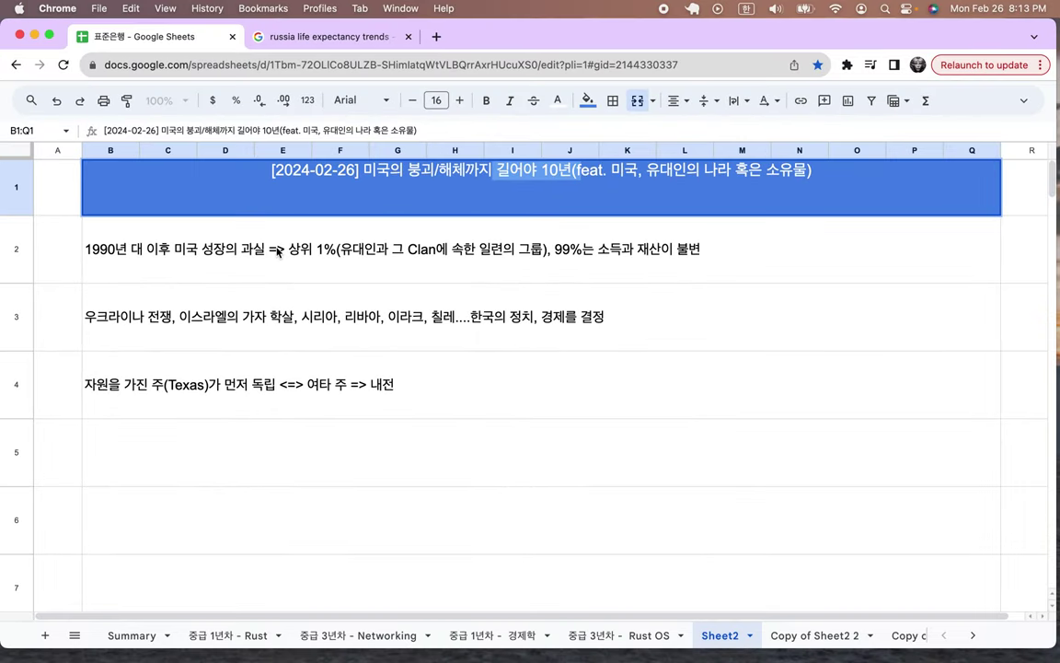
- Clear all the notes in rows 2 to 4 beneath the title and go to the empty row 4 cell
{"action": "left_click_drag", "start_coordinate": [252, 229], "coordinate": [234, 366]}
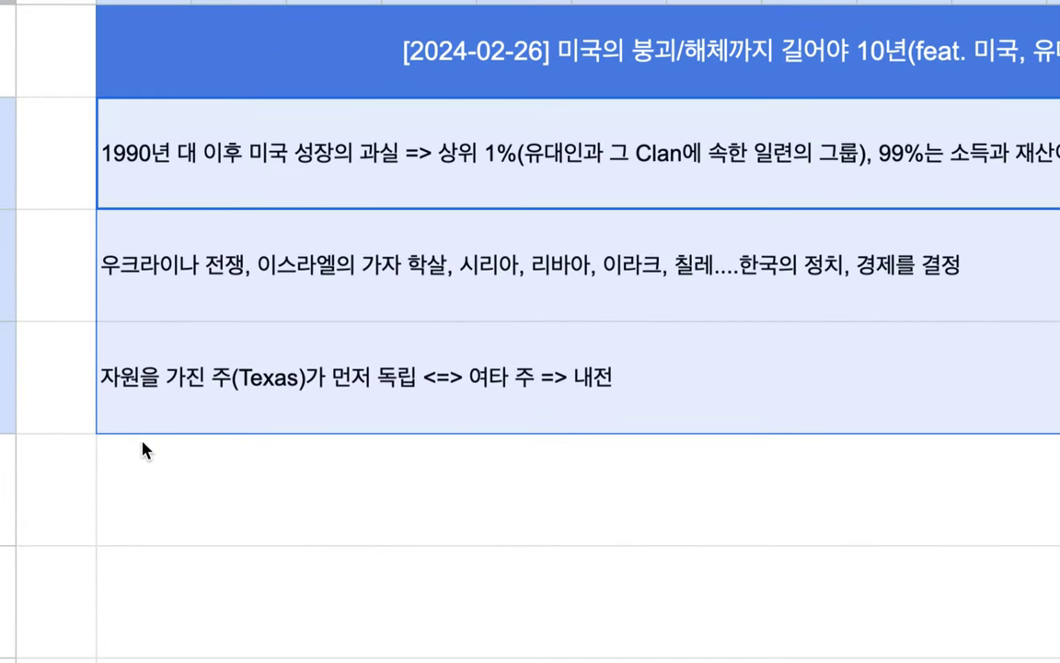
{"action": "left_click", "coordinate": [111, 430]}
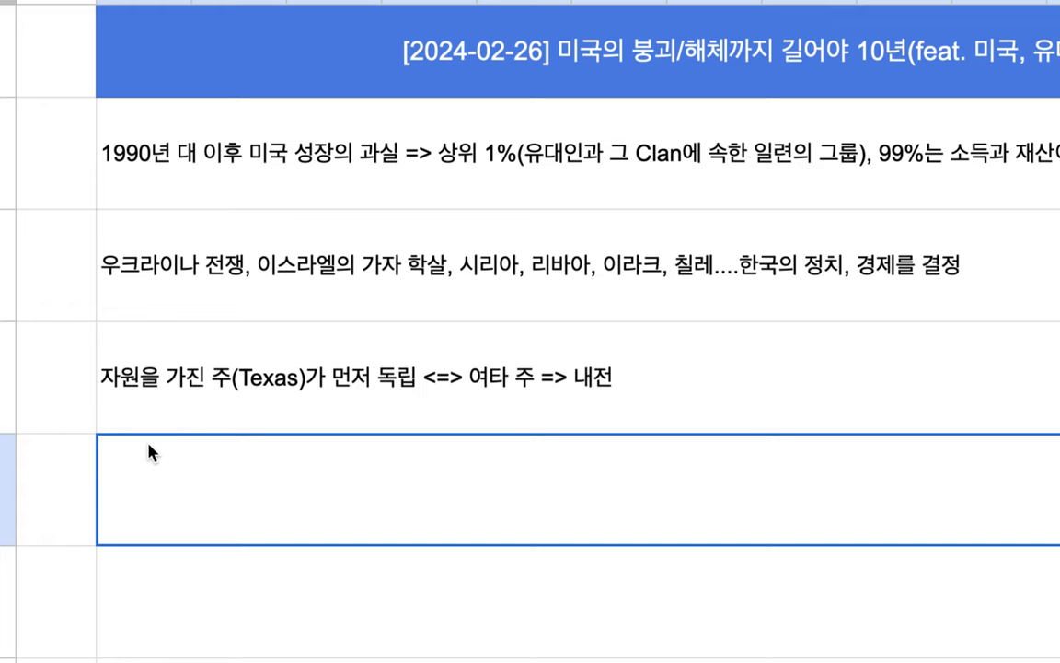
{"action": "left_click", "coordinate": [350, 204]}
{"action": "left_click_drag", "start_coordinate": [326, 313], "coordinate": [310, 367]}
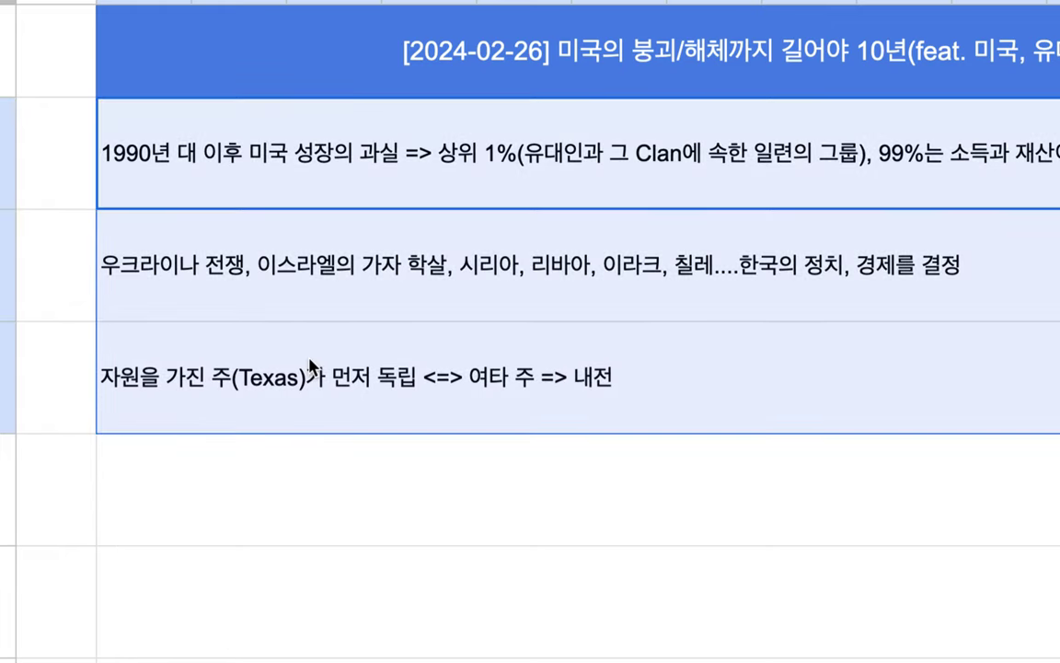
{"action": "key", "text": "Delete"}
{"action": "key", "text": "Down"}
{"action": "key", "text": "Down"}
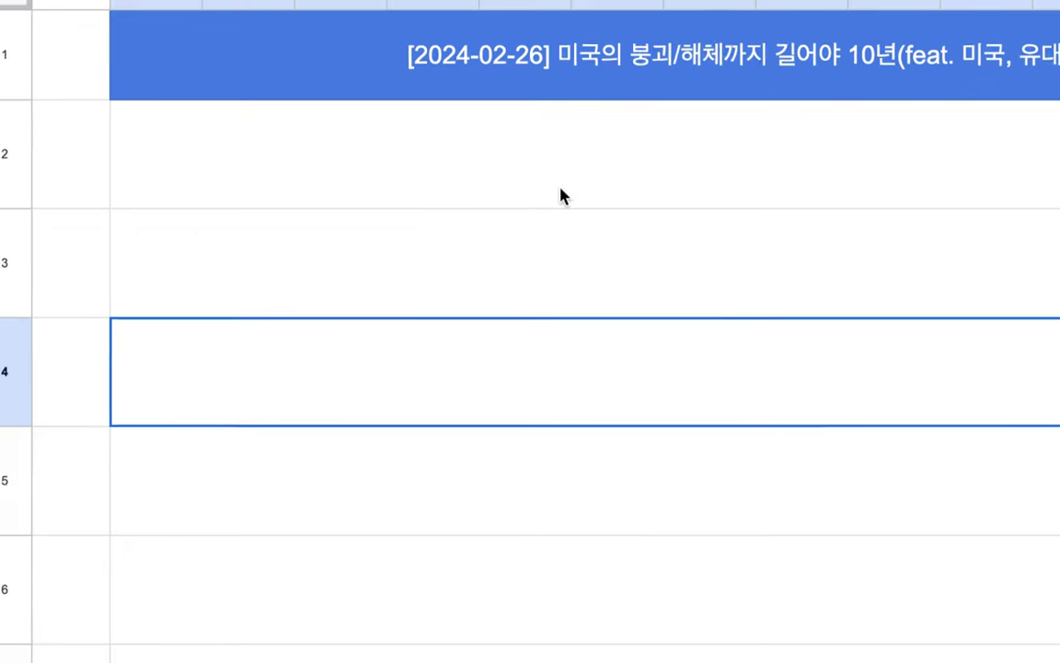